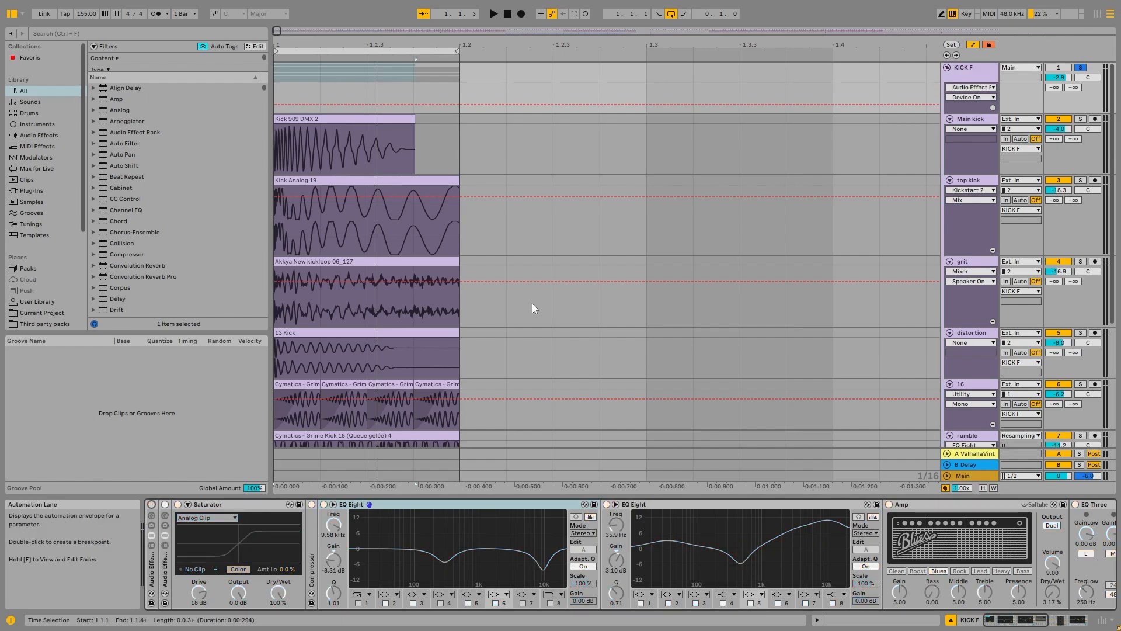
# Step: Select the Kick 909 DMX 2 clip on the Main kick track and play the loop briefly
pyautogui.click(392, 118)
pyautogui.press('space')
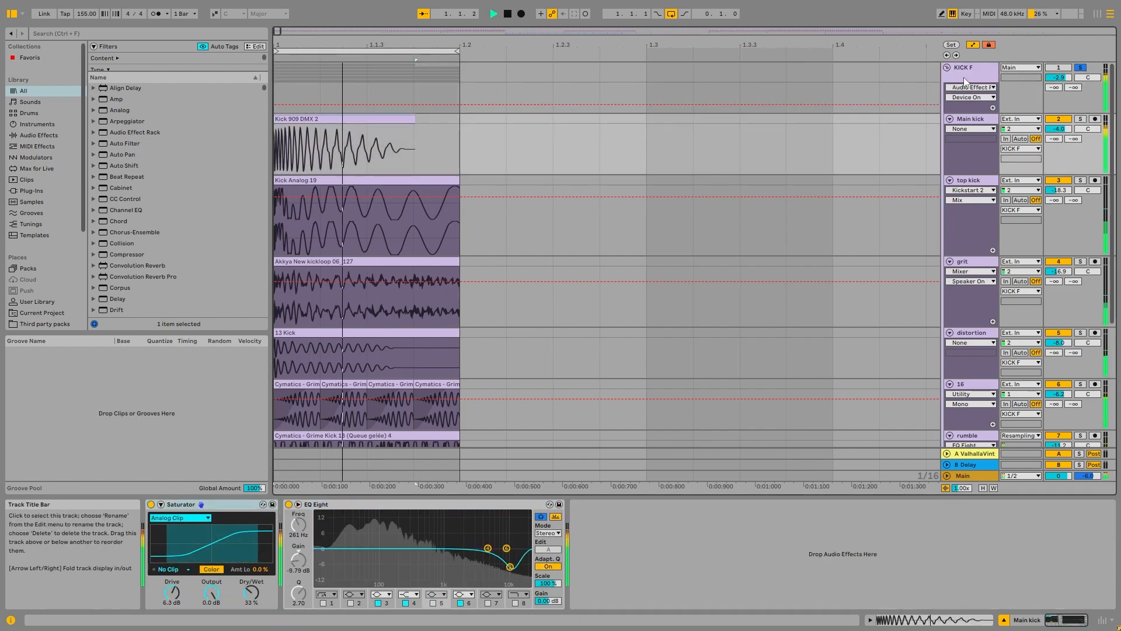
pyautogui.press('space')
# Step: Switch on all the effect devices of the KICK F group and play the loop through them
pyautogui.click(964, 81)
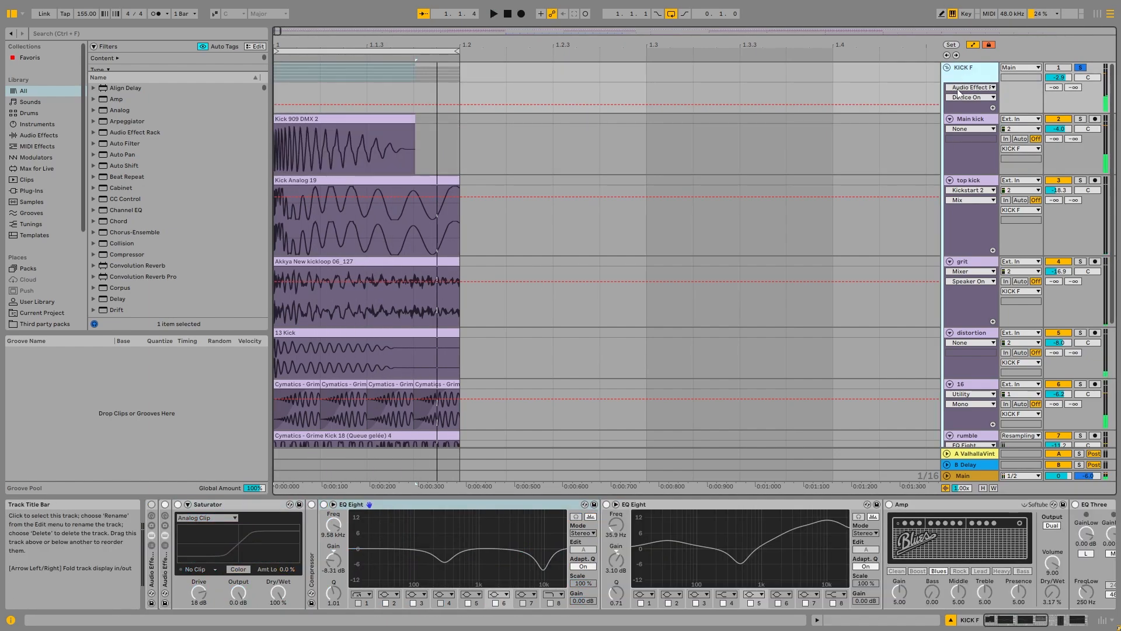
pyautogui.click(152, 504)
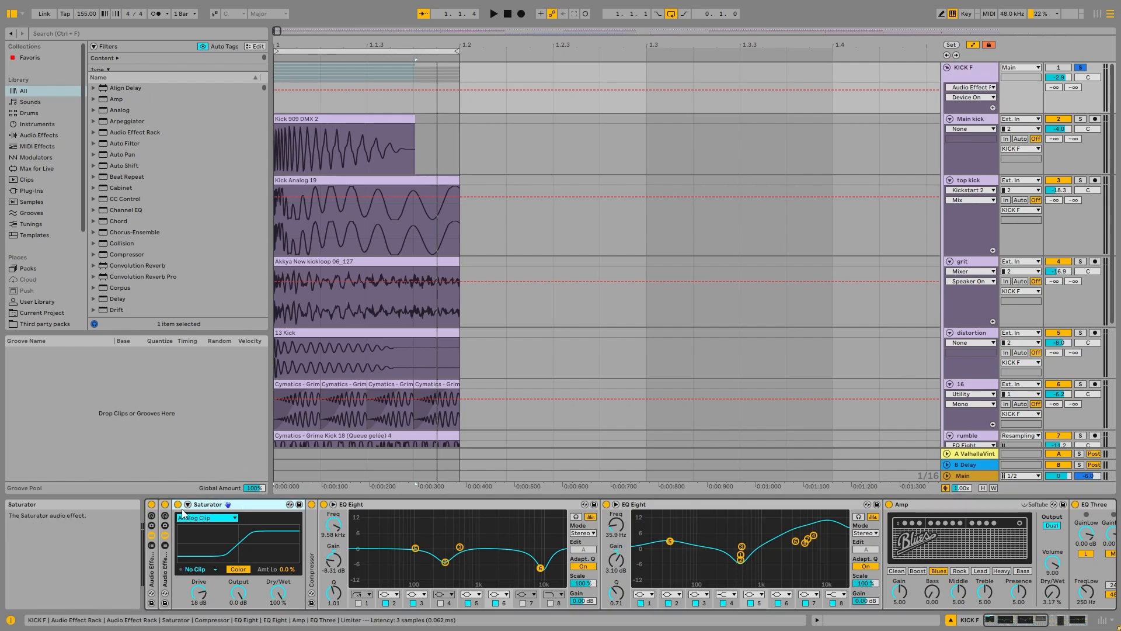
pyautogui.press('space')
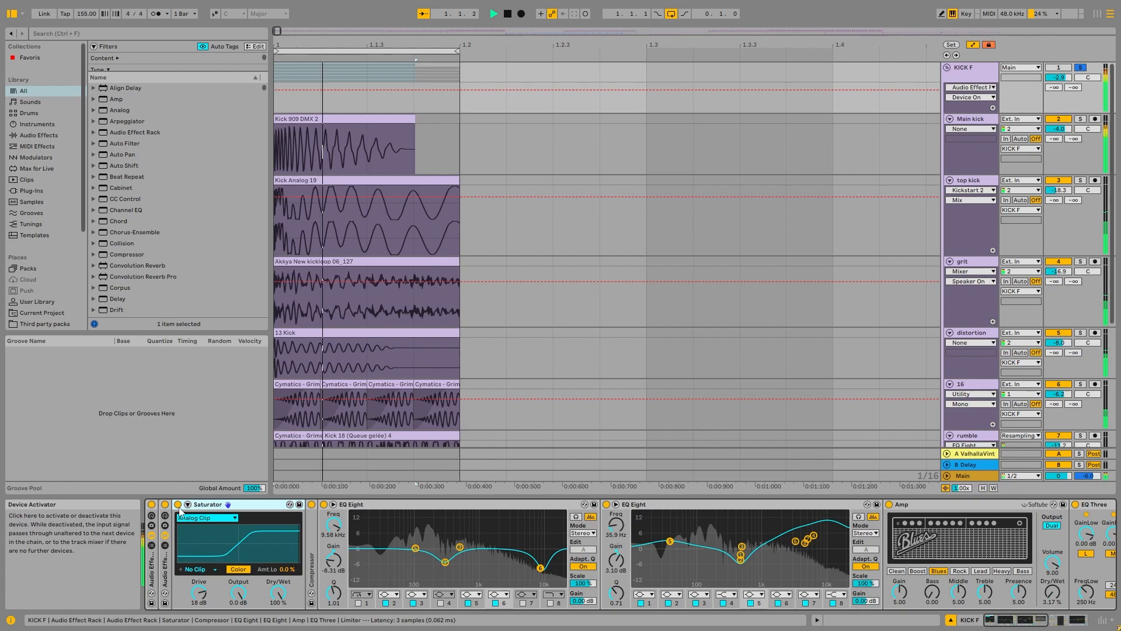
pyautogui.press('space')
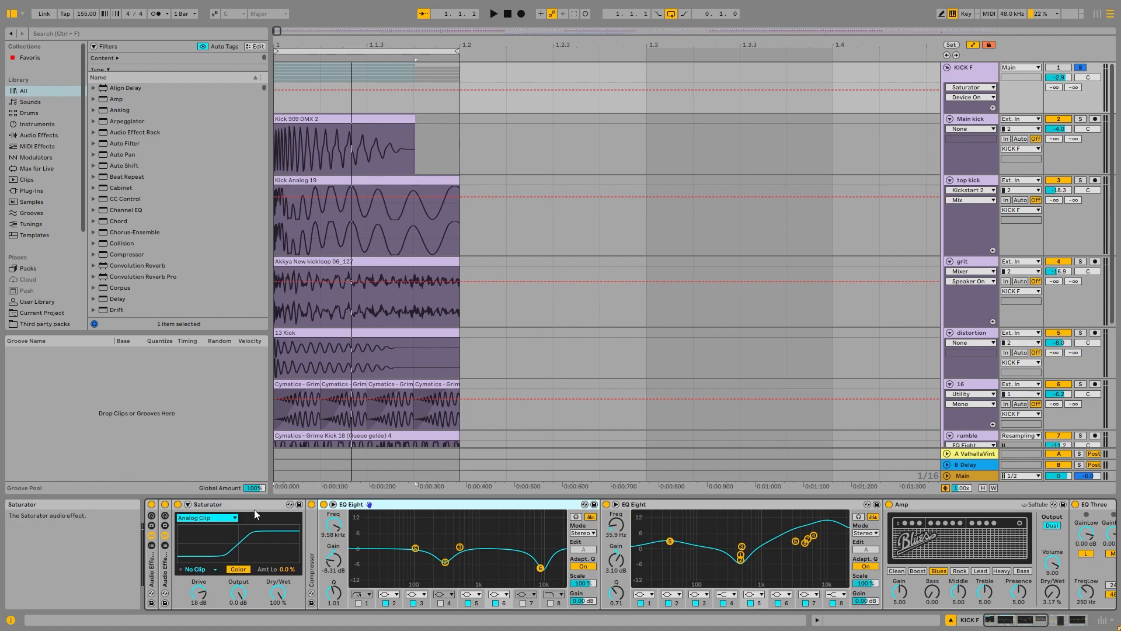
# Step: Open the enlarged display of the first EQ Eight on the KICK F group and select its band 2 at 297 Hz
pyautogui.click(467, 506)
pyautogui.click(334, 504)
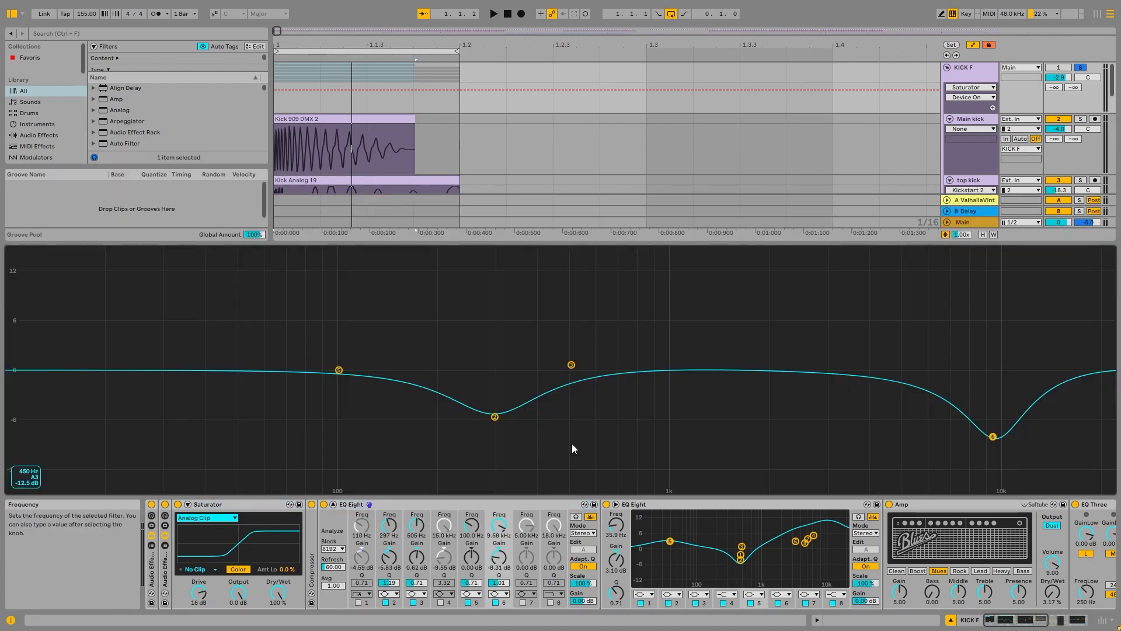
pyautogui.click(495, 417)
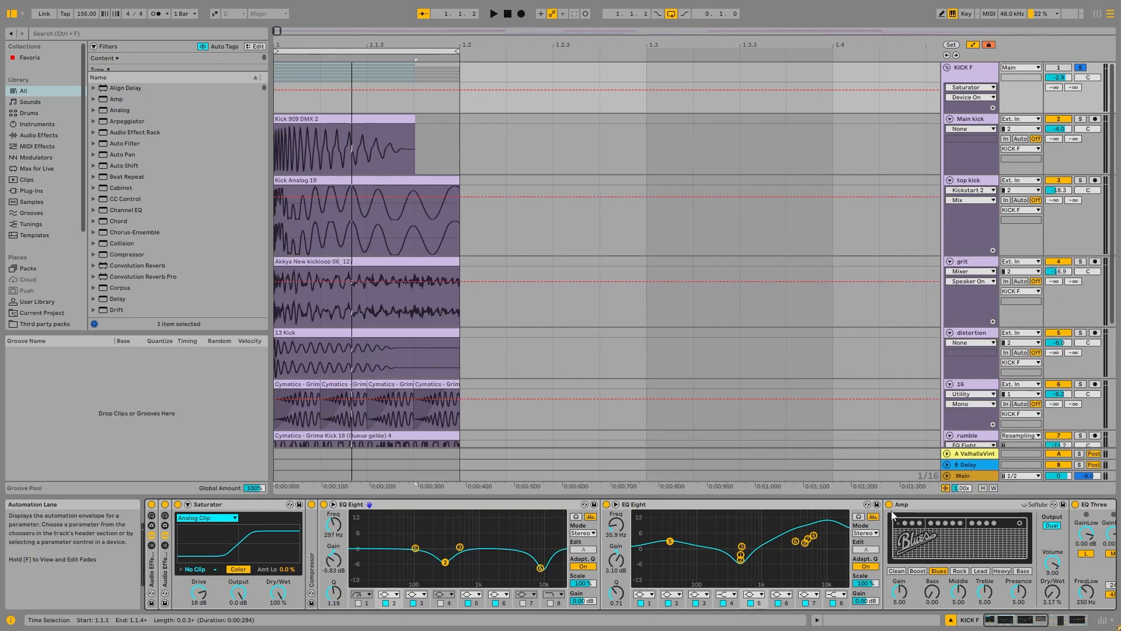
# Step: Inspect the second EQ Eight and the Amp in the KICK F chain and play the loop
pyautogui.click(683, 505)
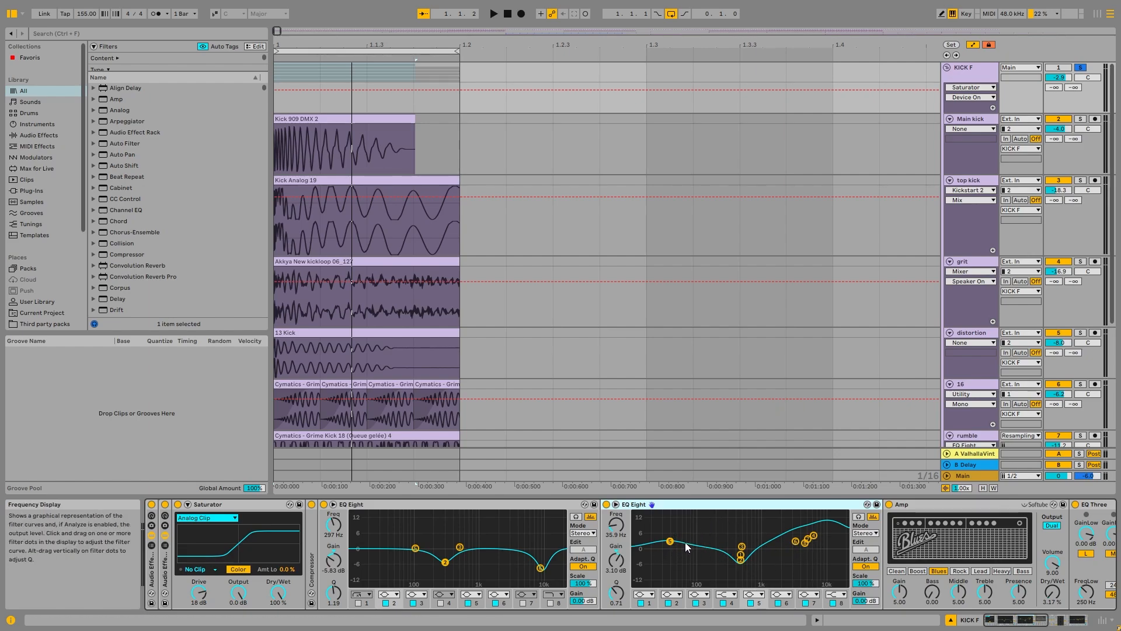
pyautogui.click(910, 505)
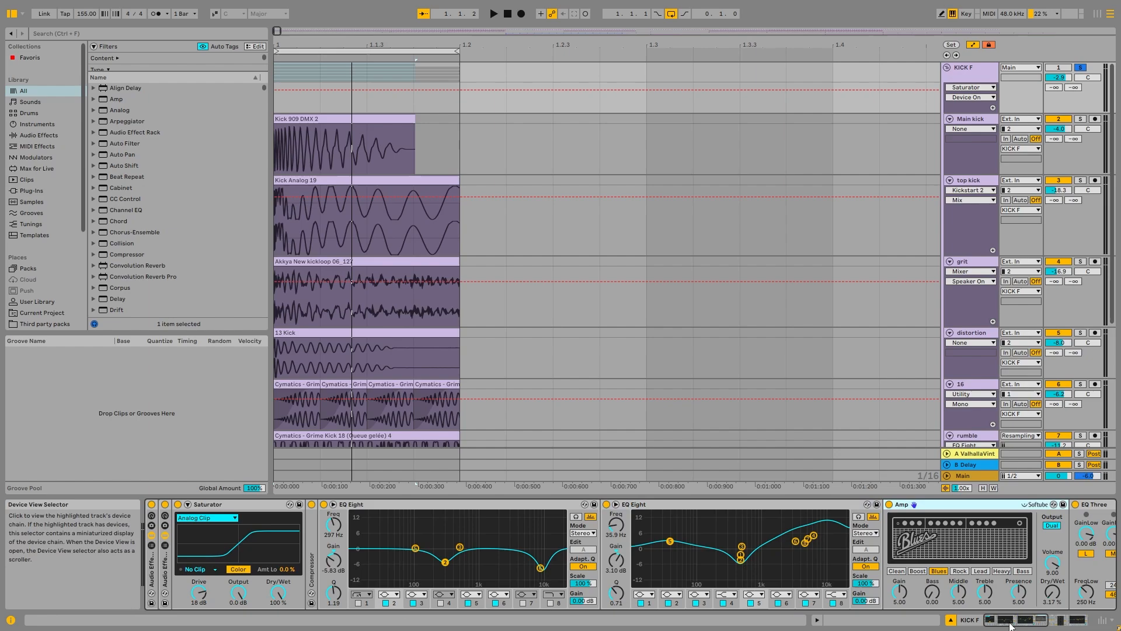
pyautogui.moveTo(1009, 621); pyautogui.dragTo(1015, 623)
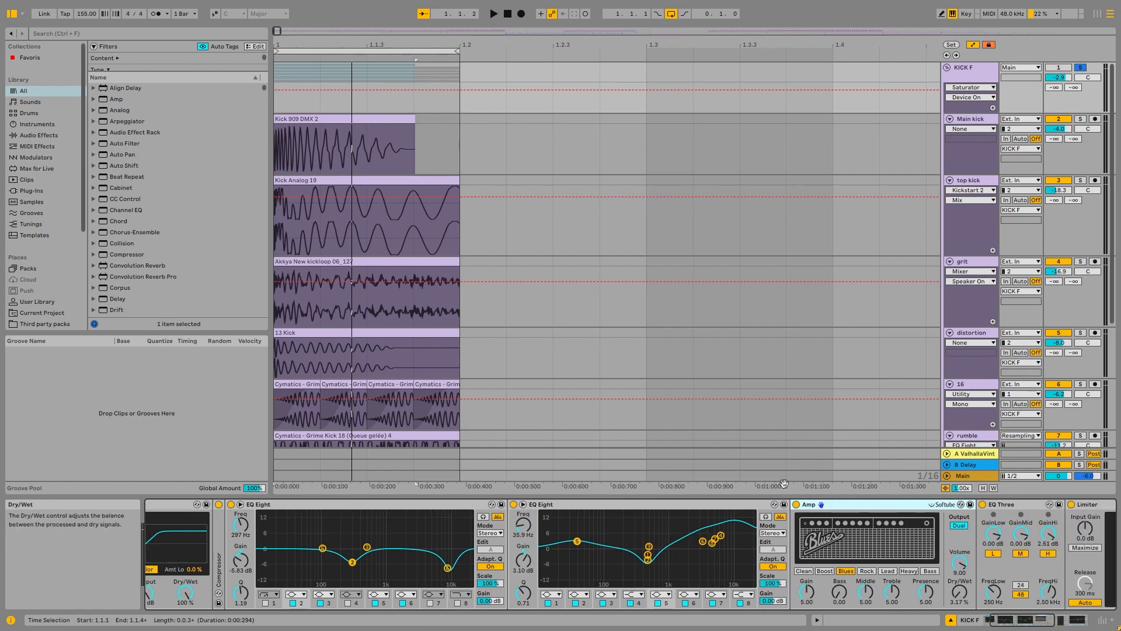
pyautogui.press('space')
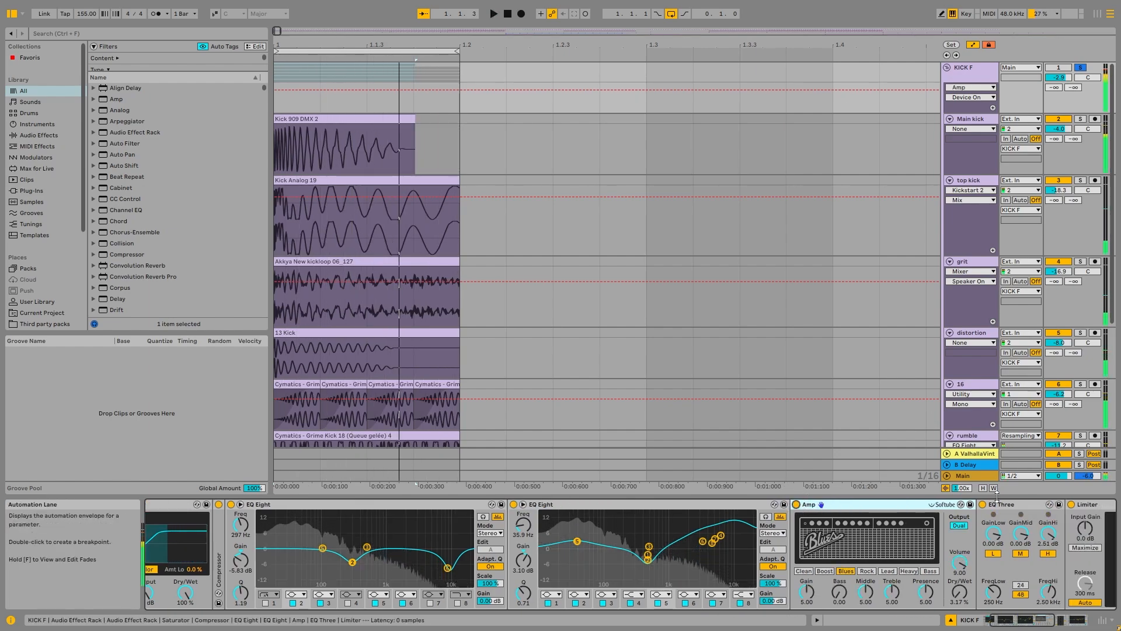
# Step: Compare the looped kick with the KICK F group's EQ Three switched off and on again
pyautogui.click(982, 504)
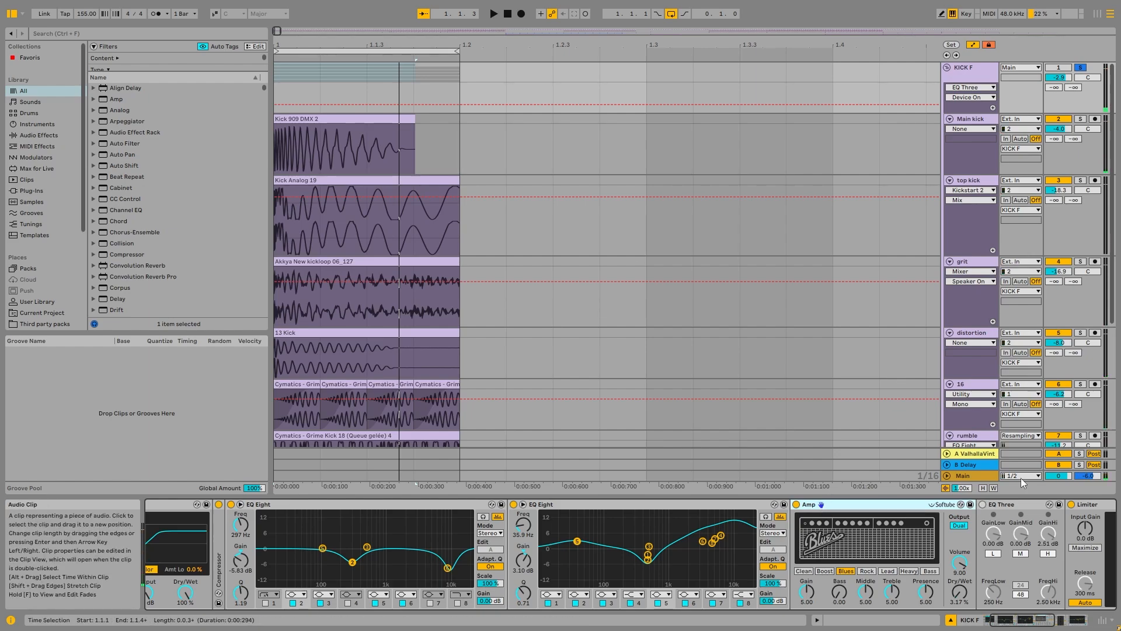
pyautogui.click(987, 507)
pyautogui.click(983, 504)
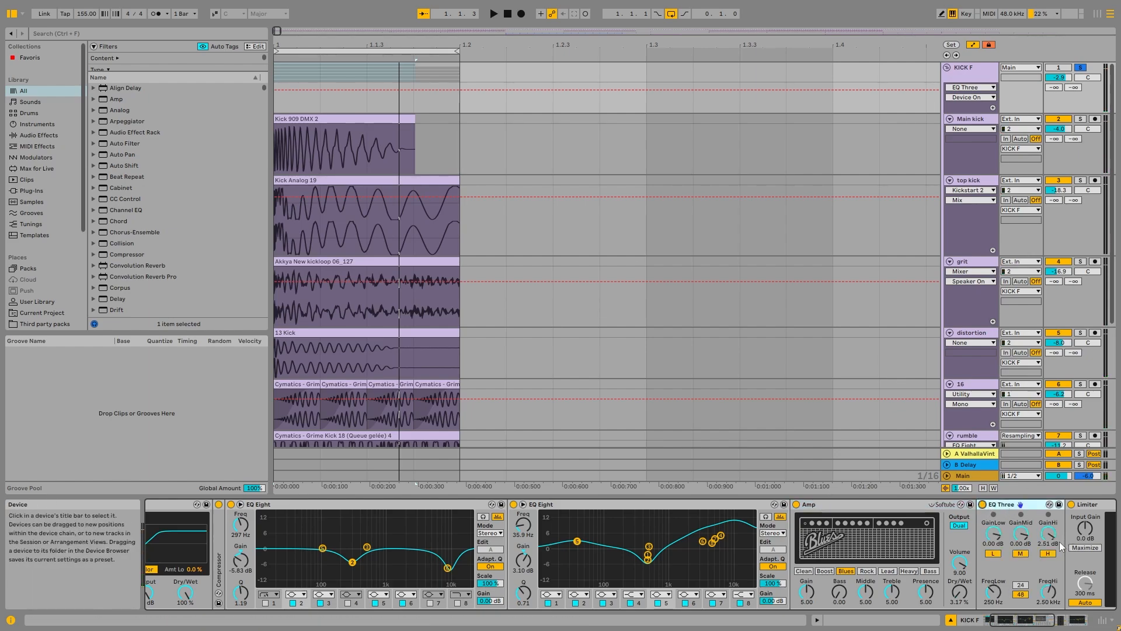
pyautogui.press('space')
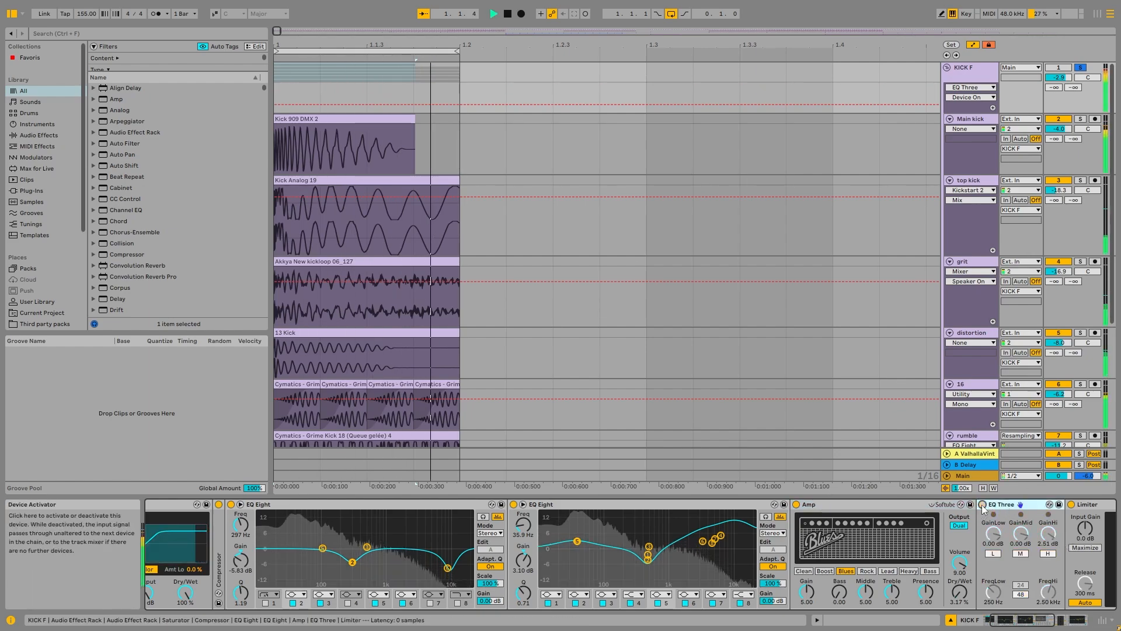
pyautogui.press('space')
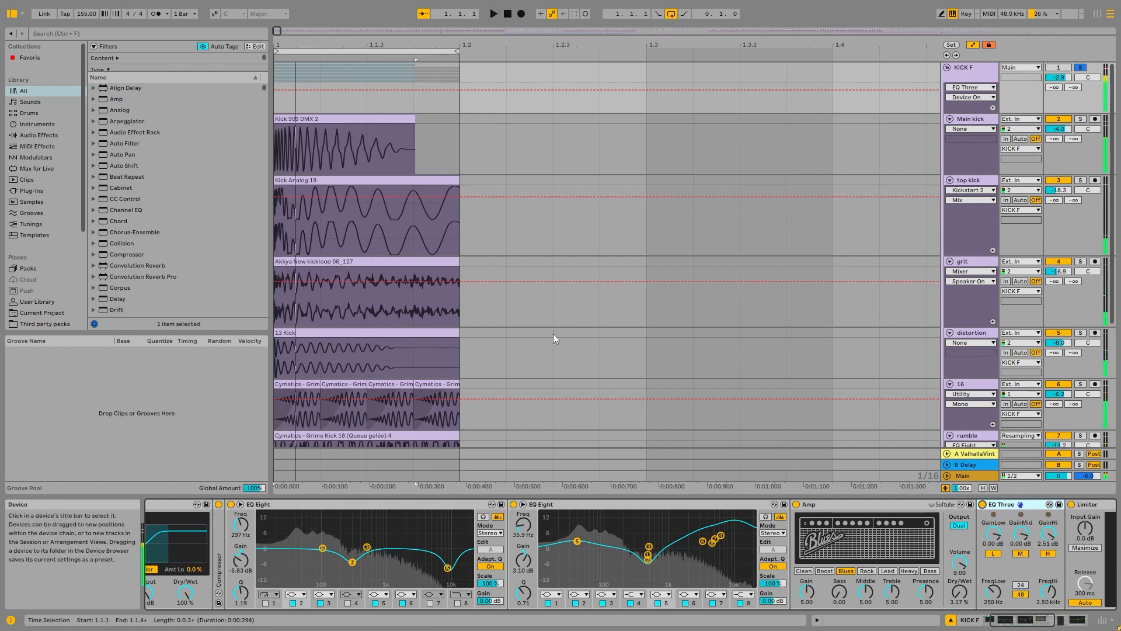
# Step: Audition the loop while toggling the Limiter on the KICK F group, and select the EQ Eight that follows it
pyautogui.moveTo(1028, 619); pyautogui.dragTo(1063, 619)
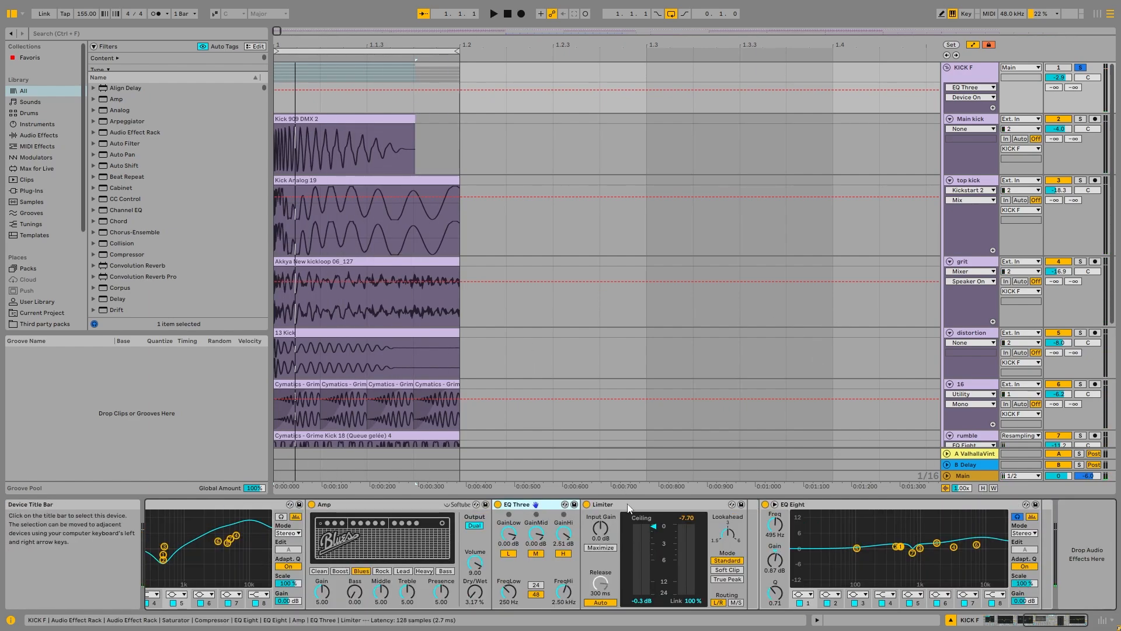
pyautogui.click(607, 504)
pyautogui.click(587, 505)
pyautogui.press('space')
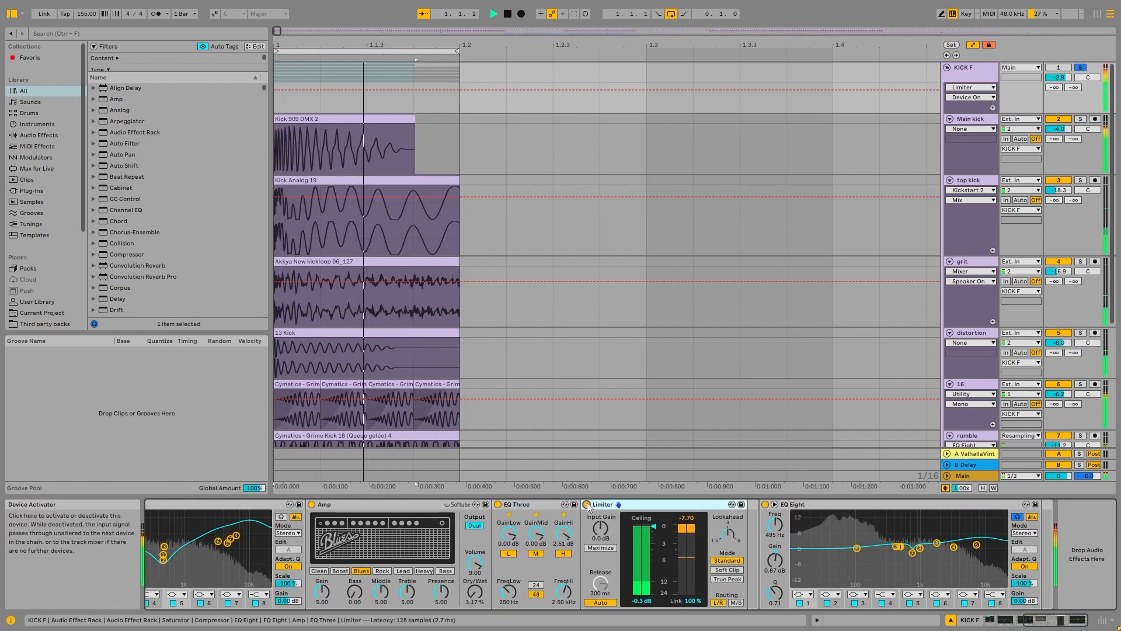
pyautogui.press('space')
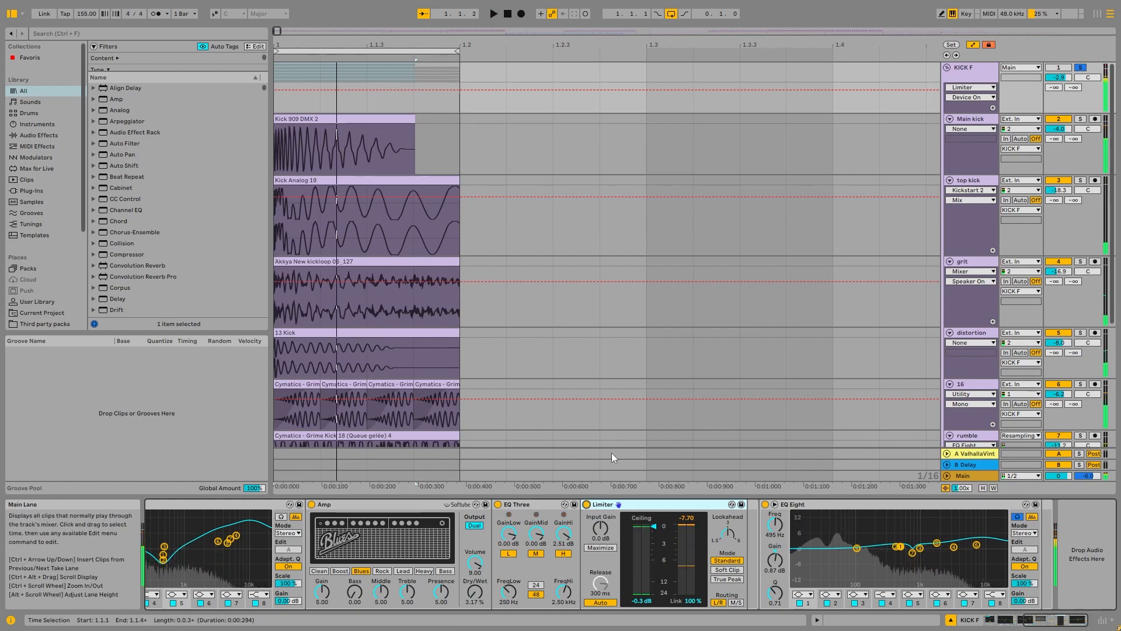
pyautogui.click(898, 551)
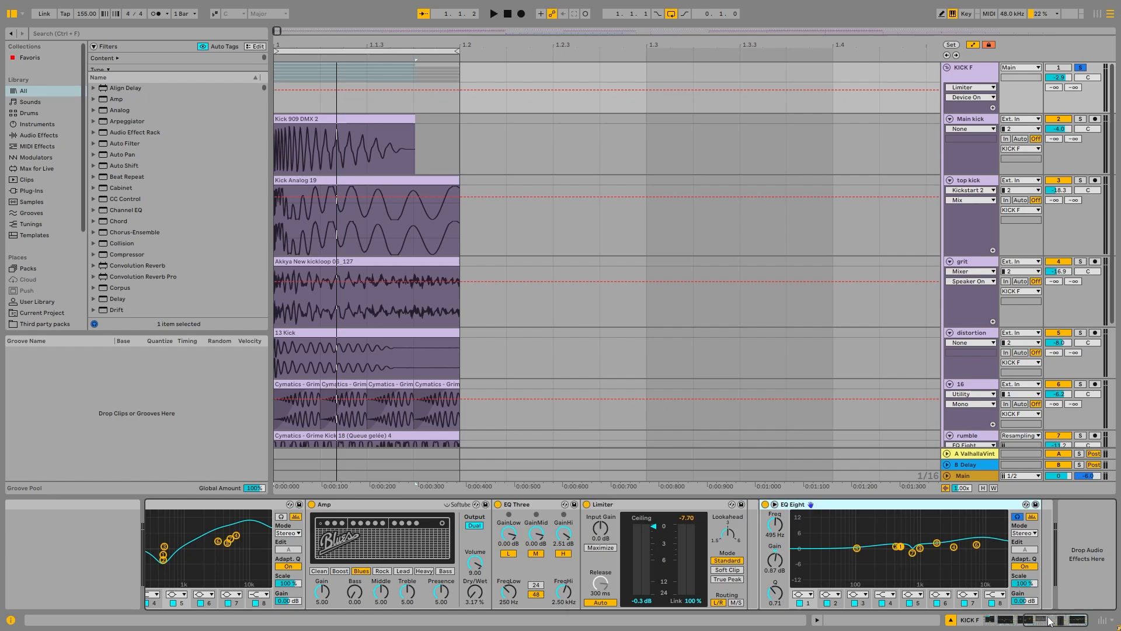
# Step: Unfold the Compressor in the KICK F chain, hide its sidechain section, and play the loop
pyautogui.hscroll(-10, 441, 587)
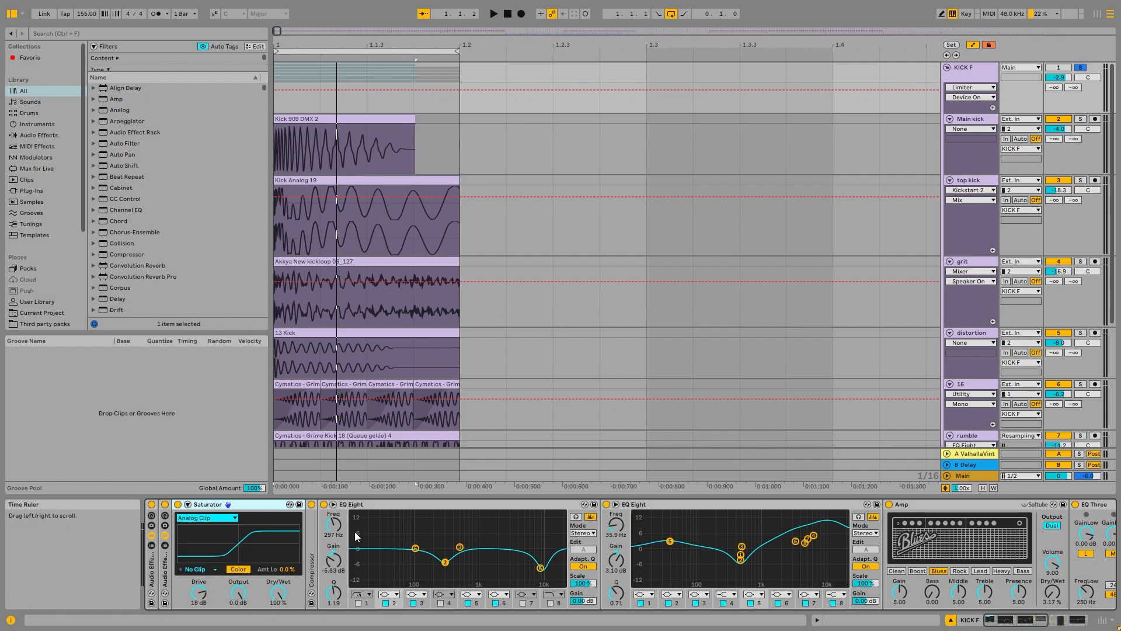
pyautogui.doubleClick(310, 534)
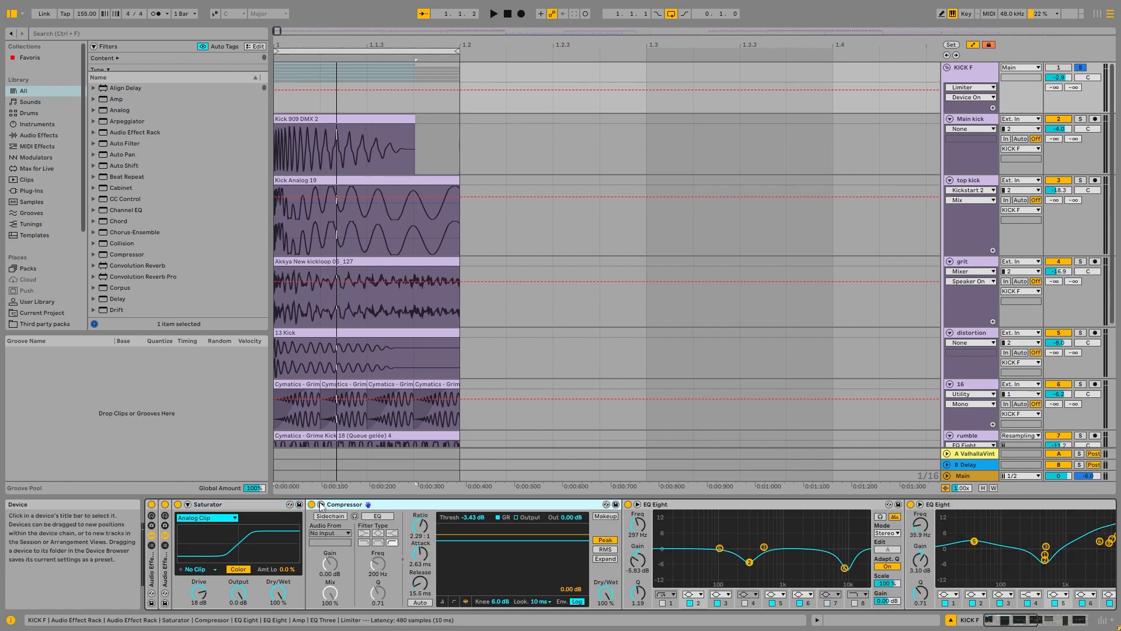
pyautogui.press('space')
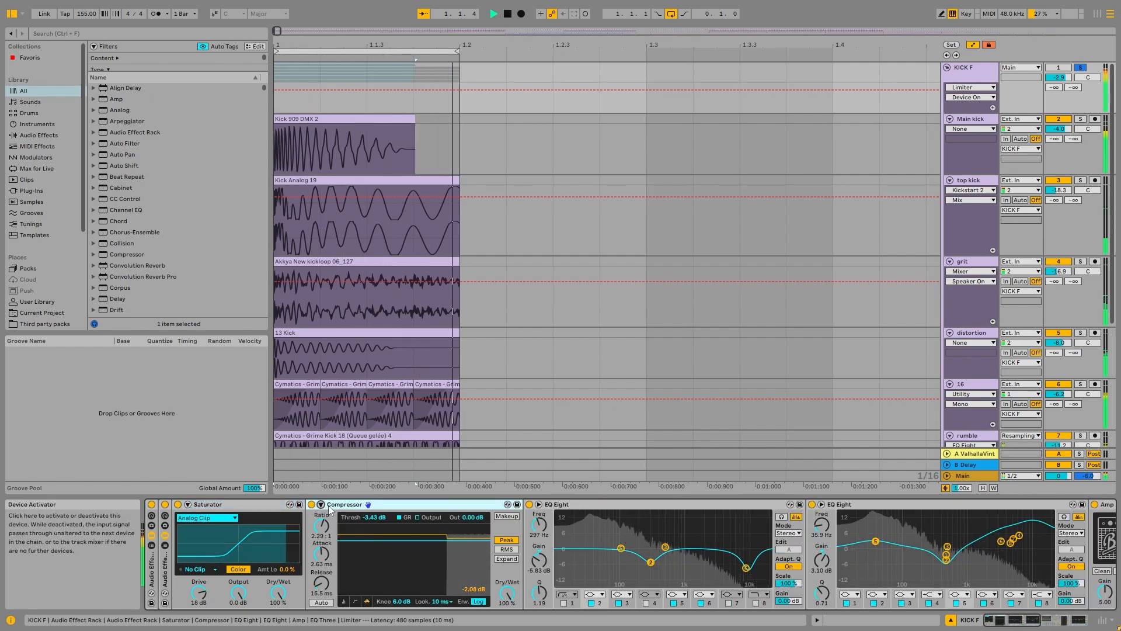
pyautogui.press('space')
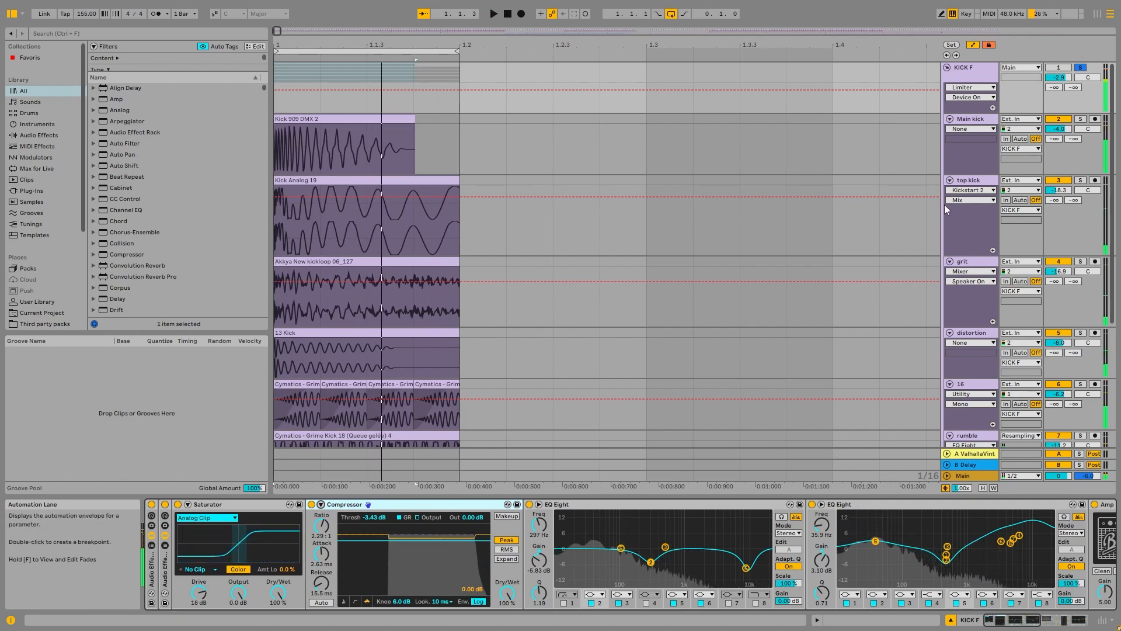
# Step: Solo the Main kick track and switch off its EQ Eight and Saturator
pyautogui.click(985, 120)
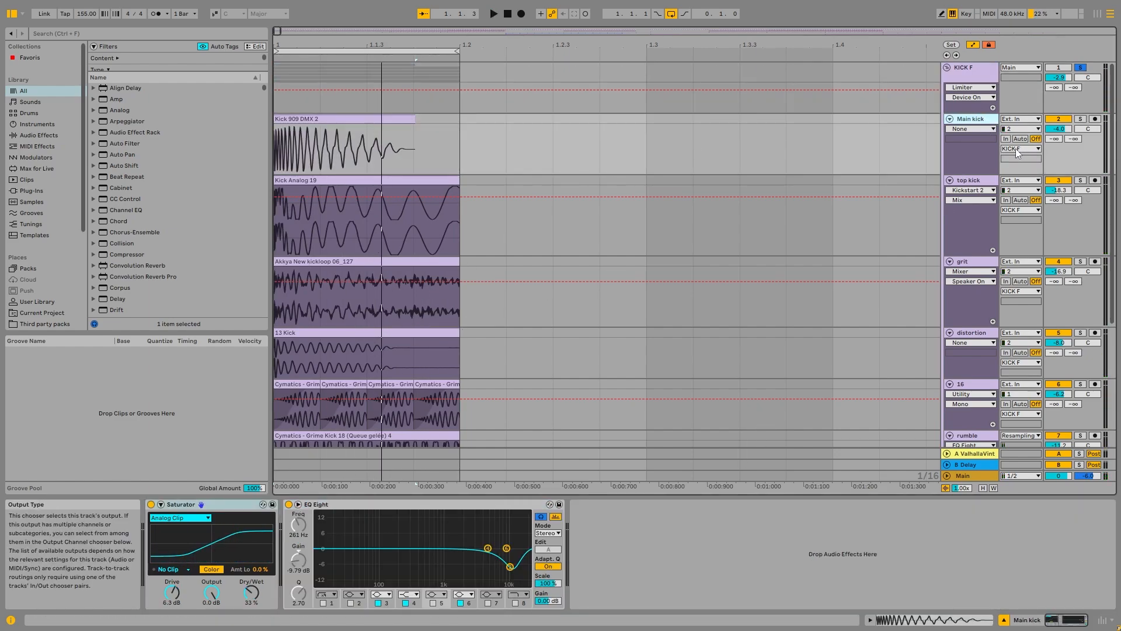
pyautogui.click(1080, 119)
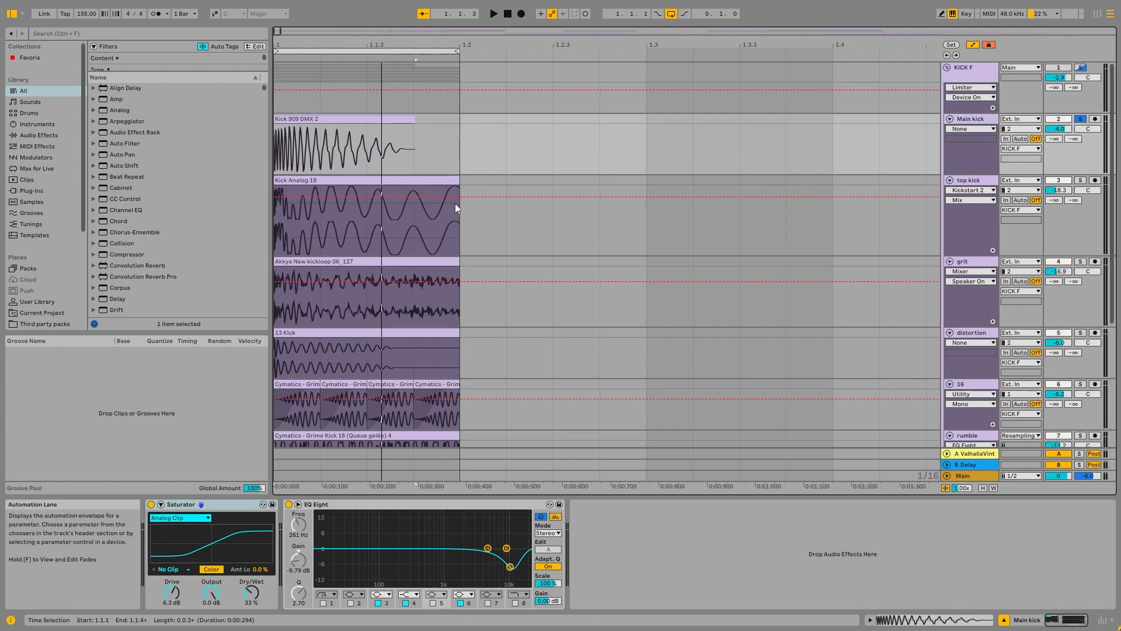
pyautogui.click(288, 505)
pyautogui.click(151, 504)
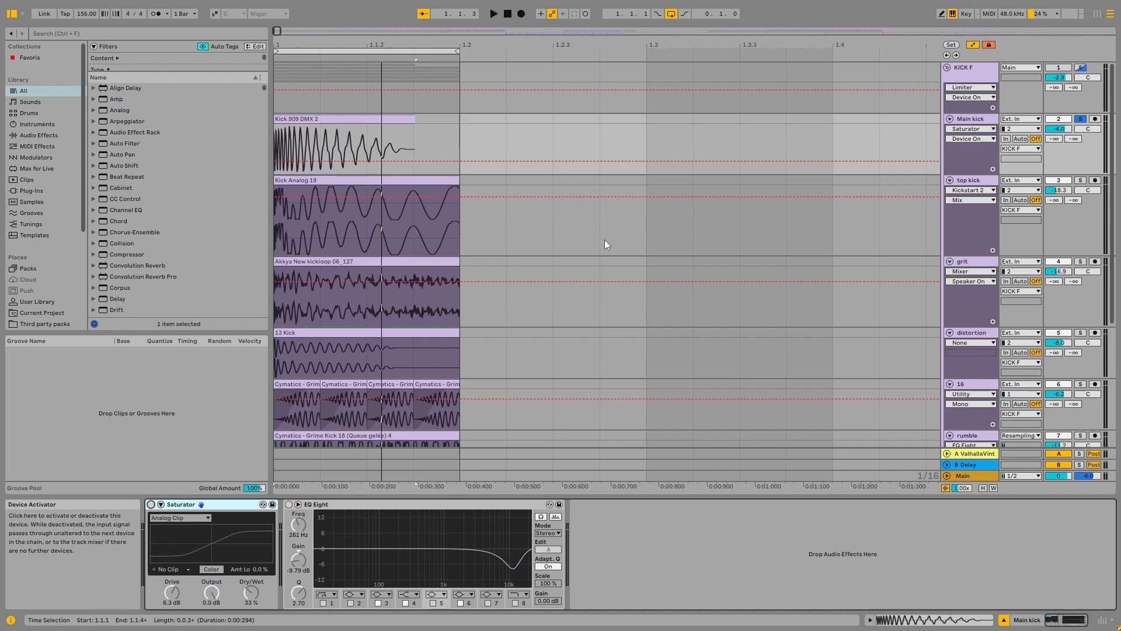
# Step: Check the KICK F group's chain, return to the Main kick track, and play the loop without the track's own effects
pyautogui.click(1015, 84)
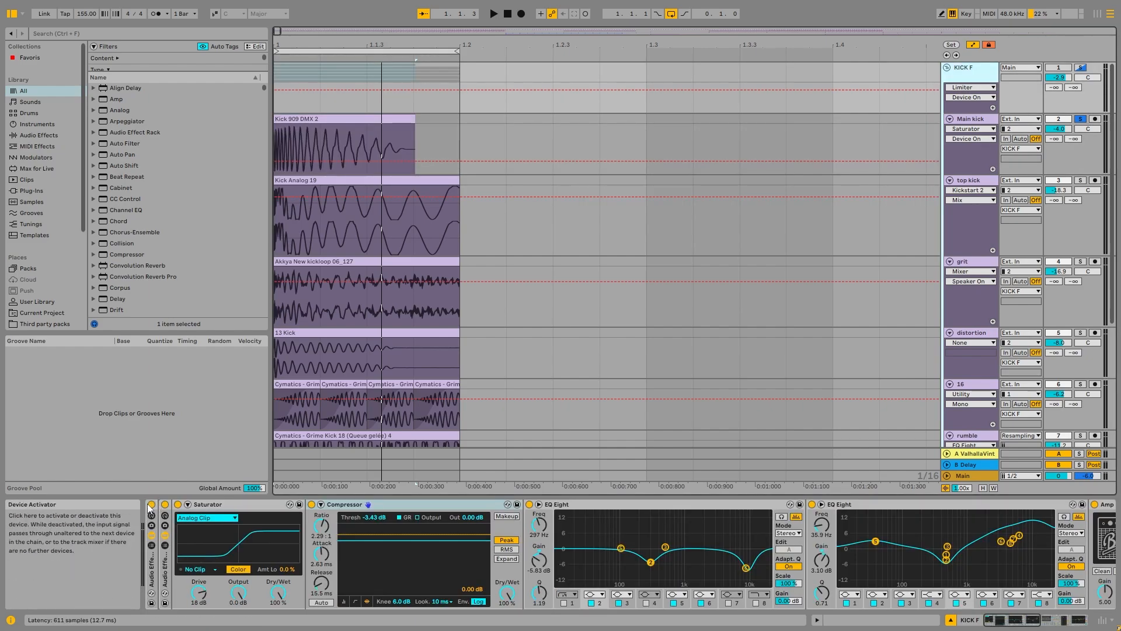
pyautogui.click(981, 121)
pyautogui.press('space')
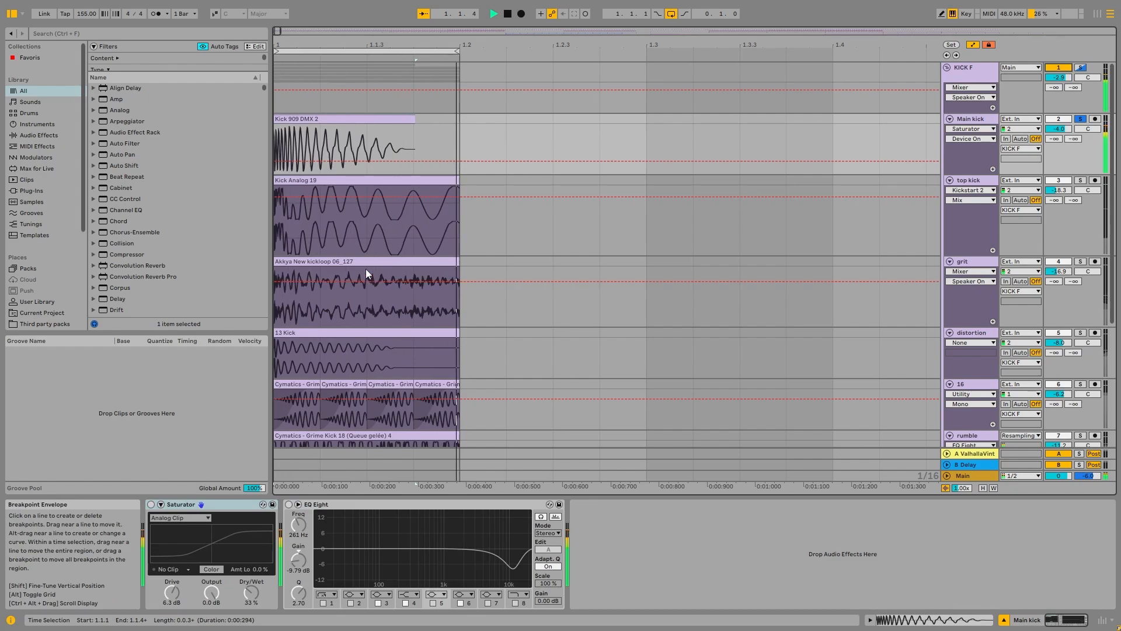
pyautogui.press('space')
# Step: Examine the Kick 909 DMX 2 sample waveform in the clip editor and return to the Main kick track's devices
pyautogui.click(320, 137)
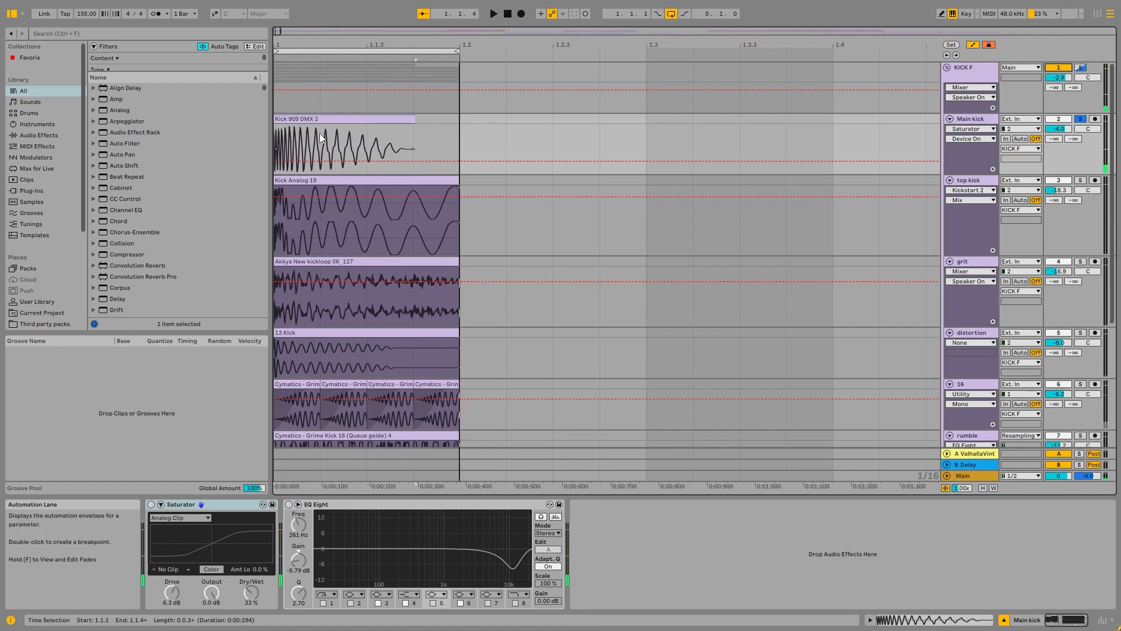
pyautogui.doubleClick(310, 115)
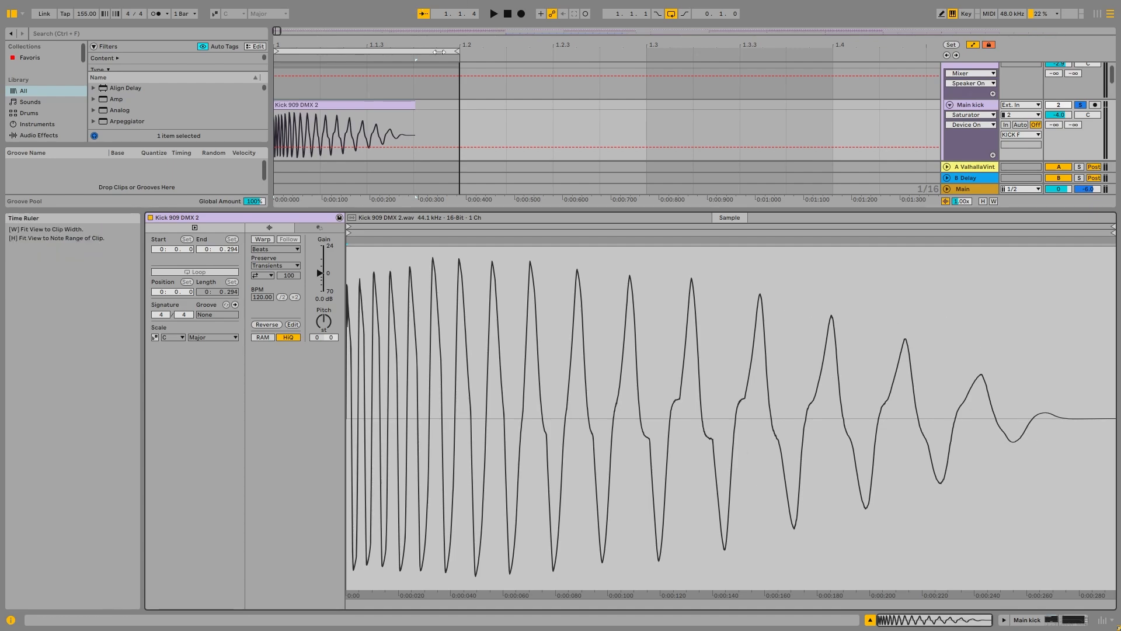
pyautogui.hotkey('shift', 'Tab')
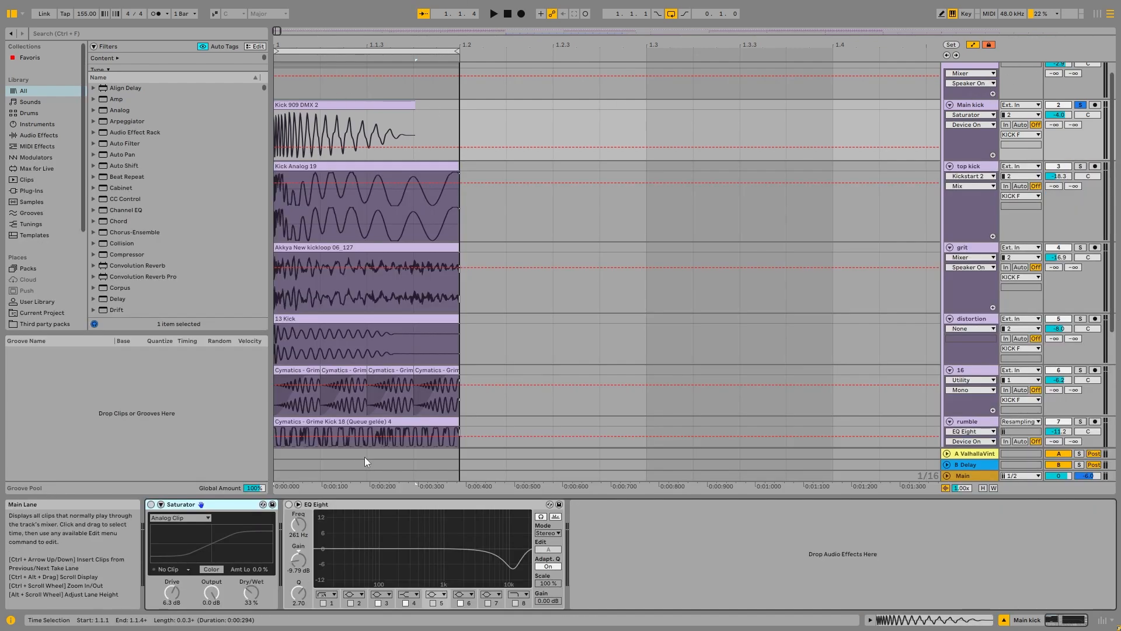
# Step: Switch the Saturator and EQ Eight on the Main kick track back on while the loop plays
pyautogui.press('space')
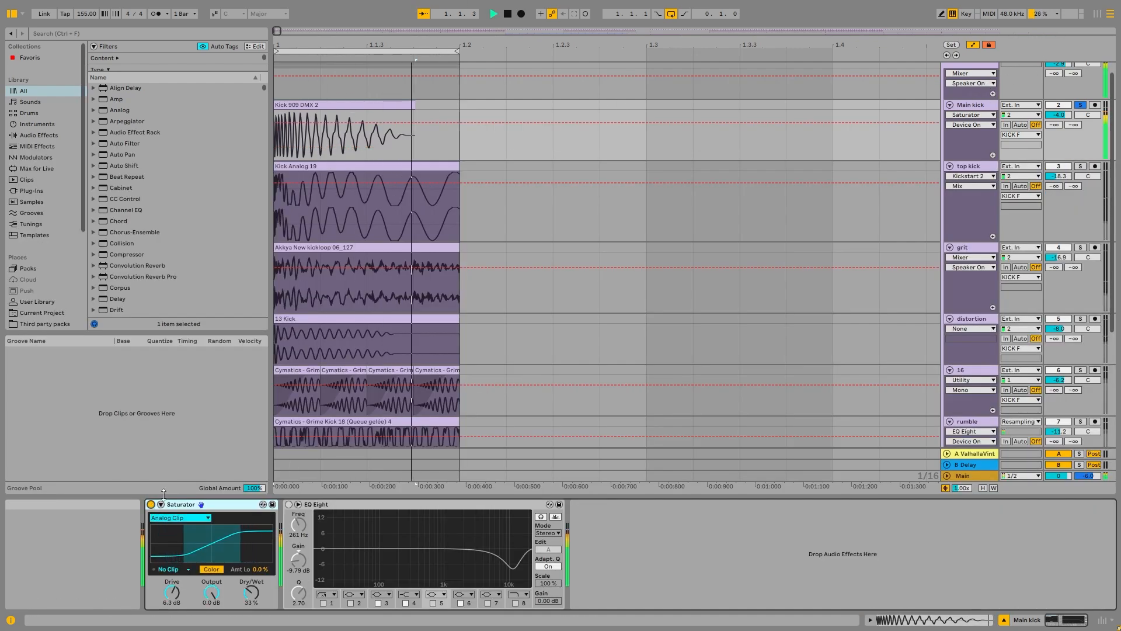
pyautogui.click(289, 505)
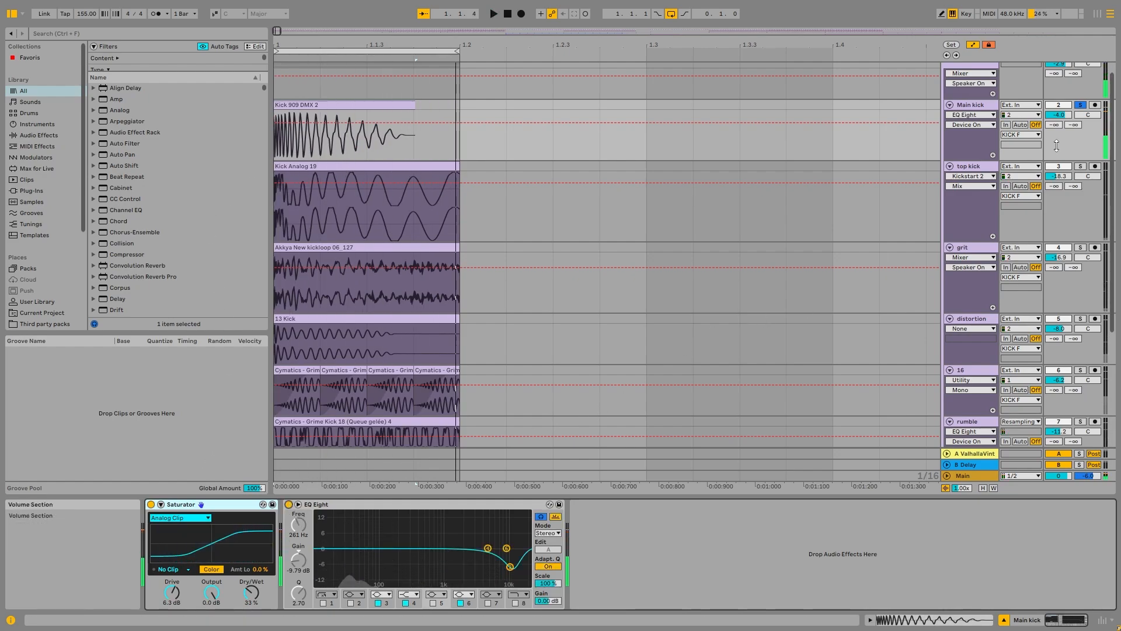
# Step: Solo the top kick track together with Main kick, show its devices, and play the loop
pyautogui.click(1080, 166)
pyautogui.click(970, 167)
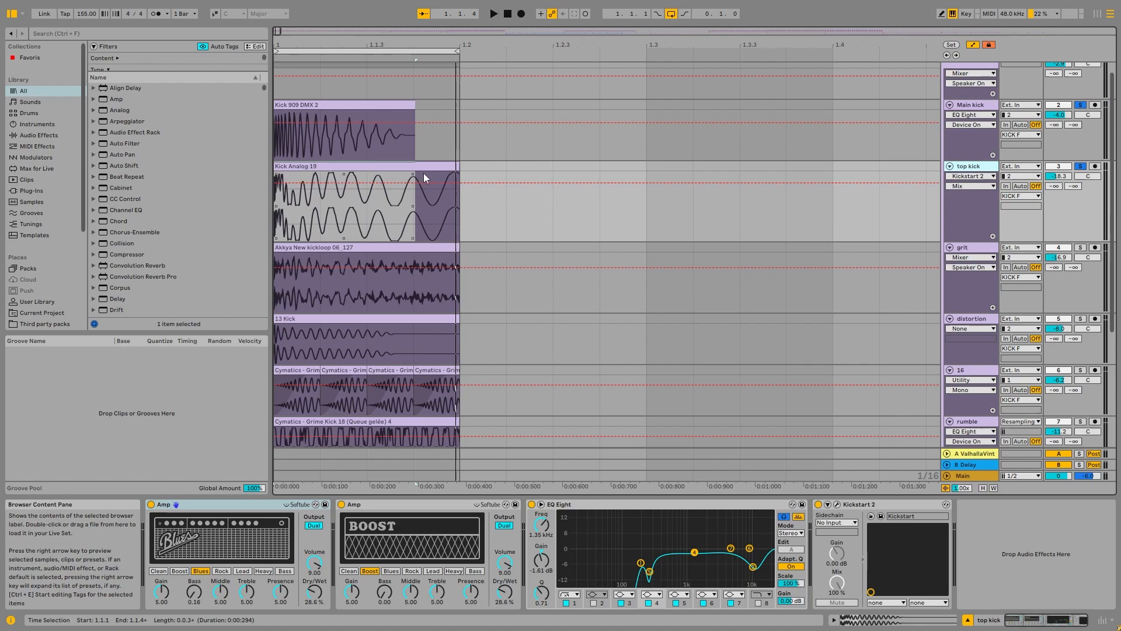
pyautogui.press('space')
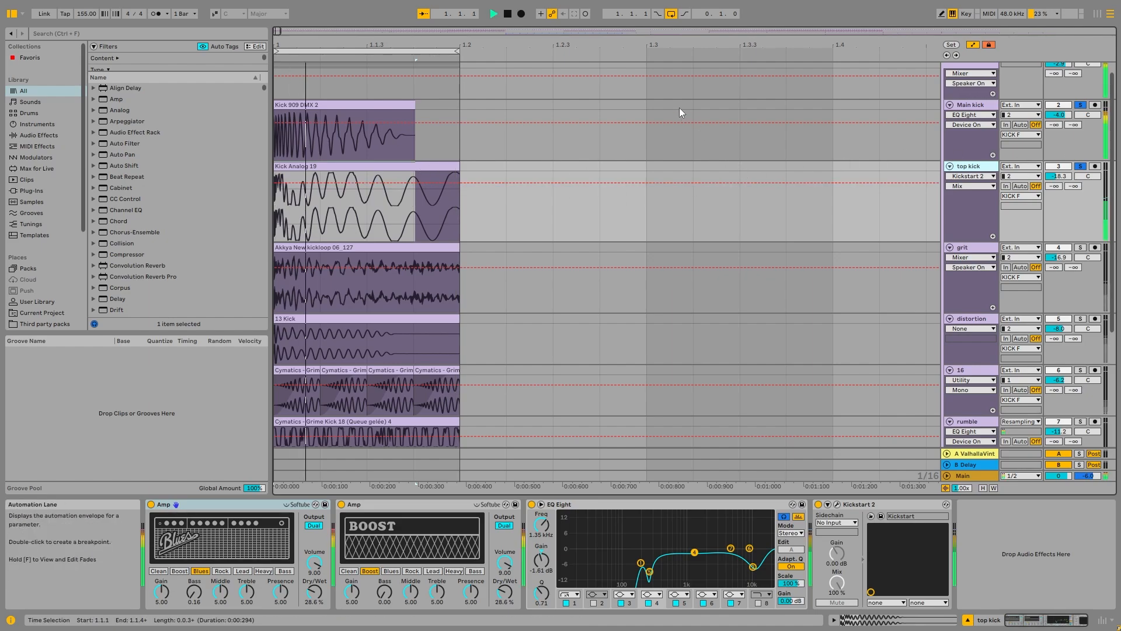
# Step: Play the top kick alone, without Main kick, with the KICK F group's effects switched back on
pyautogui.click(1080, 105)
pyautogui.click(971, 66)
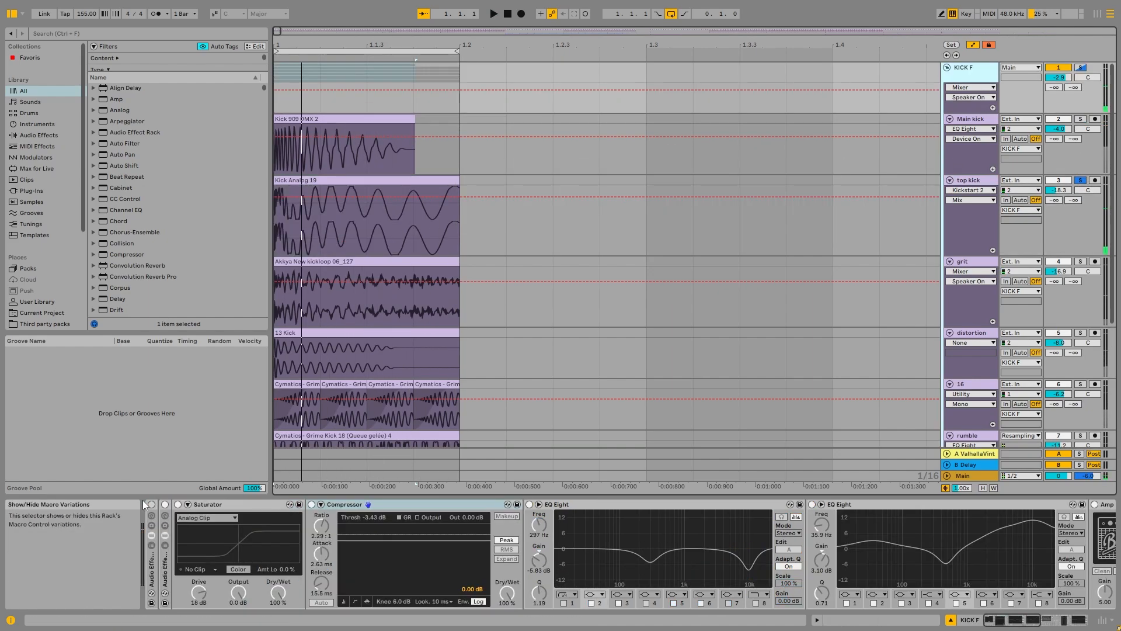
pyautogui.click(151, 504)
pyautogui.click(984, 181)
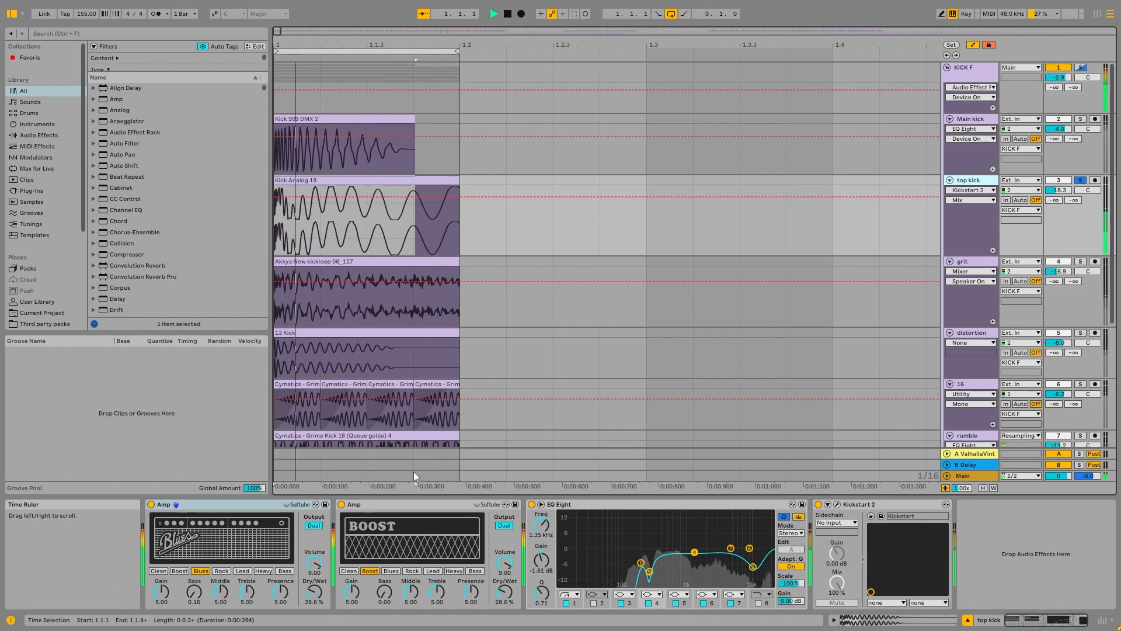
pyautogui.press('space')
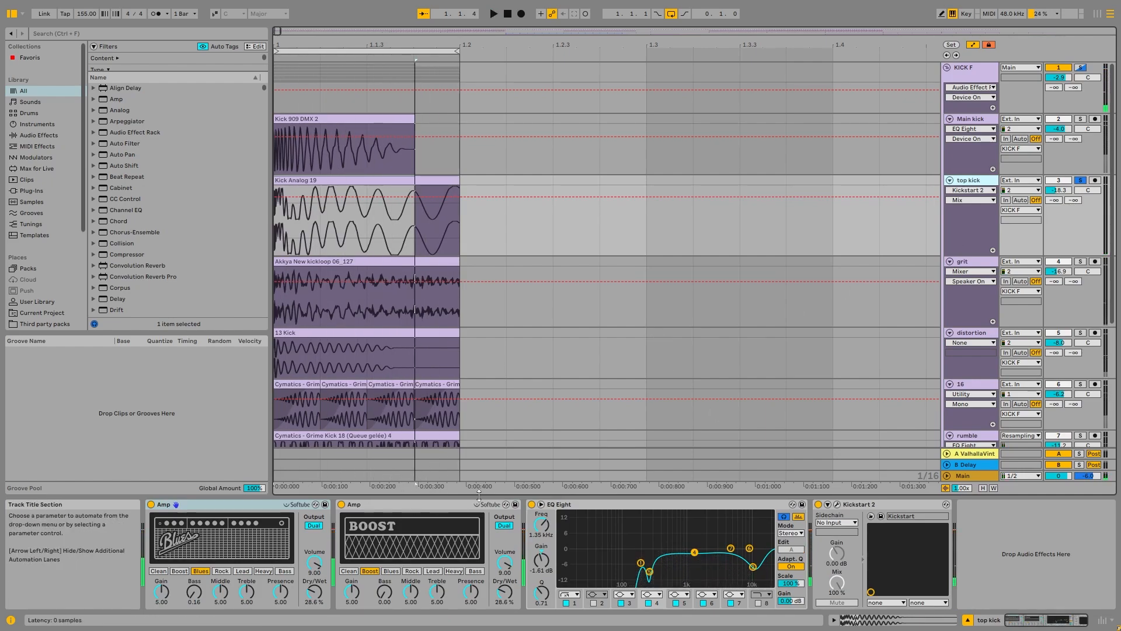
# Step: Examine the top kick's Blues and Boost Amps and play the loop with the Kick Analog 19 clip selected
pyautogui.click(218, 507)
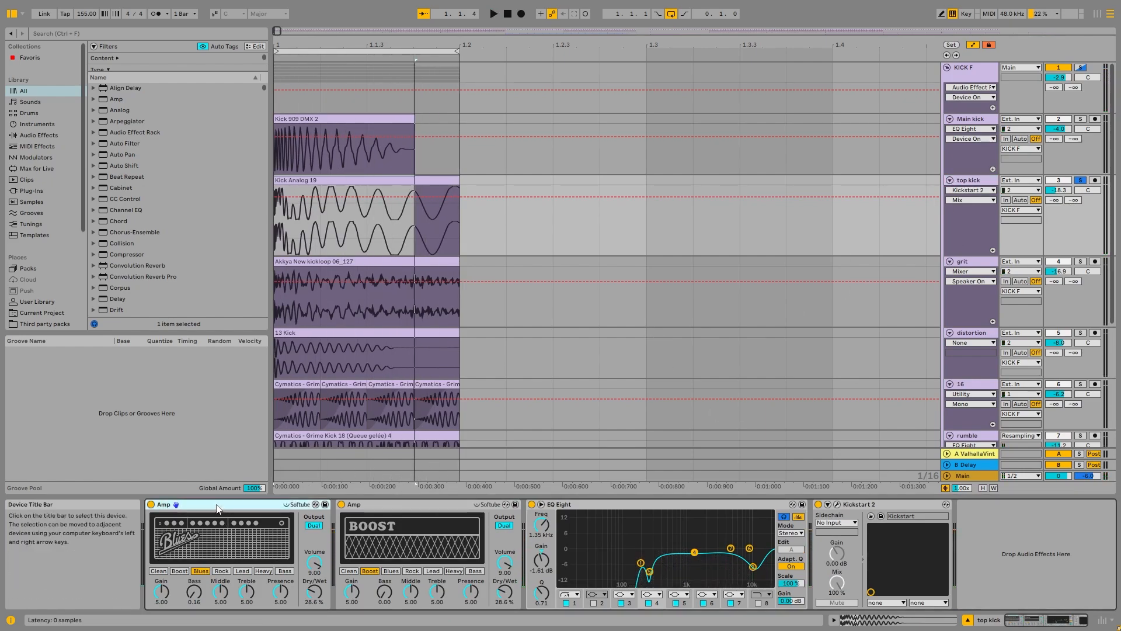
pyautogui.click(402, 505)
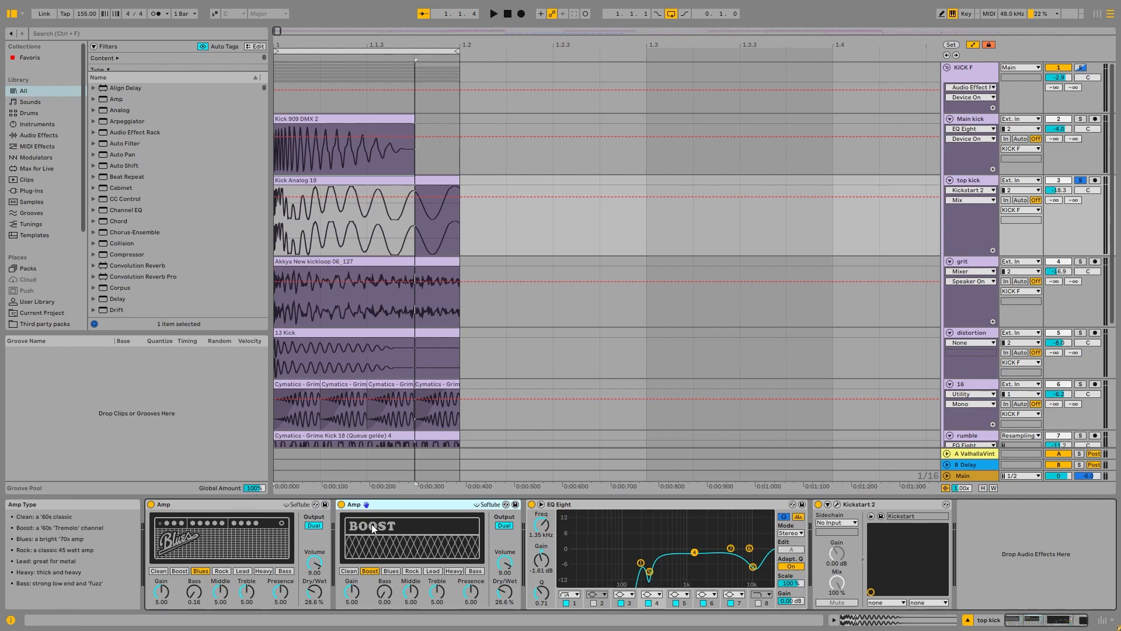
pyautogui.press('space')
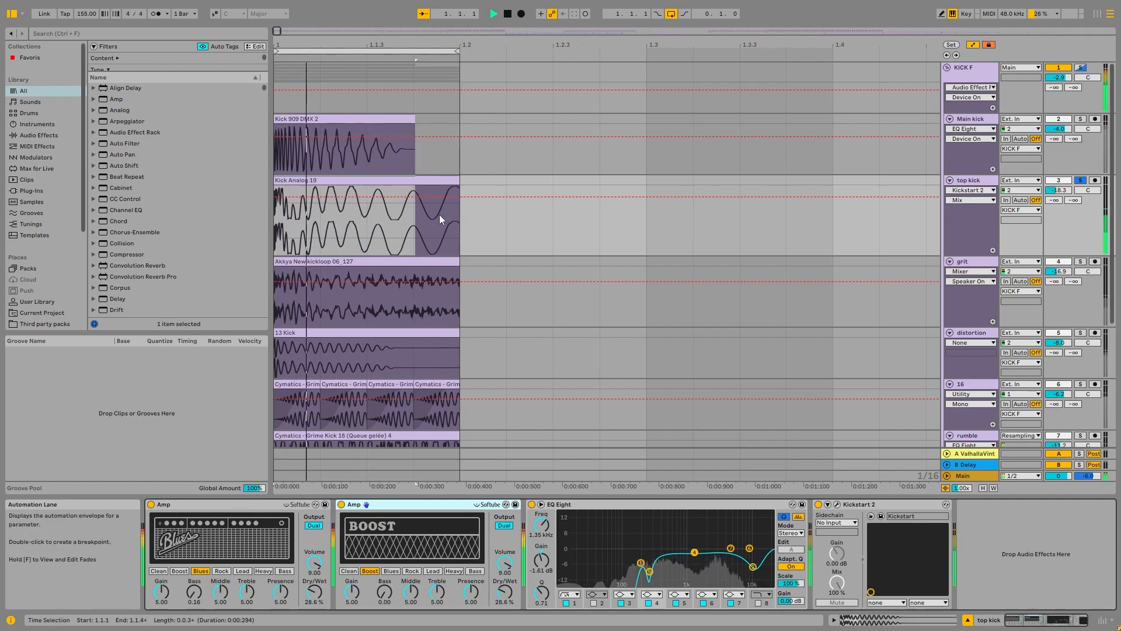
pyautogui.click(374, 178)
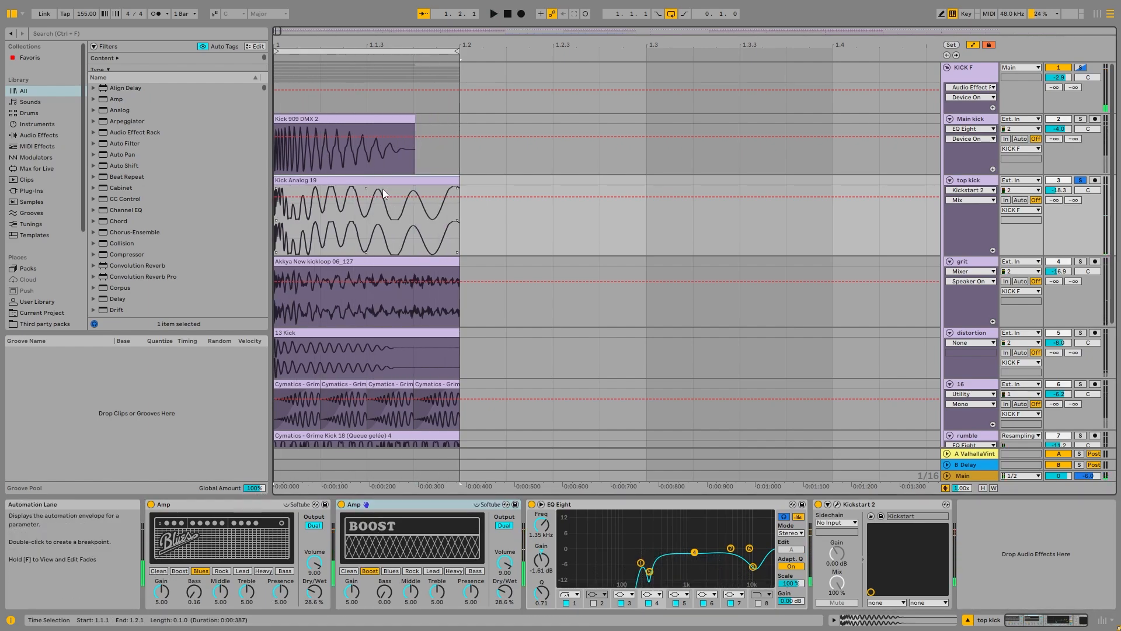
pyautogui.press('space')
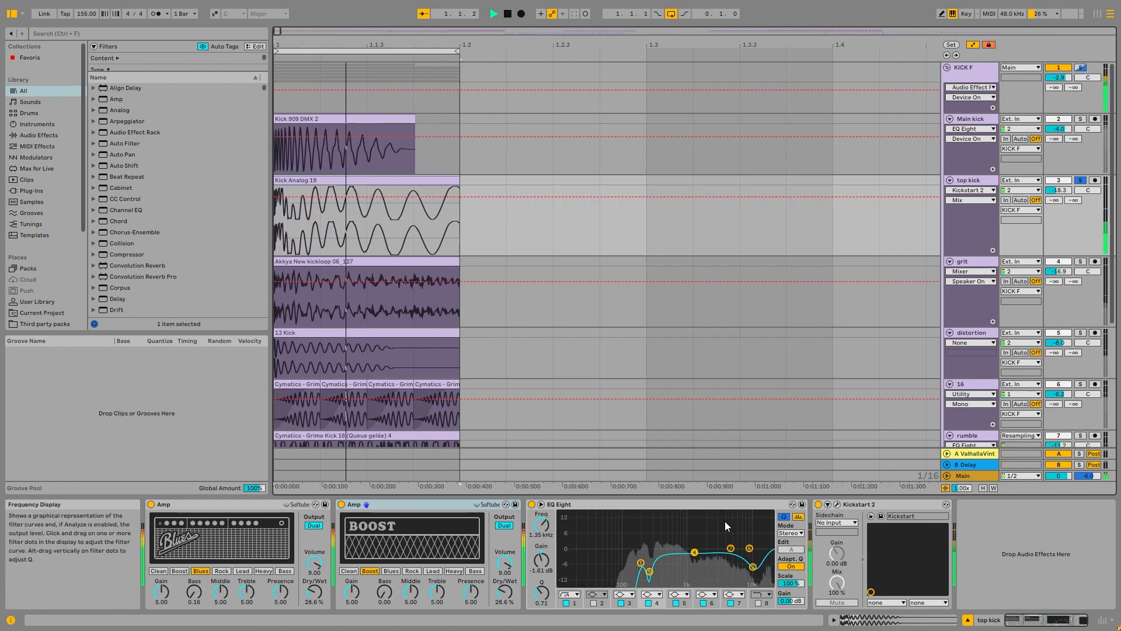
# Step: Add Main kick to the top kick solo, listen to both together, and return to the top kick's devices
pyautogui.keyDown('ctrl'); pyautogui.click(1080, 119); pyautogui.keyUp('ctrl')
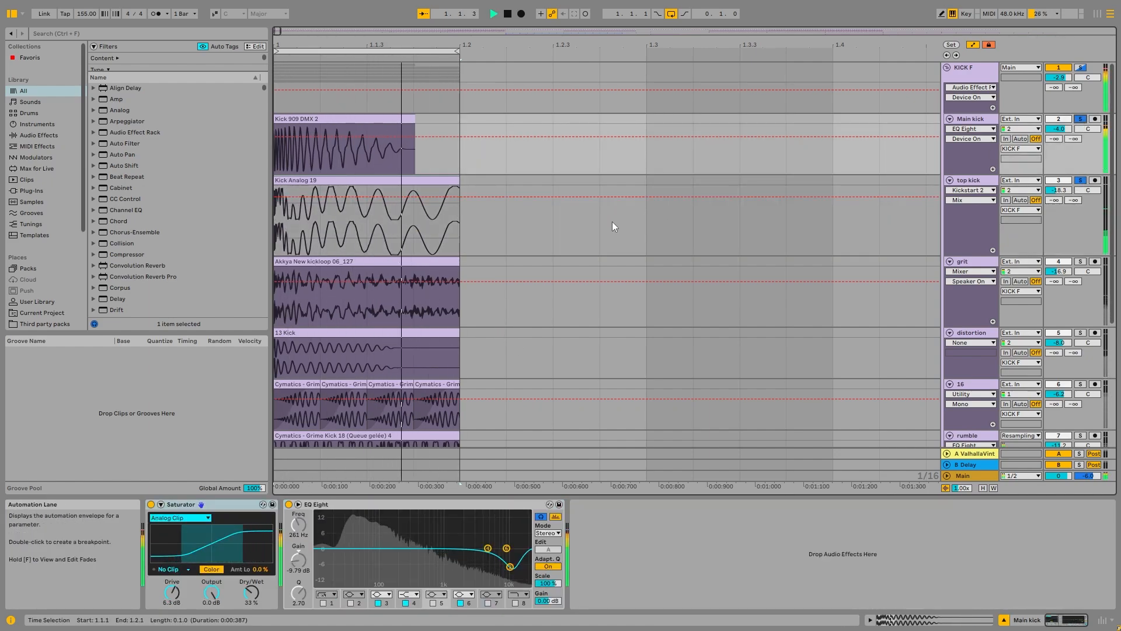
pyautogui.press('space')
pyautogui.click(974, 183)
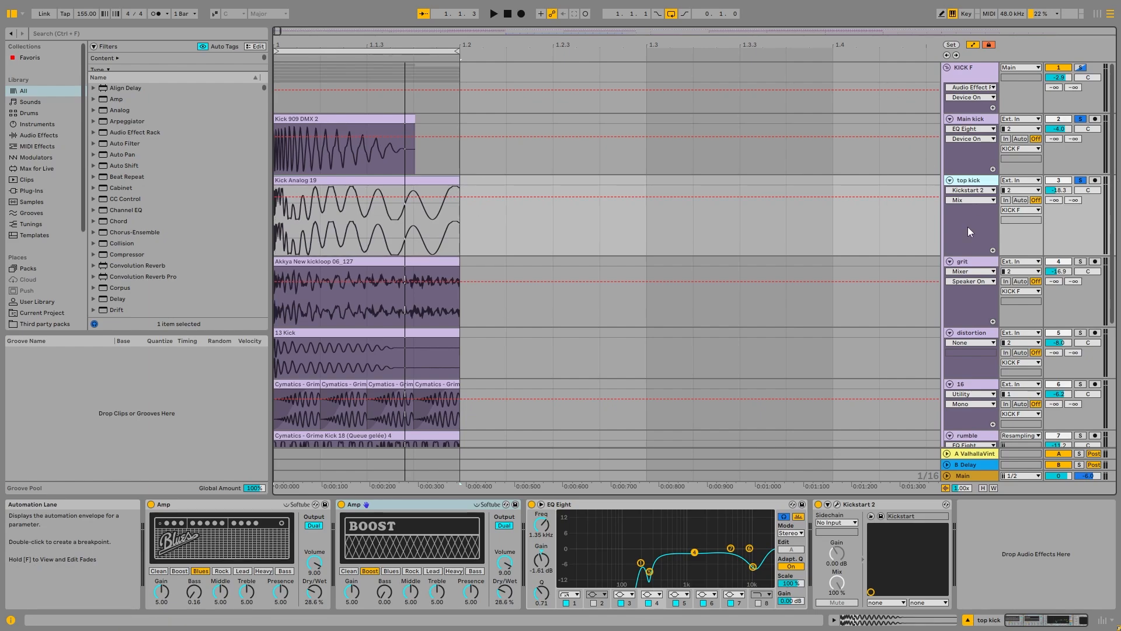
# Step: Solo the grit track and play the loop through its Amp, Overdrive and EQ Eight
pyautogui.click(1080, 263)
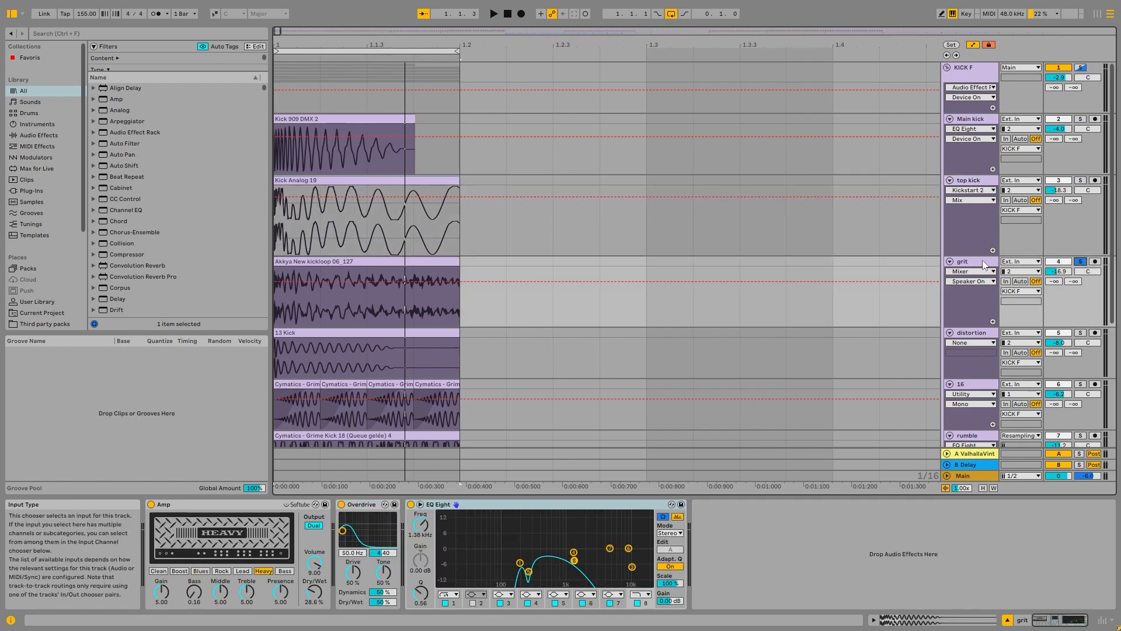
pyautogui.press('space')
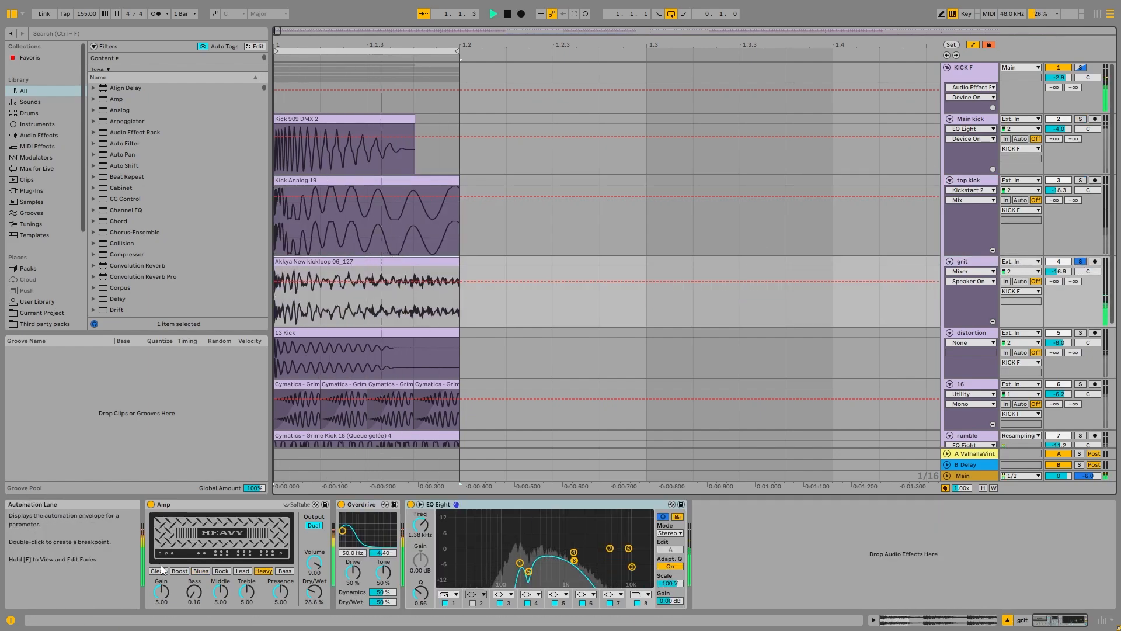
pyautogui.press('space')
# Step: Bypass the grit track's effects and audition the raw Akkya New kickloop 06_127 sample in the clip editor
pyautogui.click(342, 505)
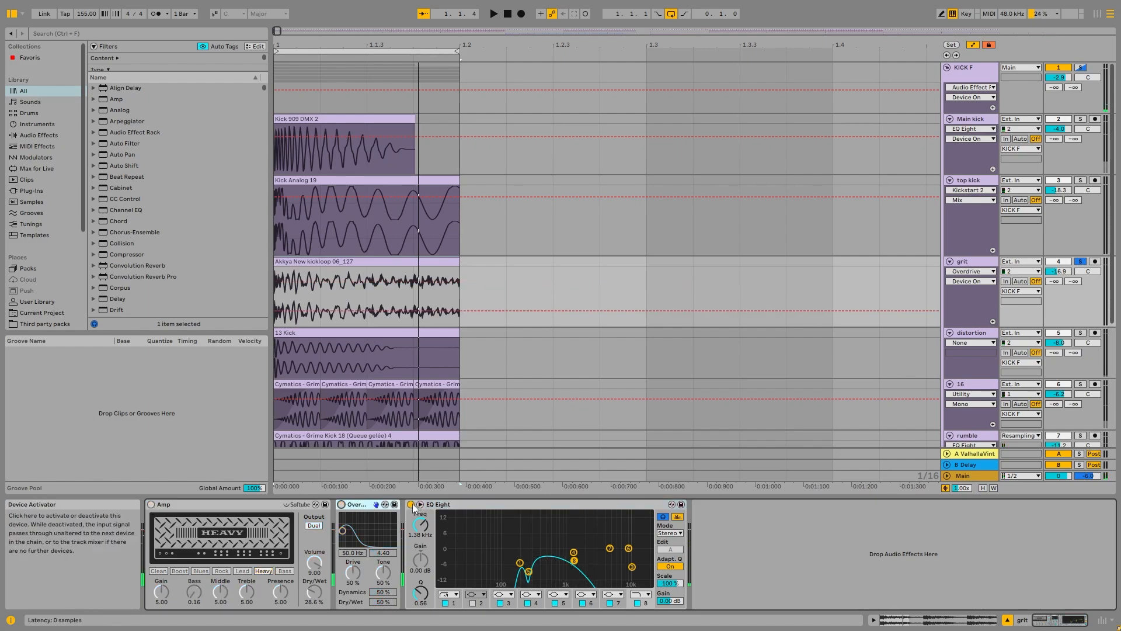
pyautogui.click(411, 504)
pyautogui.press('space')
pyautogui.doubleClick(435, 295)
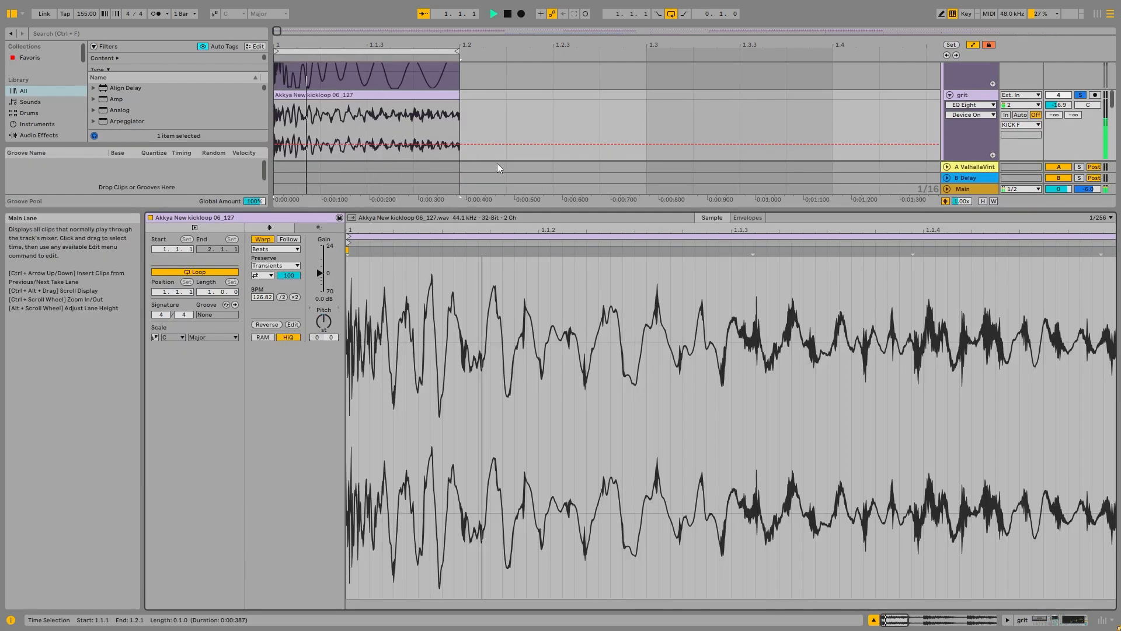
pyautogui.press('space')
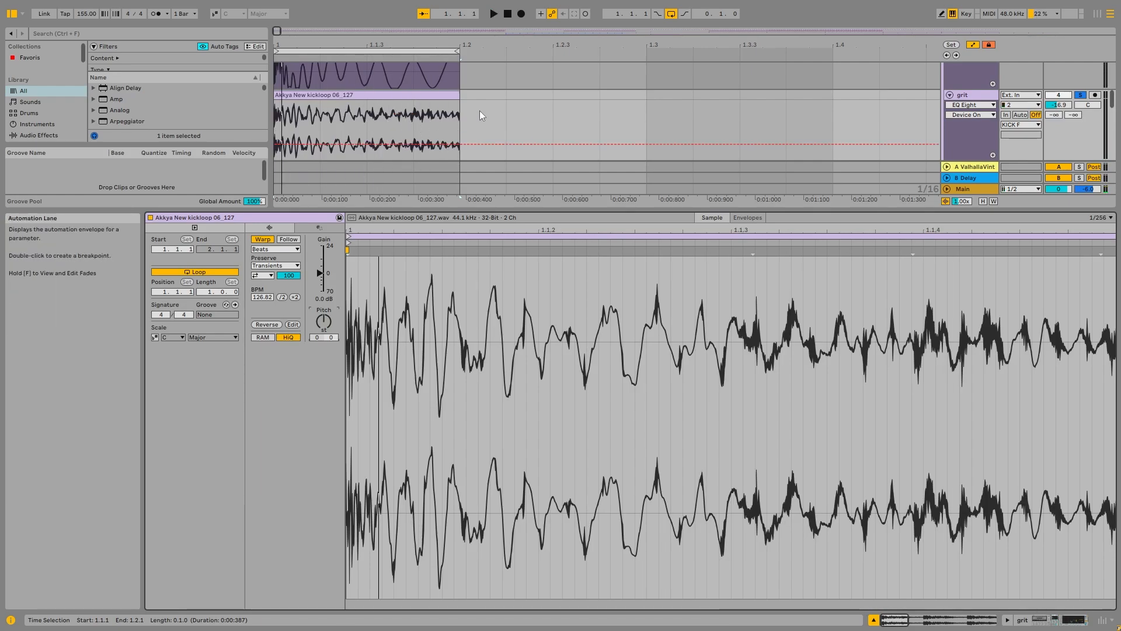
pyautogui.press('space')
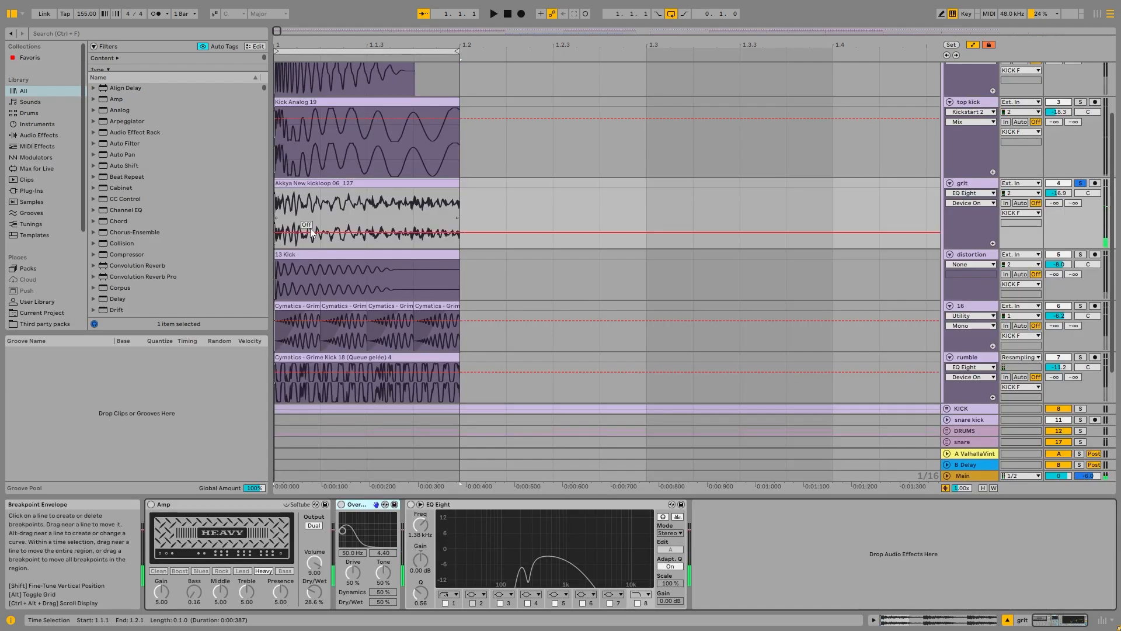
# Step: Switch the grit track's Amp, Overdrive and EQ Eight back on in turn, playing the loop in between
pyautogui.click(150, 505)
pyautogui.press('space')
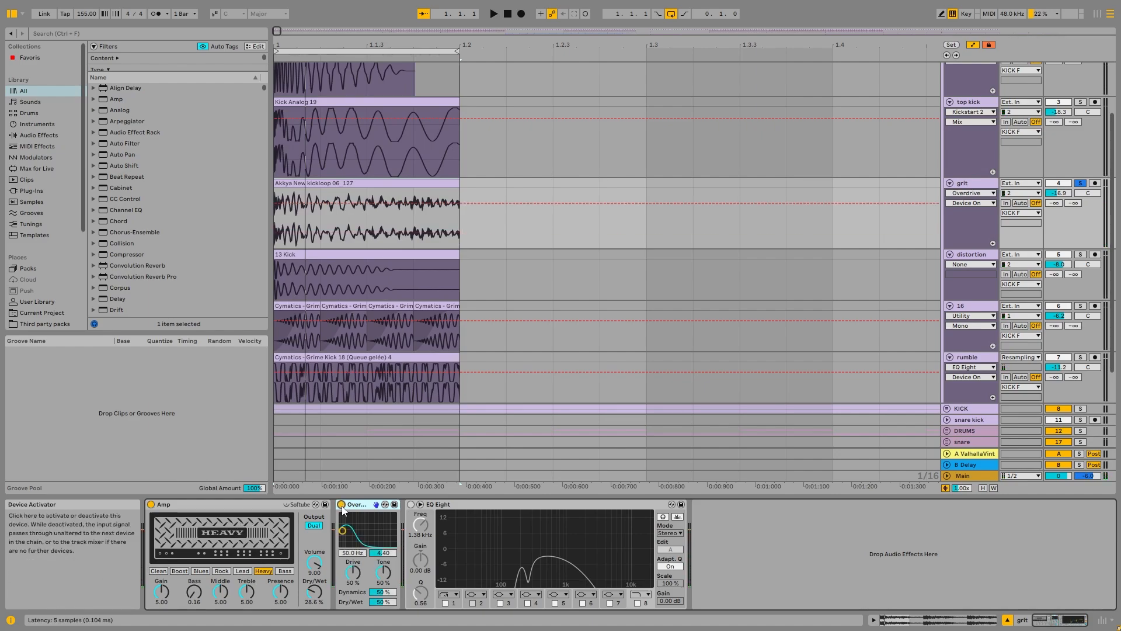
pyautogui.press('space')
pyautogui.click(411, 504)
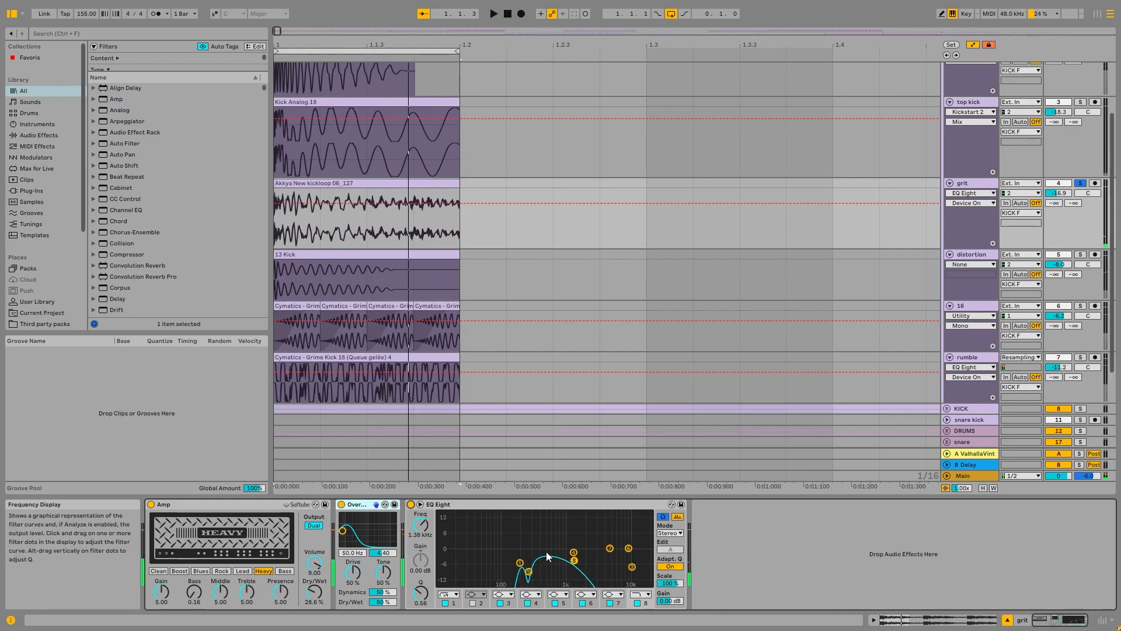
# Step: Solo the distortion track and play it together with Main kick, toggling the distortion solo to compare
pyautogui.click(1080, 254)
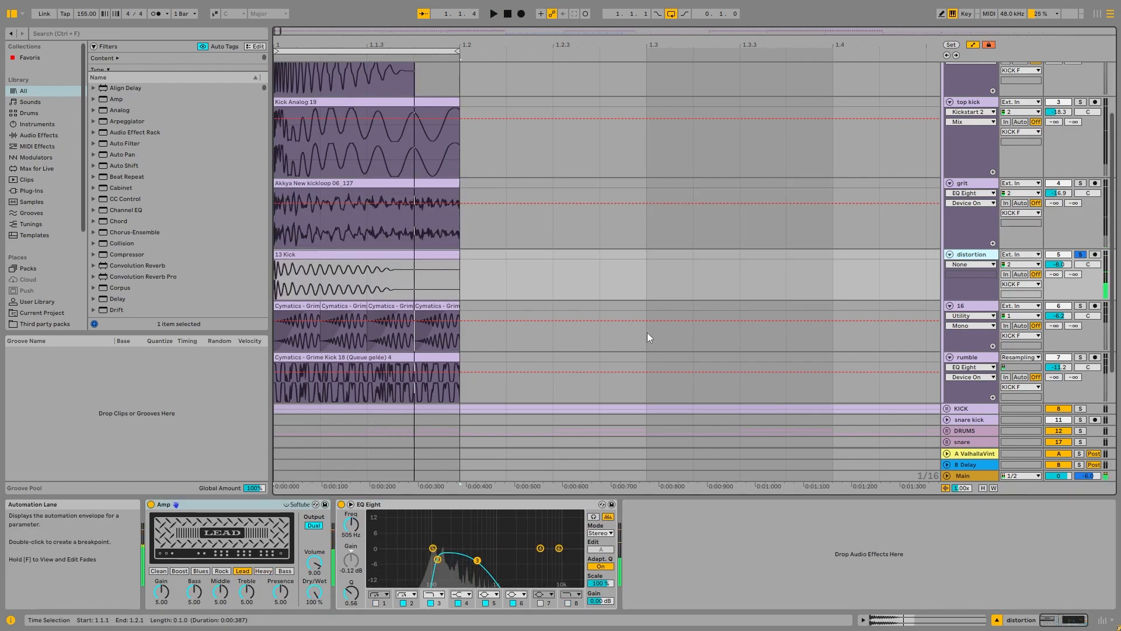
pyautogui.scroll(3, 642, 328)
pyautogui.keyDown('ctrl'); pyautogui.click(1080, 111); pyautogui.keyUp('ctrl')
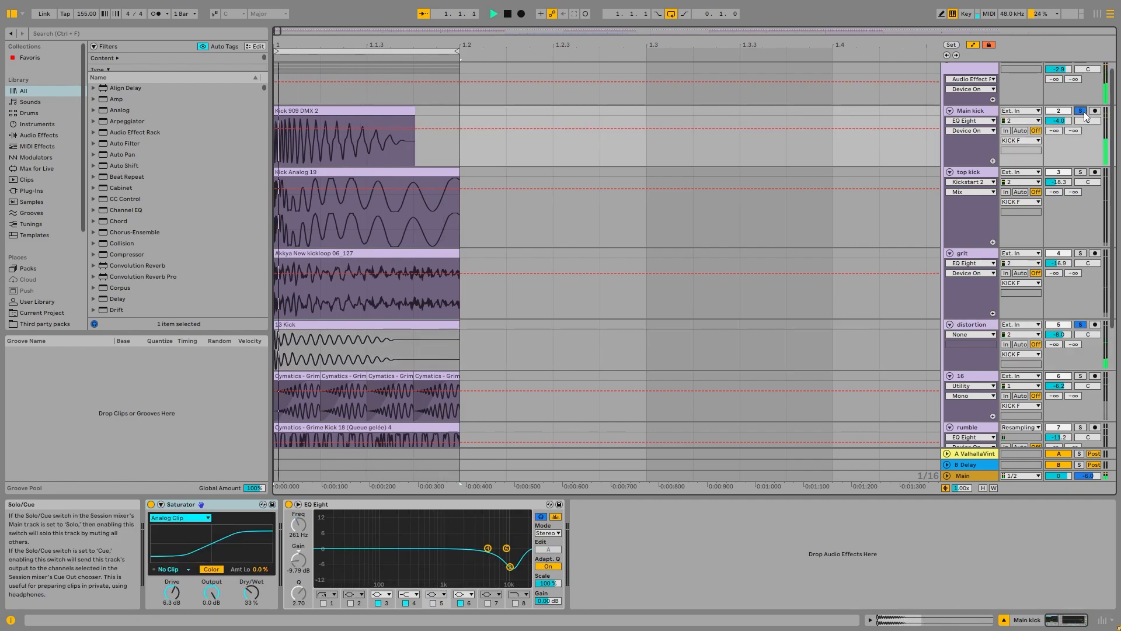
pyautogui.press('space')
pyautogui.click(1081, 324)
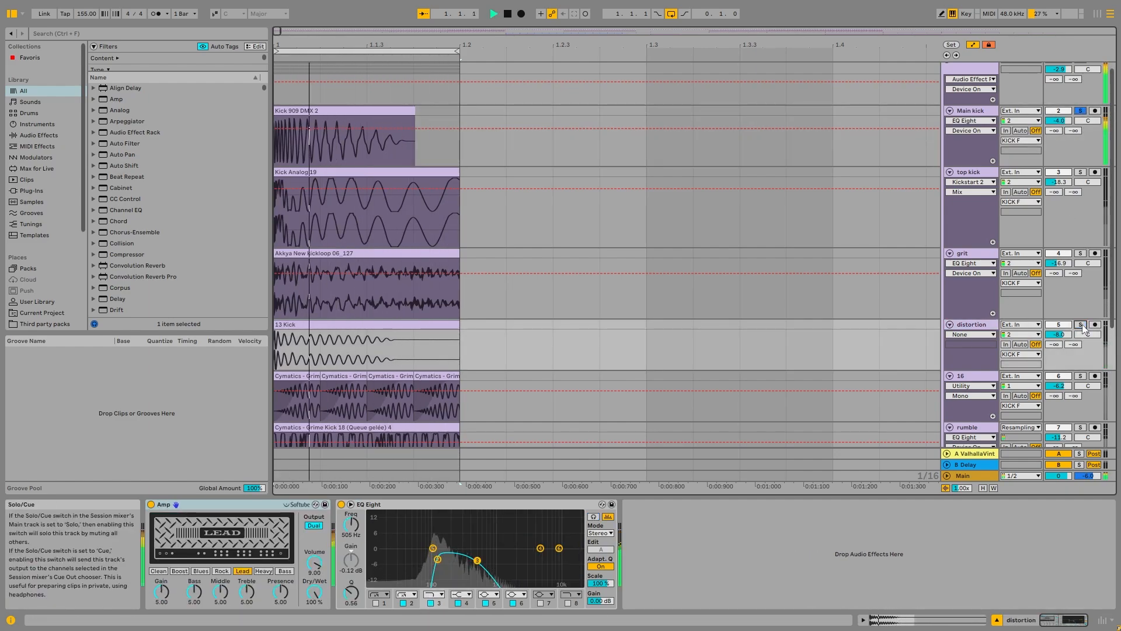
pyautogui.press('space')
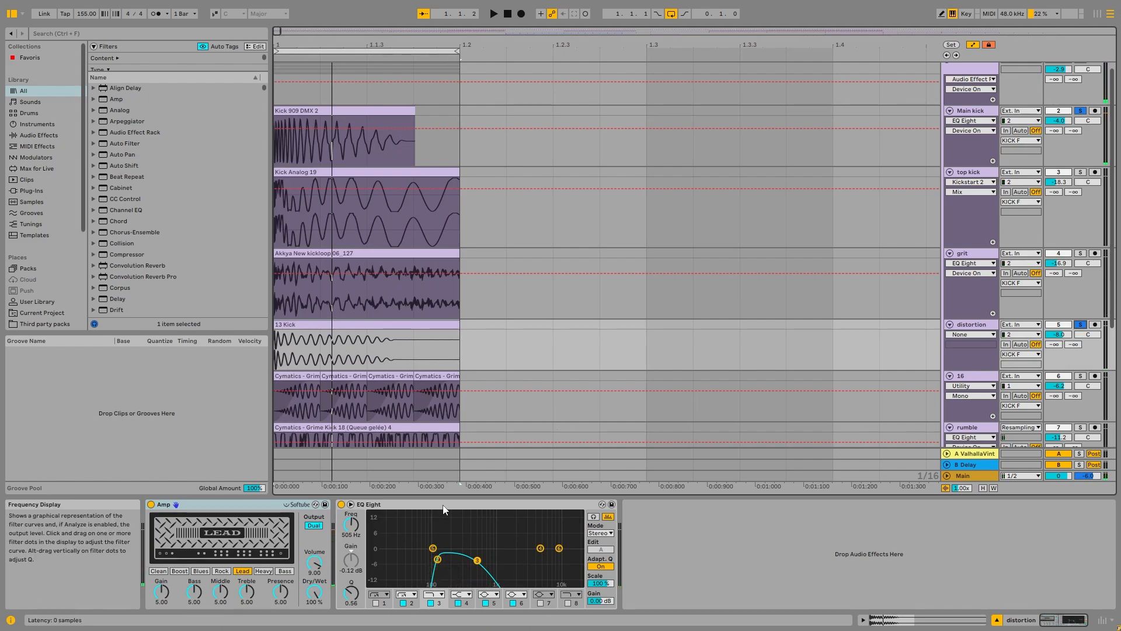
# Step: Examine the distortion track's enlarged EQ Eight curve, then play the 13 Kick sample with Amp and EQ Eight bypassed
pyautogui.doubleClick(494, 549)
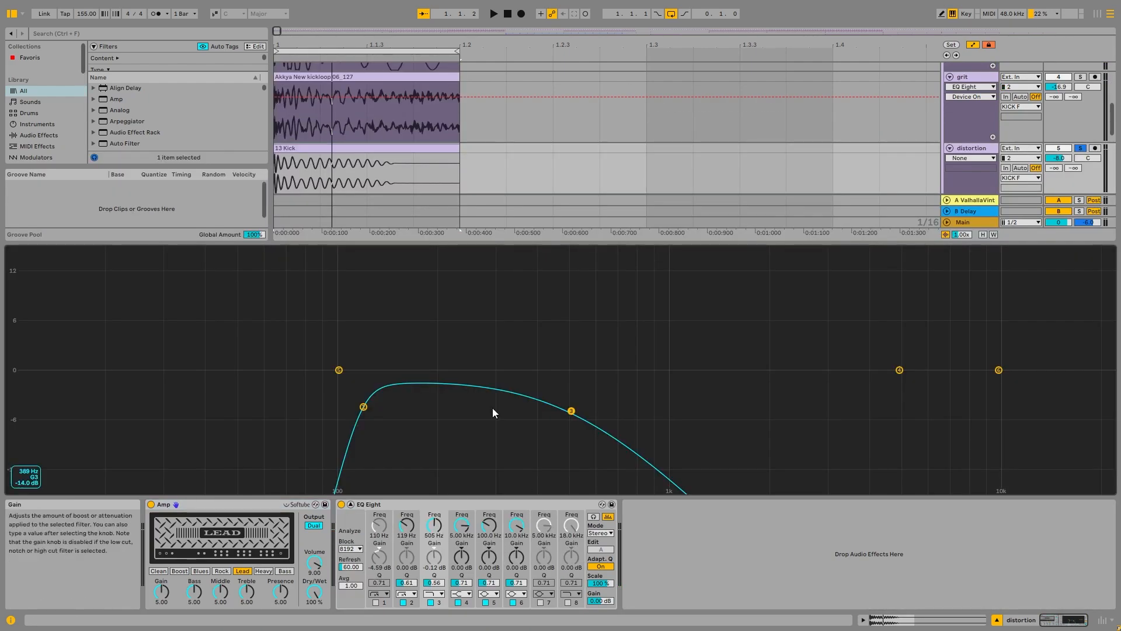
pyautogui.doubleClick(668, 388)
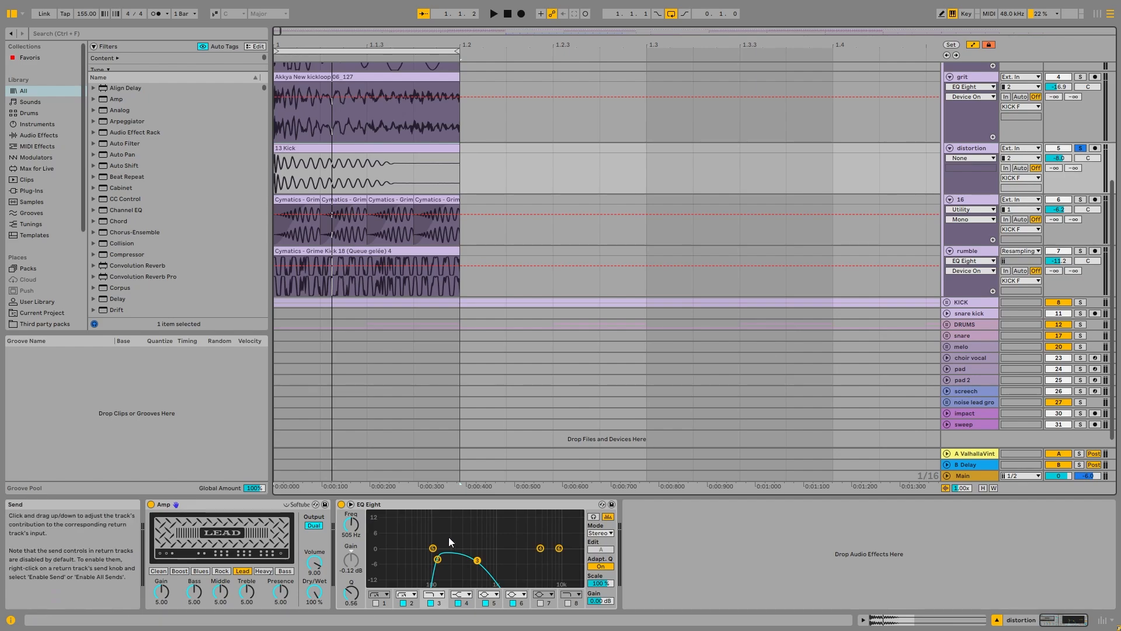
pyautogui.click(151, 503)
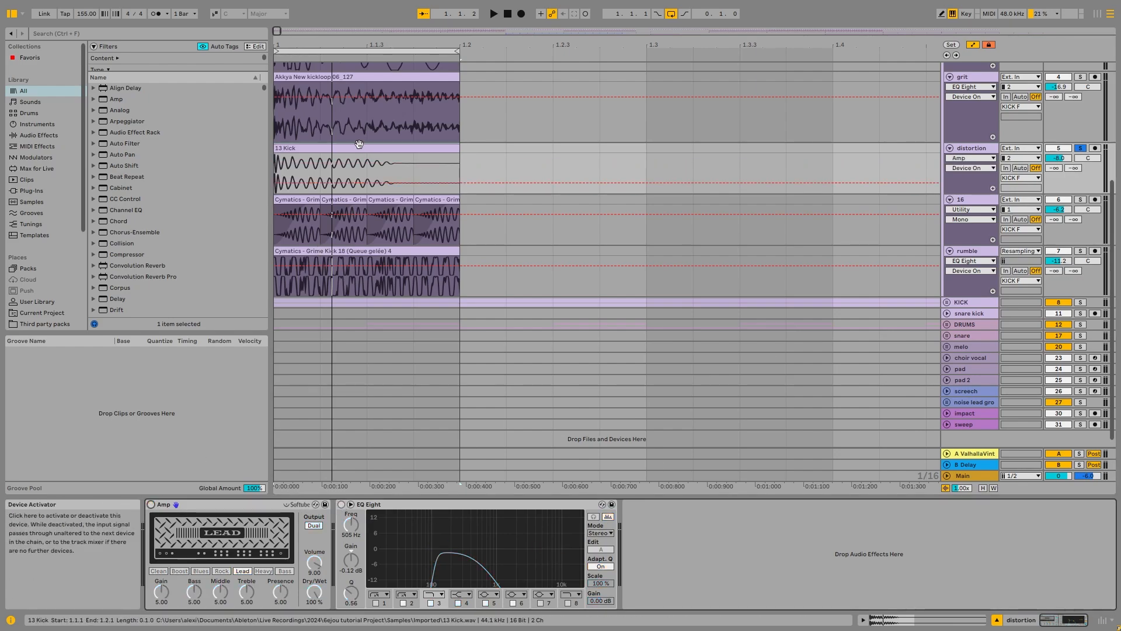
pyautogui.scroll(3, 730, 251)
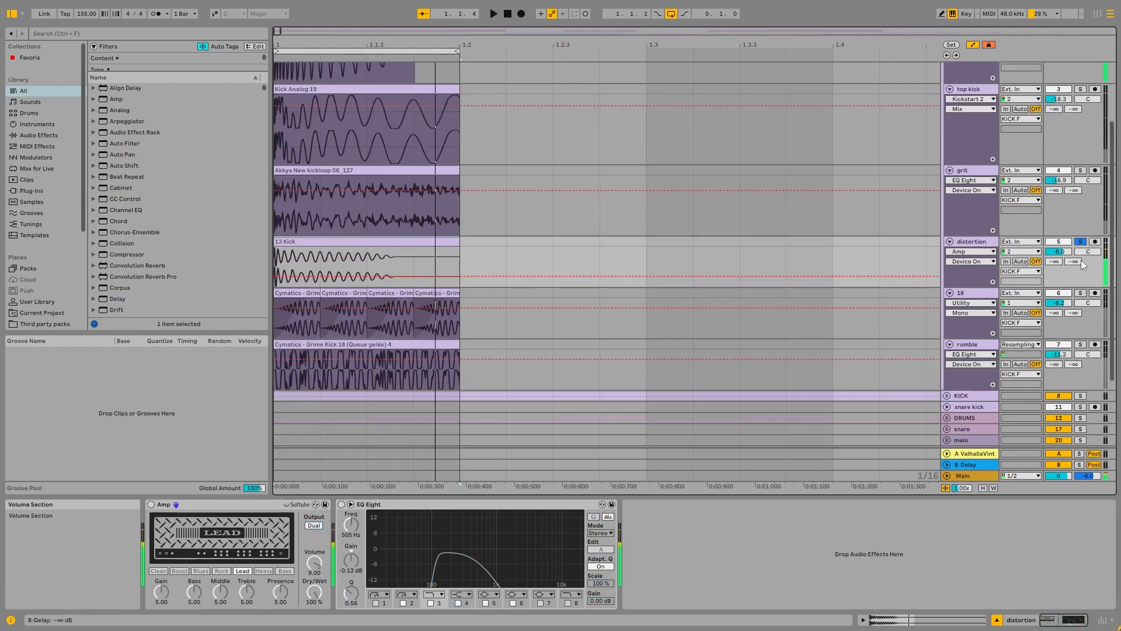
pyautogui.scroll(3, 440, 235)
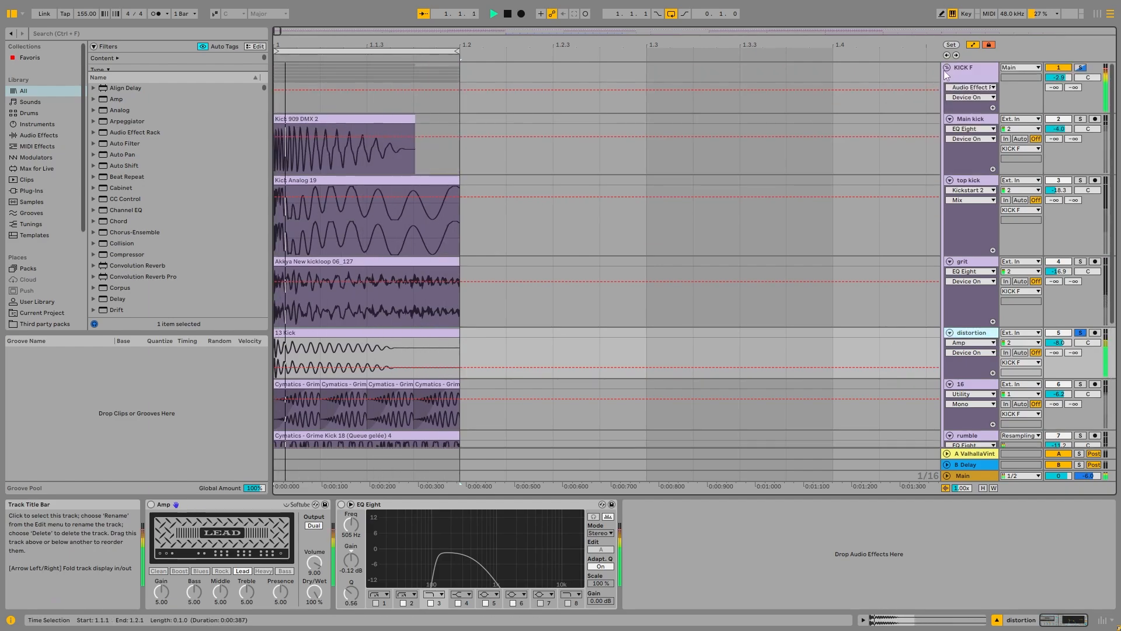
# Step: Bypass the KICK F group's effects to hear the raw distortion sample, then switch them back on
pyautogui.click(963, 68)
pyautogui.click(152, 505)
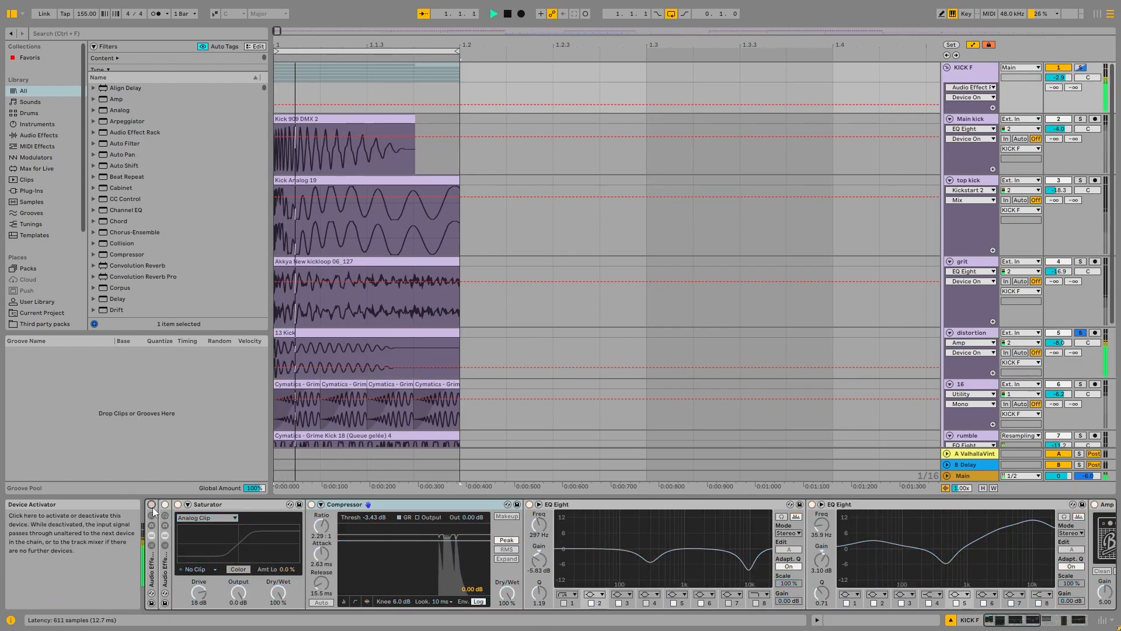
pyautogui.click(152, 507)
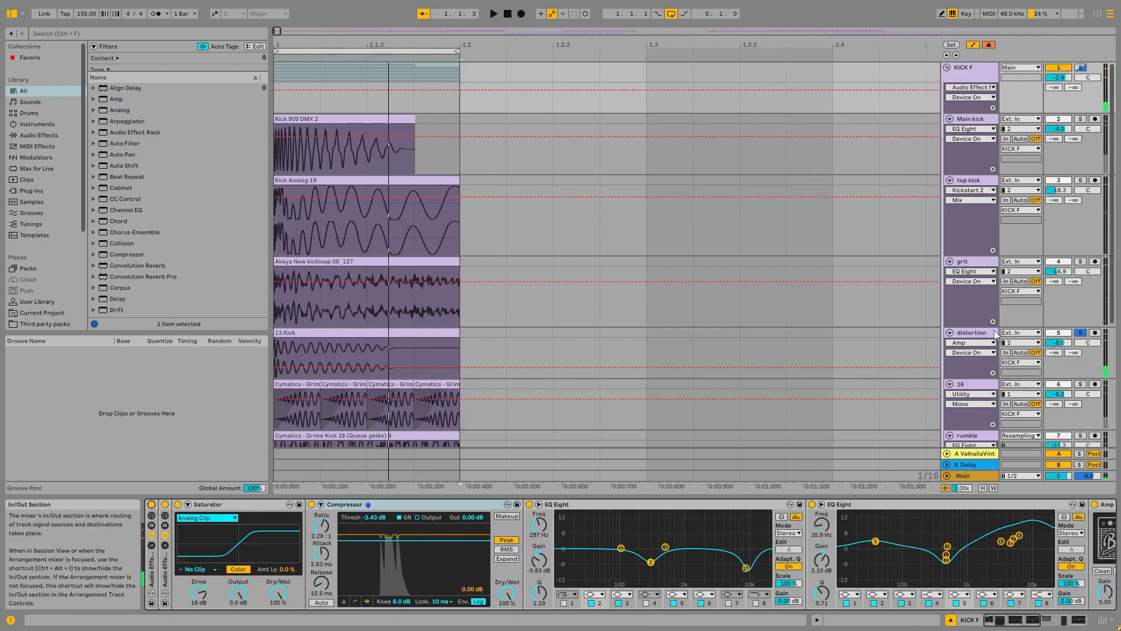
# Step: Return to the distortion track and switch its Amp and EQ Eight back on
pyautogui.click(880, 348)
pyautogui.click(151, 505)
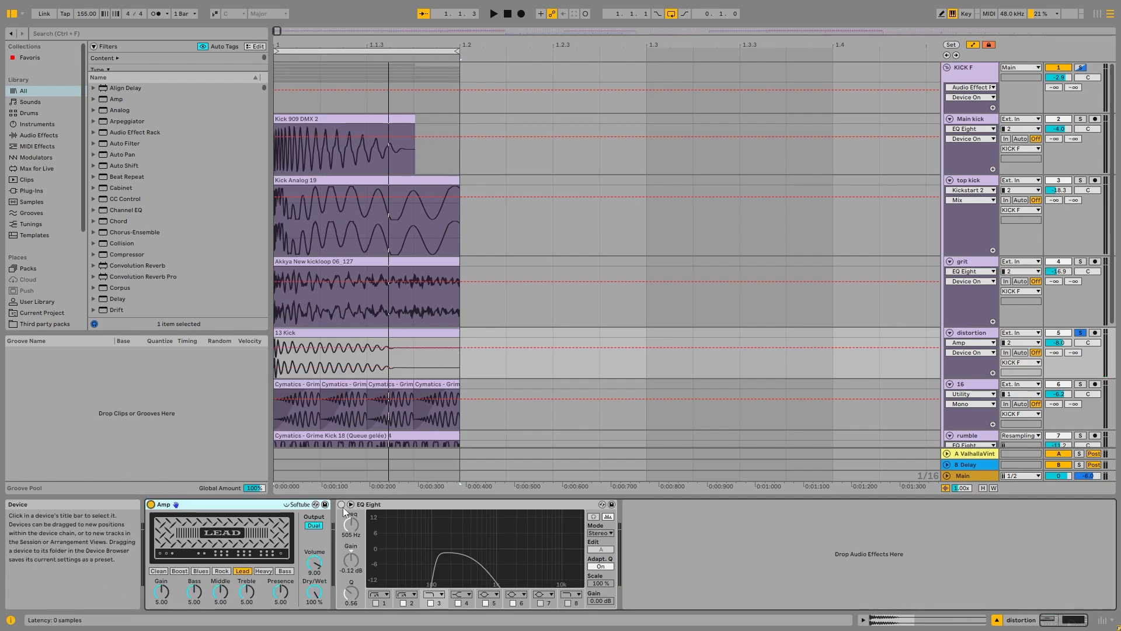
pyautogui.click(342, 504)
# Step: Solo grit, top kick and Main kick together with distortion and play the combined layers
pyautogui.scroll(-1, 812, 321)
pyautogui.scroll(1, 811, 321)
pyautogui.keyDown('ctrl'); pyautogui.click(1081, 262); pyautogui.keyUp('ctrl')
pyautogui.keyDown('ctrl'); pyautogui.click(1081, 180); pyautogui.keyUp('ctrl')
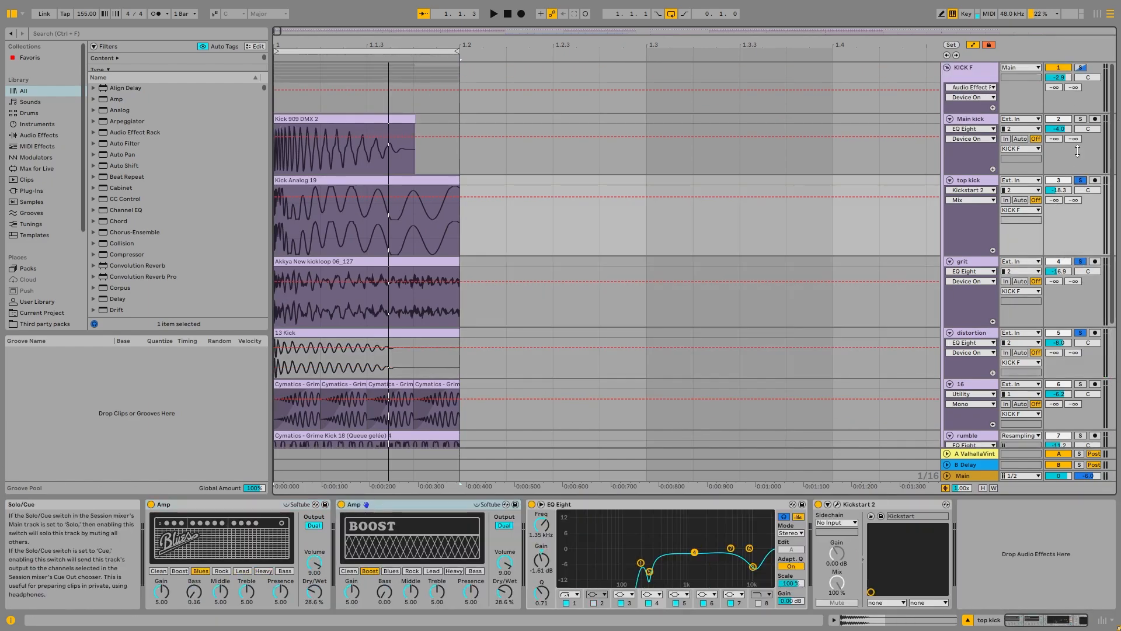
pyautogui.keyDown('ctrl'); pyautogui.click(1080, 119); pyautogui.keyUp('ctrl')
pyautogui.press('space')
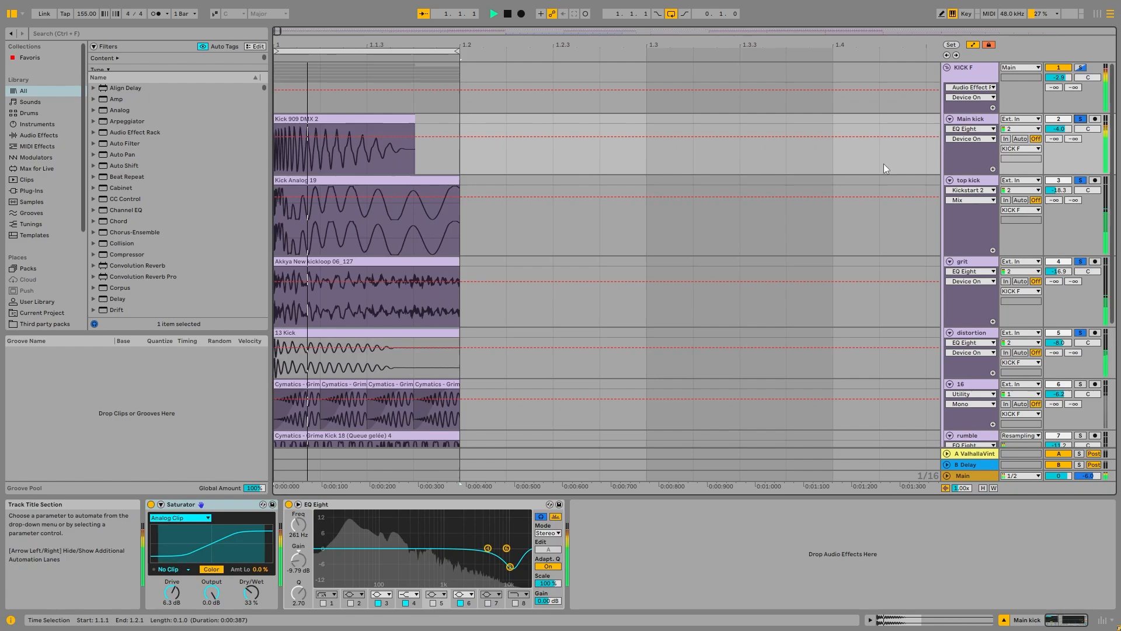
pyautogui.press('space')
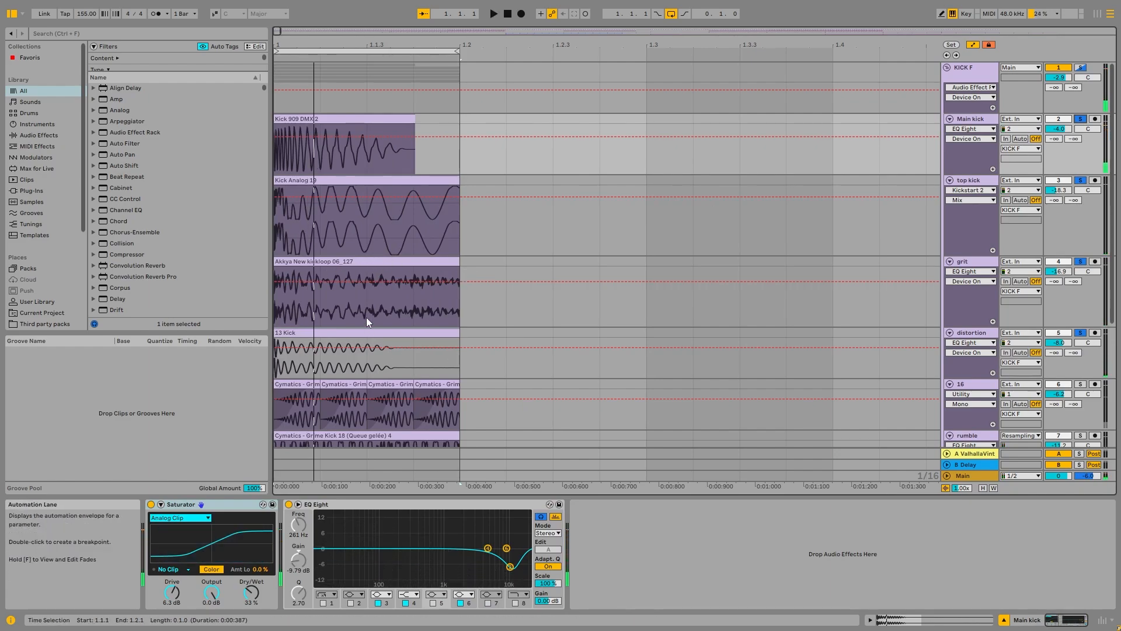
pyautogui.scroll(-3, 464, 327)
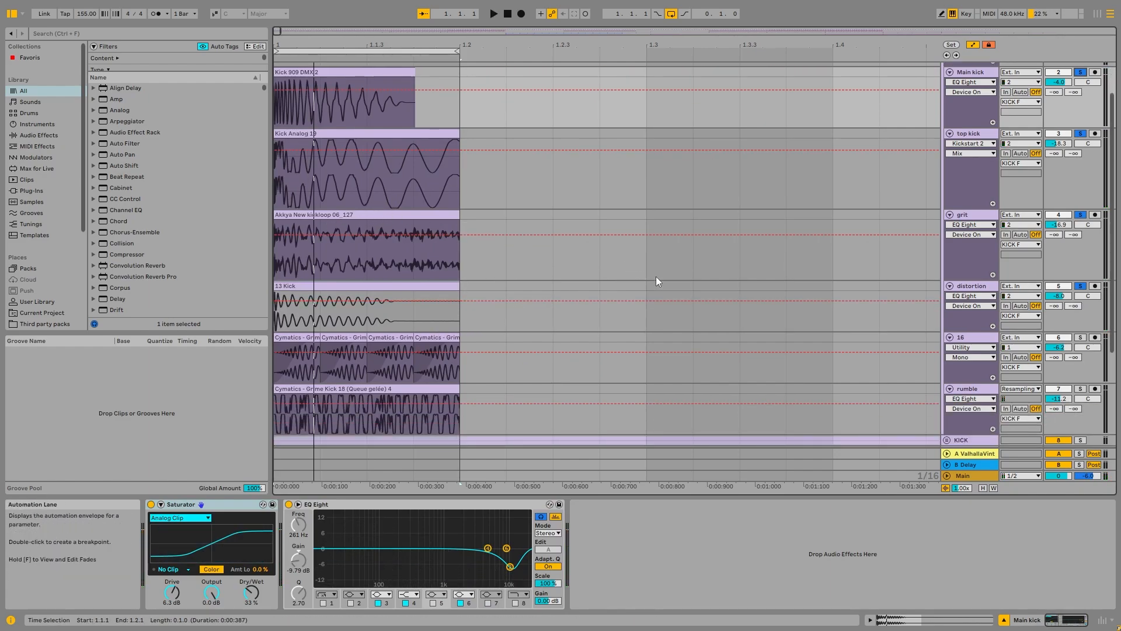
pyautogui.scroll(-3, 974, 335)
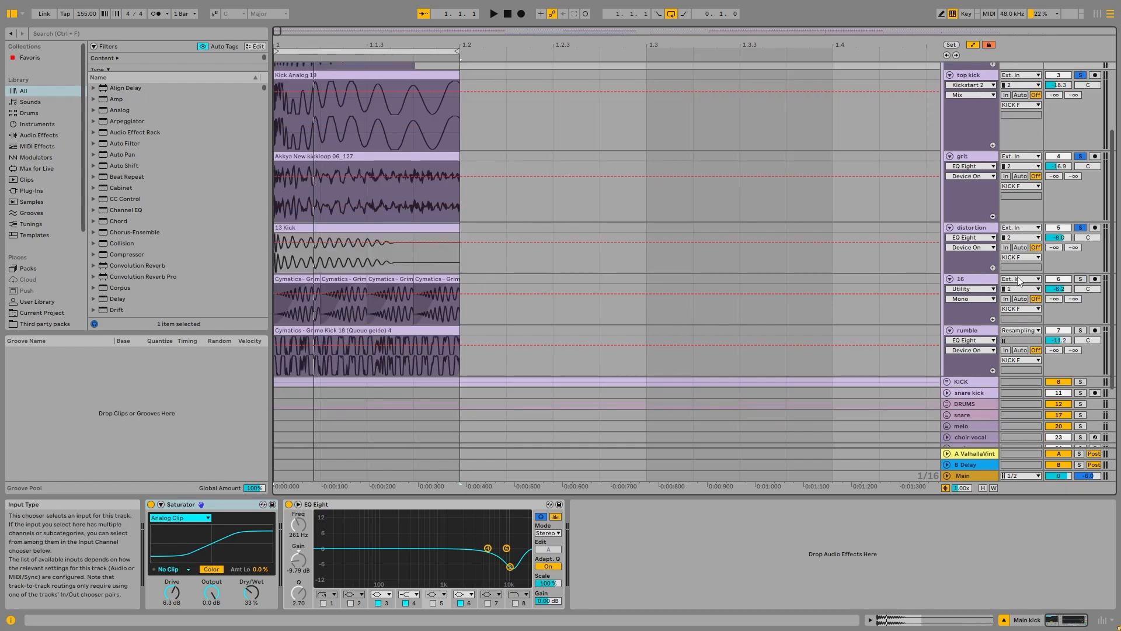
# Step: Solo the 16 track in place of the combined layers and show its effects chain
pyautogui.click(988, 284)
pyautogui.click(983, 331)
pyautogui.click(1080, 279)
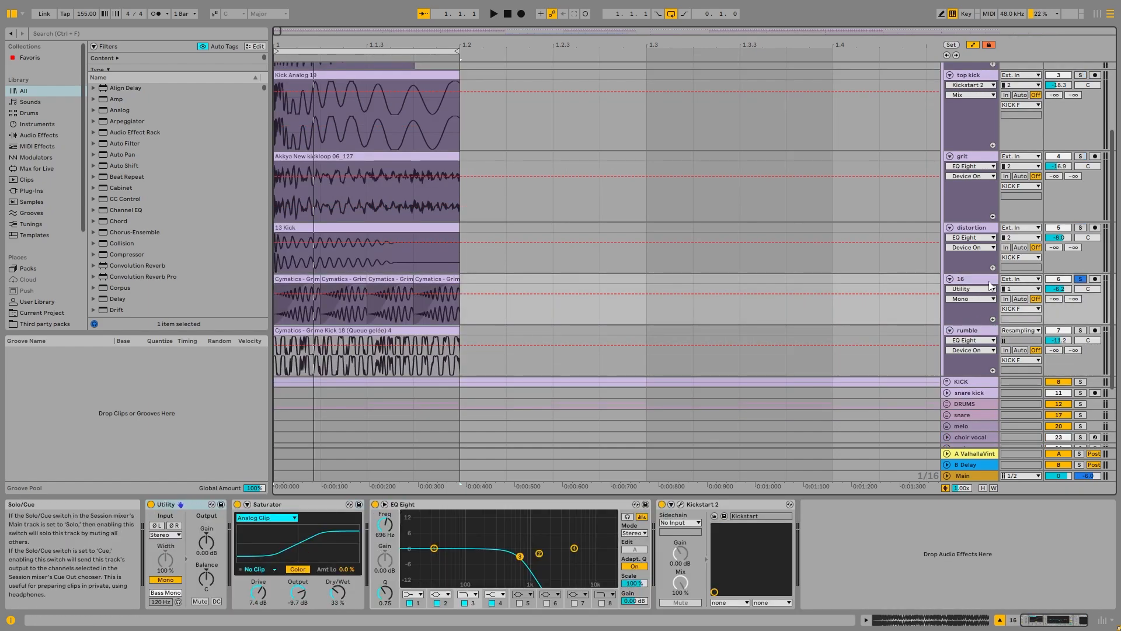
pyautogui.click(976, 279)
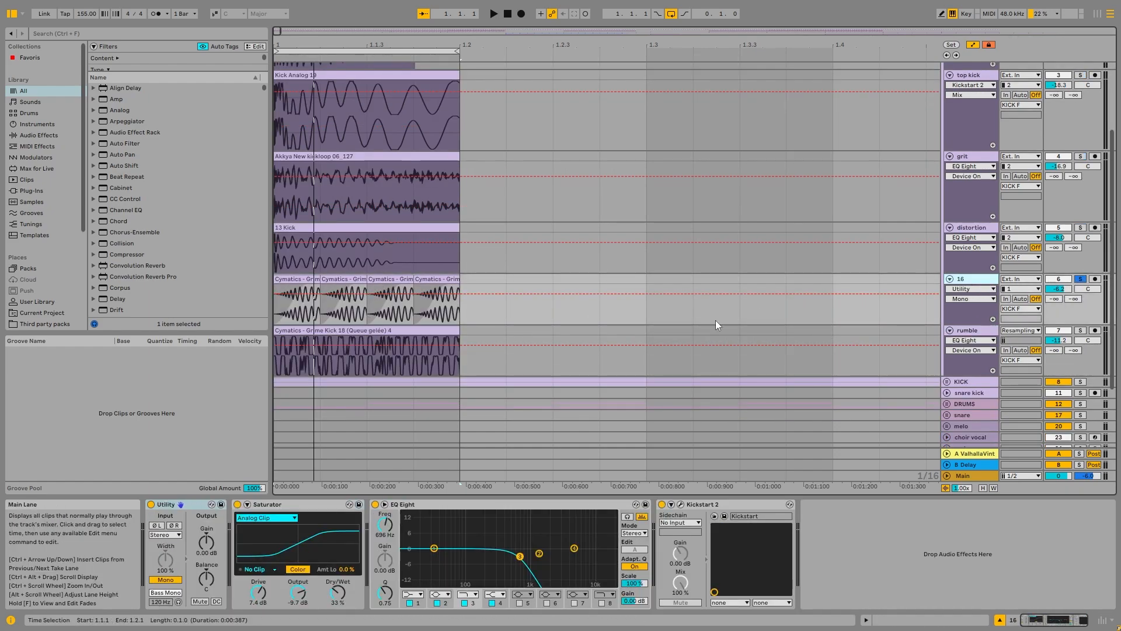
# Step: Zoom in on the 16 track's Cymatics - Grime Kick 27 clips and hide the automation lanes
pyautogui.click(435, 279)
pyautogui.scroll(4, 288, 279)
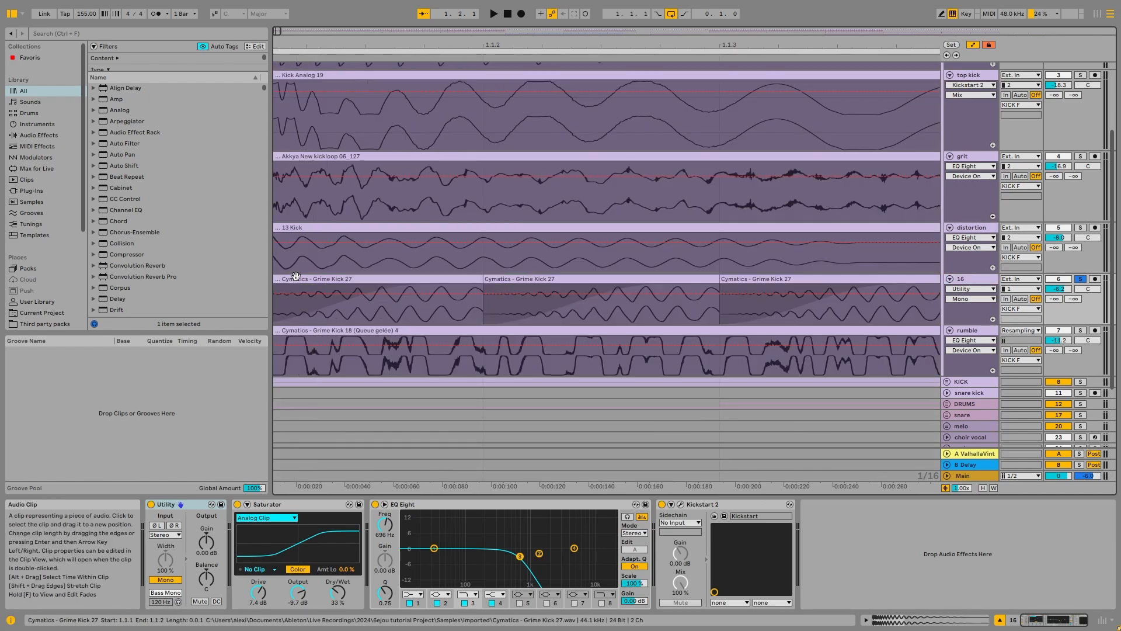
pyautogui.click(327, 280)
pyautogui.scroll(-2, 327, 280)
pyautogui.click(971, 46)
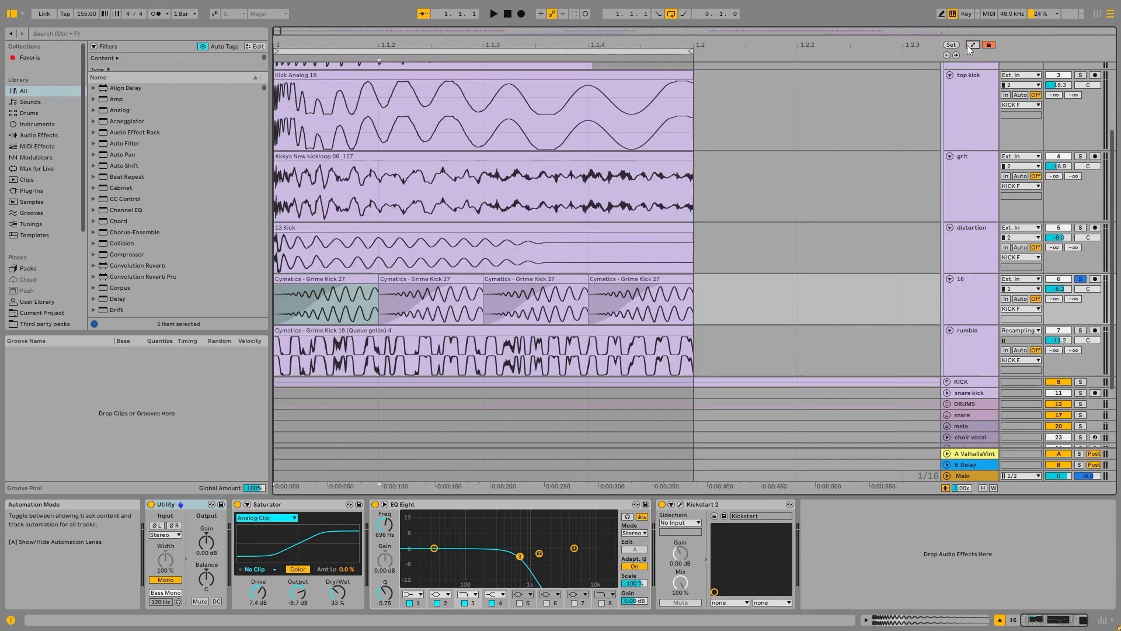
# Step: Bypass Utility, Saturator, EQ Eight and Kickstart 2 on the 16 track
pyautogui.click(150, 504)
pyautogui.click(384, 505)
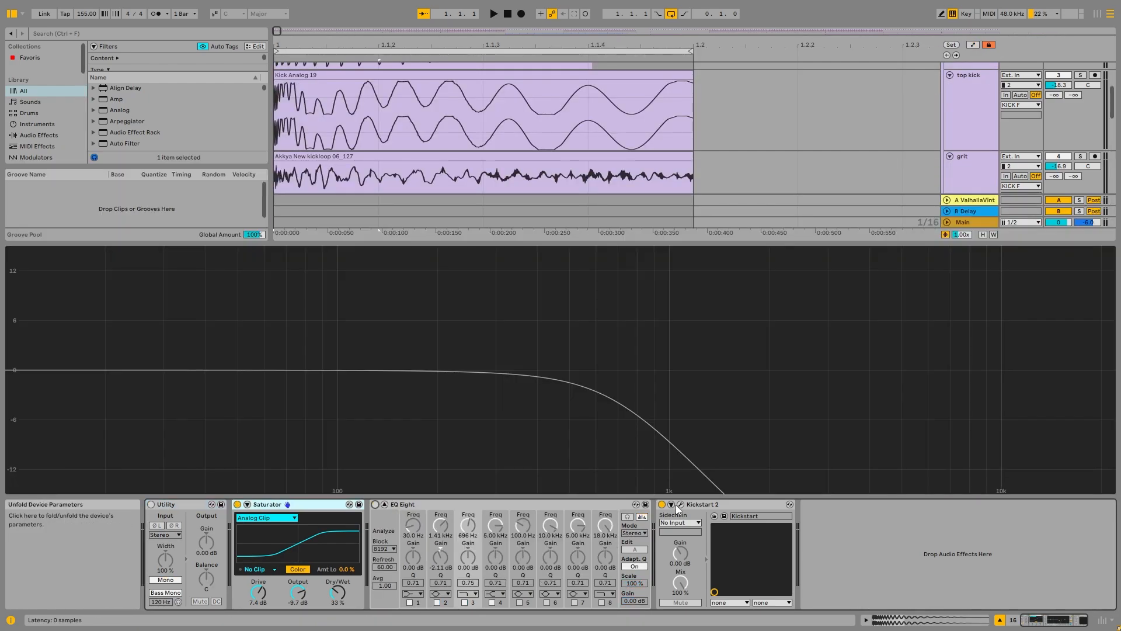
pyautogui.click(671, 505)
pyautogui.click(383, 504)
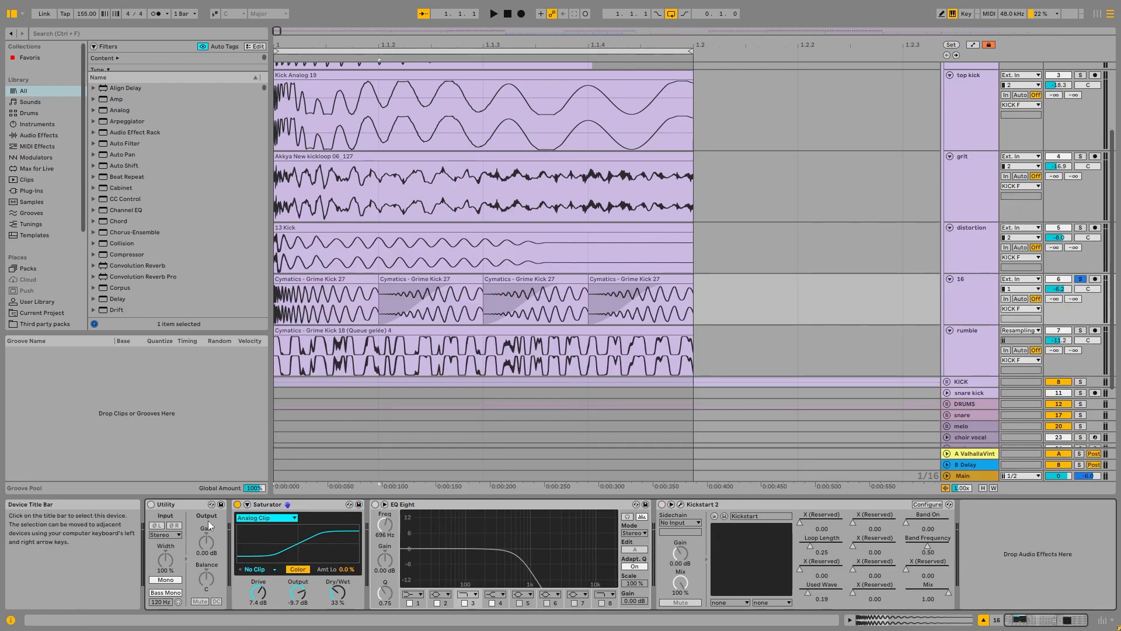
pyautogui.click(236, 504)
# Step: Play the first Grime Kick 27 clip without its fade-in, then restore the fade and listen again
pyautogui.click(343, 282)
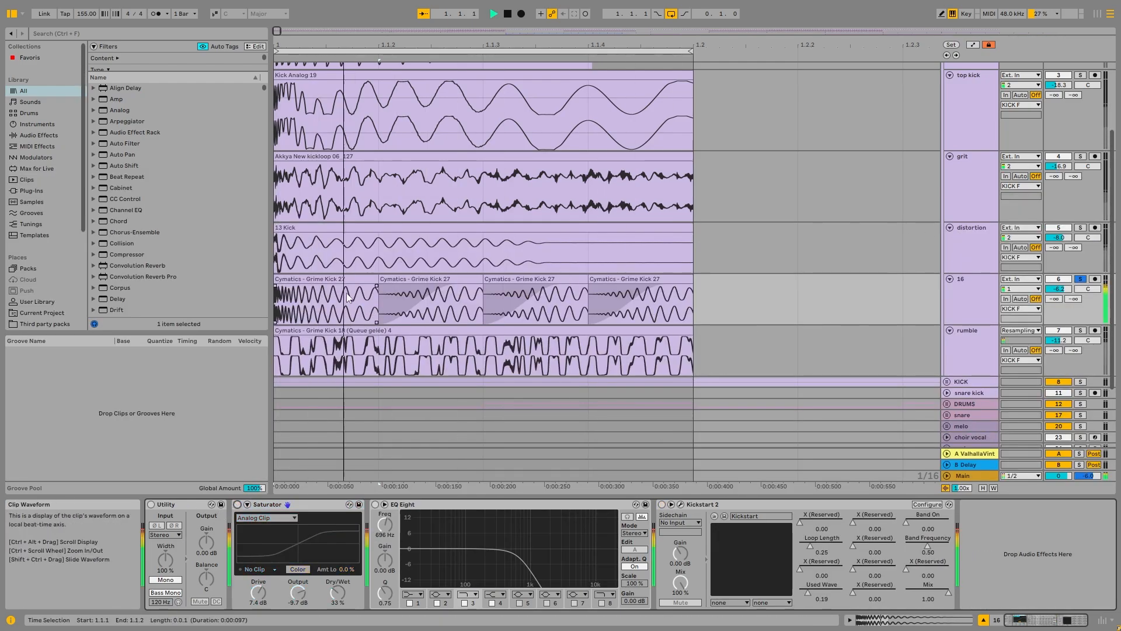
pyautogui.press('space')
pyautogui.press('space')
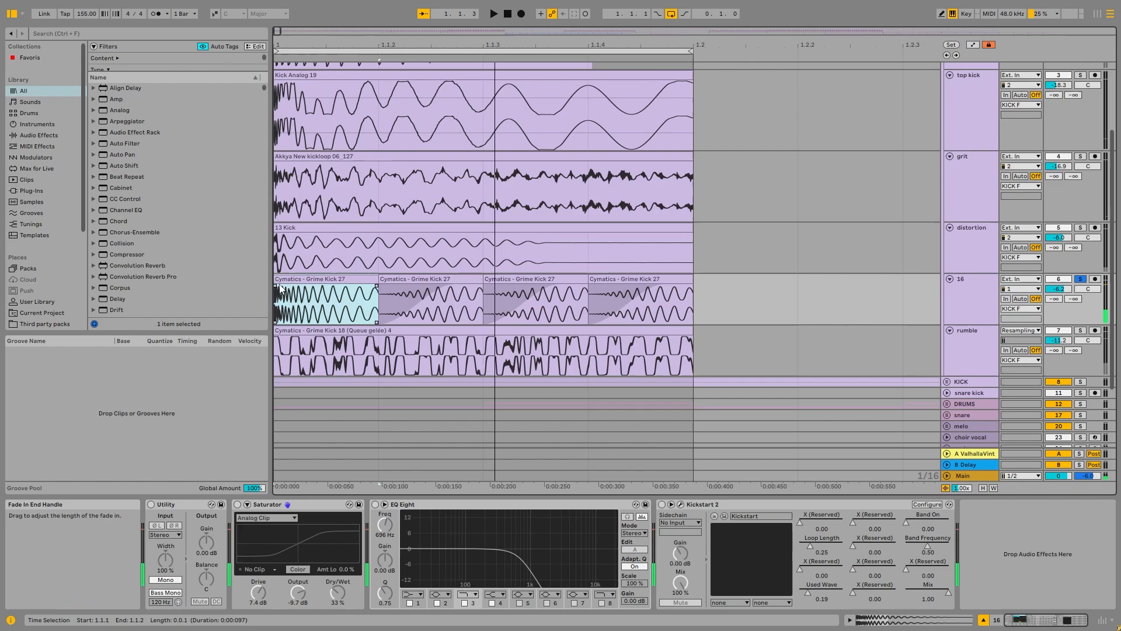
pyautogui.click(452, 275)
pyautogui.click(311, 299)
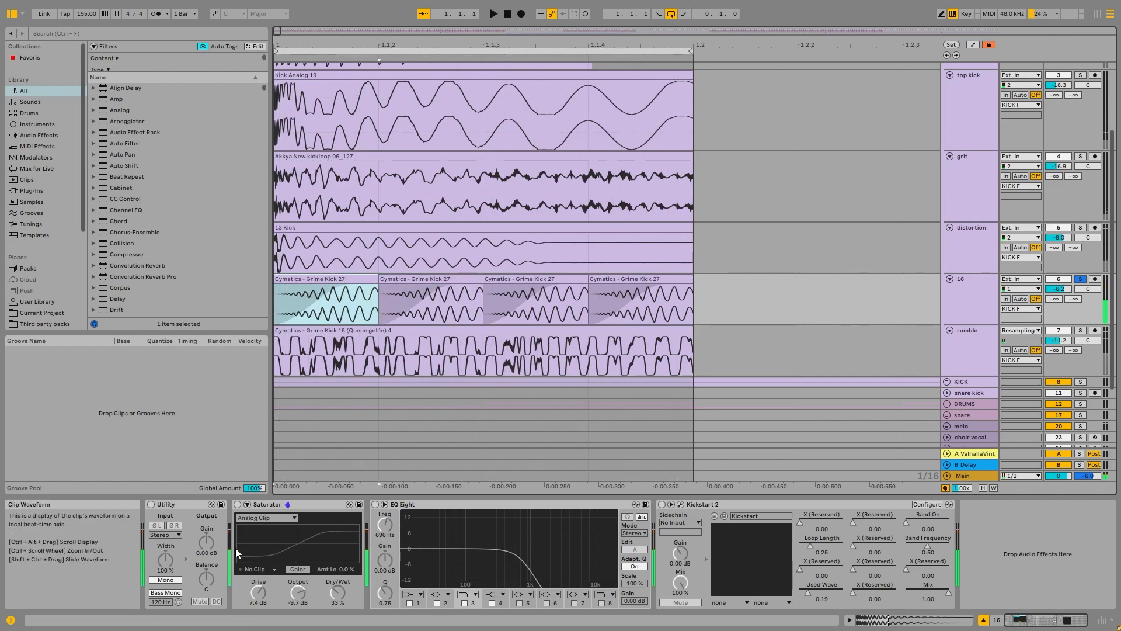
# Step: Switch the 16 track's effects back on, play it, and inspect the Kickstart 2 ducking curve in its plug-in window
pyautogui.click(151, 504)
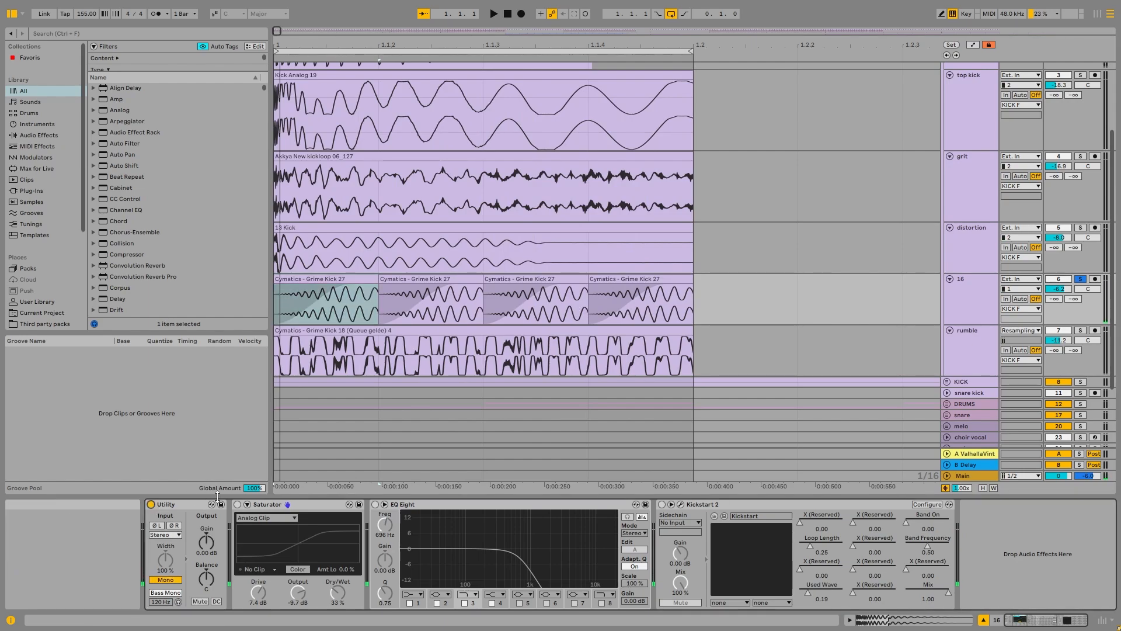
pyautogui.click(376, 504)
pyautogui.press('space')
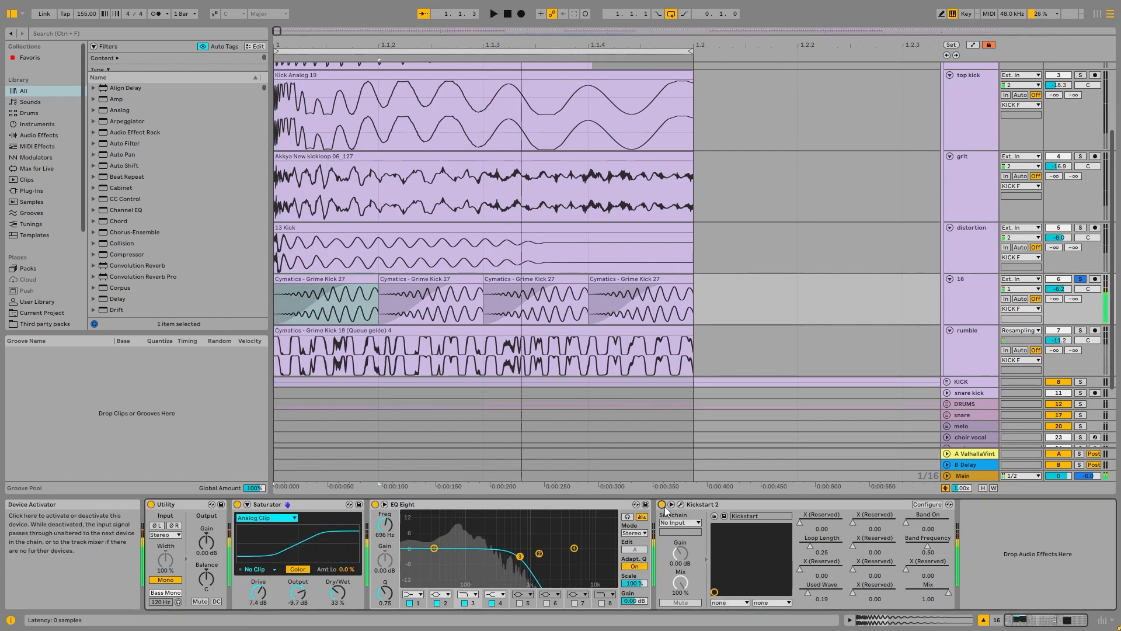
pyautogui.click(662, 504)
pyautogui.click(681, 506)
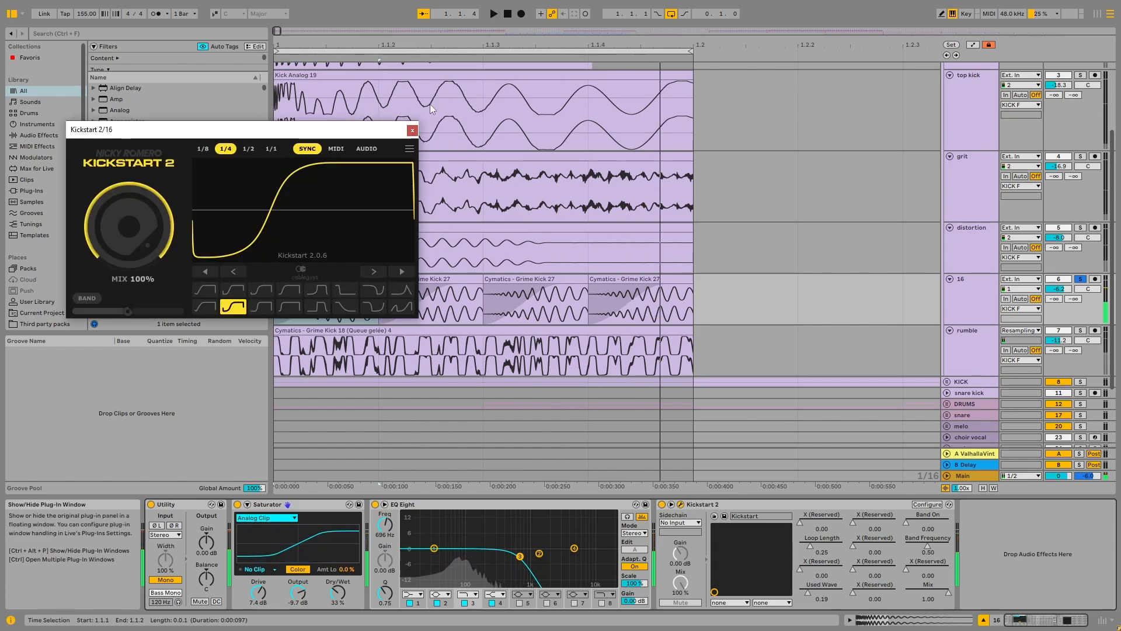
pyautogui.click(430, 134)
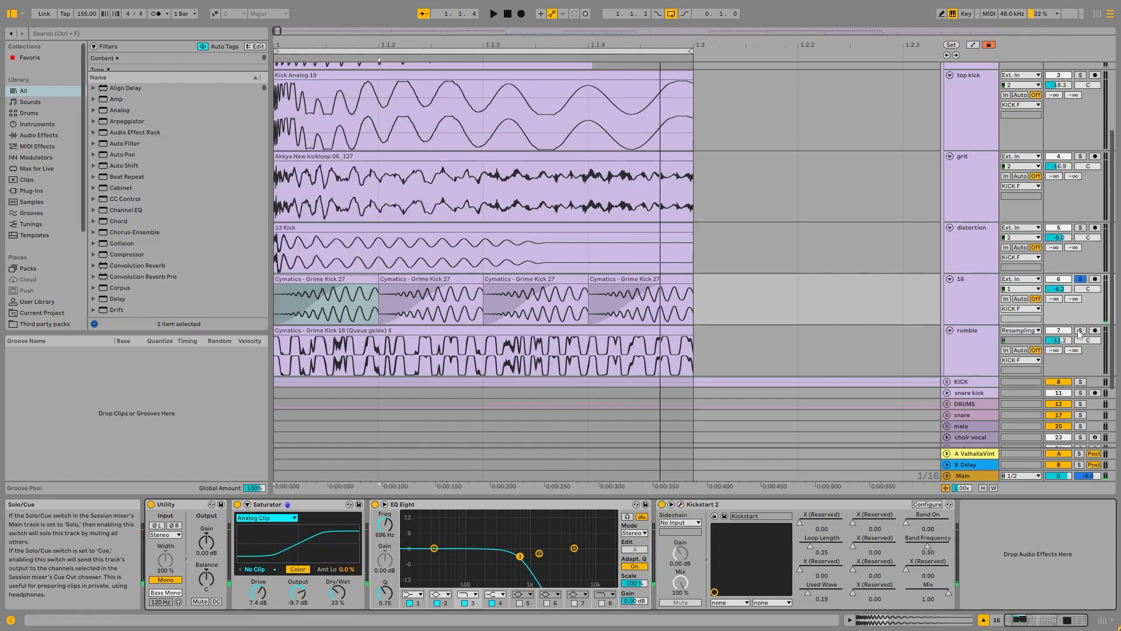
# Step: Solo the rumble track and play its Cymatics - Grime Kick 18 clip
pyautogui.click(968, 349)
pyautogui.click(333, 332)
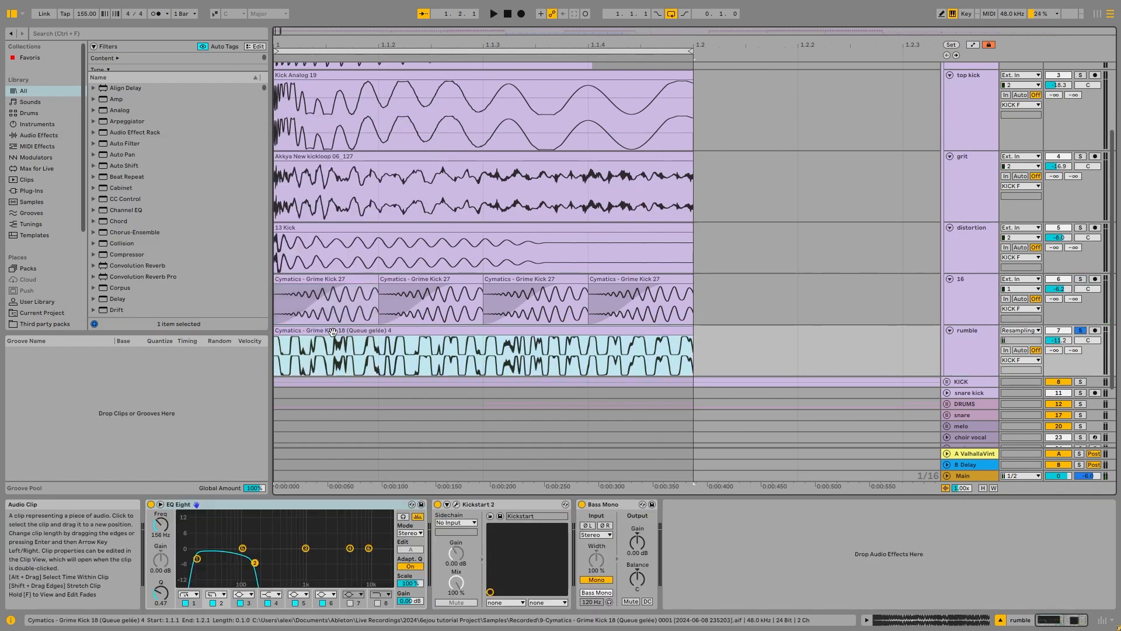
pyautogui.press('space')
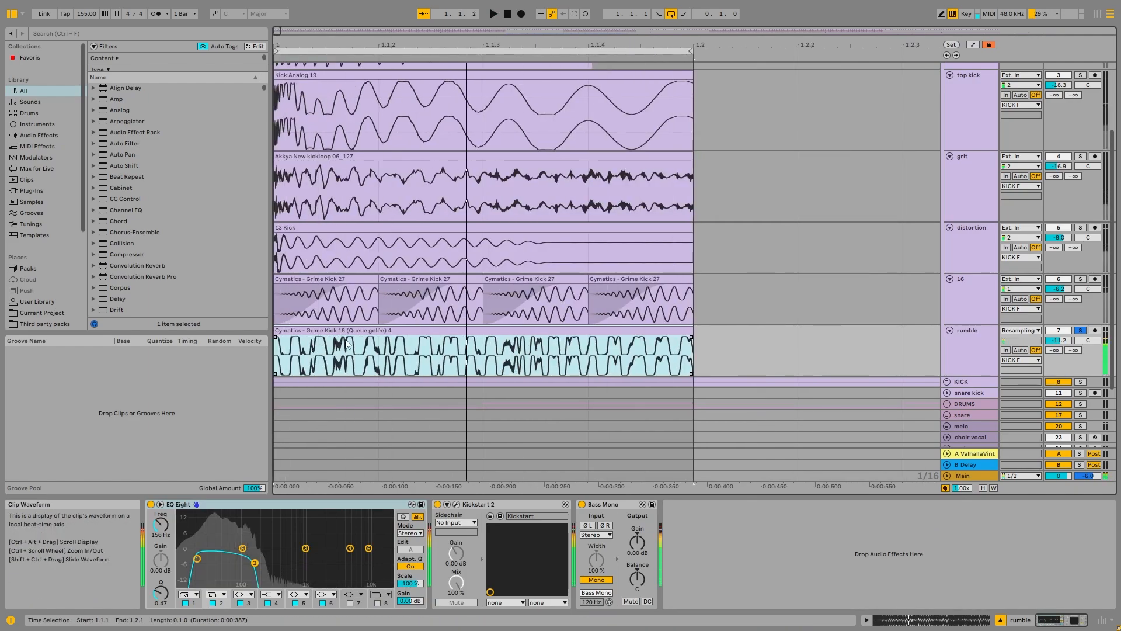
# Step: Review the effects chains of the 16, rumble and distortion tracks, including the distortion track's Amp
pyautogui.click(327, 278)
pyautogui.click(940, 314)
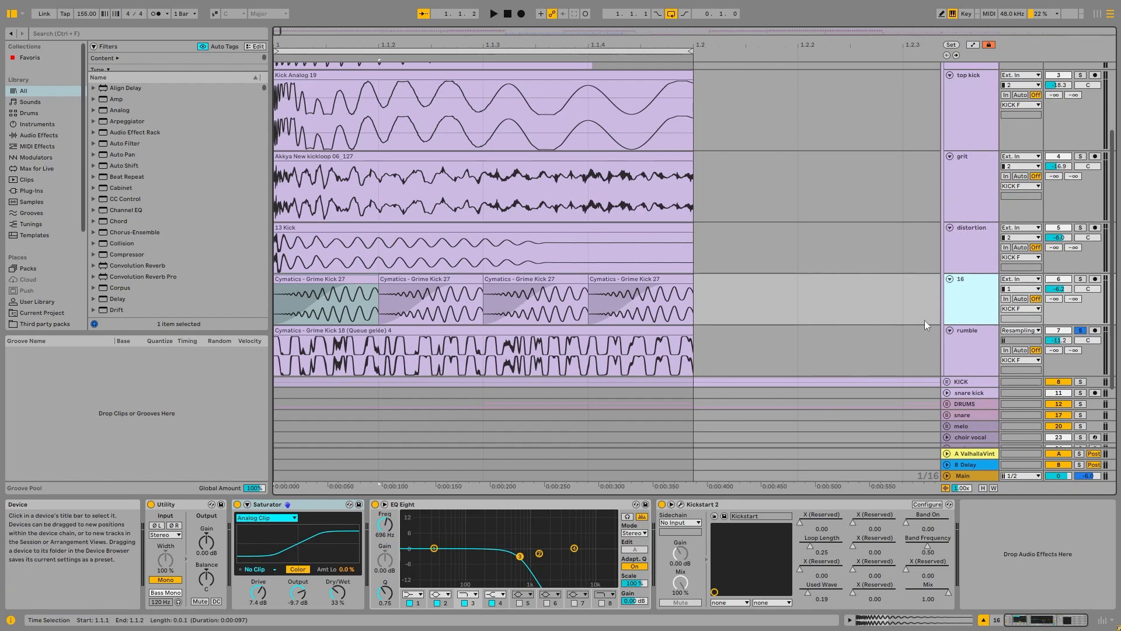
pyautogui.click(964, 346)
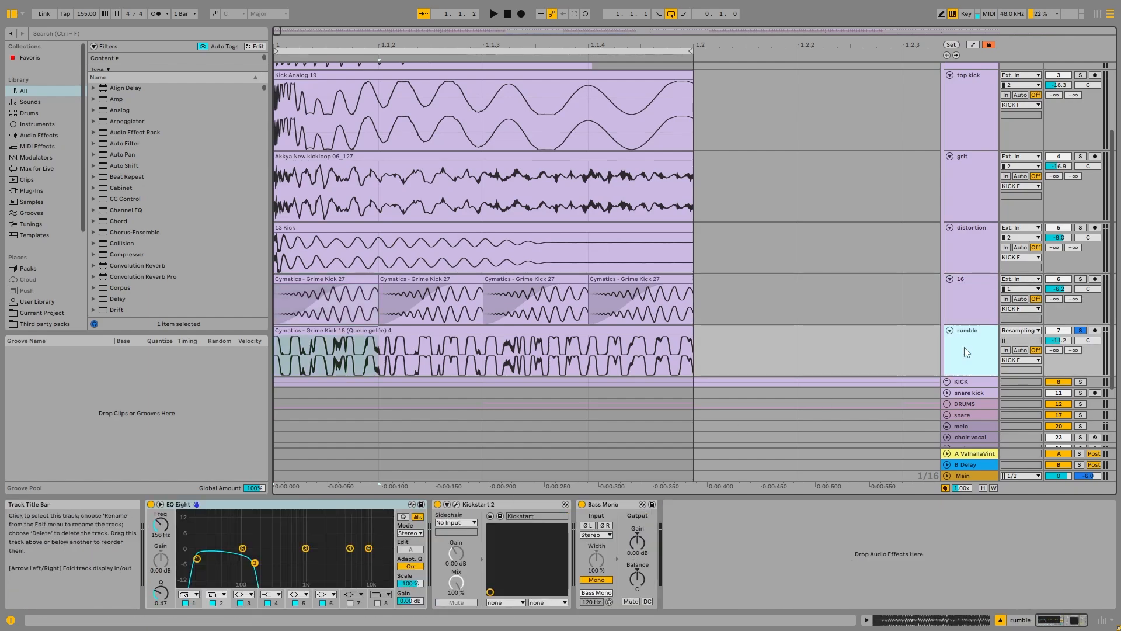
pyautogui.click(973, 250)
pyautogui.click(264, 571)
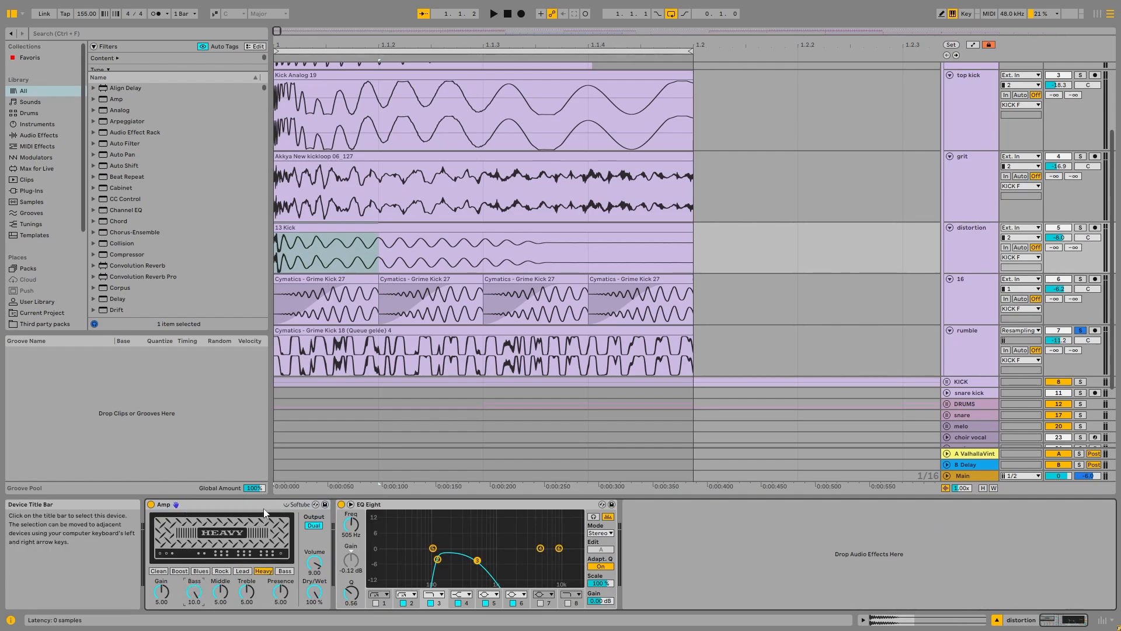
# Step: Open the rumble clip's sample, try moving its start marker earlier, and undo the change
pyautogui.click(965, 345)
pyautogui.doubleClick(367, 340)
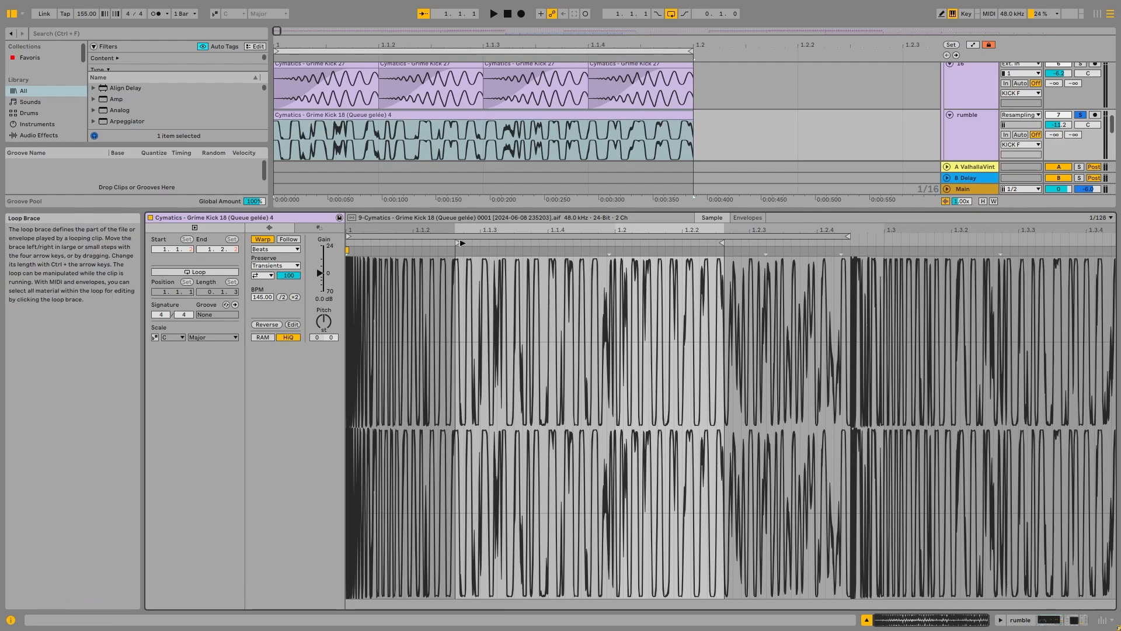
pyautogui.moveTo(457, 243); pyautogui.dragTo(308, 252)
pyautogui.hotkey('ctrl', 'z')
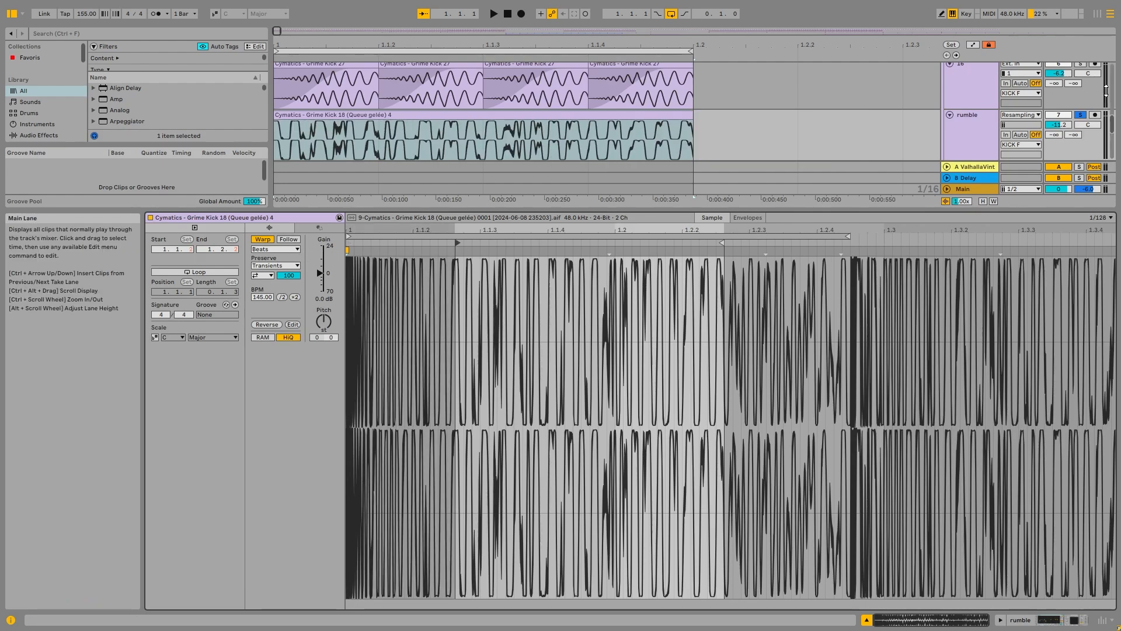
# Step: Return to the rumble track's effects, bypass EQ Eight and play the clip
pyautogui.doubleClick(967, 115)
pyautogui.click(151, 503)
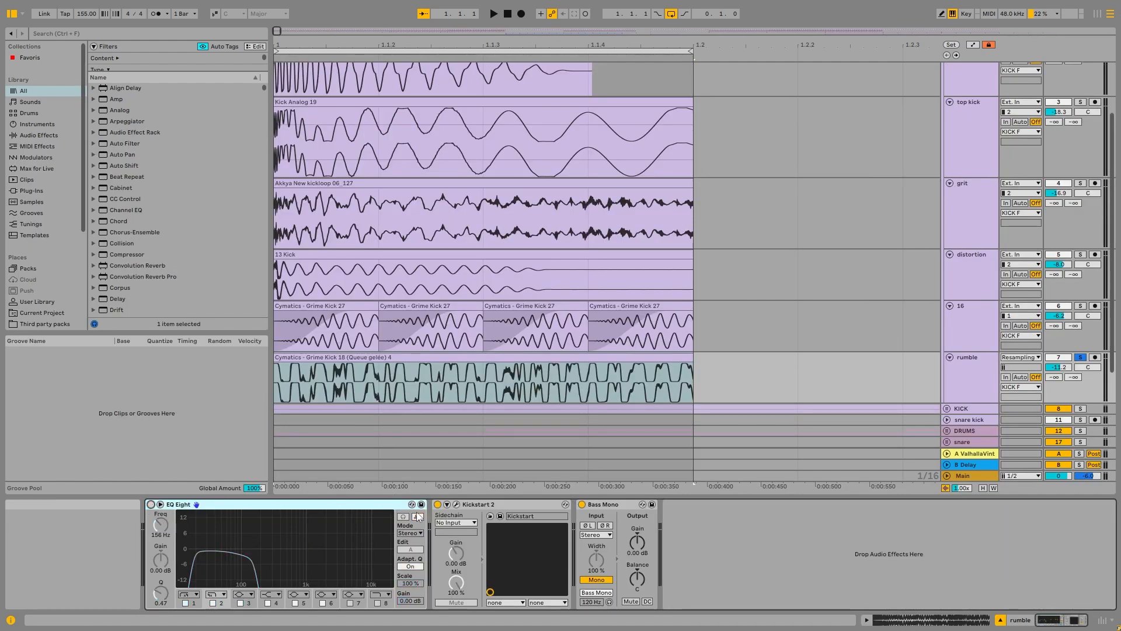
pyautogui.press('space')
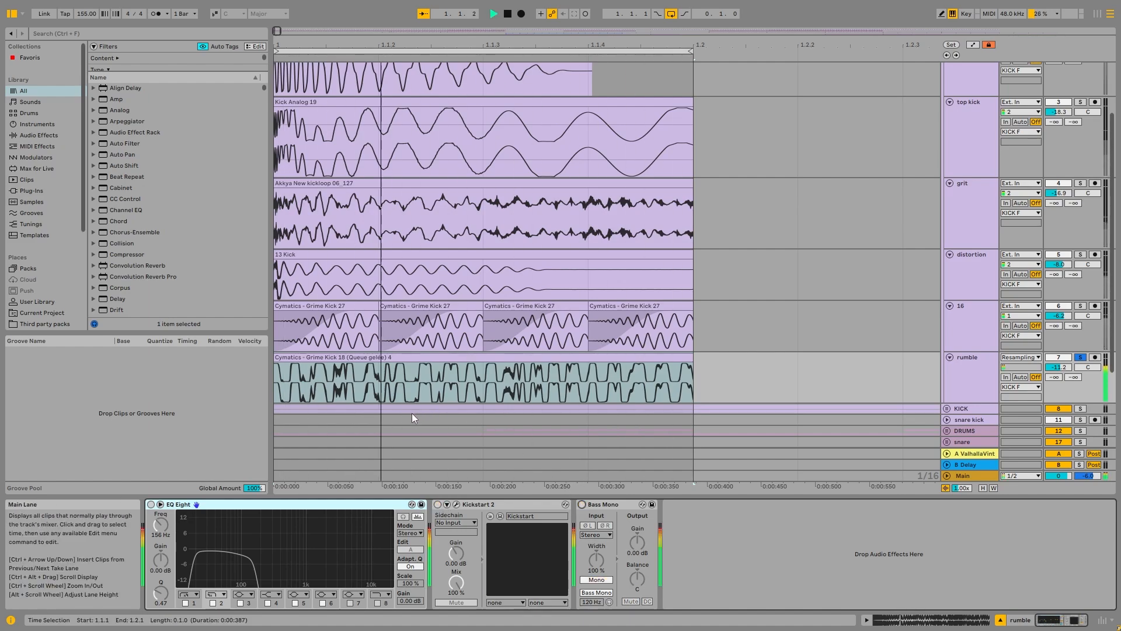
pyautogui.press('space')
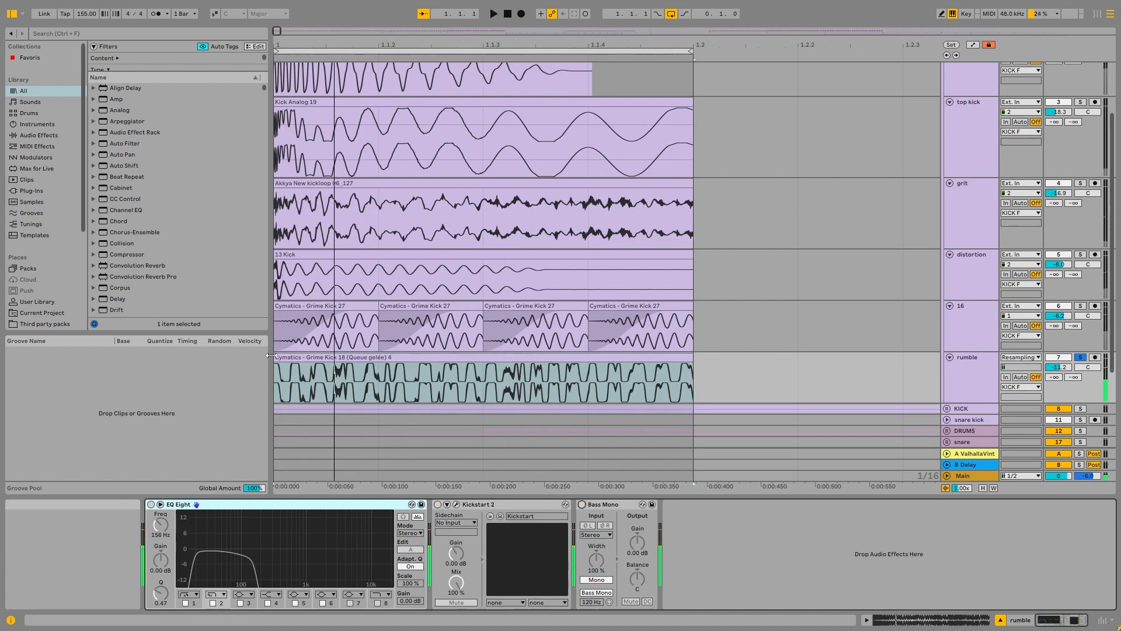
# Step: Switch the rumble track's EQ Eight back on and play the filtered layer
pyautogui.click(150, 504)
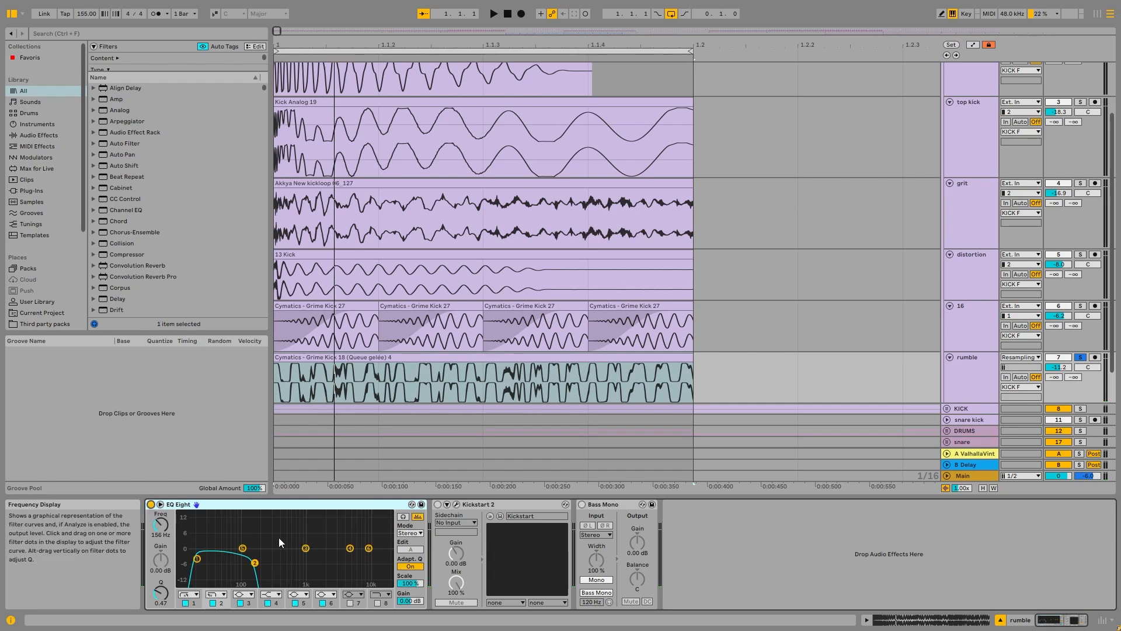
pyautogui.press('space')
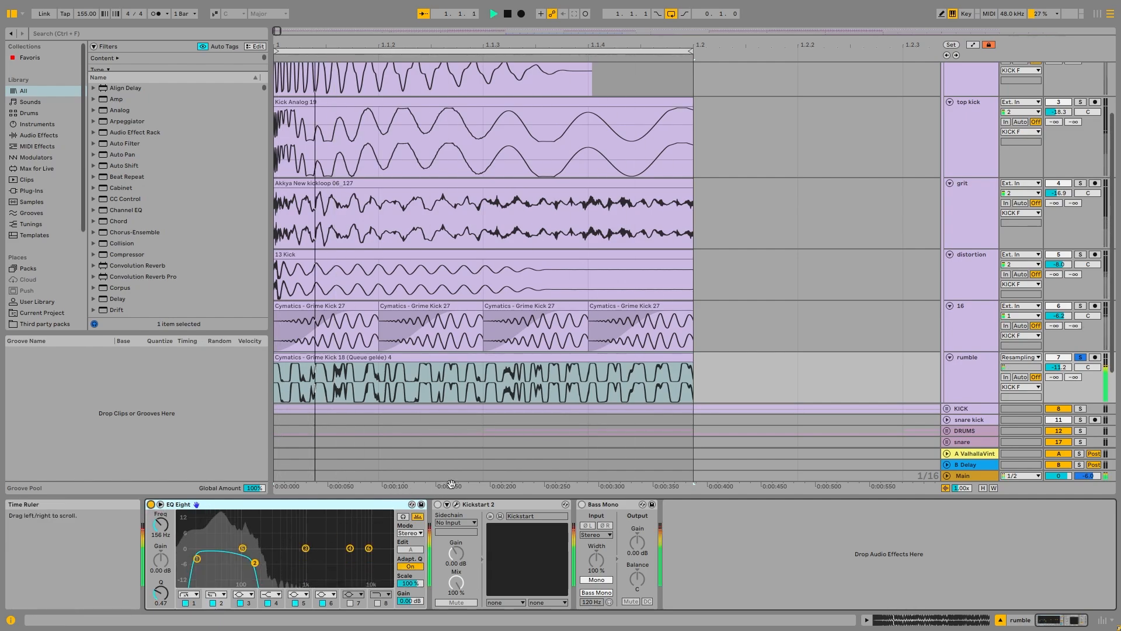
pyautogui.click(583, 504)
pyautogui.press('space')
# Step: Bypass the KICK F group's effects and play the rumble layer without the group processing
pyautogui.scroll(3, 876, 262)
pyautogui.click(980, 78)
pyautogui.press('space')
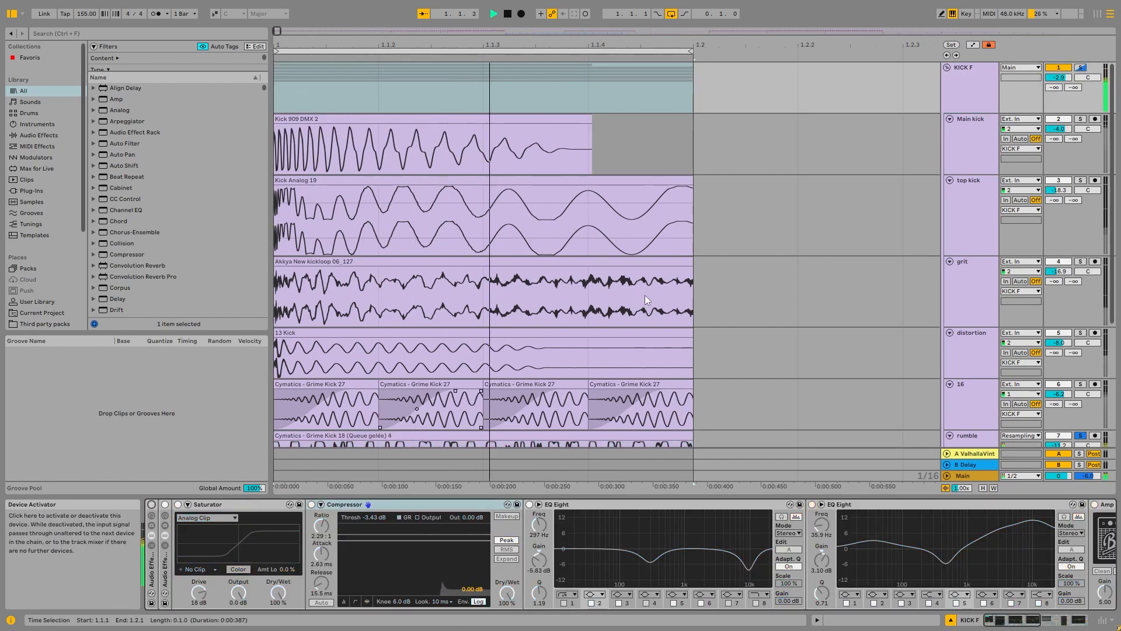
# Step: Toggle the rumble track's EQ Eight off and back on during playback to compare the sound
pyautogui.scroll(-3, 645, 295)
pyautogui.click(908, 369)
pyautogui.click(151, 505)
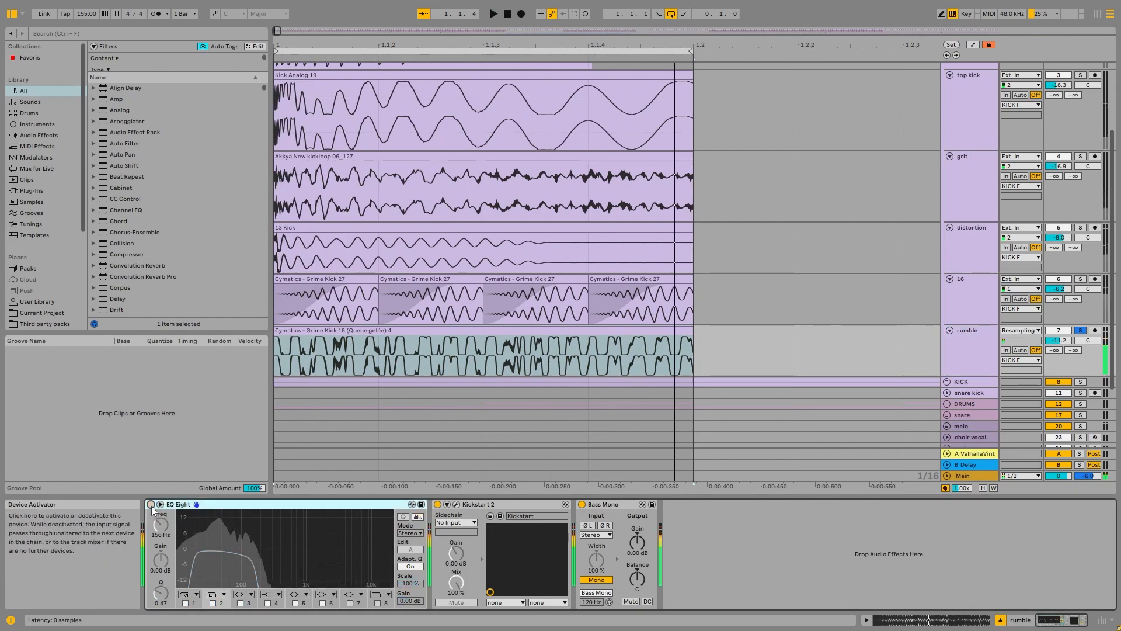
pyautogui.click(151, 505)
pyautogui.press('space')
# Step: Switch the KICK F group's effects back on and play the rumble layer through them
pyautogui.scroll(3, 969, 111)
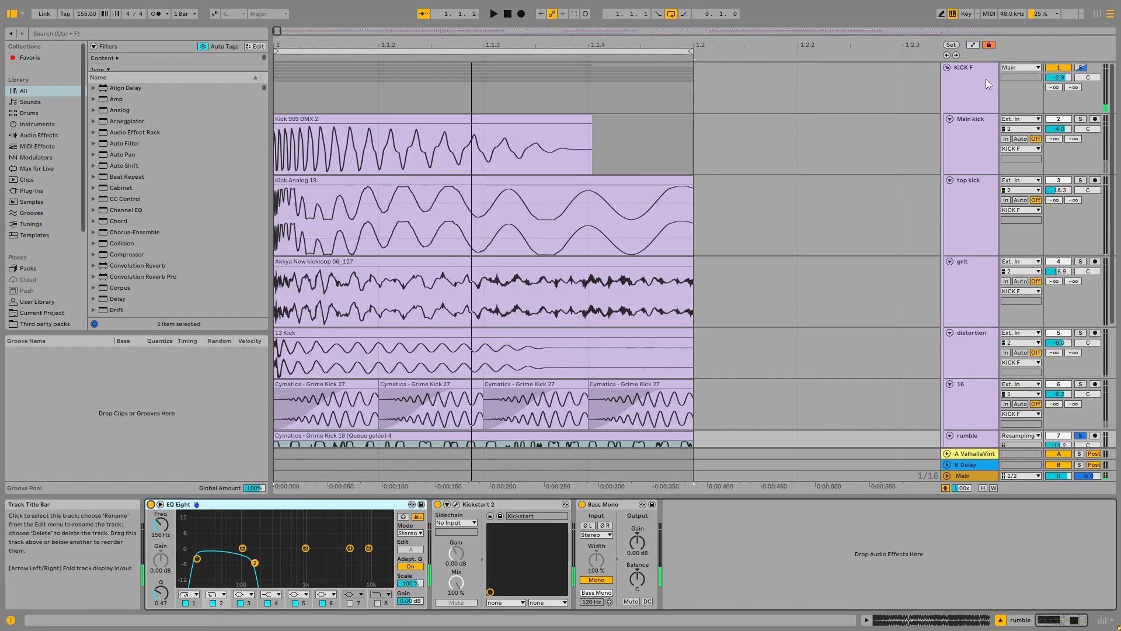
pyautogui.click(988, 82)
pyautogui.keyDown('alt'); pyautogui.click(153, 504); pyautogui.keyUp('alt')
pyautogui.press('space')
pyautogui.scroll(-3, 864, 189)
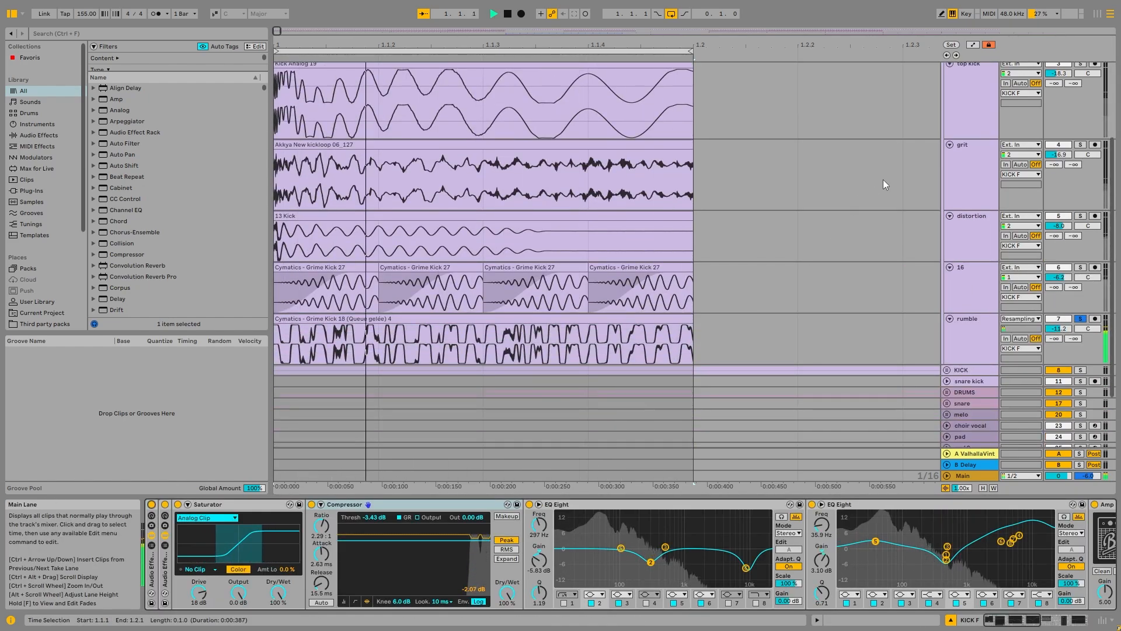
# Step: Solo the whole KICK F group, play all its layers together, then fold the group
pyautogui.scroll(3, 899, 174)
pyautogui.click(1079, 68)
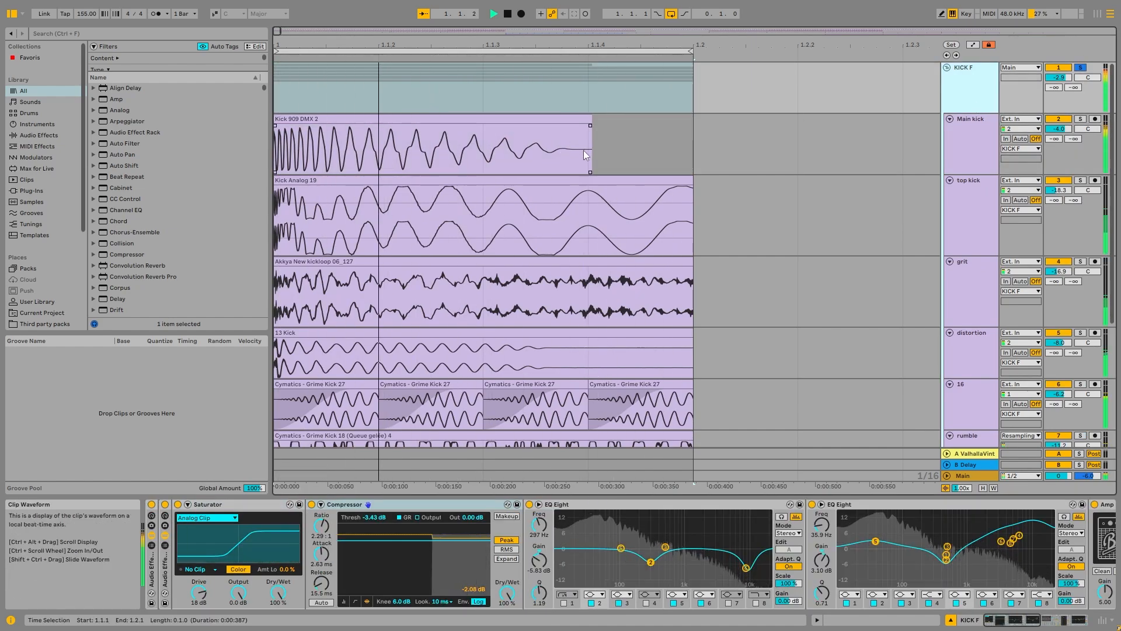
pyautogui.press('space')
pyautogui.click(947, 68)
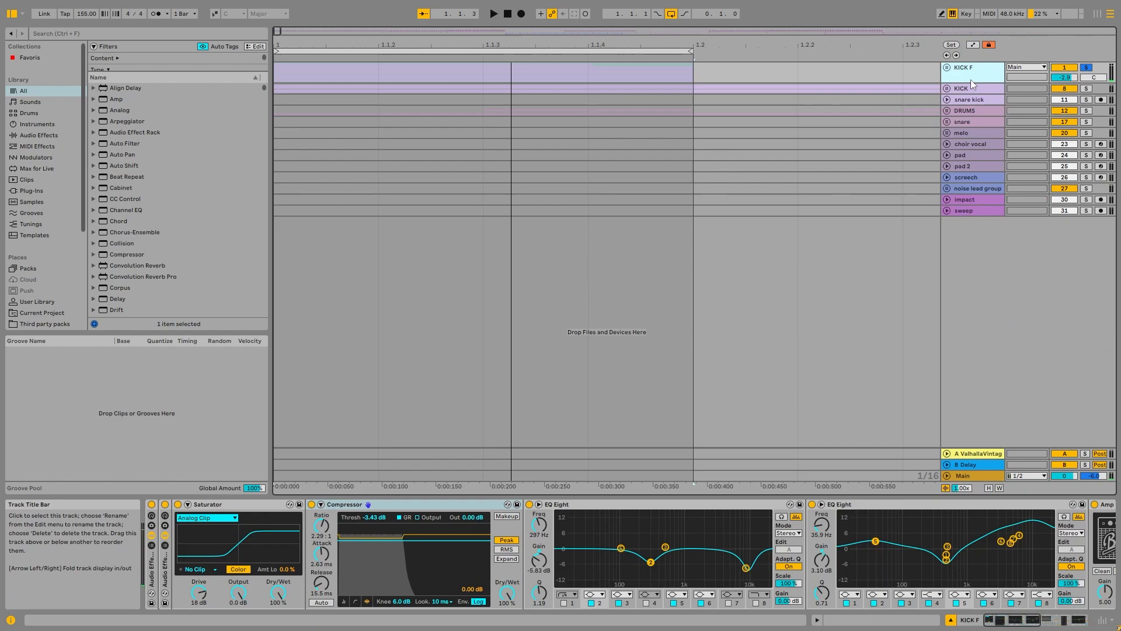
# Step: Unfold the KICK group, solo its top kick track, and play the enlarged RY_UNDRWRLD_TOP KICK_007 clip
pyautogui.click(970, 87)
pyautogui.scroll(-4, 432, 162)
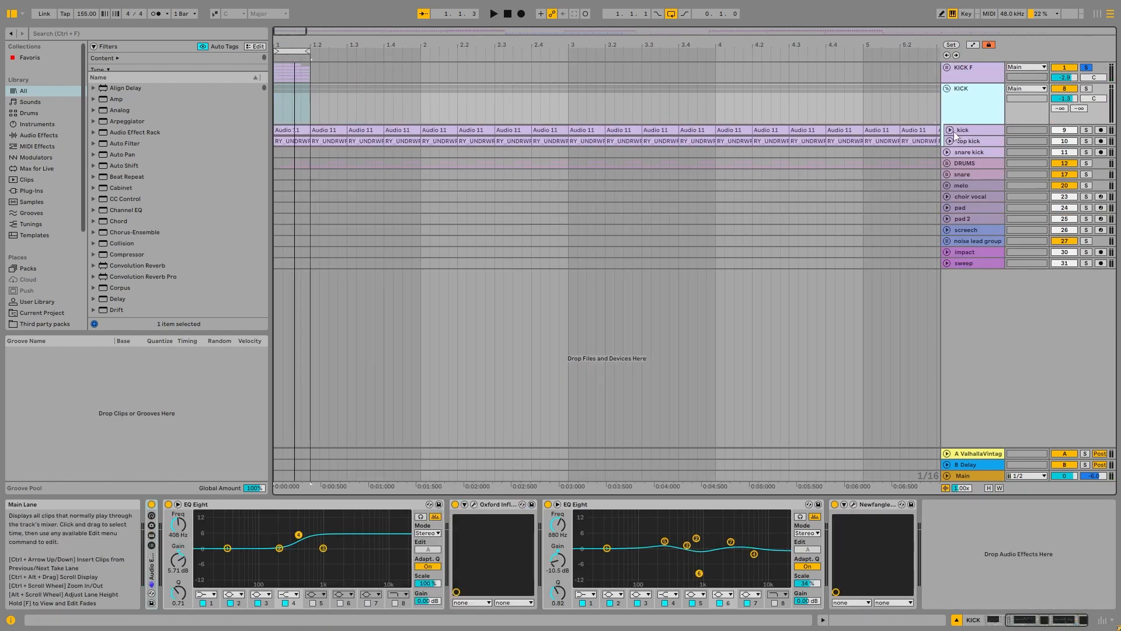
pyautogui.click(973, 141)
pyautogui.click(1085, 142)
pyautogui.press('space')
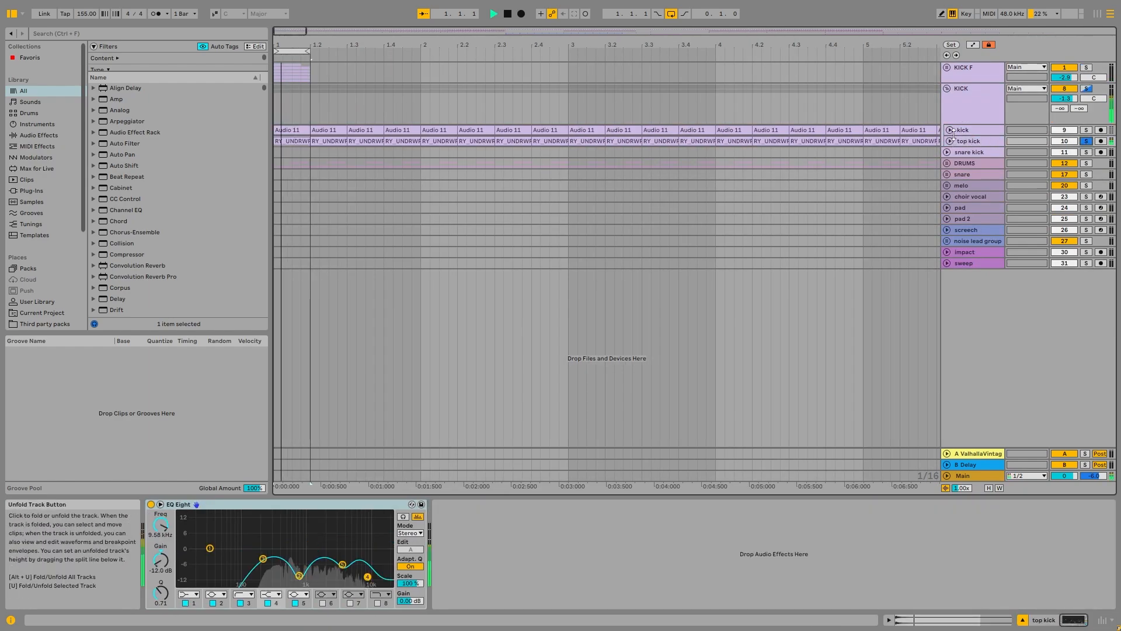
pyautogui.click(949, 140)
pyautogui.scroll(4, 282, 139)
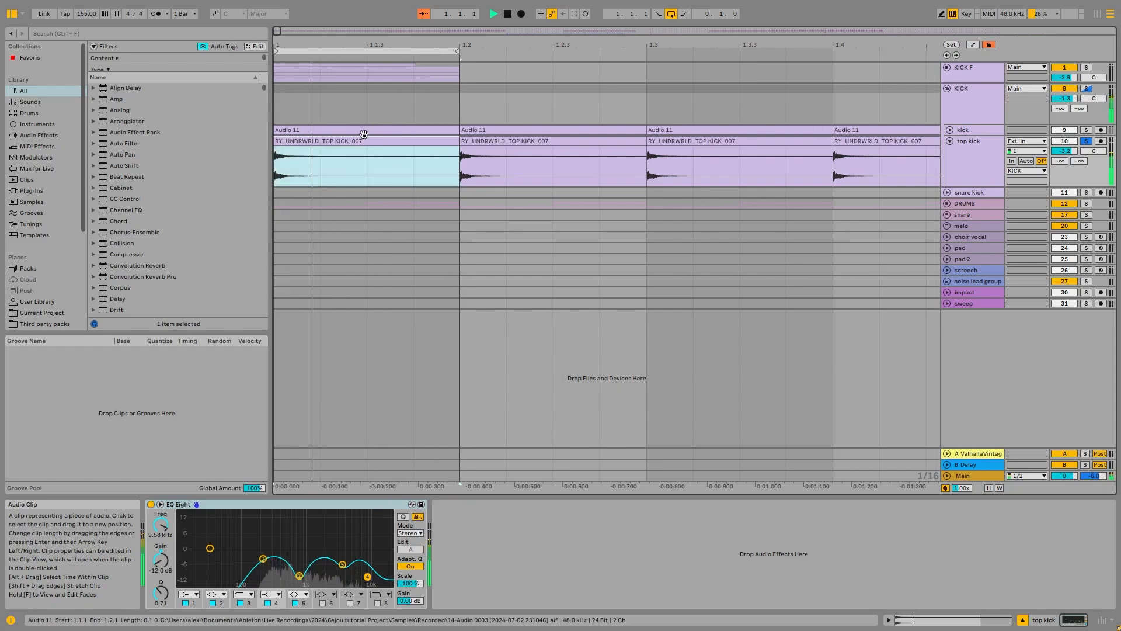
pyautogui.press('space')
# Step: Solo the kick track inside the KICK group, play it, and display the KICK group's effects
pyautogui.click(967, 131)
pyautogui.click(1085, 129)
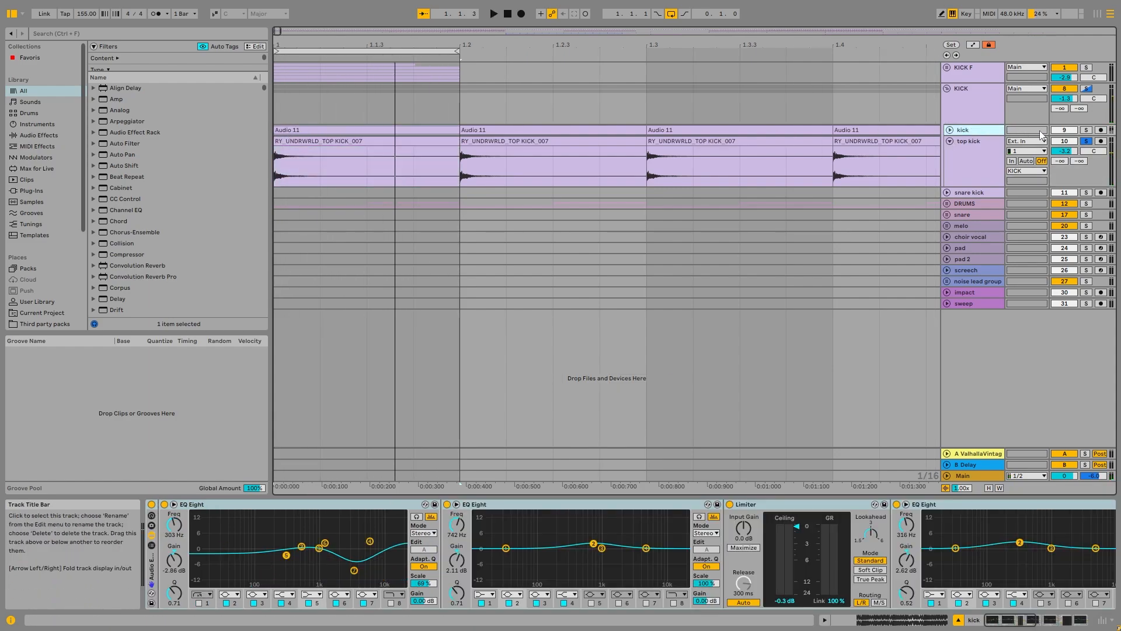
pyautogui.press('space')
pyautogui.click(970, 108)
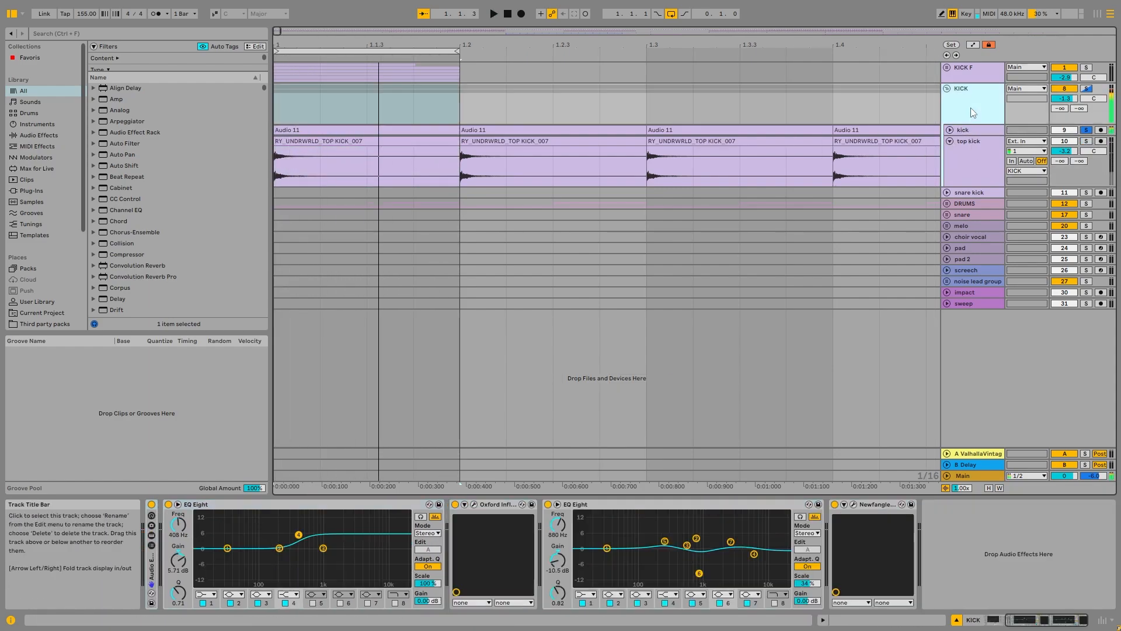
# Step: Toggle the KICK group's first EQ Eight off and back on during playback to compare the sound, then select that EQ
pyautogui.press('space')
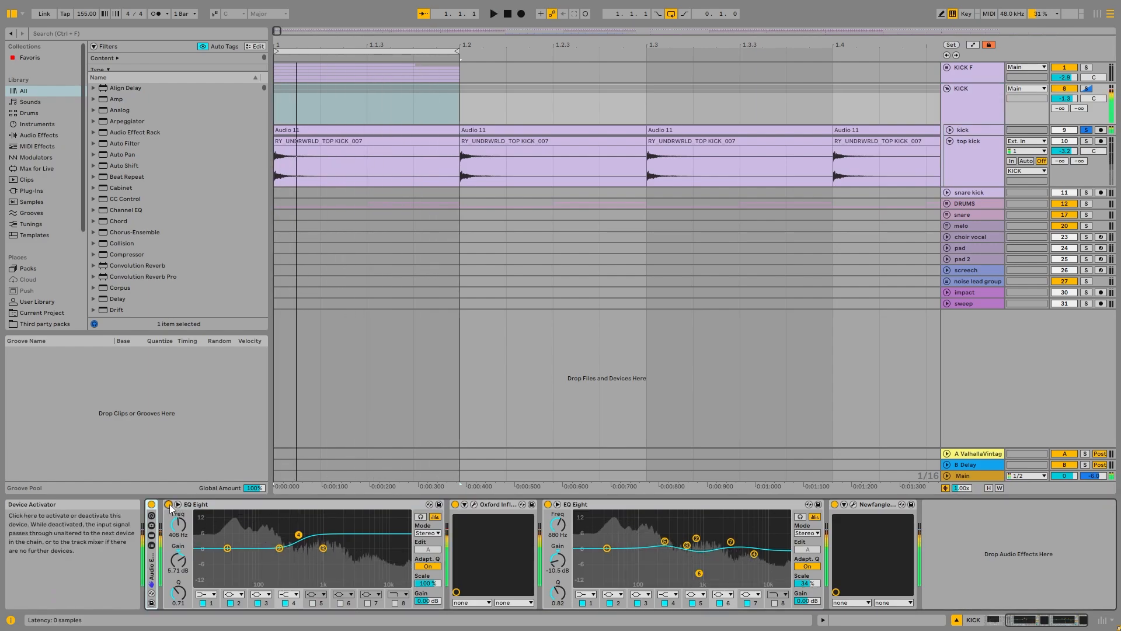
pyautogui.click(169, 505)
pyautogui.click(169, 505)
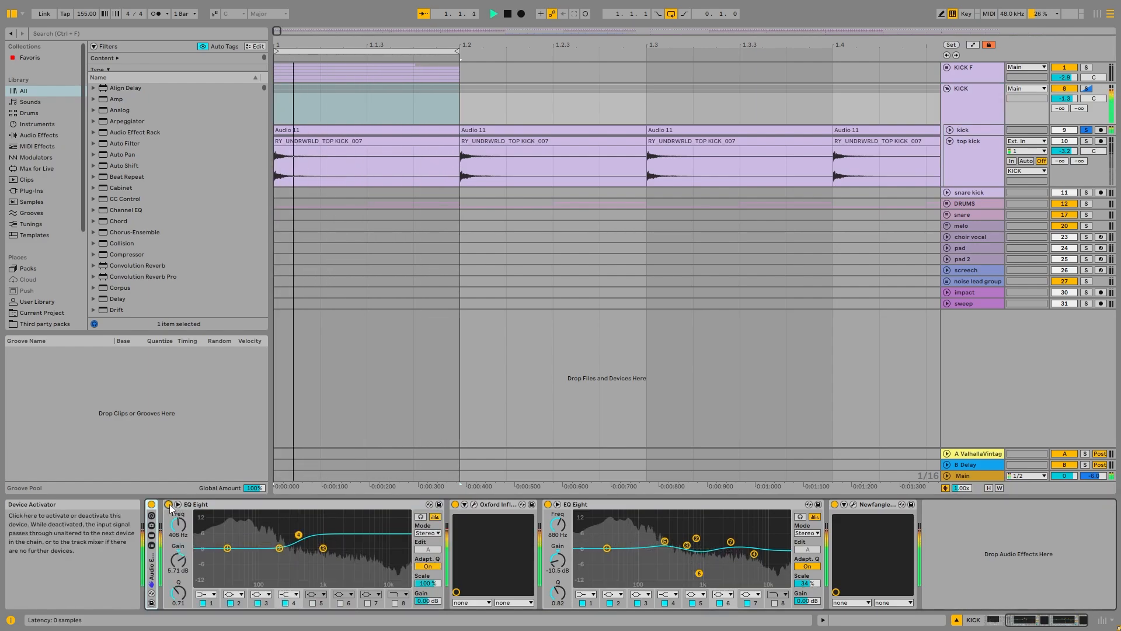
pyautogui.press('space')
pyautogui.click(286, 506)
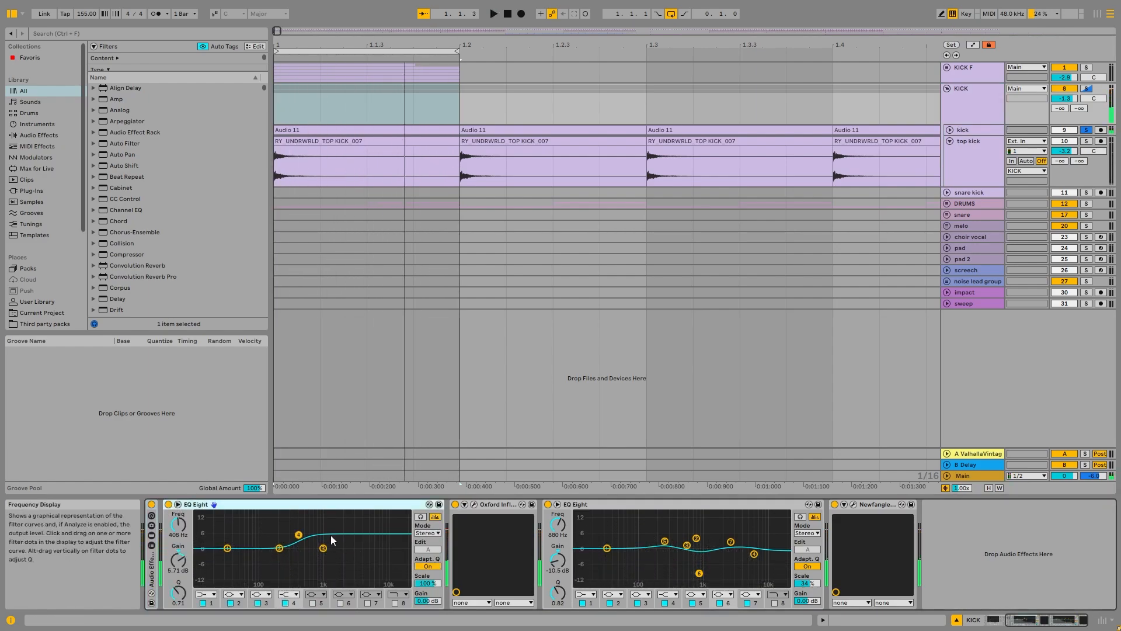
# Step: Unfold the KICK group's Oxford Inflator parameters, view its plug-in window, close it, and play the kick through the chain
pyautogui.click(466, 505)
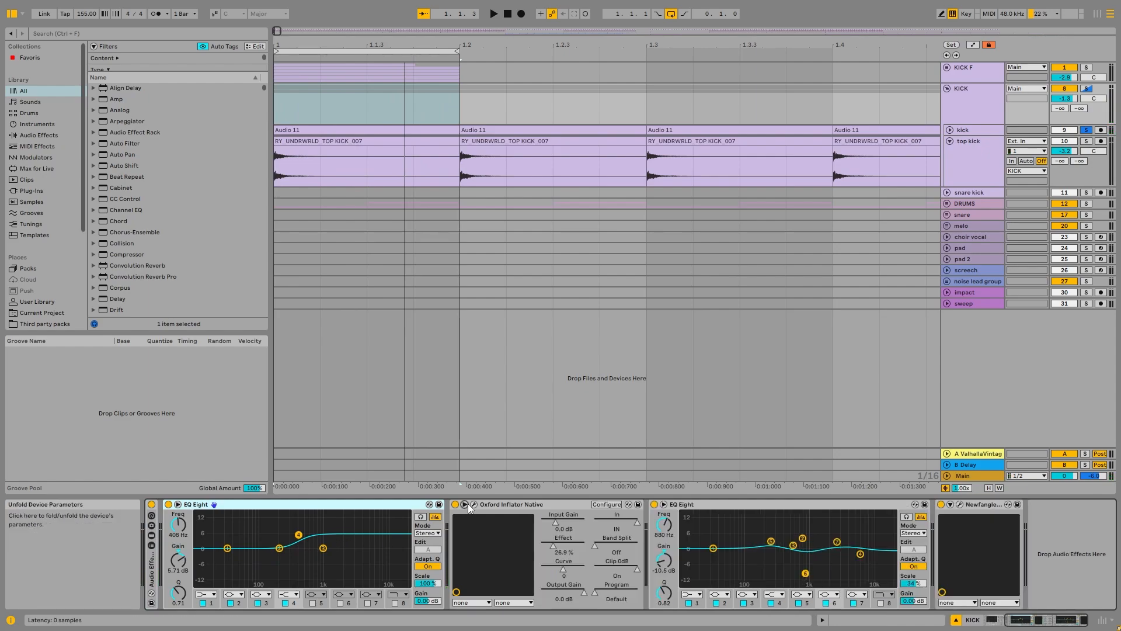
pyautogui.click(474, 505)
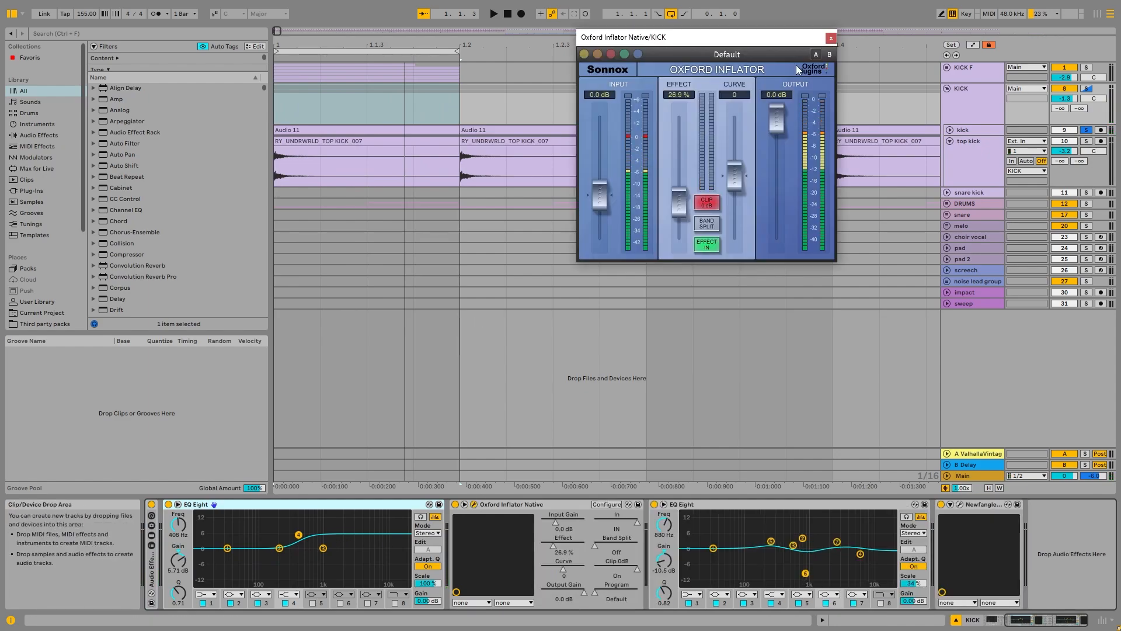
pyautogui.click(832, 39)
pyautogui.press('space')
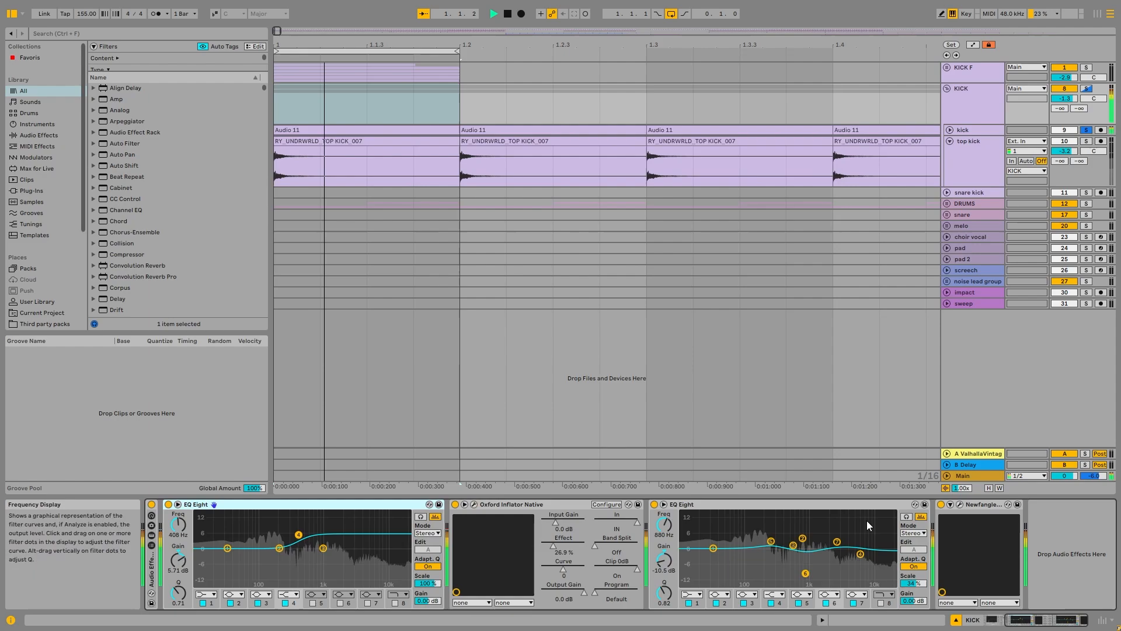
pyautogui.press('space')
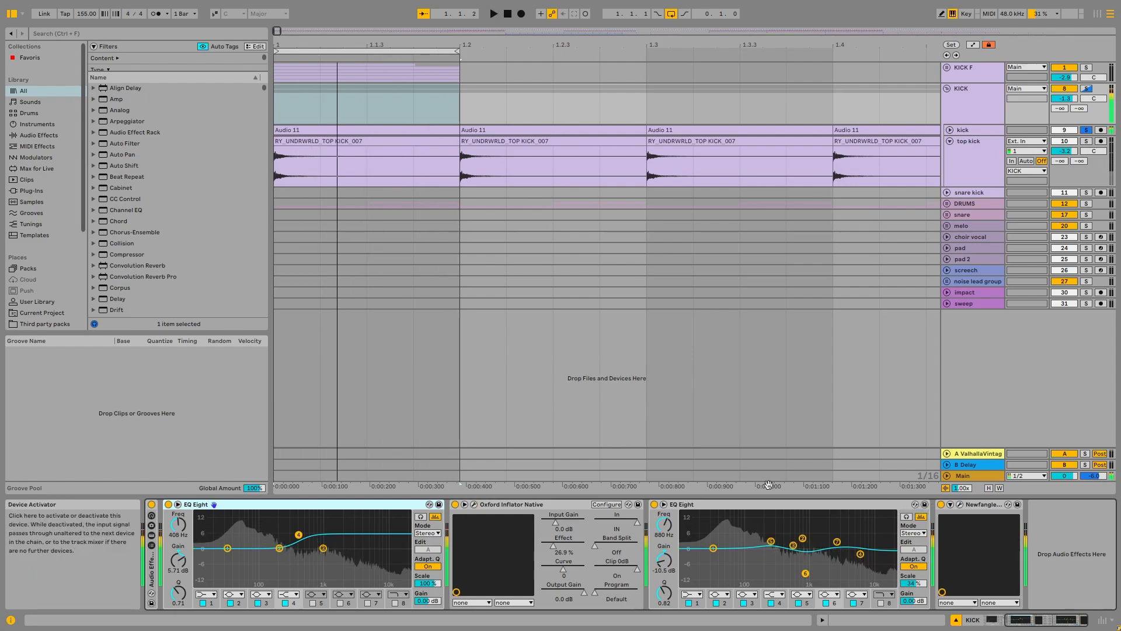
# Step: View the KICK group's Newfangled Saturate plug-in window while the kick plays, then close it and stop playback
pyautogui.click(960, 504)
pyautogui.press('space')
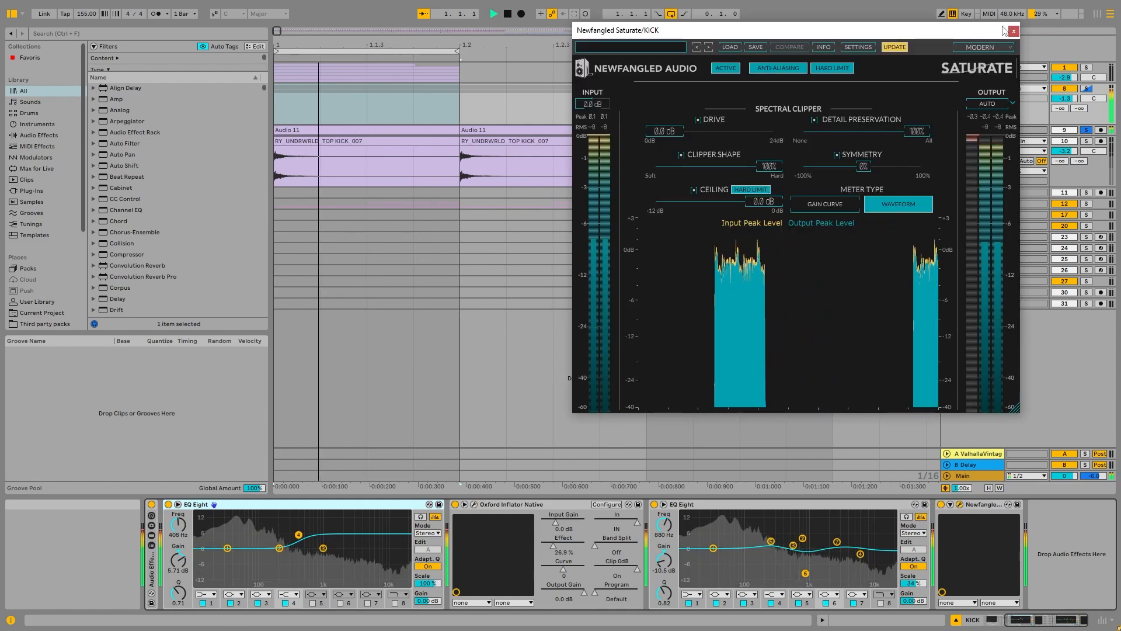
pyautogui.click(1014, 31)
pyautogui.press('space')
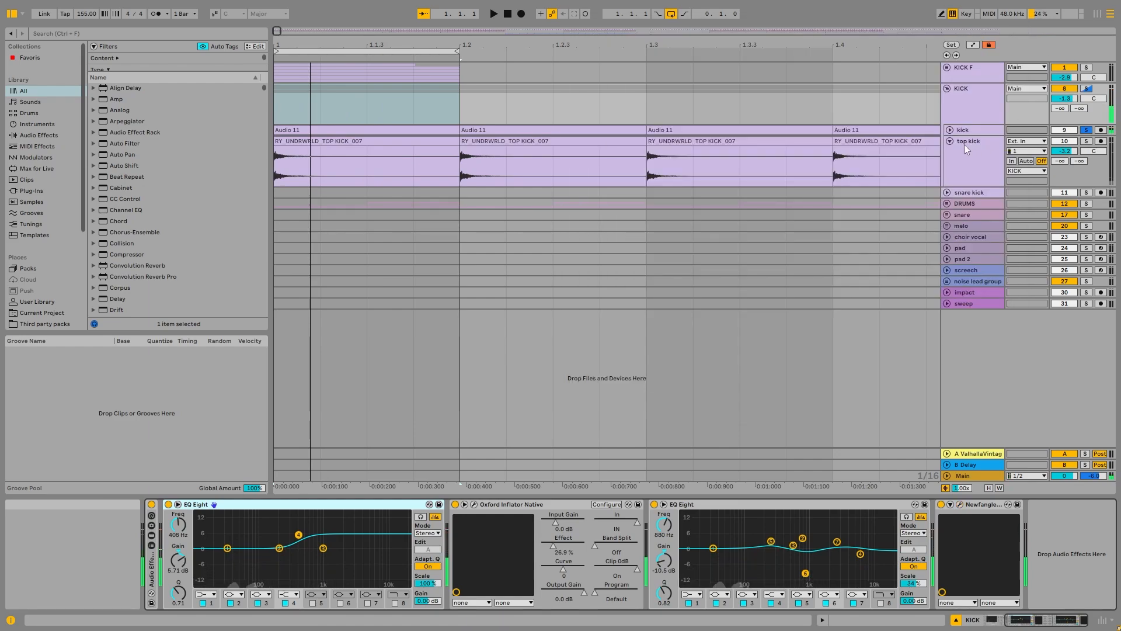
# Step: Fold the top kick track and play the soloed kick from the fill at 60.3 into bar 61, selecting the clip at 60.3
pyautogui.click(951, 140)
pyautogui.scroll(-12, 388, 118)
pyautogui.click(392, 118)
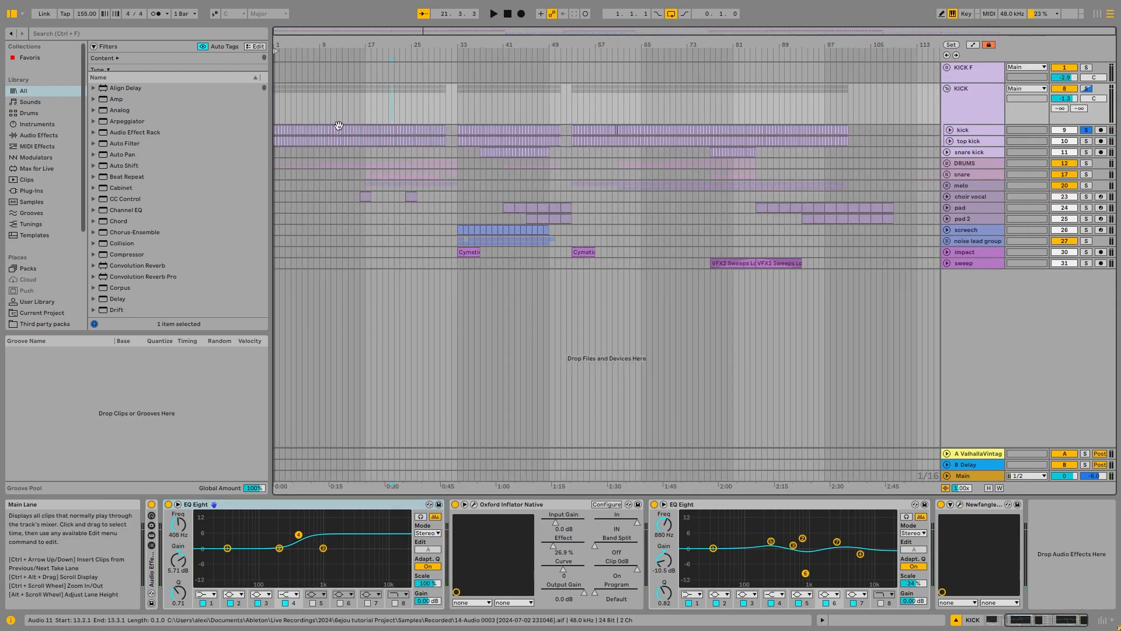
pyautogui.scroll(4, 339, 126)
pyautogui.scroll(-4, 385, 136)
pyautogui.scroll(8, 626, 135)
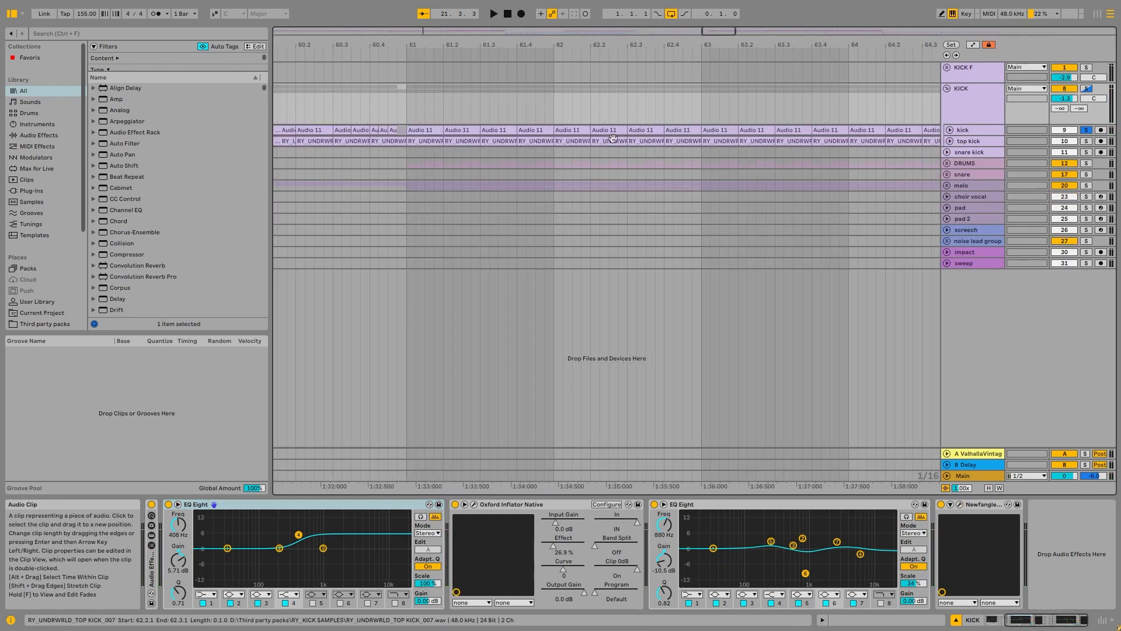
pyautogui.click(360, 120)
pyautogui.press('space')
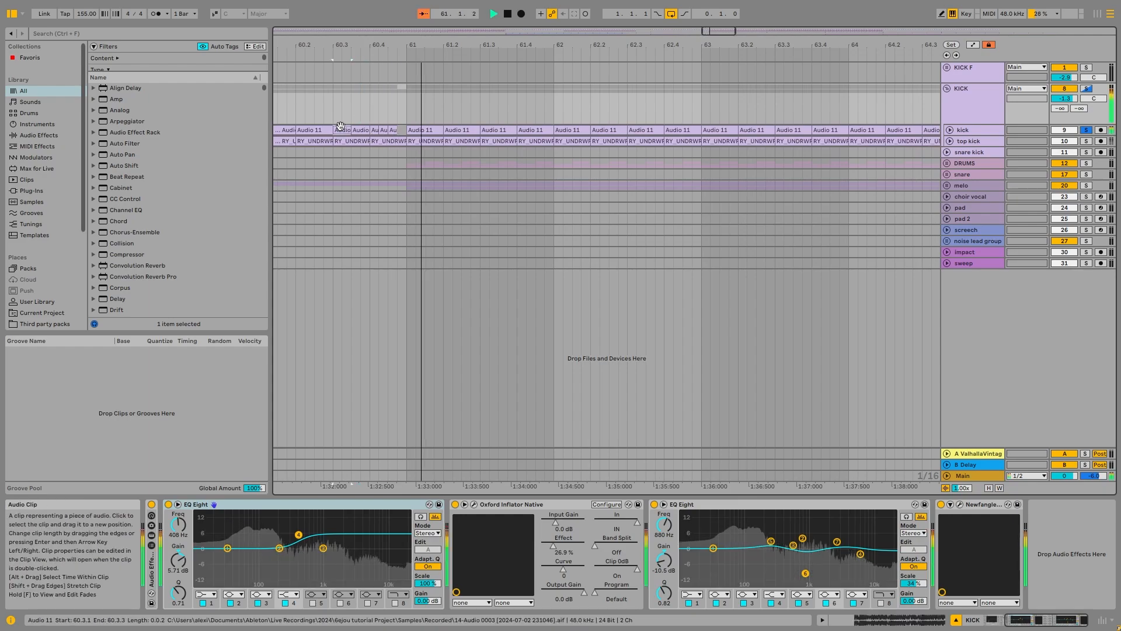
pyautogui.click(342, 129)
pyautogui.press('space')
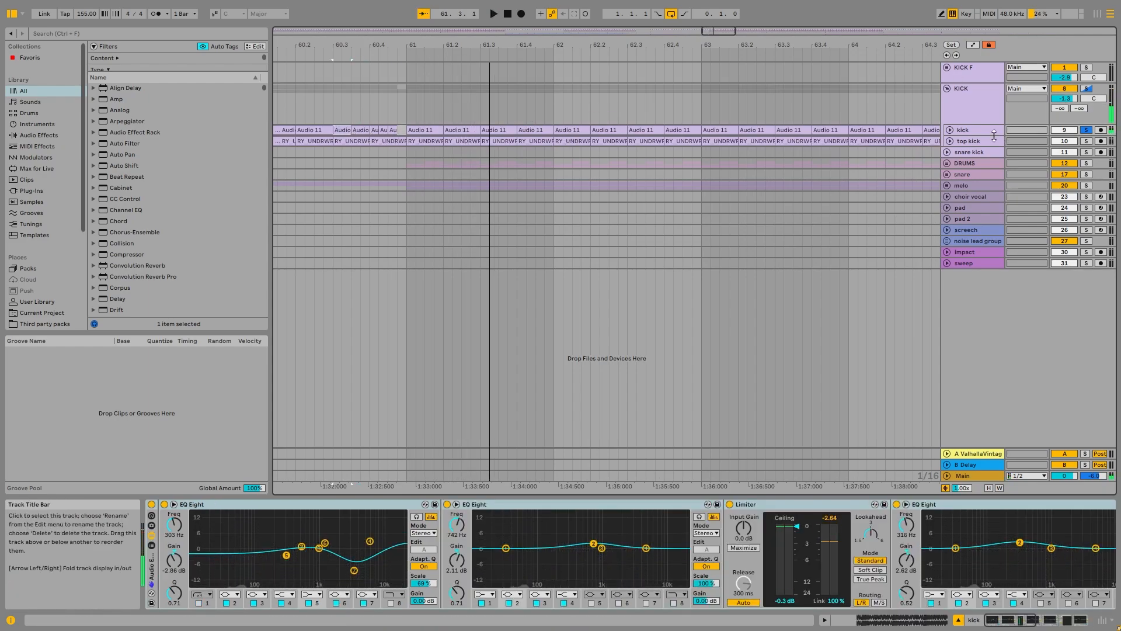
# Step: Fold the KICK group, then solo and unfold the snare kick track and select its first clip at bar 37
pyautogui.click(947, 89)
pyautogui.scroll(-10, 624, 97)
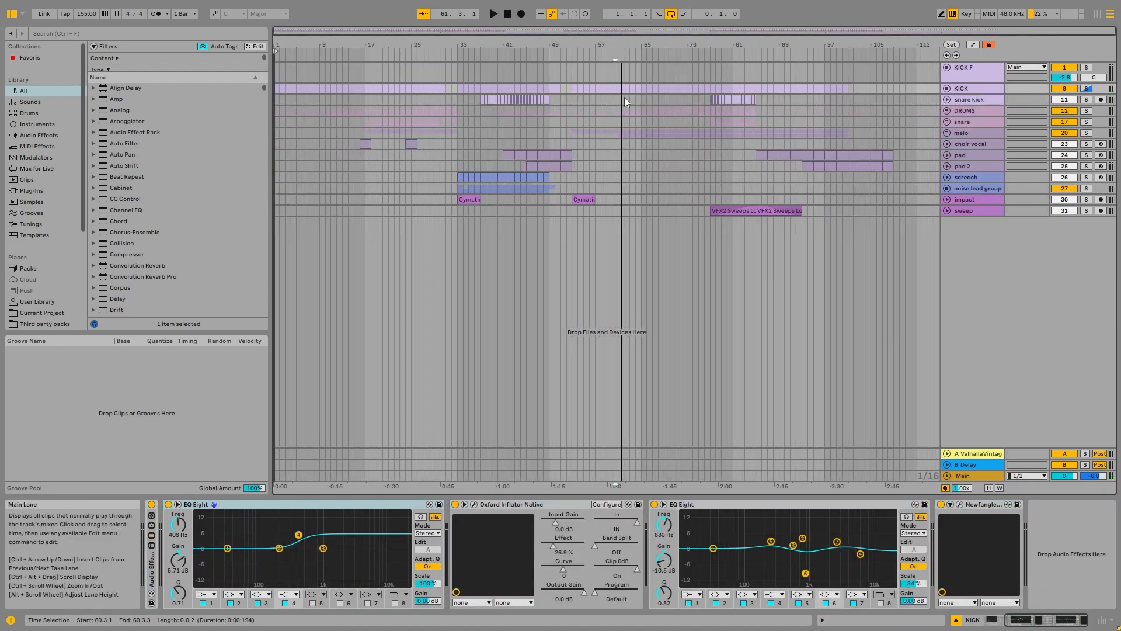
pyautogui.click(483, 103)
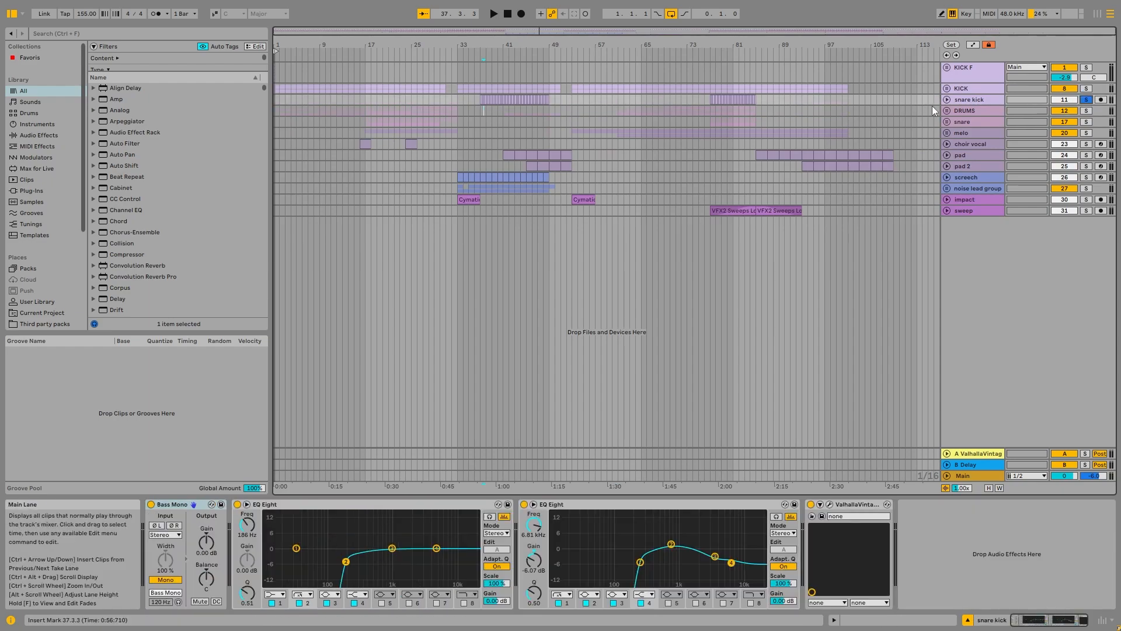
pyautogui.click(947, 99)
pyautogui.scroll(8, 479, 96)
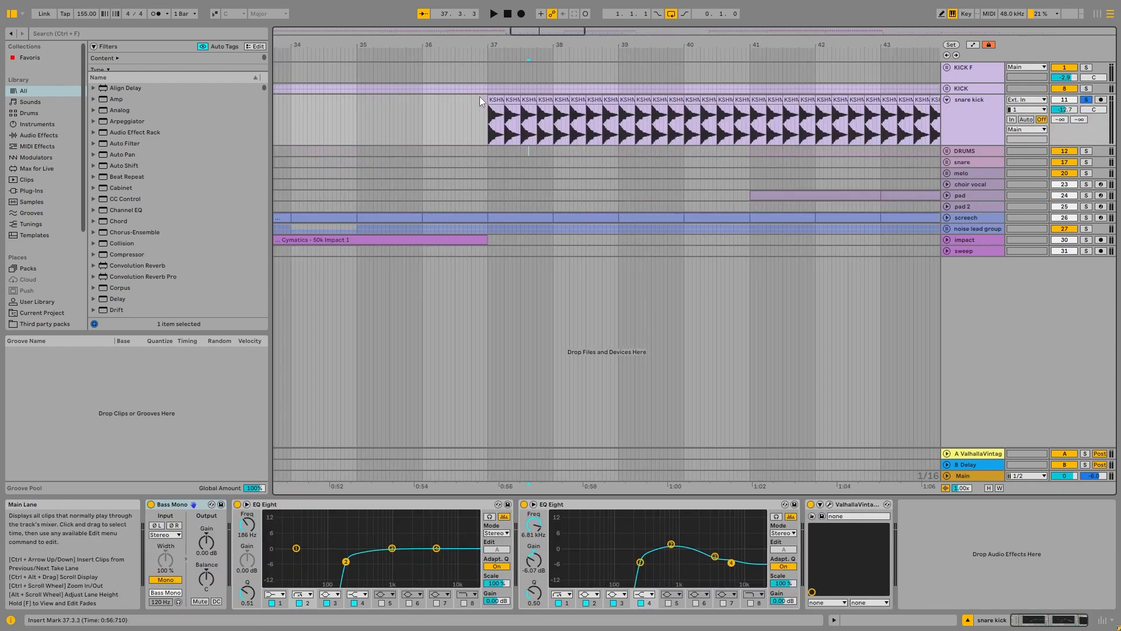
# Step: Play the KICK group and snare kick track soloed together from bar 37, then return to the snare kick soloed alone
pyautogui.click(1087, 89)
pyautogui.press('space')
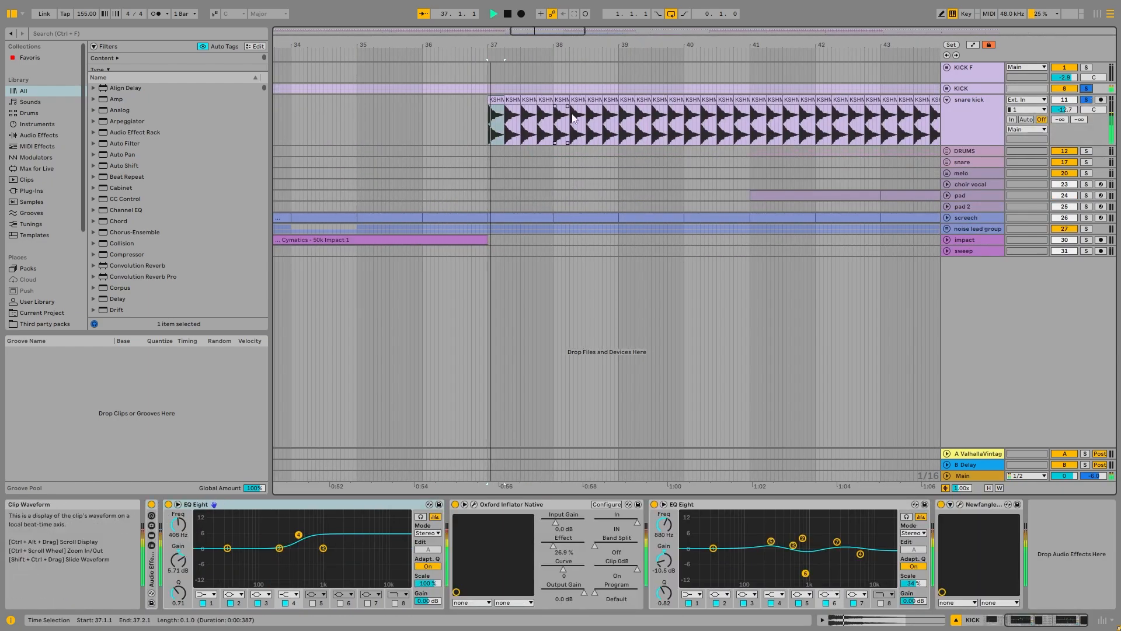
pyautogui.press('space')
pyautogui.click(1086, 100)
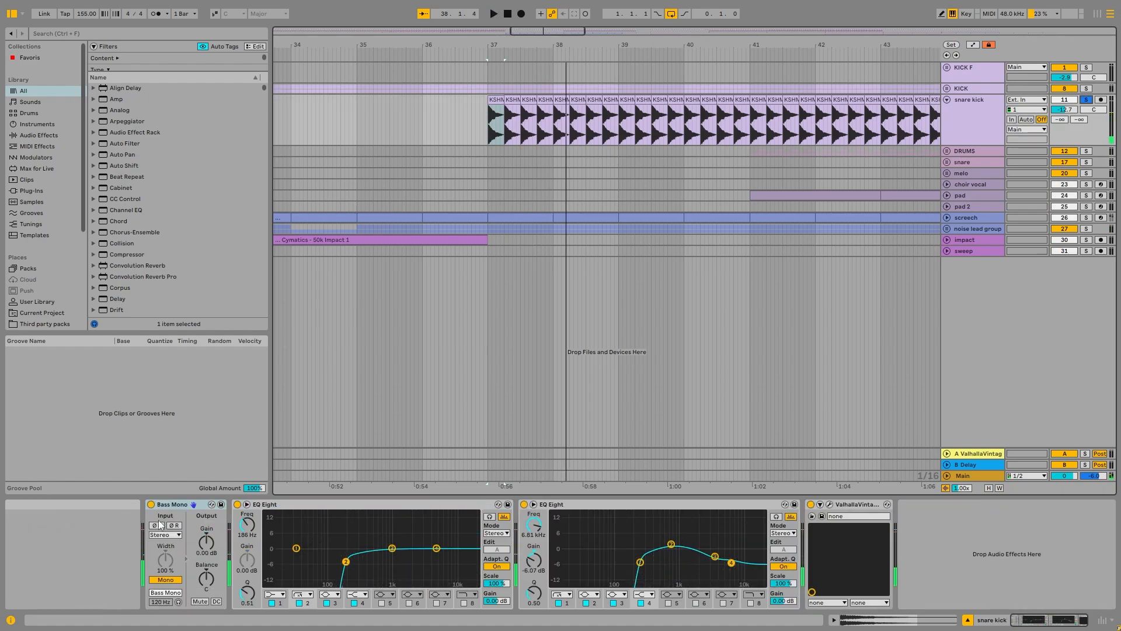
# Step: Examine the snare kick's KSHMR Hard Snare 05 clips up close, then view and close its ValhallaVintageVerb window
pyautogui.scroll(8, 497, 125)
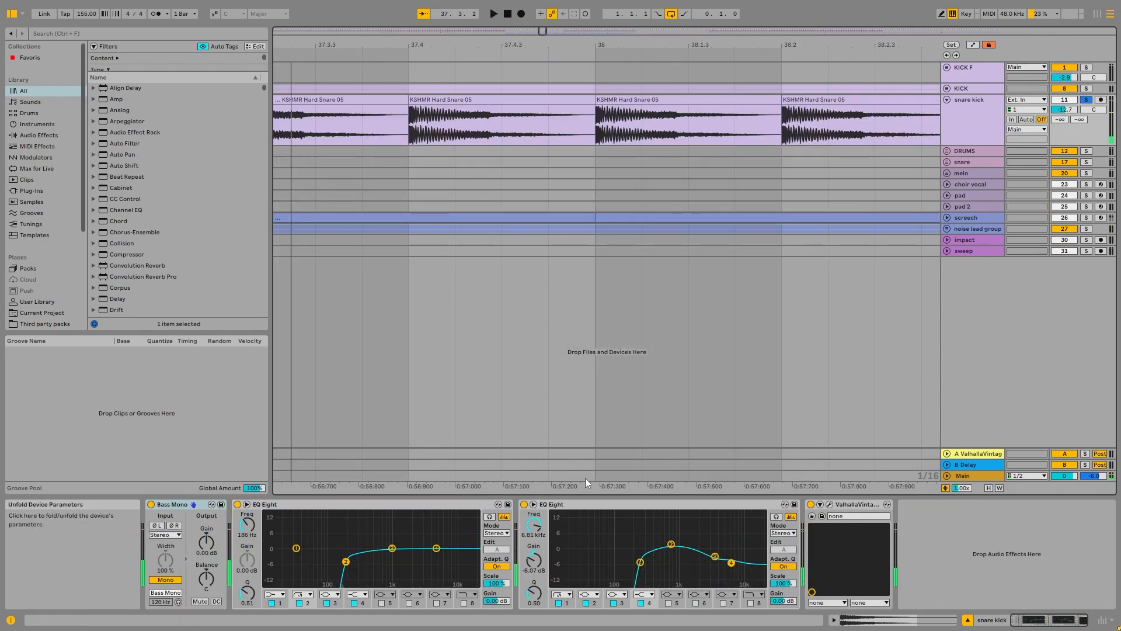
pyautogui.scroll(-5, 479, 367)
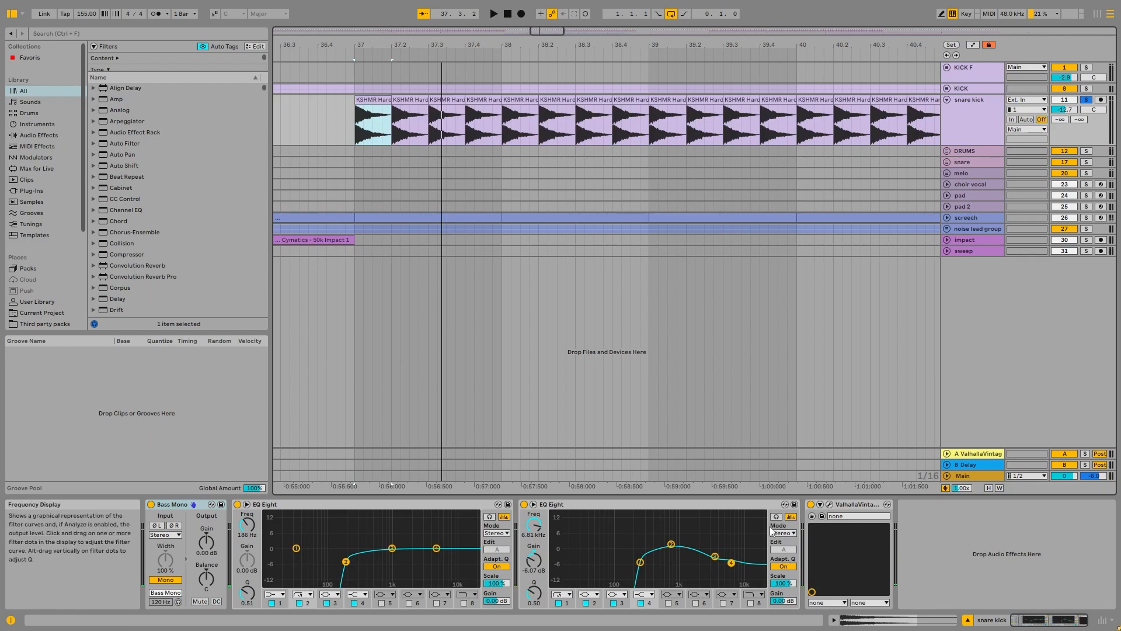
pyautogui.click(829, 504)
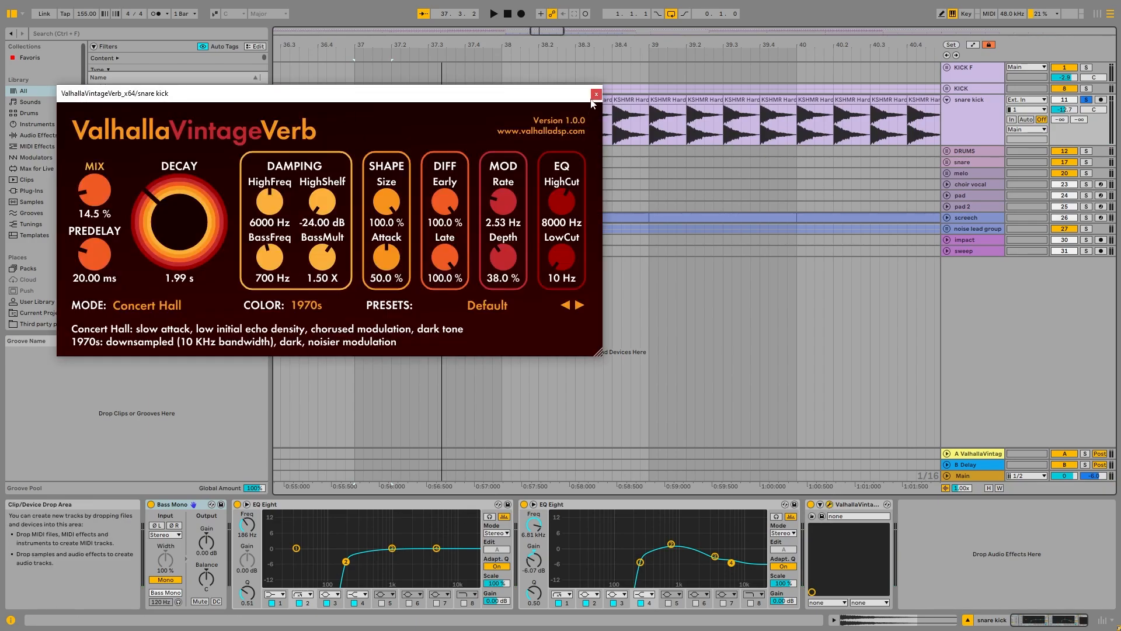
pyautogui.click(596, 94)
# Step: Fold the snare kick track, then solo and unfold the DRUMS group
pyautogui.scroll(-10, 497, 152)
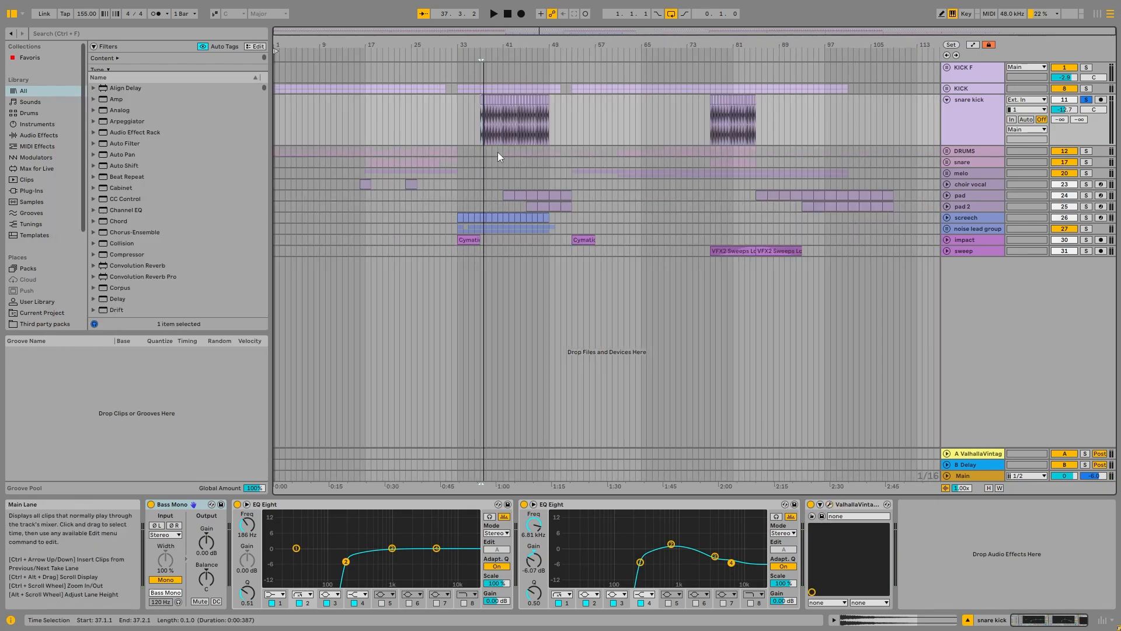
pyautogui.doubleClick(959, 105)
pyautogui.click(962, 111)
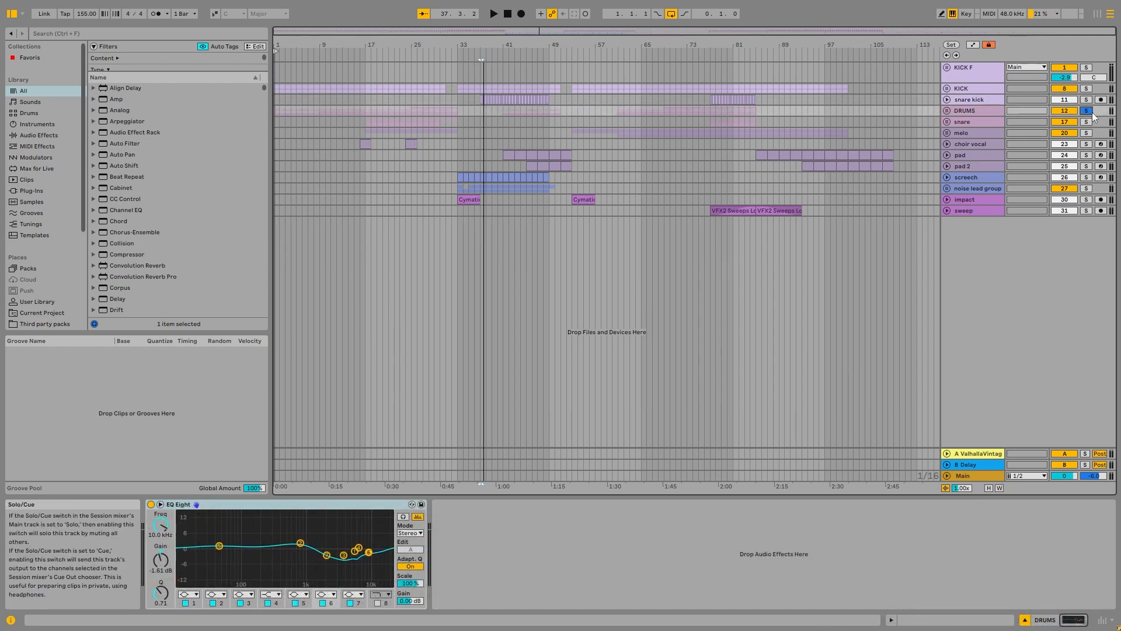
pyautogui.click(967, 110)
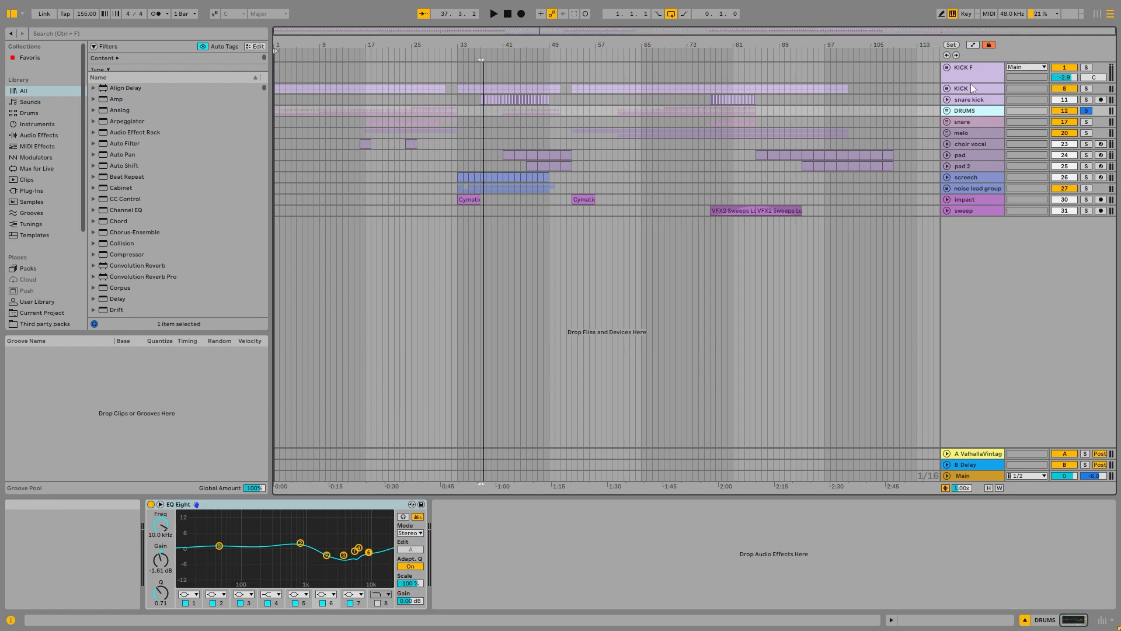
pyautogui.click(946, 111)
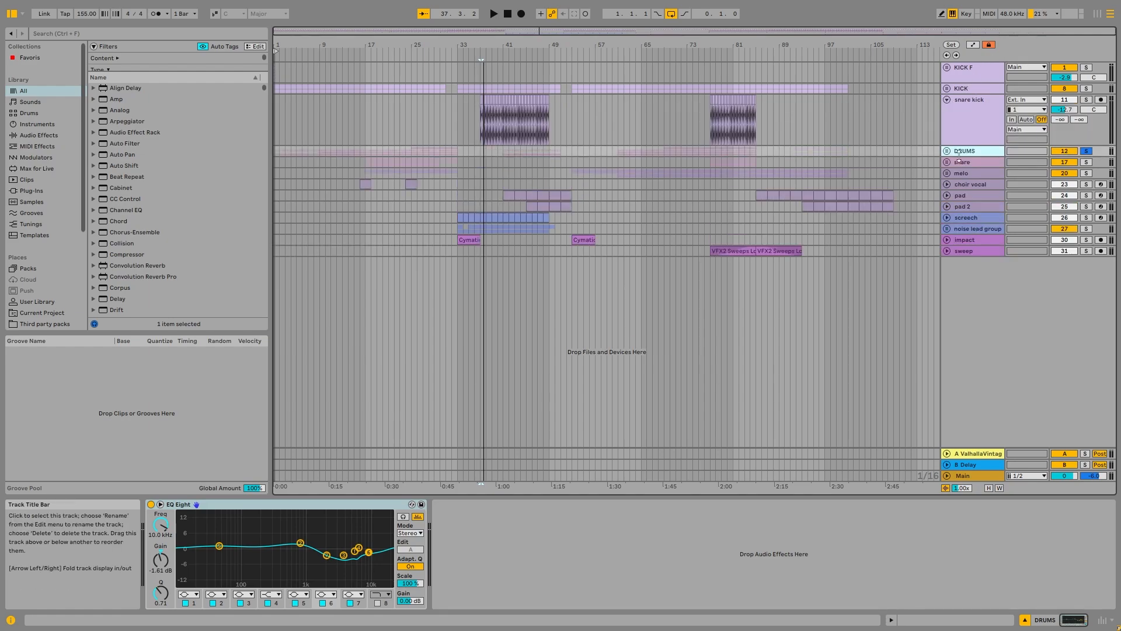
pyautogui.click(946, 111)
pyautogui.click(947, 110)
# Step: Solo the first HH track in the DRUMS group and play its hi-hat loop from bar 25
pyautogui.scroll(6, 300, 166)
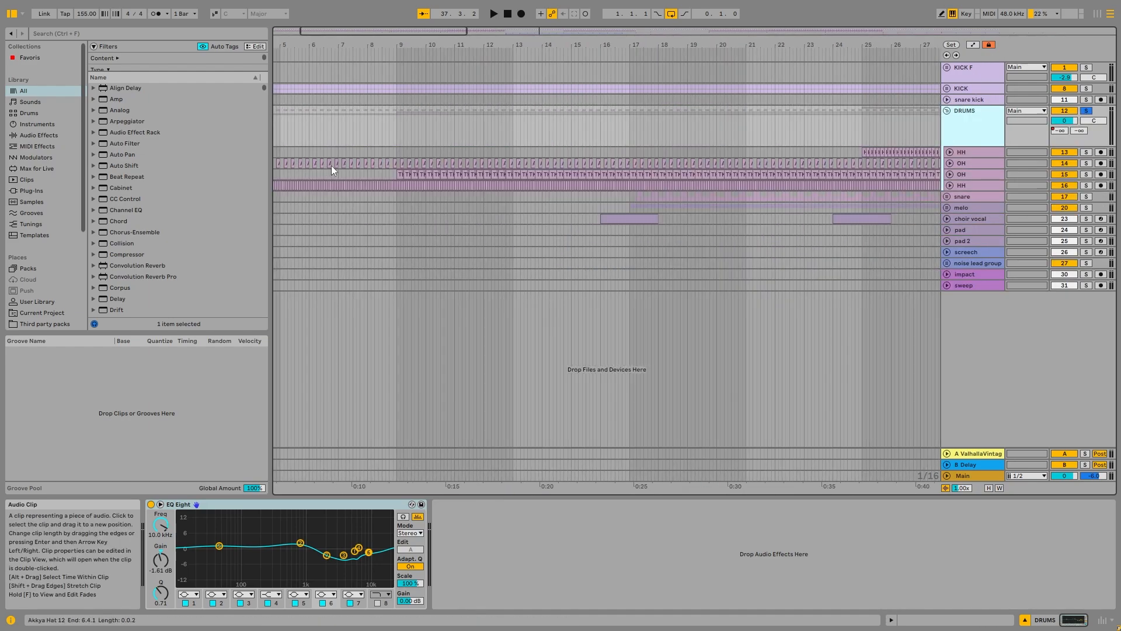
pyautogui.click(334, 164)
pyautogui.click(864, 152)
pyautogui.scroll(8, 863, 151)
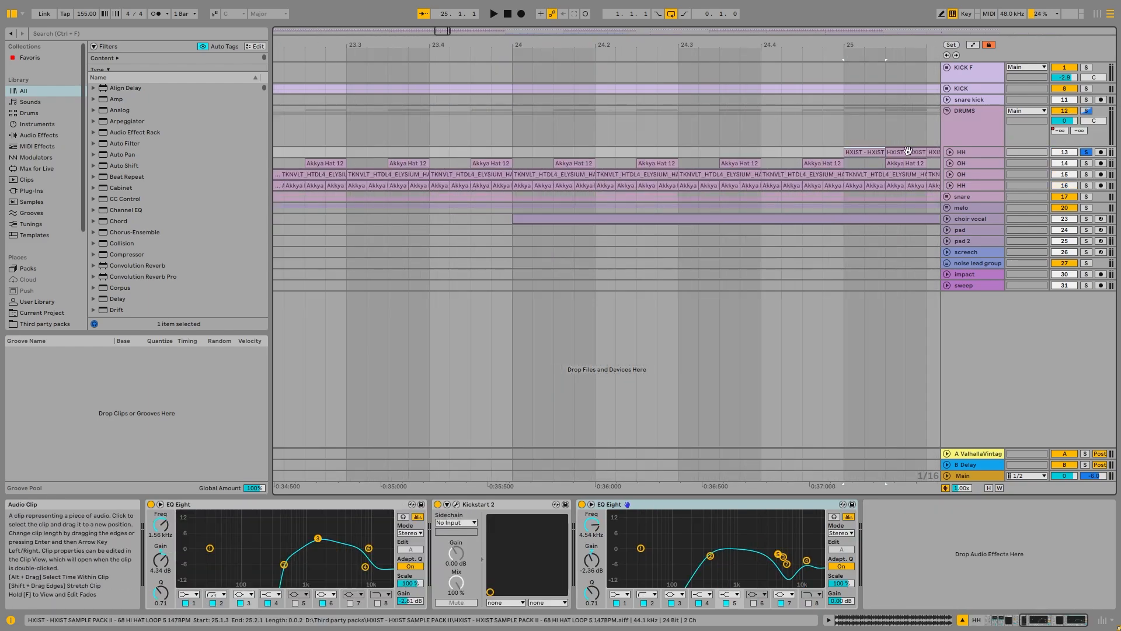
pyautogui.press('space')
pyautogui.scroll(-6, 495, 124)
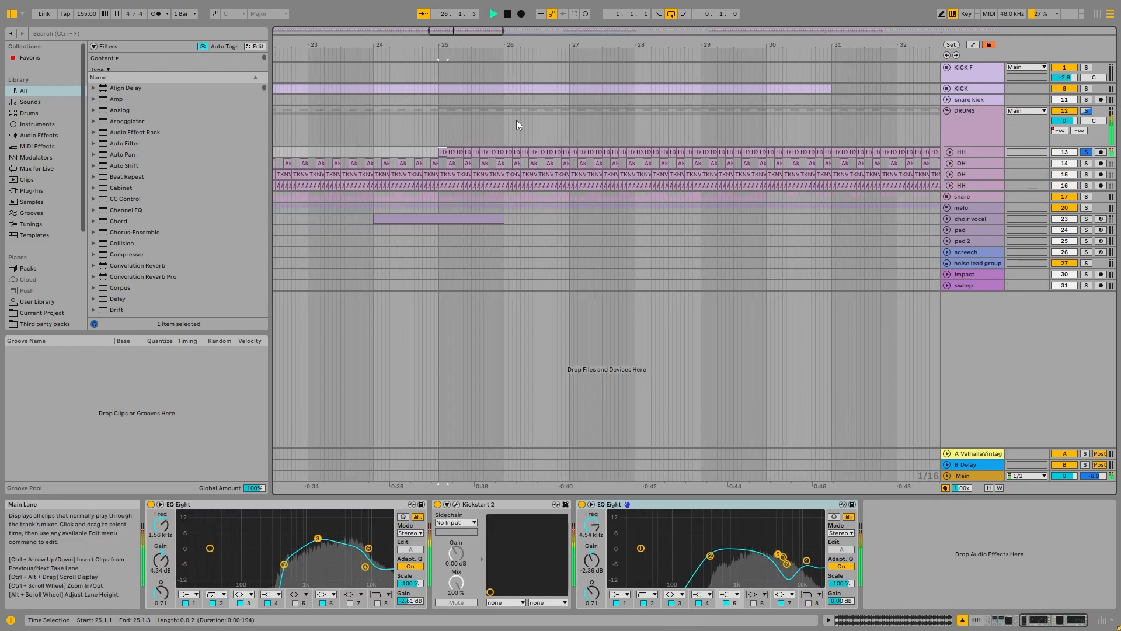
pyautogui.press('space')
# Step: Unfold the first HH track and examine the waveform of its hi-hat loop clip at bar 25 up close
pyautogui.click(948, 151)
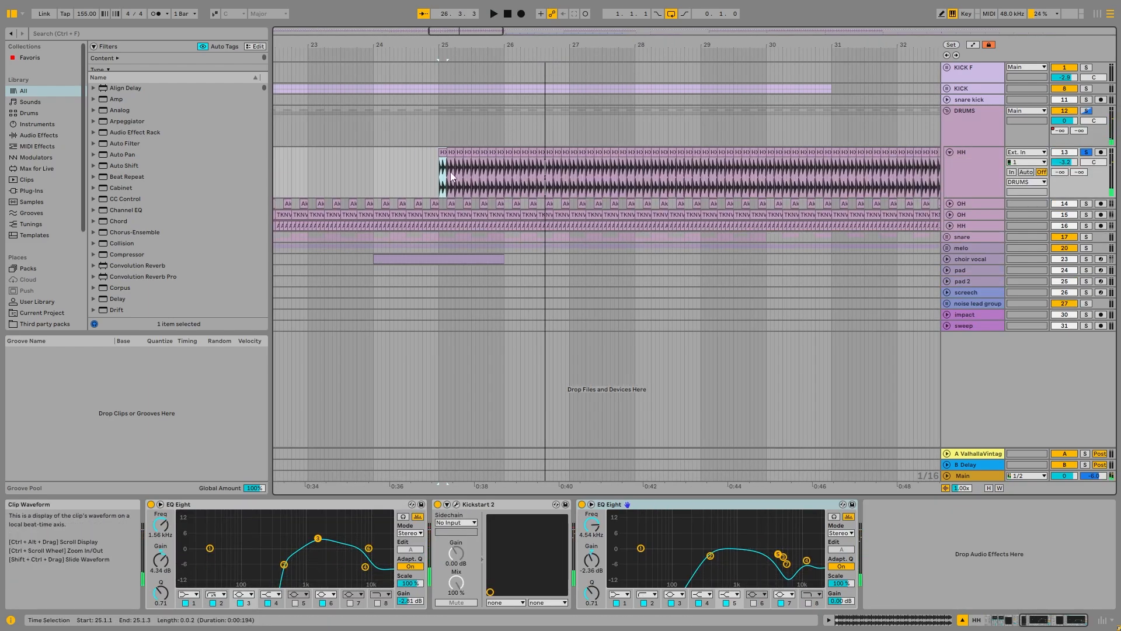
pyautogui.scroll(10, 452, 175)
pyautogui.moveTo(358, 175); pyautogui.dragTo(391, 170)
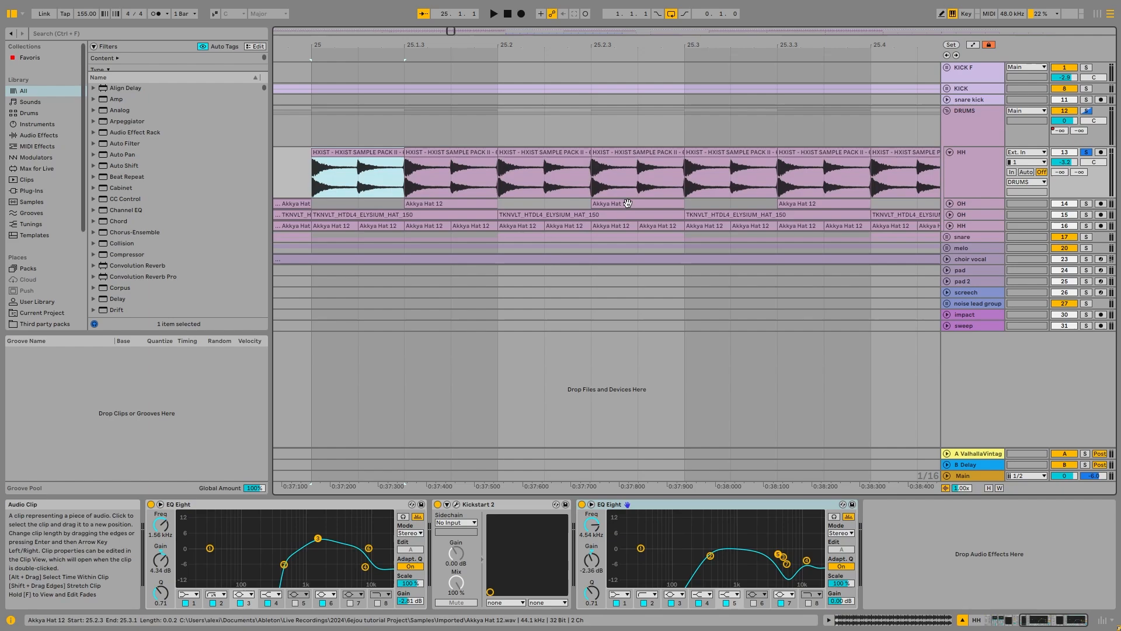
# Step: Solo the KICK F and KICK groups alongside the HH track, play them together from bar 25, and display the HH track's effects
pyautogui.keyDown('ctrl'); pyautogui.click(1086, 67); pyautogui.keyUp('ctrl')
pyautogui.press('space')
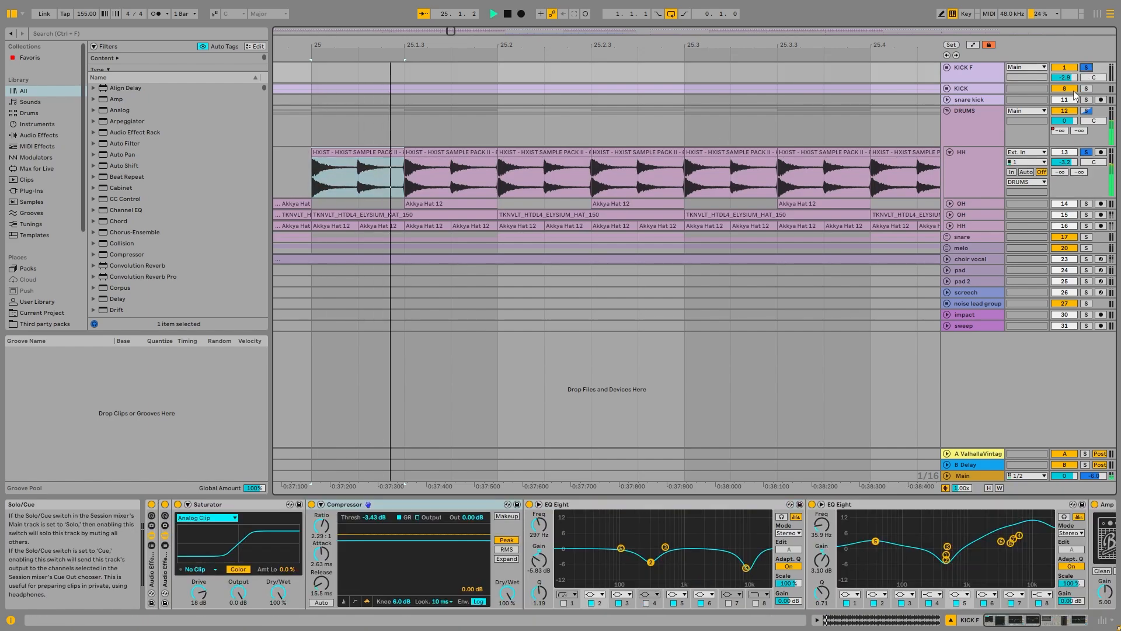
pyautogui.keyDown('ctrl'); pyautogui.click(1086, 88); pyautogui.keyUp('ctrl')
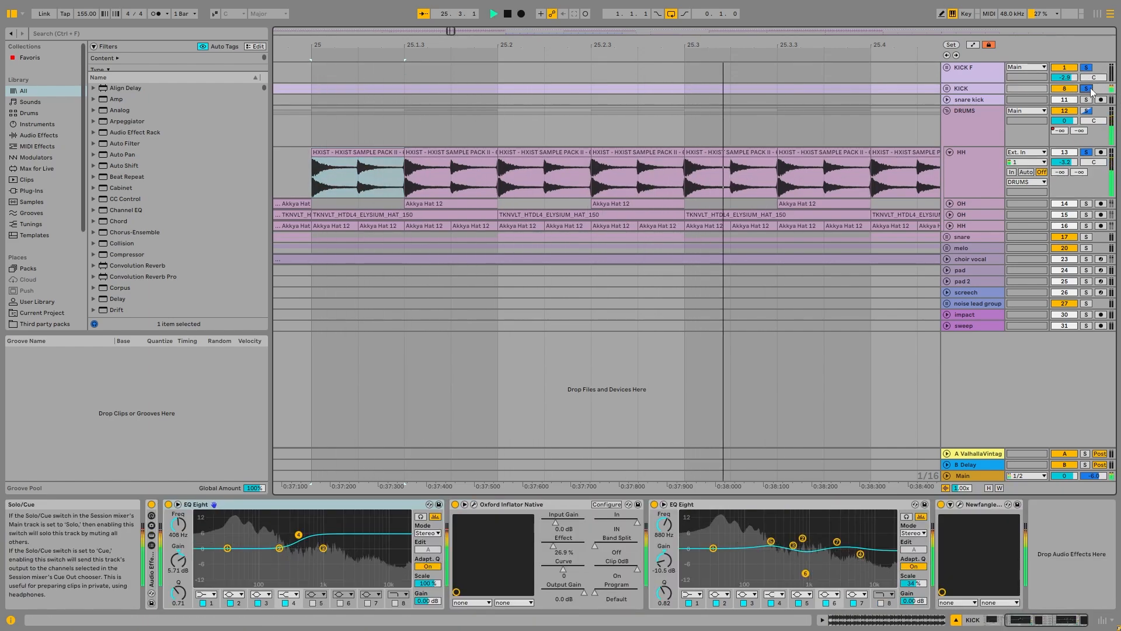
pyautogui.press('space')
pyautogui.scroll(-4, 829, 114)
pyautogui.click(972, 169)
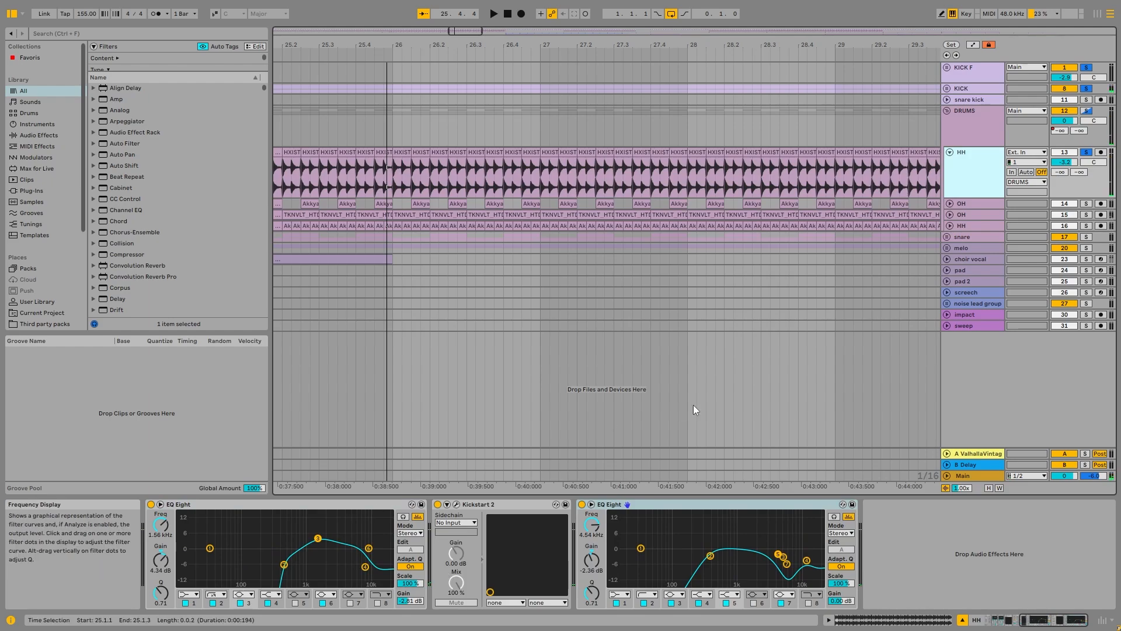
# Step: Solo only the first HH track and play it from bar 25, toggling its second EQ Eight off and on
pyautogui.click(1086, 152)
pyautogui.press('space')
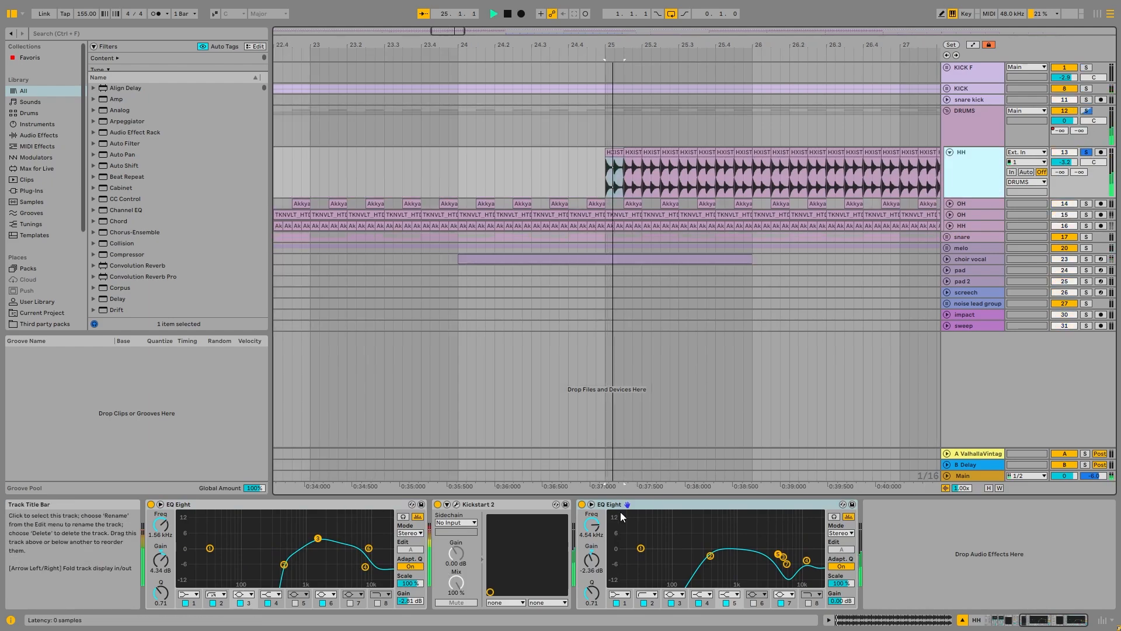
pyautogui.click(582, 504)
pyautogui.click(583, 504)
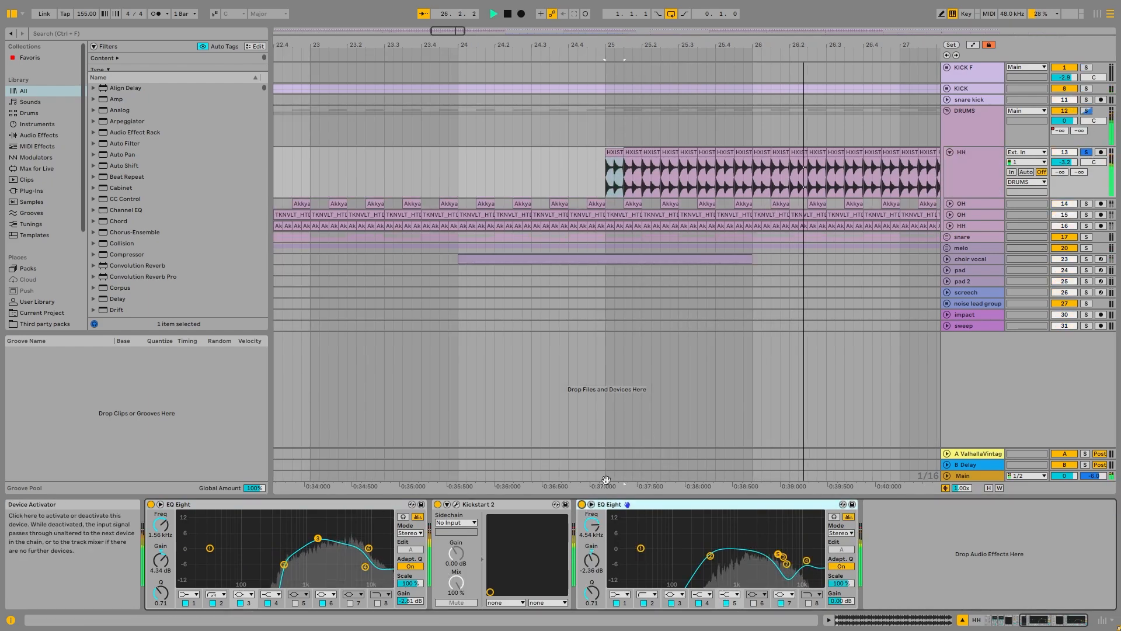
pyautogui.press('space')
pyautogui.scroll(-4, 651, 161)
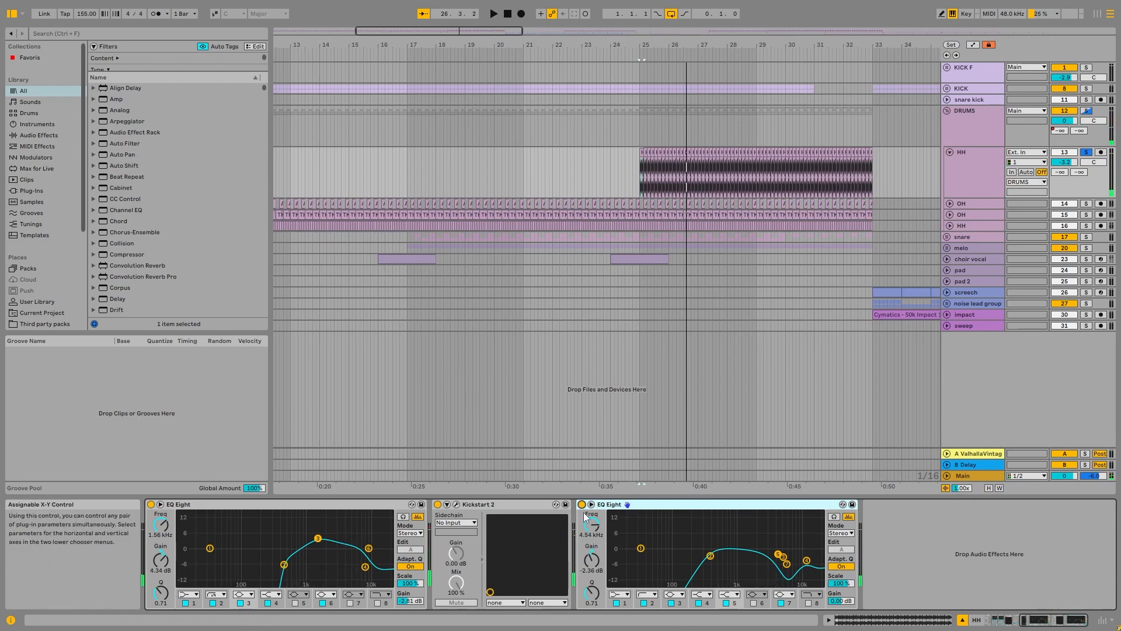
pyautogui.press('space')
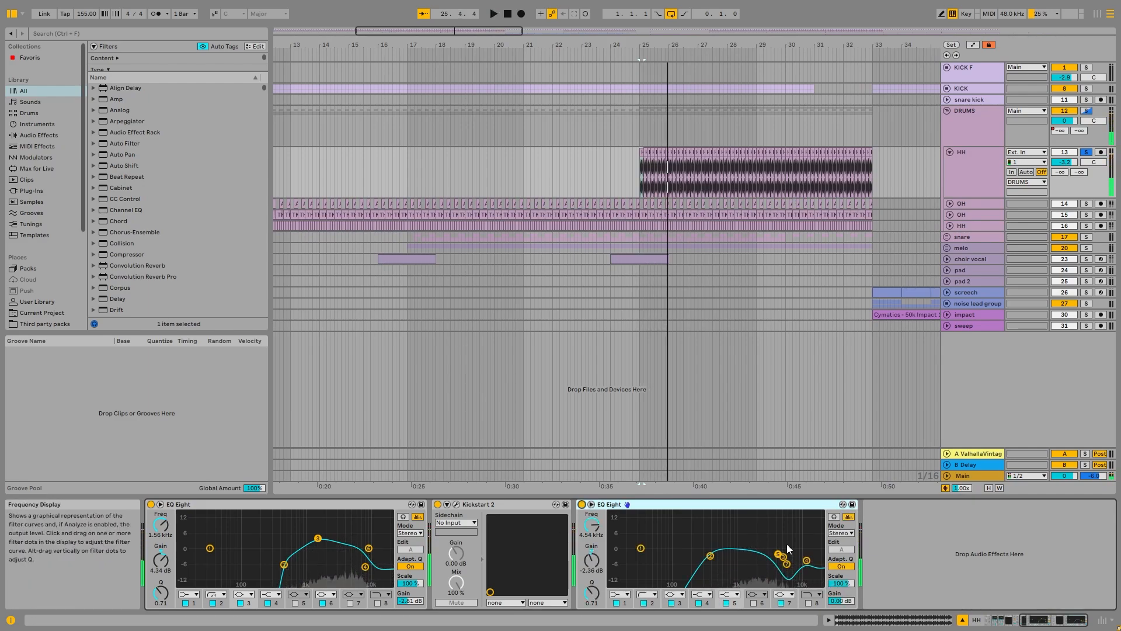
# Step: View the HH track's Kickstart 2 settings, then fold the HH track
pyautogui.click(456, 505)
pyautogui.click(388, 60)
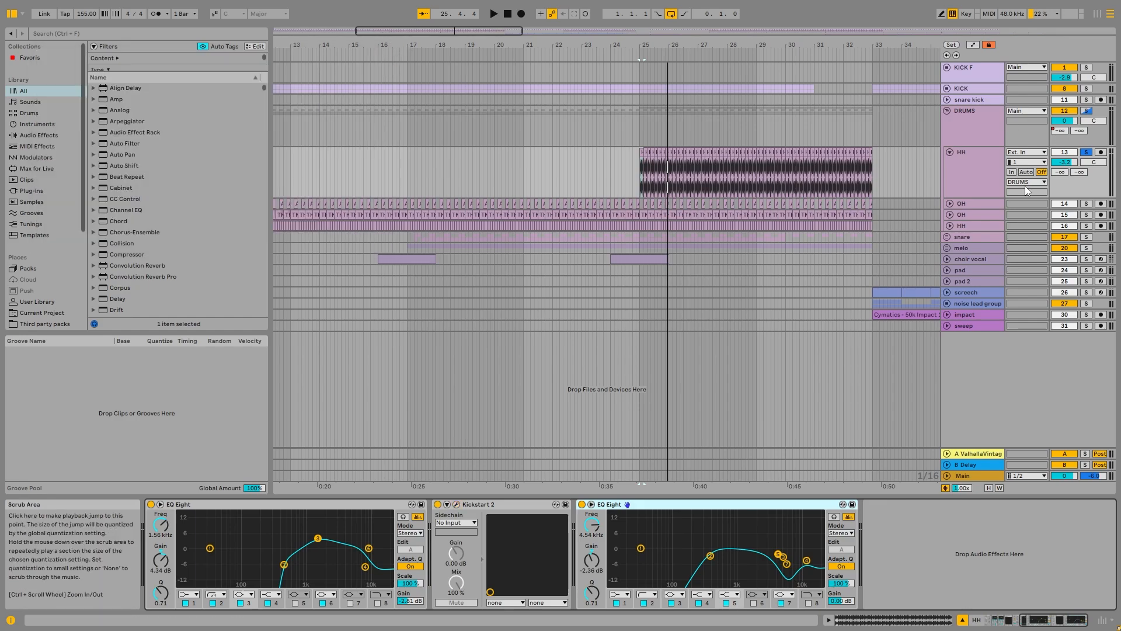
pyautogui.click(1025, 185)
pyautogui.click(950, 152)
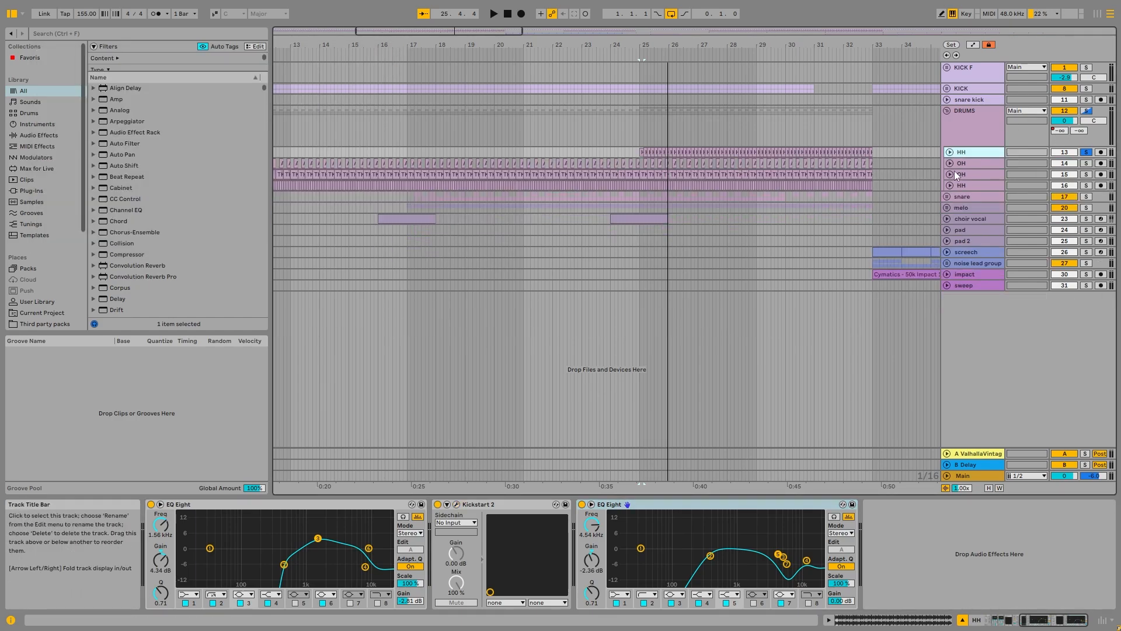
# Step: Unfold the first OH track, select its Akkya Hat 12 clip at 6.1.3 and solo the track
pyautogui.click(950, 163)
pyautogui.click(975, 165)
pyautogui.scroll(-5, 442, 197)
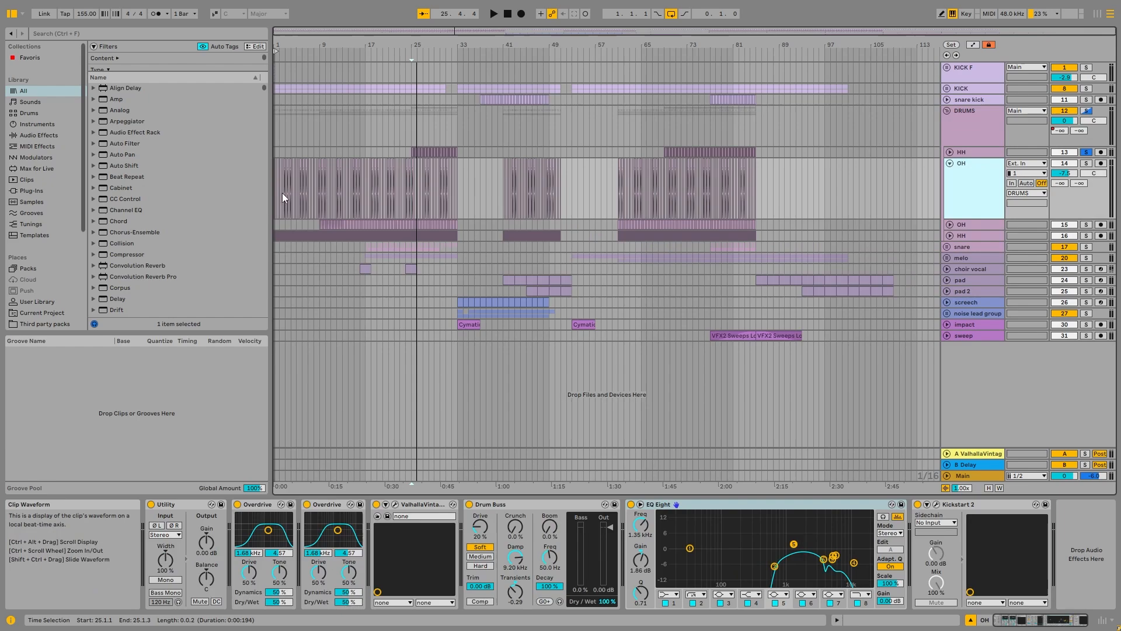
pyautogui.scroll(12, 302, 175)
pyautogui.click(480, 162)
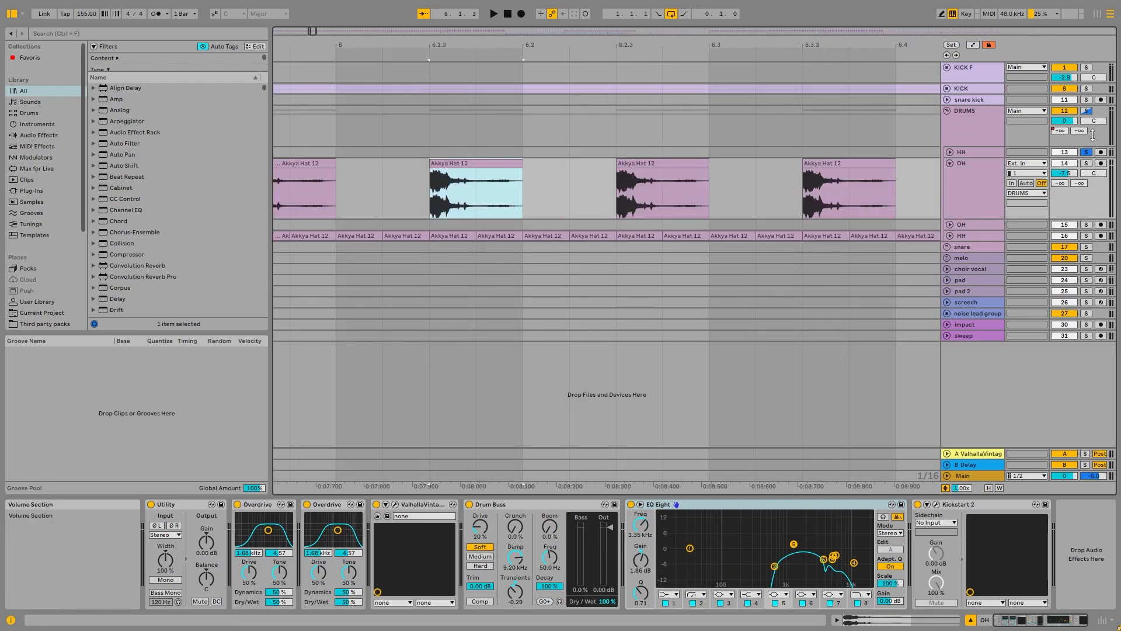
pyautogui.click(1086, 163)
pyautogui.click(977, 184)
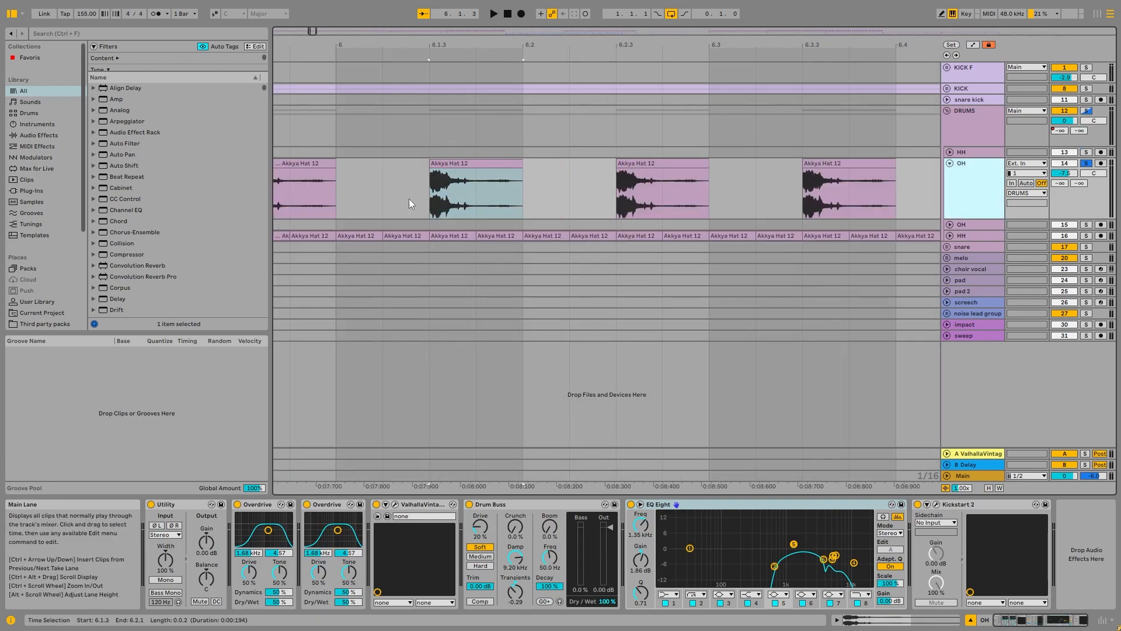
# Step: Group all of the OH track's effects into one rack, bypass the rack and play the dry hat from 6.1.3
pyautogui.click(175, 504)
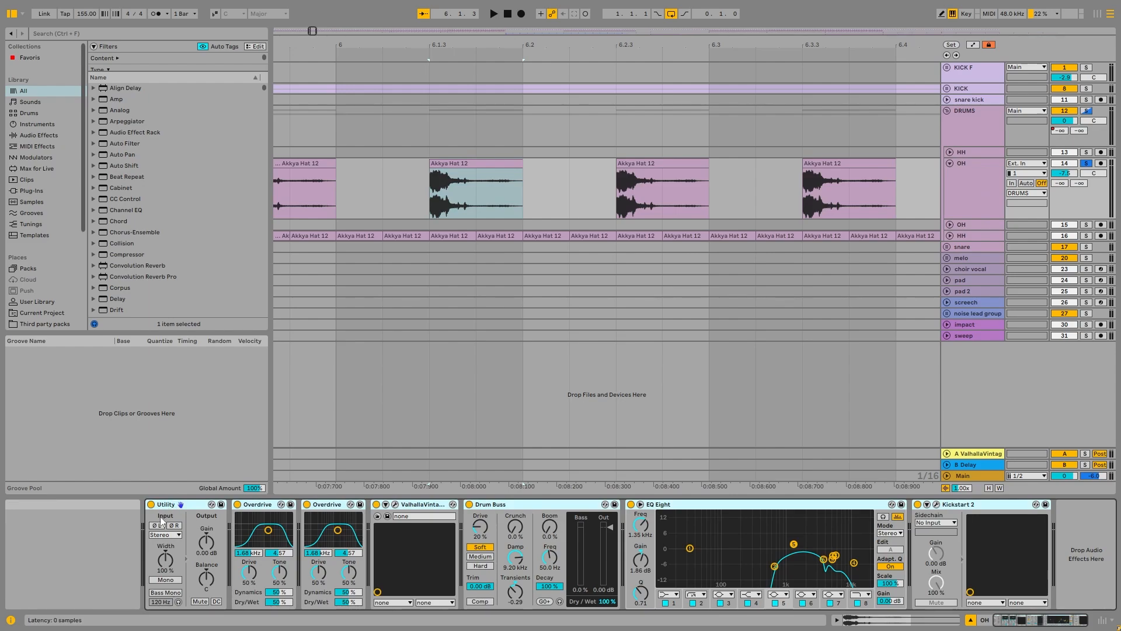
pyautogui.press('space')
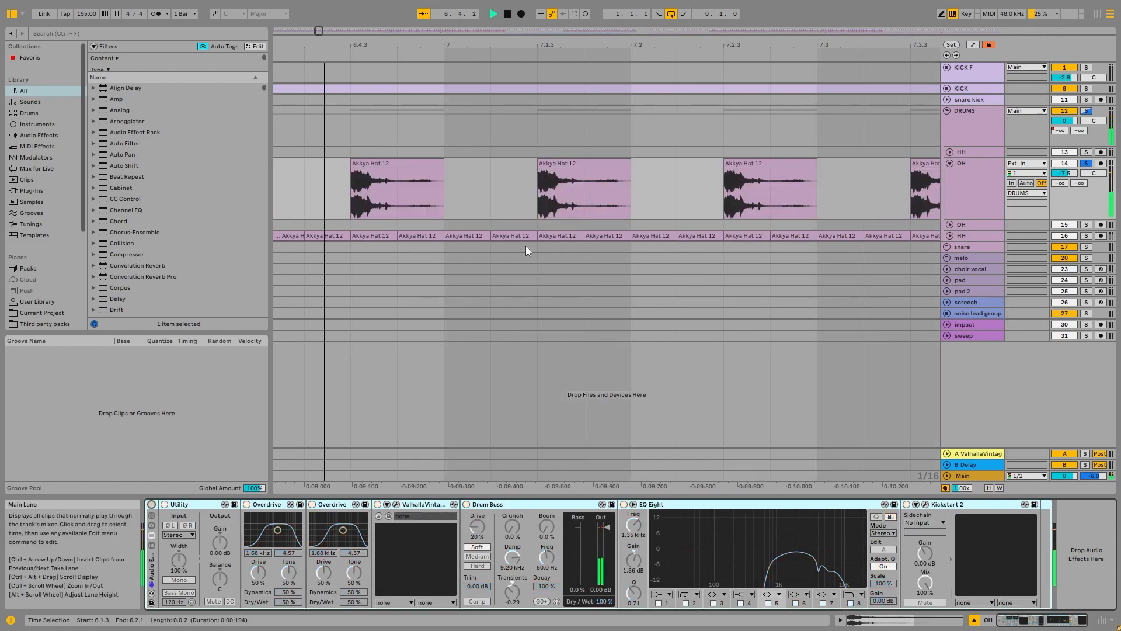
pyautogui.press('space')
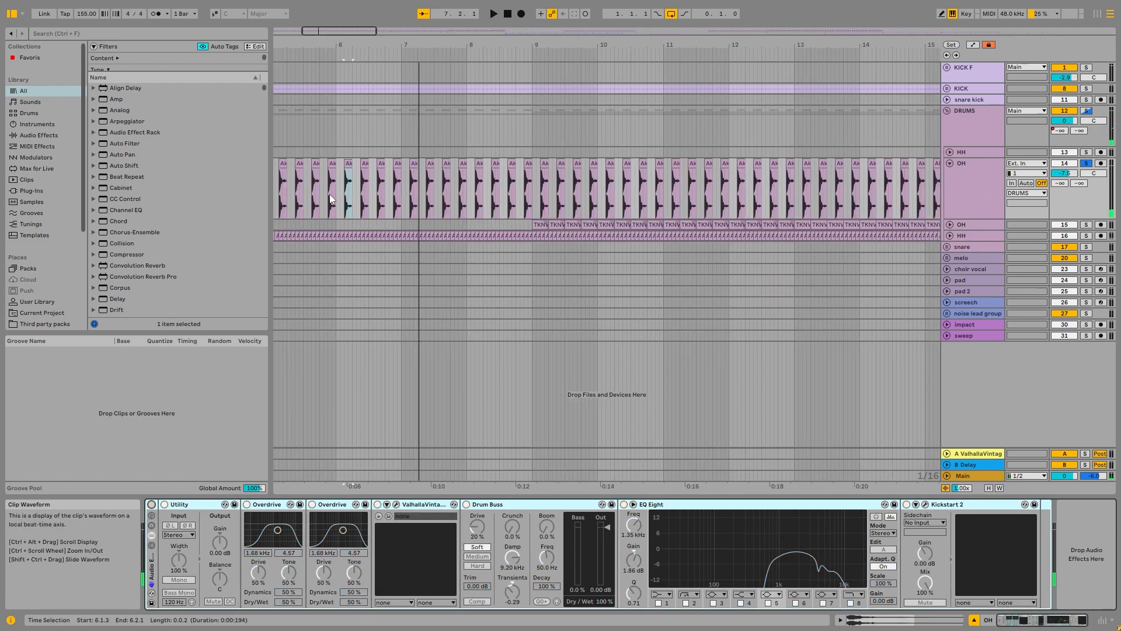
# Step: Play the OH hat from the clip at 5.4.3, first with the effect rack bypassed, then re-enabled
pyautogui.scroll(6, 330, 194)
pyautogui.click(345, 163)
pyautogui.scroll(-4, 364, 180)
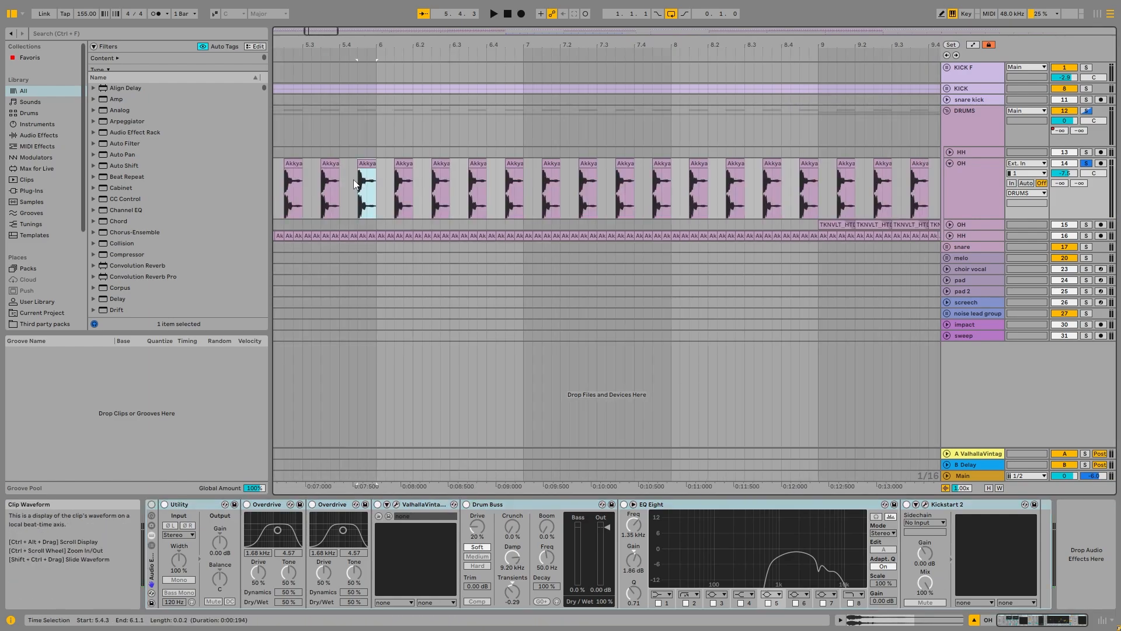
pyautogui.press('space')
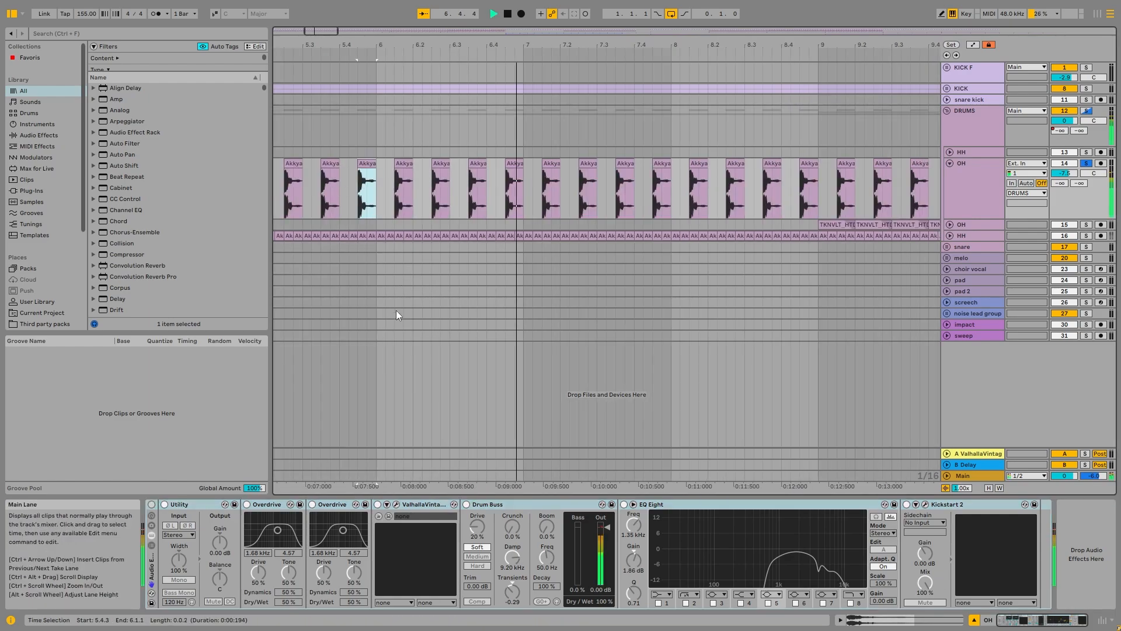
pyautogui.click(153, 506)
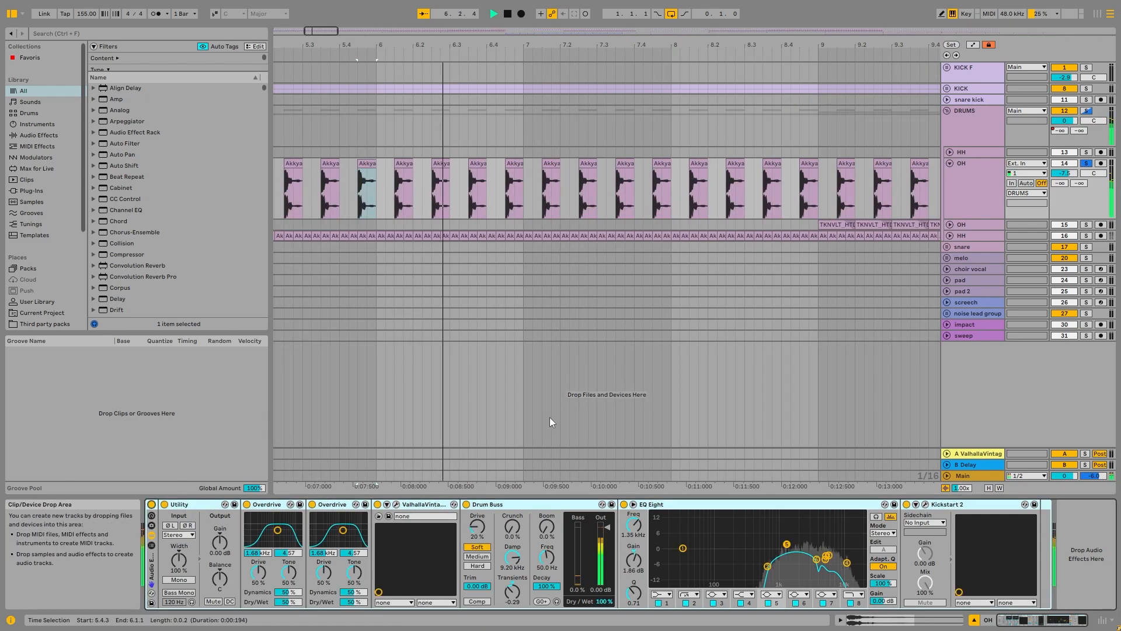
pyautogui.press('space')
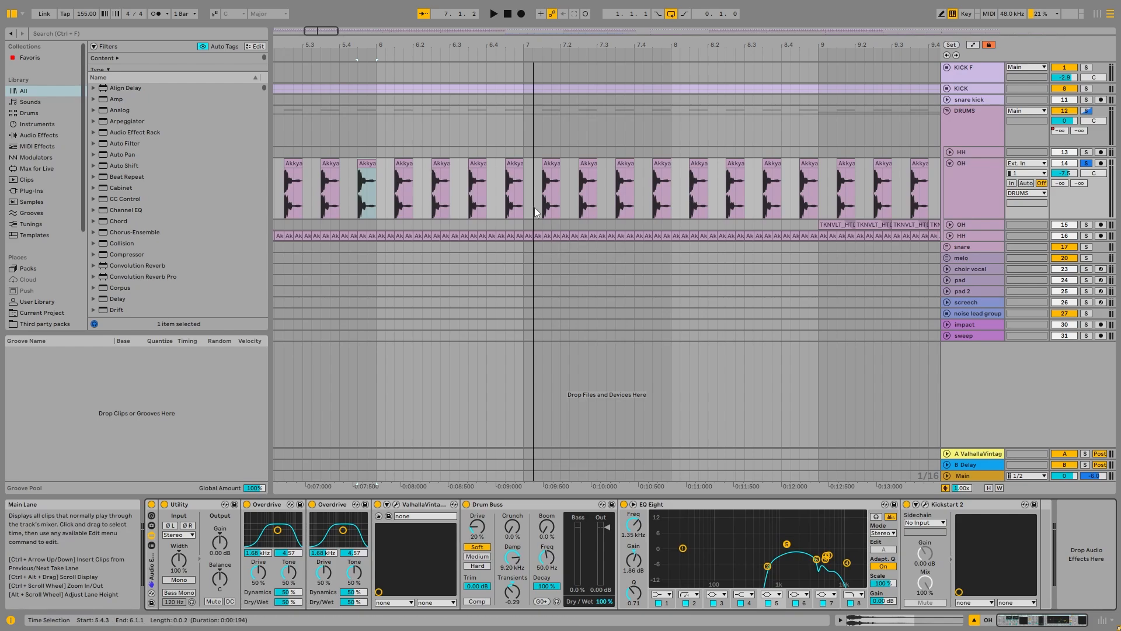
# Step: Select the first OH hat clip at the start of the arrangement and play it with the full effect rack
pyautogui.keyDown('ctrl'); pyautogui.scroll(-10, 415, 194); pyautogui.keyUp('ctrl')
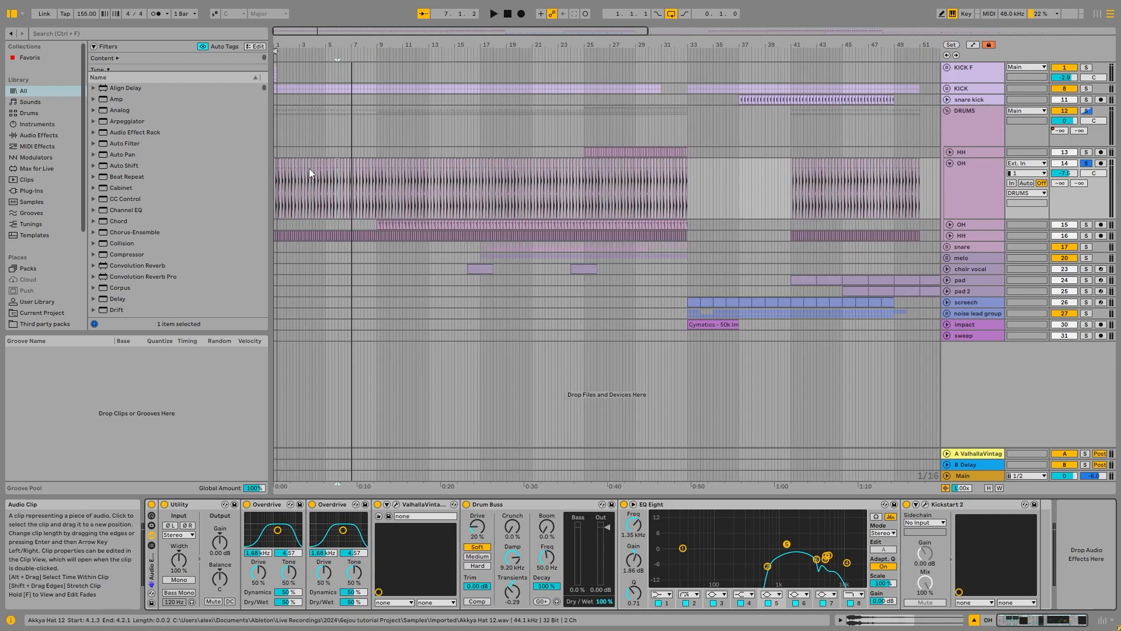
pyautogui.keyDown('ctrl'); pyautogui.scroll(8, 274, 171); pyautogui.keyUp('ctrl')
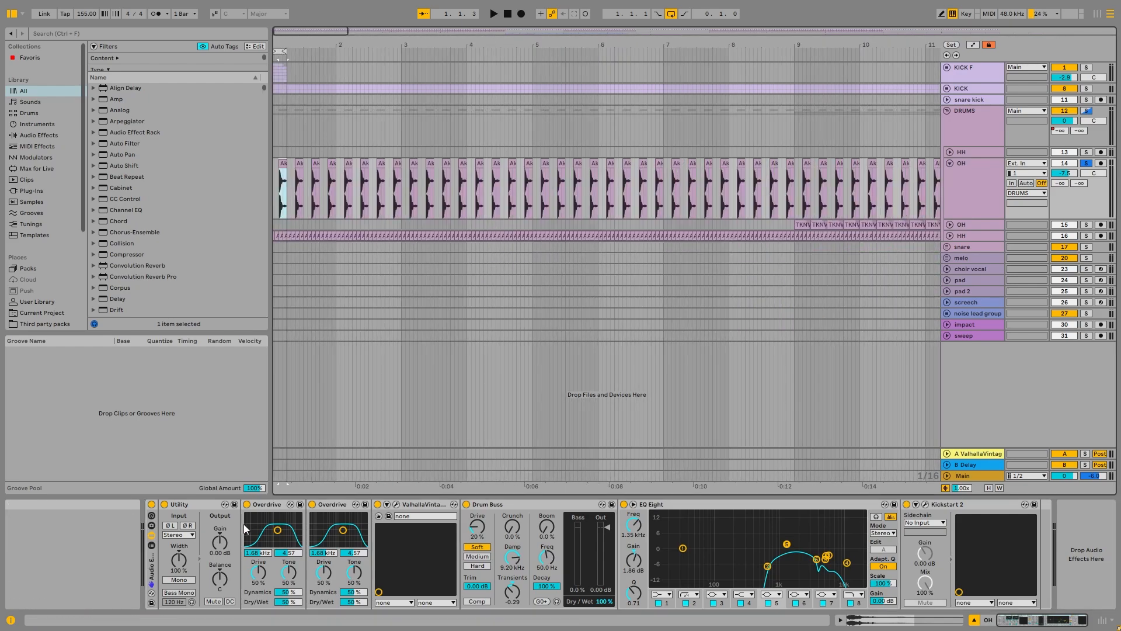
pyautogui.press('space')
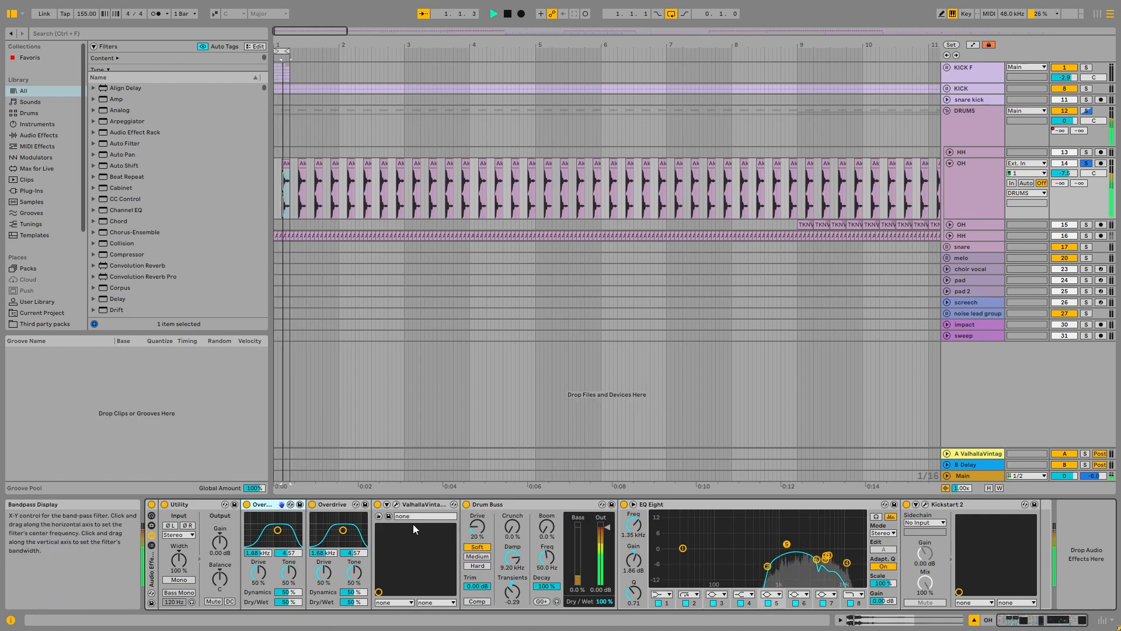
pyautogui.press('space')
# Step: Bypass ValhallaVintageVerb, Drum Buss, EQ Eight and Kickstart 2, and compare the hat with the rack off and on
pyautogui.click(623, 504)
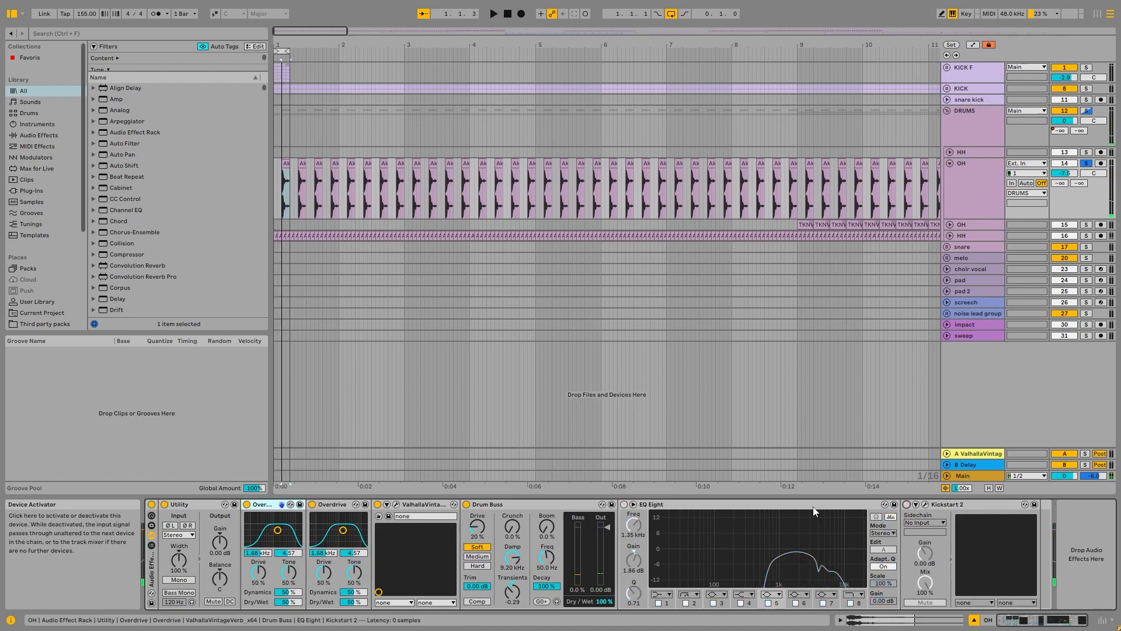
pyautogui.press('space')
pyautogui.click(151, 504)
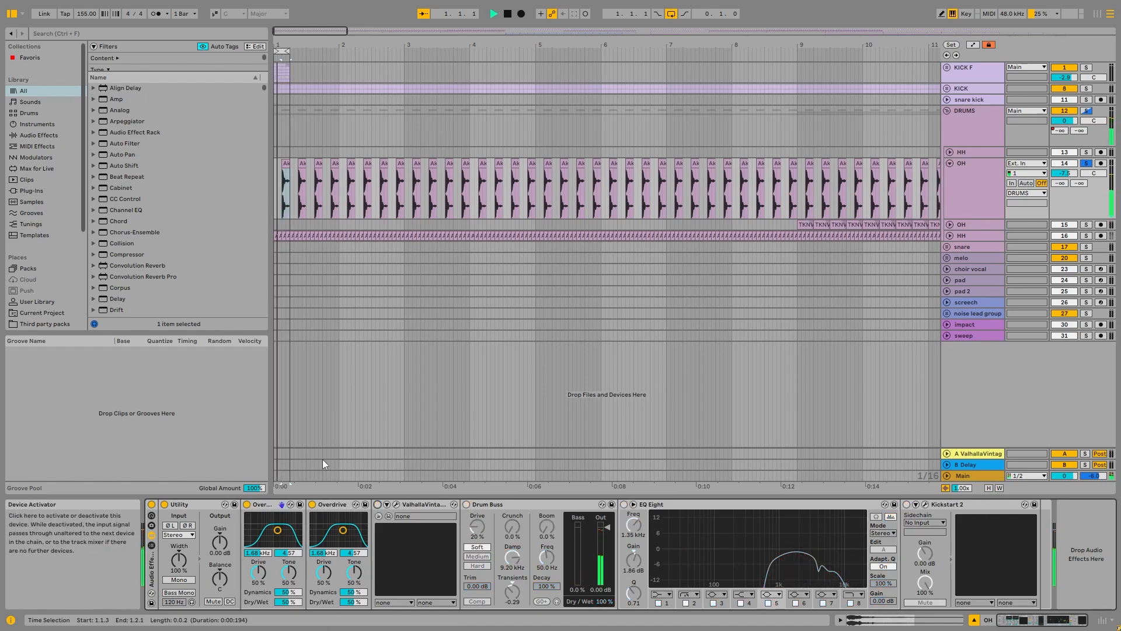
pyautogui.click(152, 504)
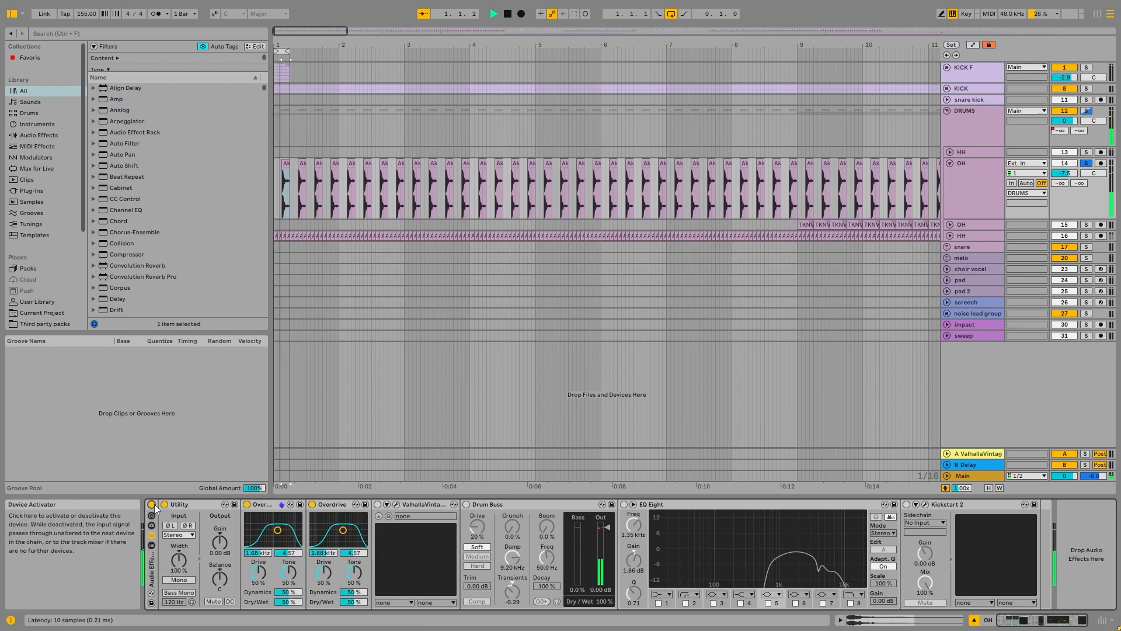
pyautogui.press('space')
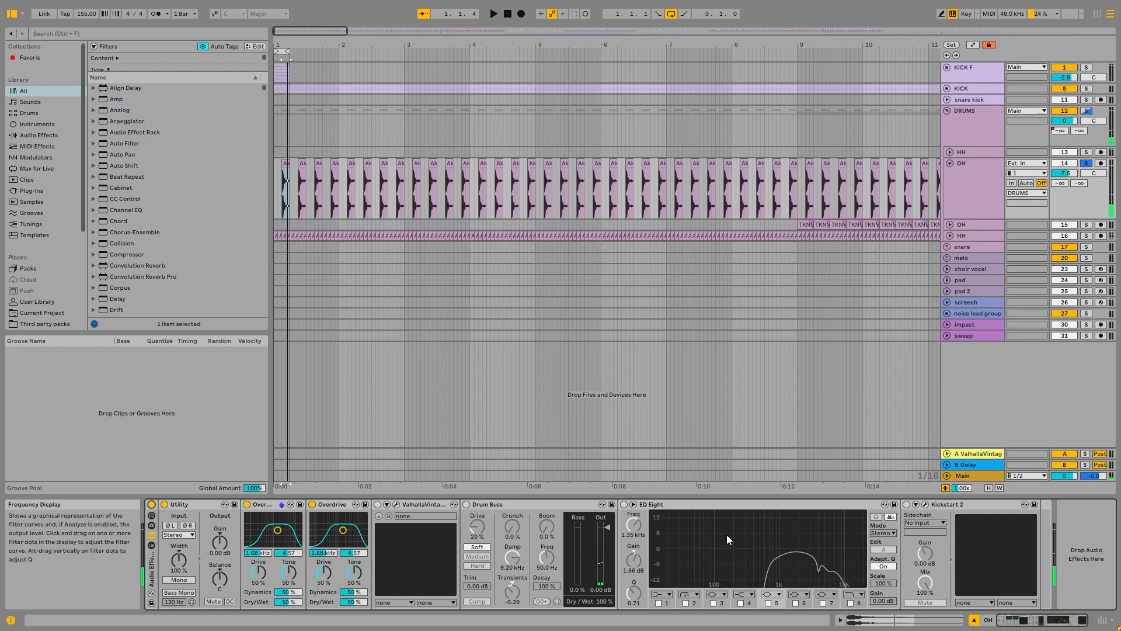
# Step: Examine the OH track's enlarged EQ Eight curve, then re-enable ValhallaVintageVerb and view its settings during playback
pyautogui.click(890, 516)
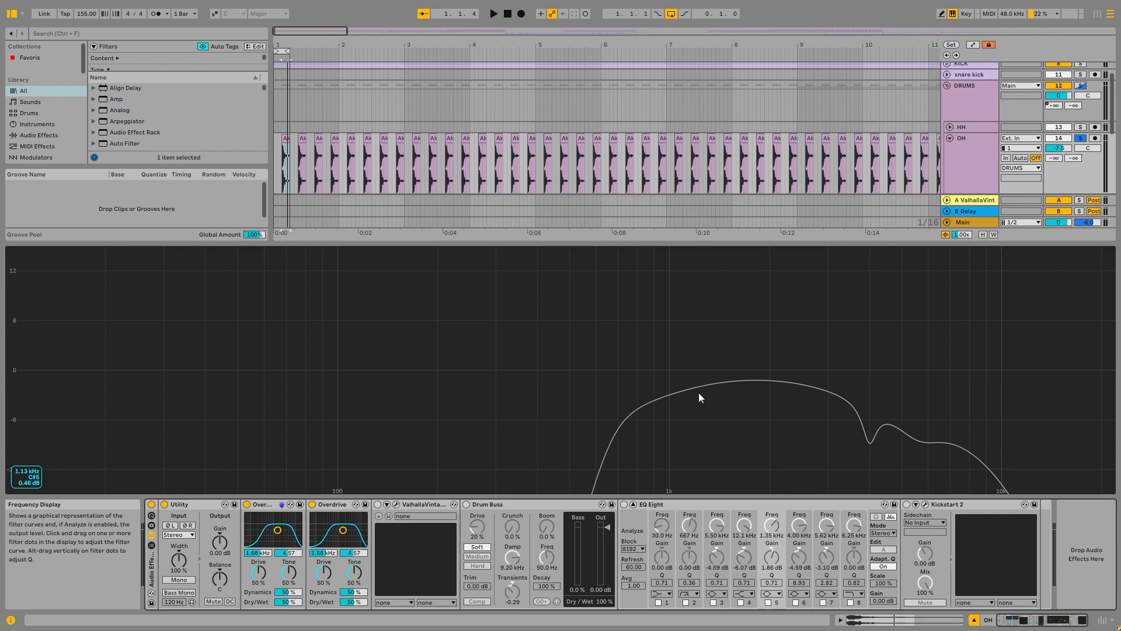
pyautogui.click(633, 504)
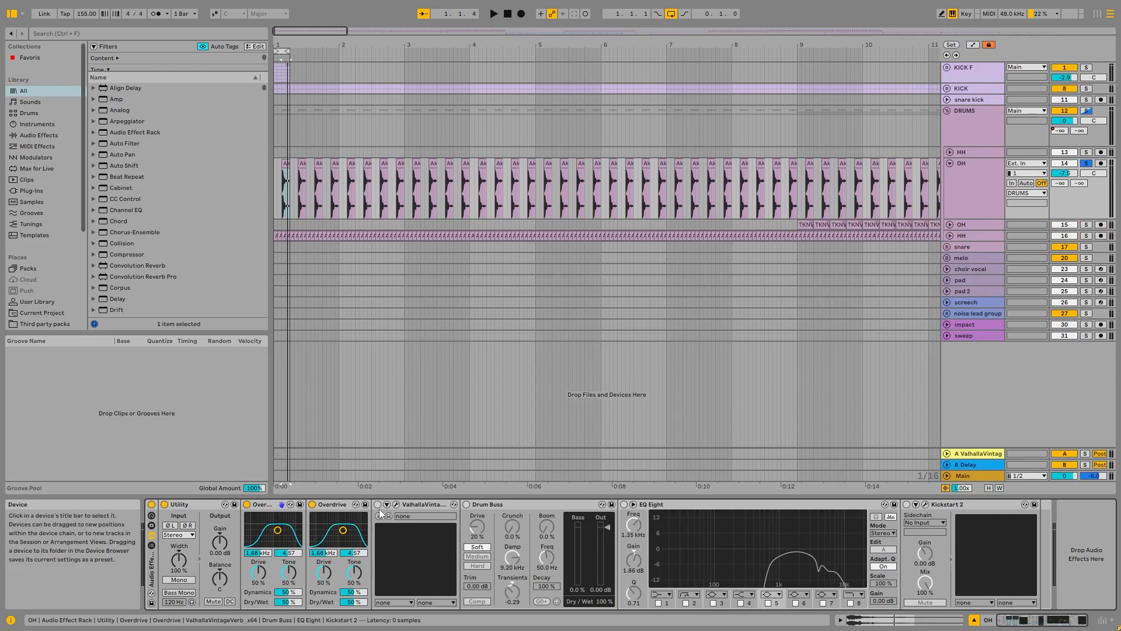
pyautogui.click(378, 504)
pyautogui.click(395, 503)
pyautogui.press('space')
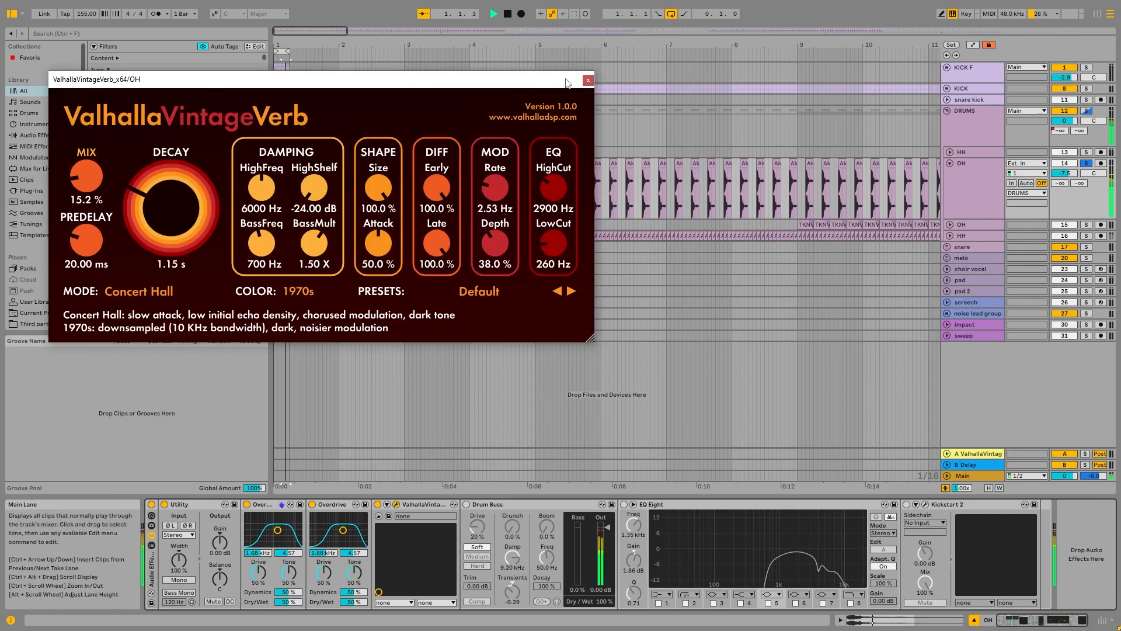
pyautogui.click(587, 81)
# Step: Re-enable Drum Buss, EQ Eight and Kickstart 2 one by one during playback and view Kickstart 2's settings
pyautogui.click(467, 504)
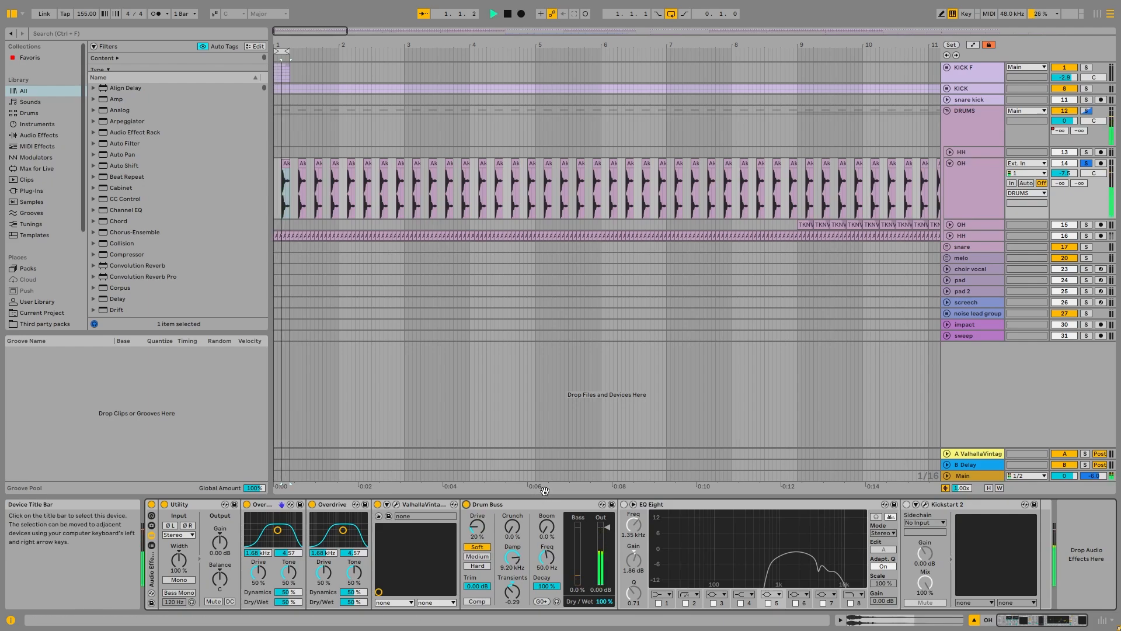
pyautogui.click(519, 506)
pyautogui.press('space')
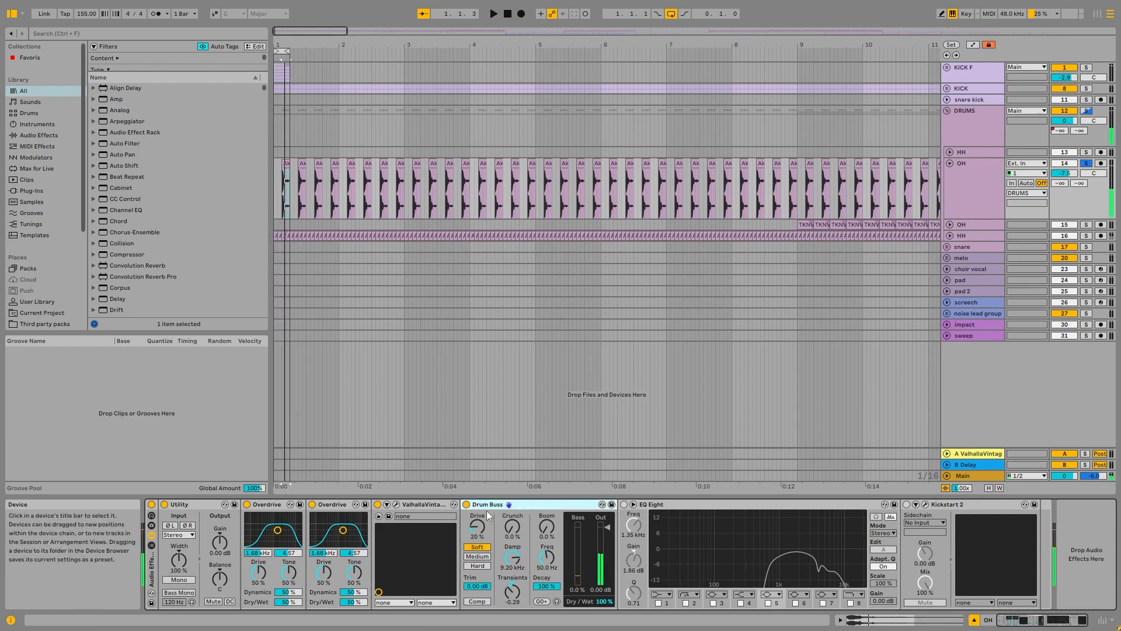
pyautogui.click(623, 504)
pyautogui.press('space')
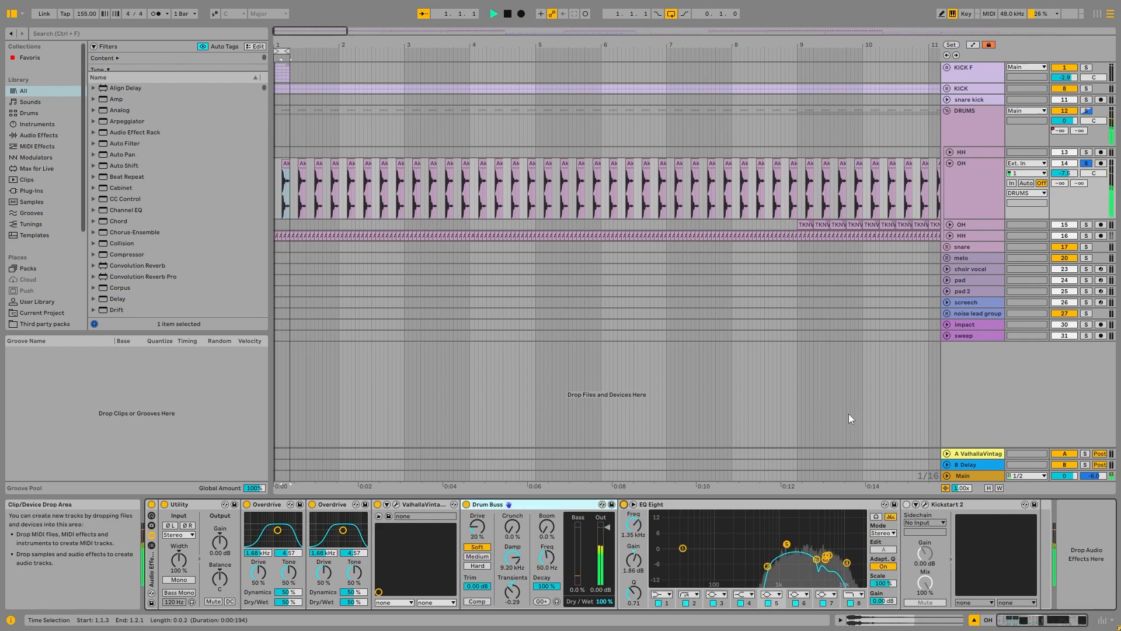
pyautogui.click(926, 504)
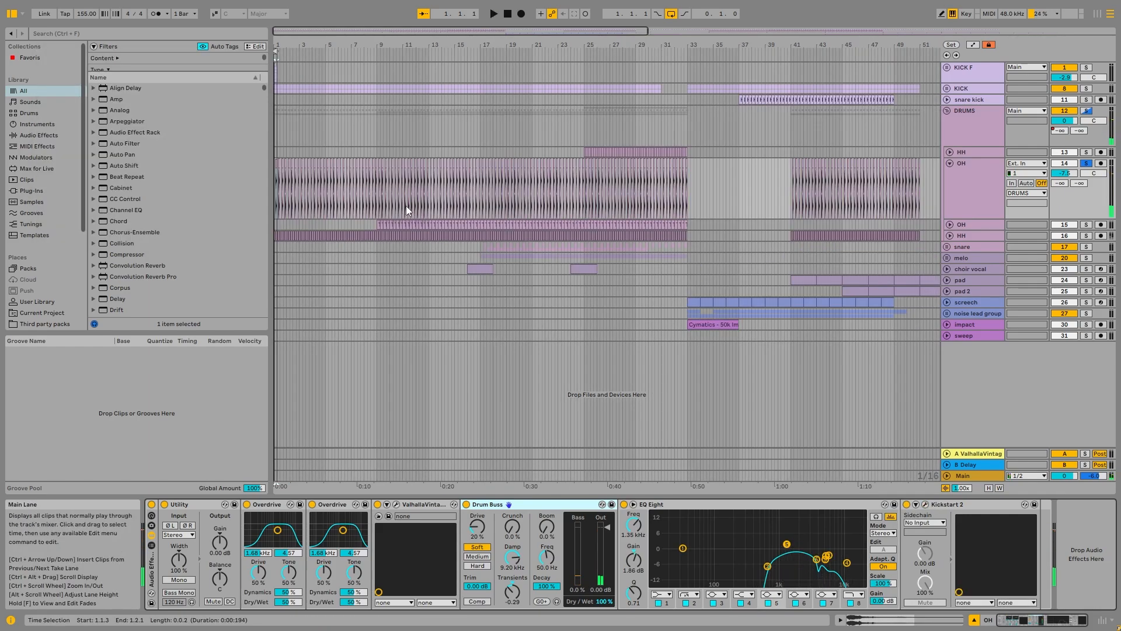
# Step: Fold the first OH track, then solo and unfold the second OH track
pyautogui.scroll(5, 407, 210)
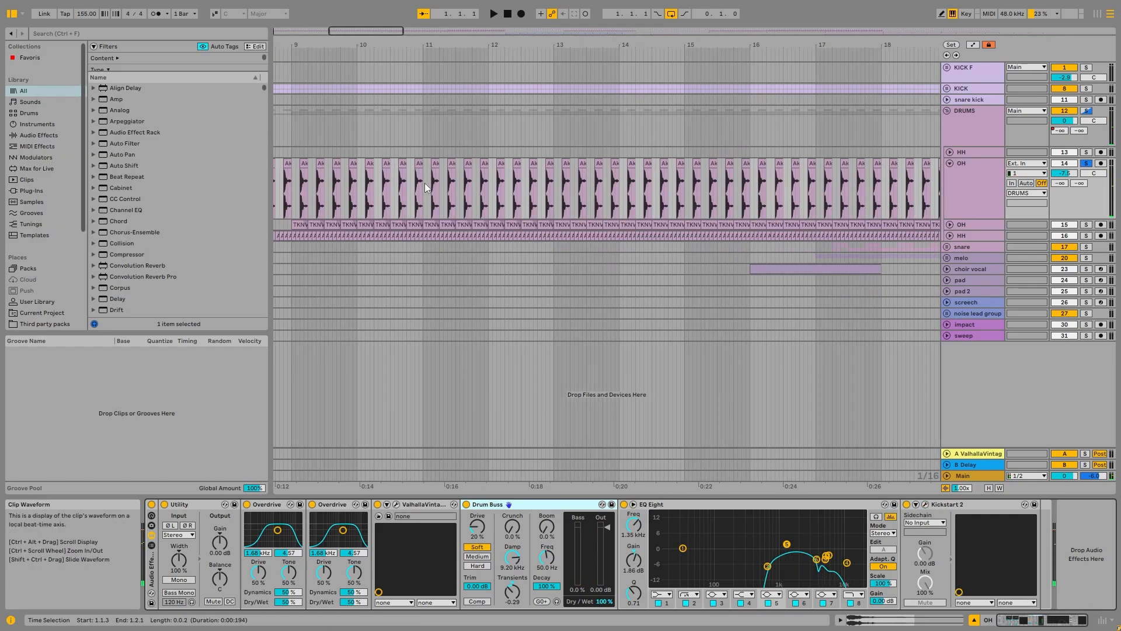
pyautogui.scroll(-3, 427, 185)
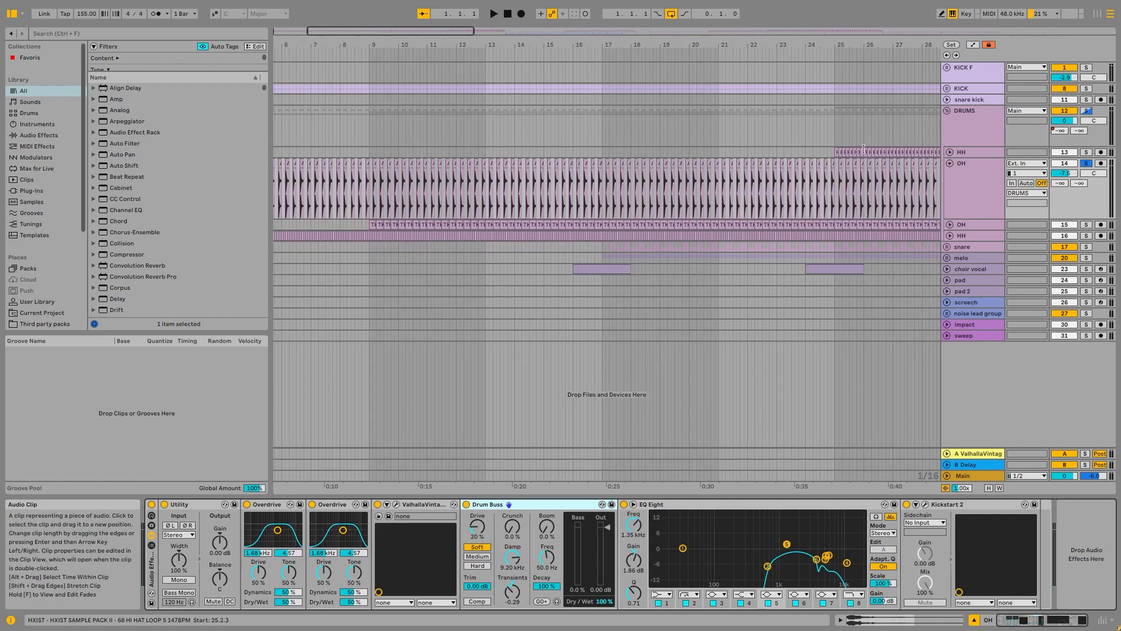
pyautogui.click(949, 162)
pyautogui.click(1086, 175)
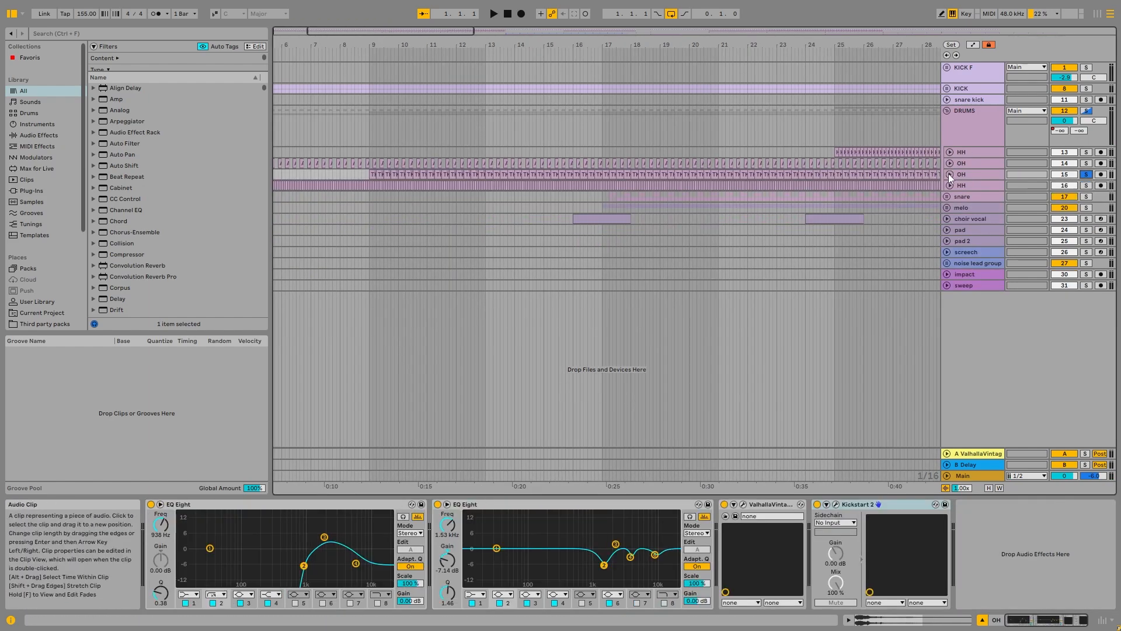
pyautogui.click(949, 174)
# Step: Play the second OH track's TKNVLT_HTDL4_ELYSIUM_HAT_150 clip from bar 9 and examine its waveform up close
pyautogui.press('space')
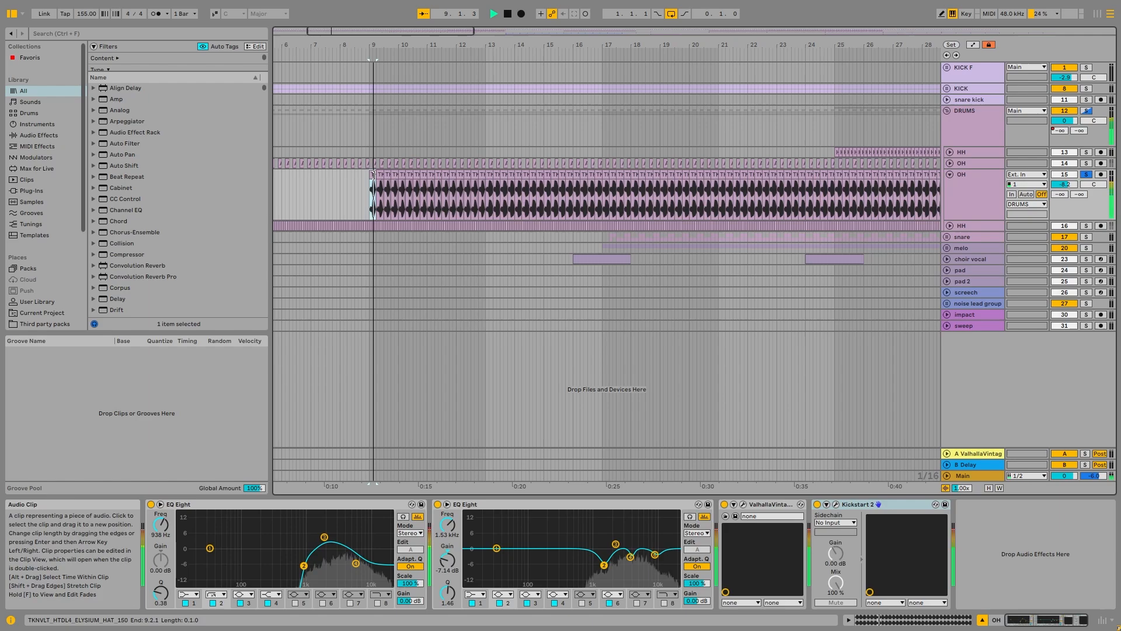
pyautogui.press('z')
pyautogui.press('space')
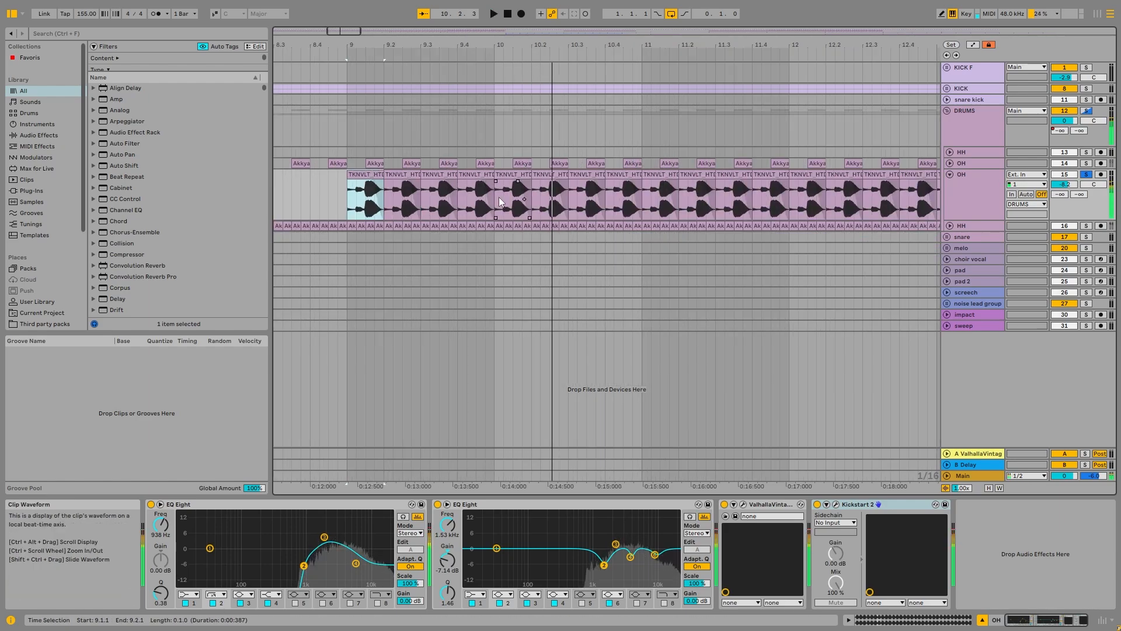
# Step: Group the second OH track's effects into an Audio Effect Rack, then bypass and re-enable the rack during playback
pyautogui.press('z')
pyautogui.scroll(-4, 597, 193)
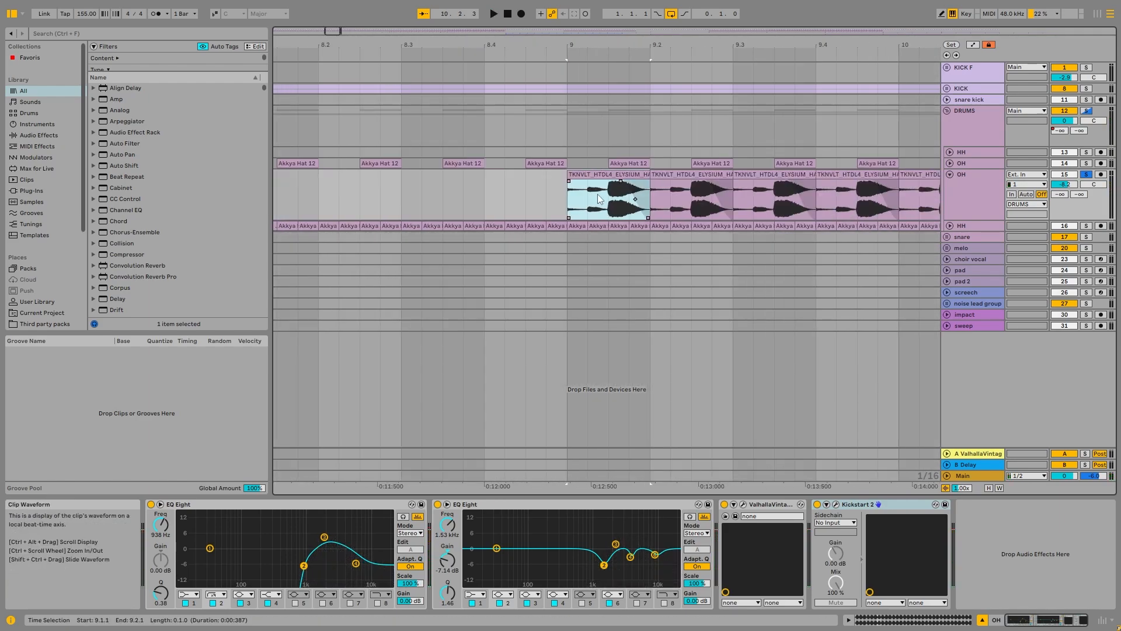
pyautogui.keyDown('shift'); pyautogui.click(179, 506); pyautogui.keyUp('shift')
pyautogui.hotkey('ctrl', 'g')
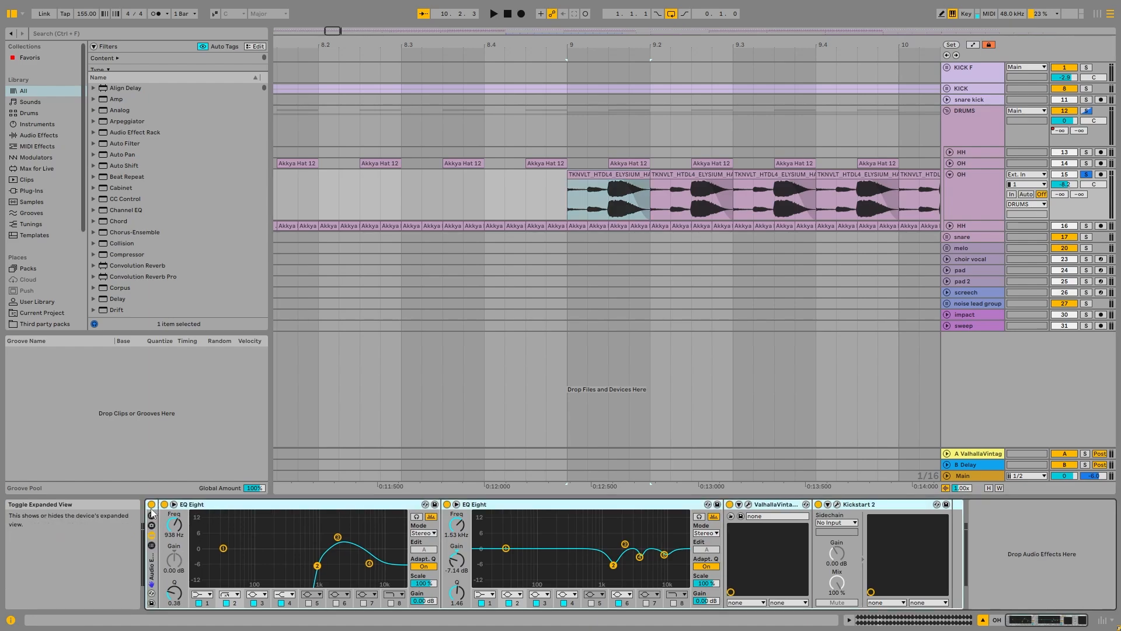
pyautogui.click(152, 505)
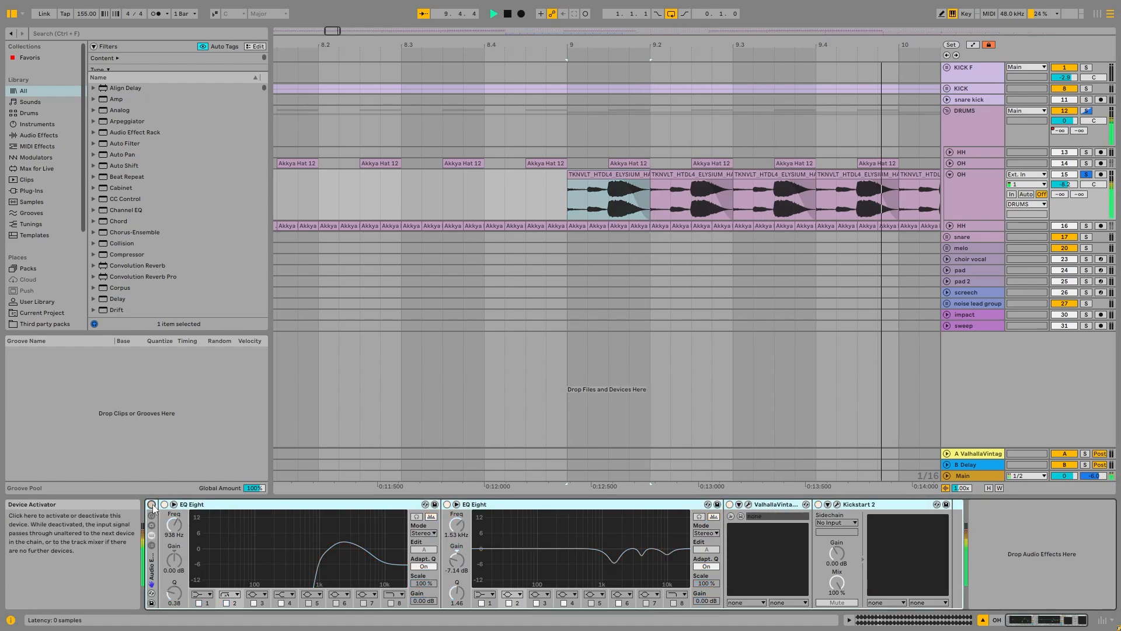
pyautogui.click(152, 506)
pyautogui.press('space')
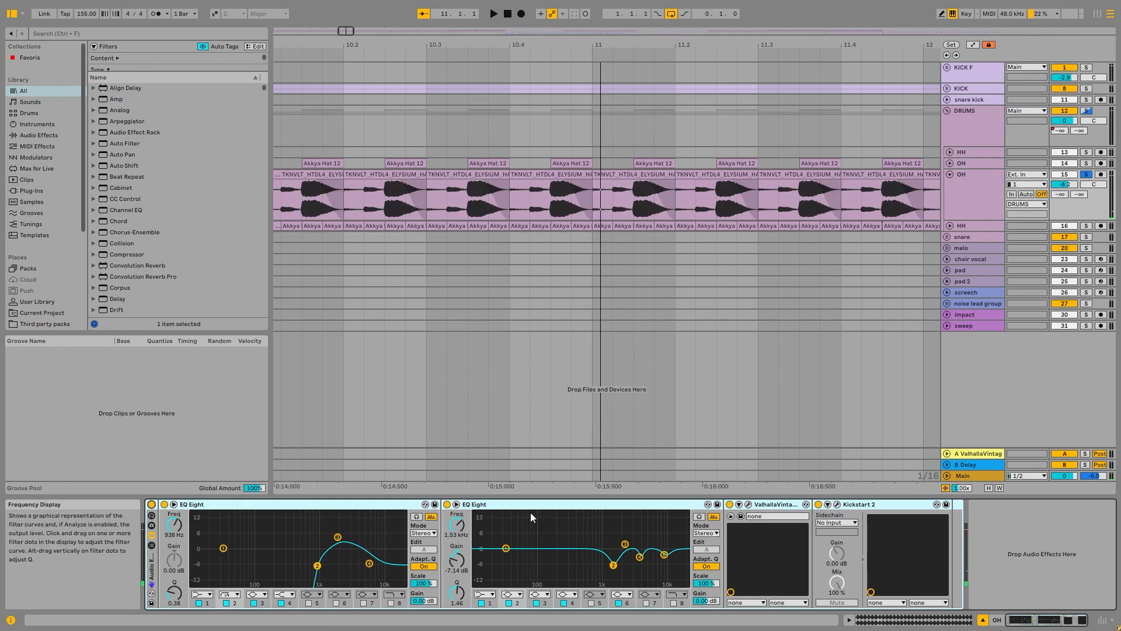
# Step: View the second OH track's ValhallaVintageVerb settings, close the plug-in window and select Kickstart 2
pyautogui.click(748, 504)
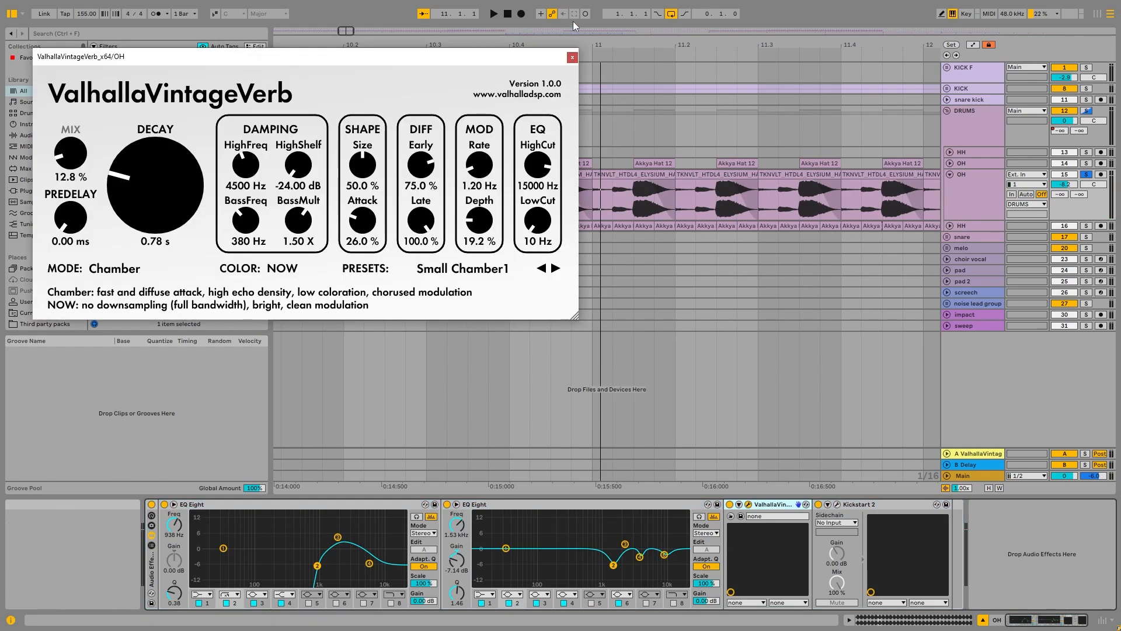
pyautogui.click(572, 57)
pyautogui.click(843, 505)
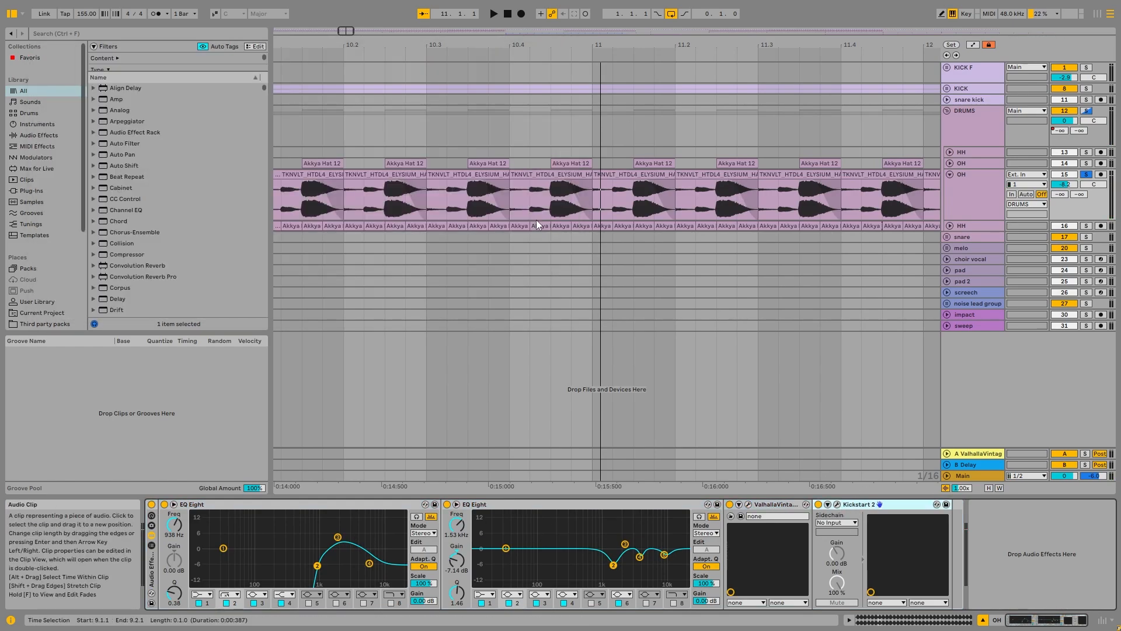
# Step: Unfold and solo the lower HH track and play it from bar 7.4
pyautogui.scroll(-5, 538, 226)
pyautogui.click(950, 226)
pyautogui.click(334, 236)
pyautogui.press('space')
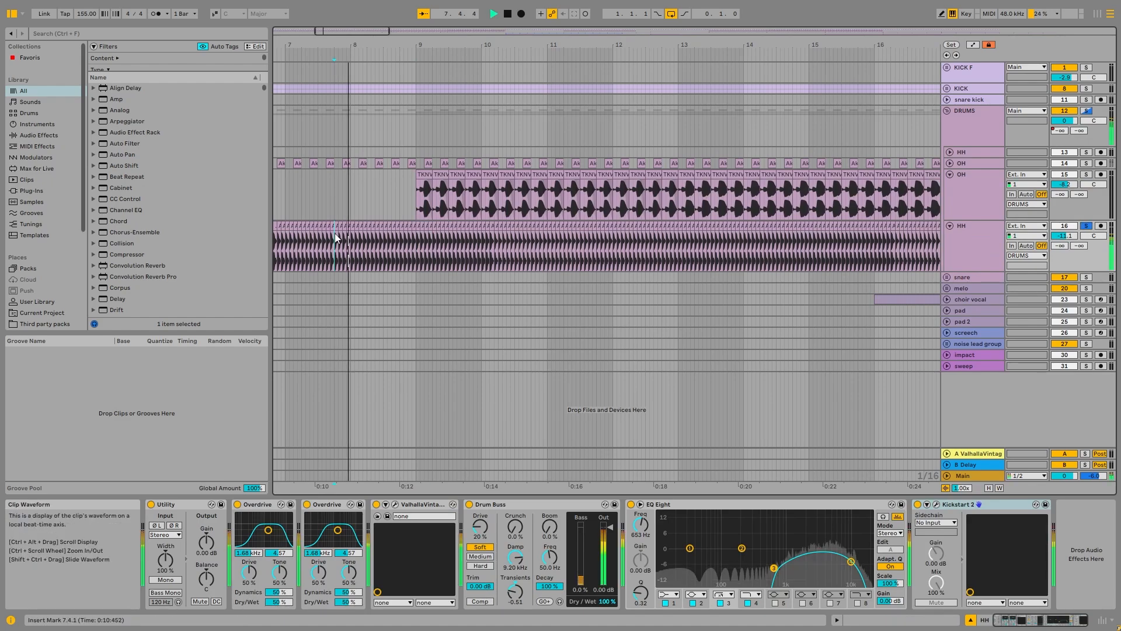
# Step: Play the lower HH track's Akkya Hat 12 clip near the song's start and examine its waveform up close
pyautogui.scroll(-8, 334, 236)
pyautogui.scroll(15, 275, 238)
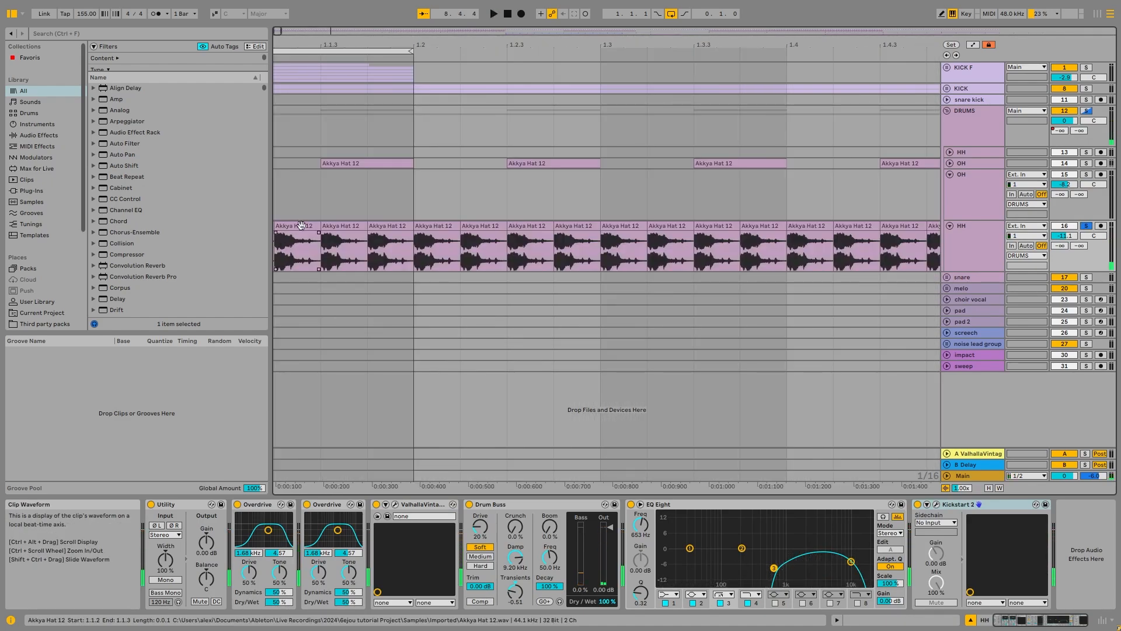
pyautogui.click(301, 225)
pyautogui.press('space')
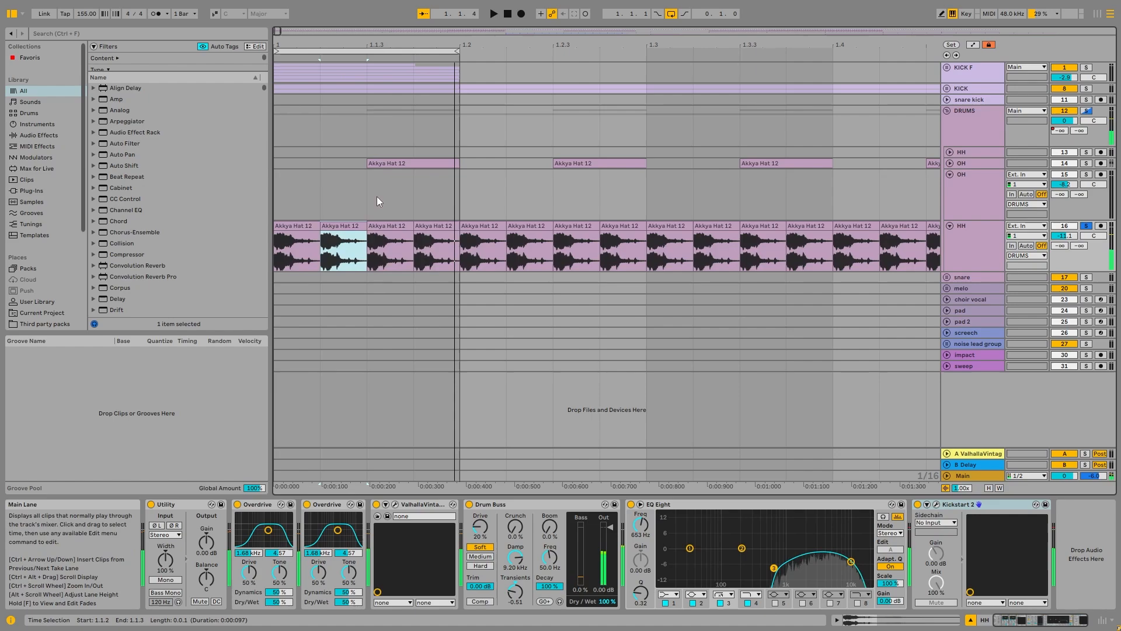
# Step: Unfold the first OH track to compare its Akkya Hat 12 waveform with the HH clips, and fold it again
pyautogui.click(383, 163)
pyautogui.click(950, 164)
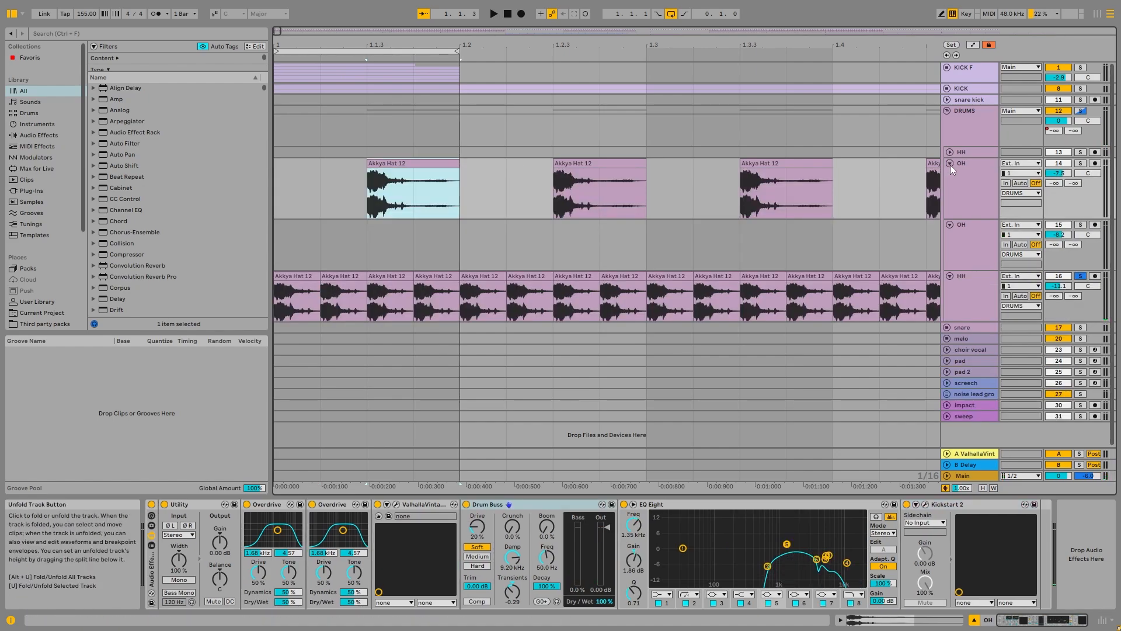
pyautogui.click(950, 164)
# Step: Go through the lower HH track's effects chain: both Overdrives, EQ Eight and Kickstart 2
pyautogui.click(965, 234)
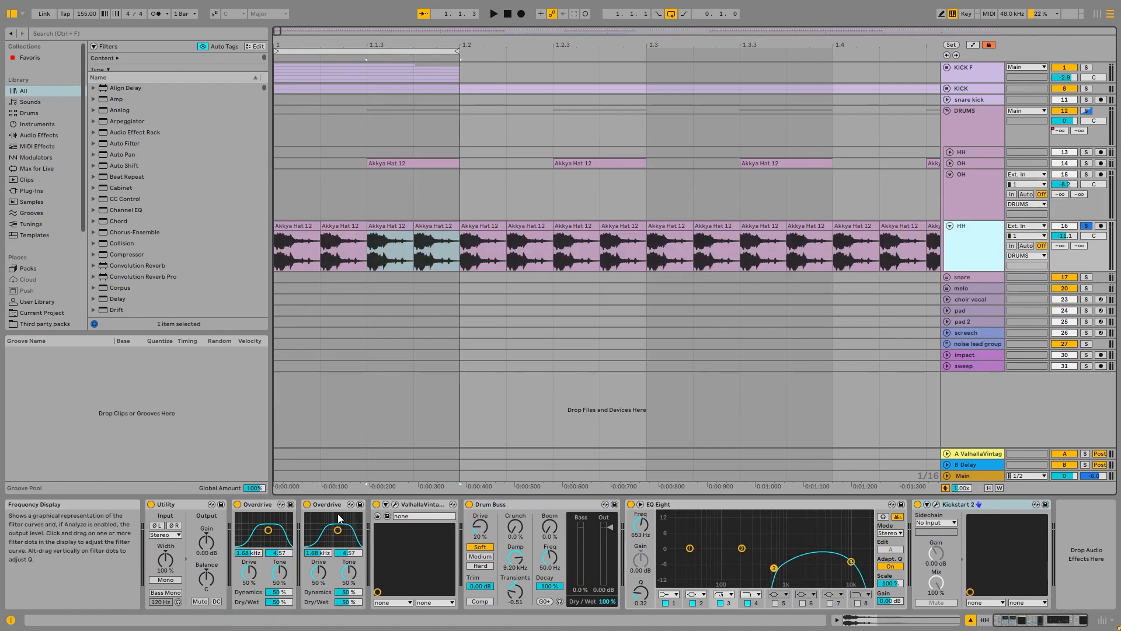
pyautogui.click(266, 503)
pyautogui.click(324, 504)
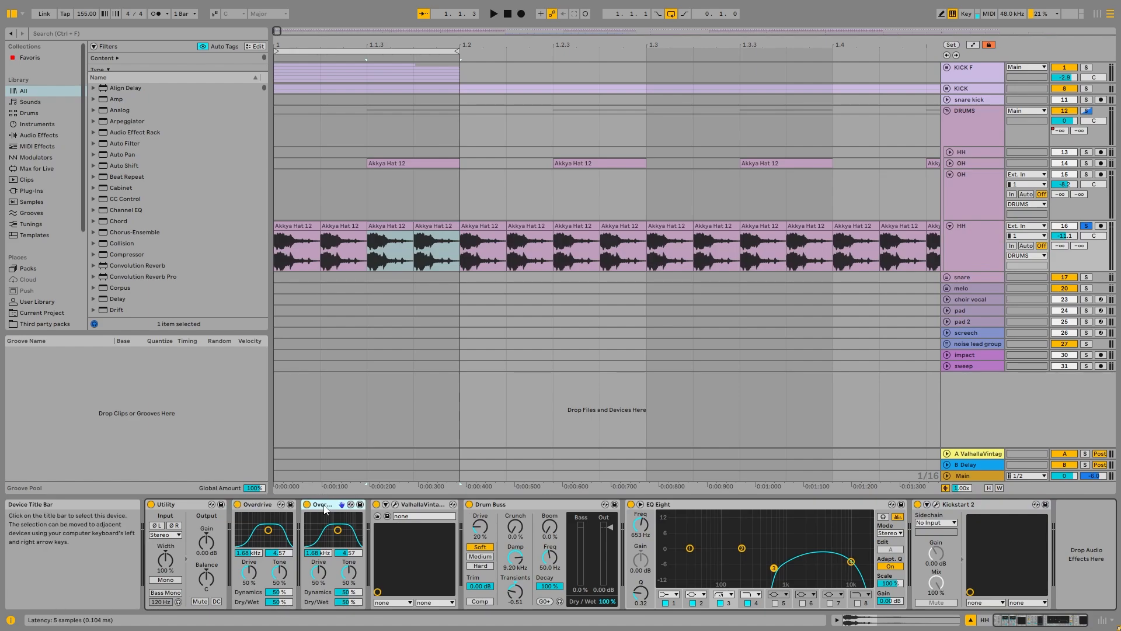
pyautogui.click(802, 505)
pyautogui.click(976, 505)
# Step: Select the second OH track's TKNVLT_HTDL4_ELYSIUM_HAT_150 clip at bar 10.3 and solo the track
pyautogui.scroll(-10, 520, 300)
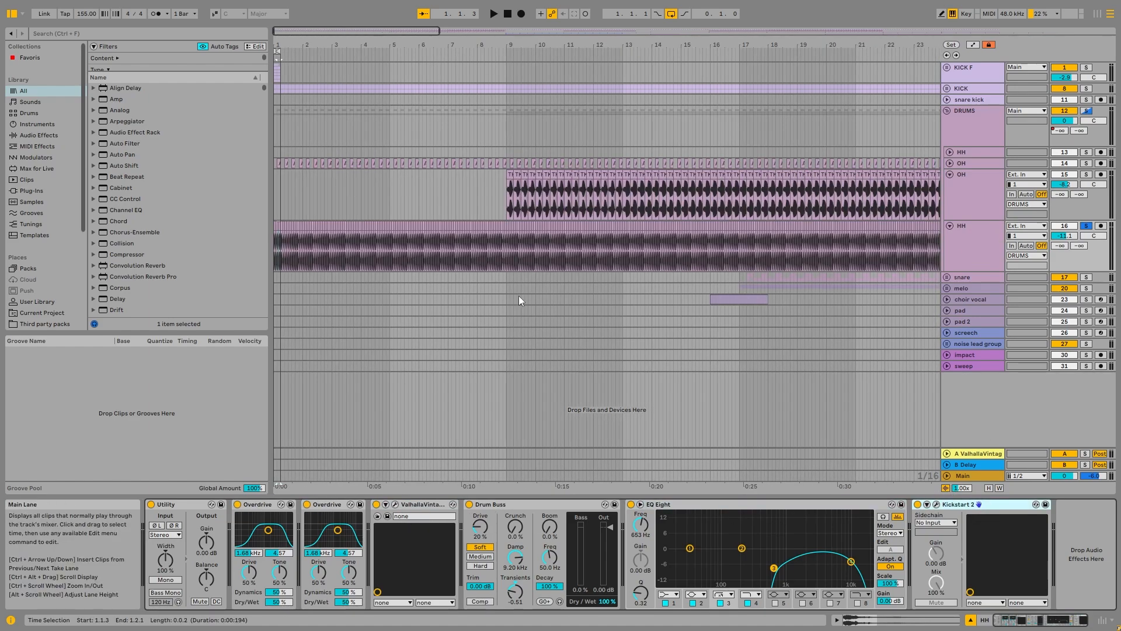
pyautogui.scroll(5, 392, 238)
pyautogui.click(418, 175)
pyautogui.click(1084, 174)
pyautogui.scroll(5, 430, 202)
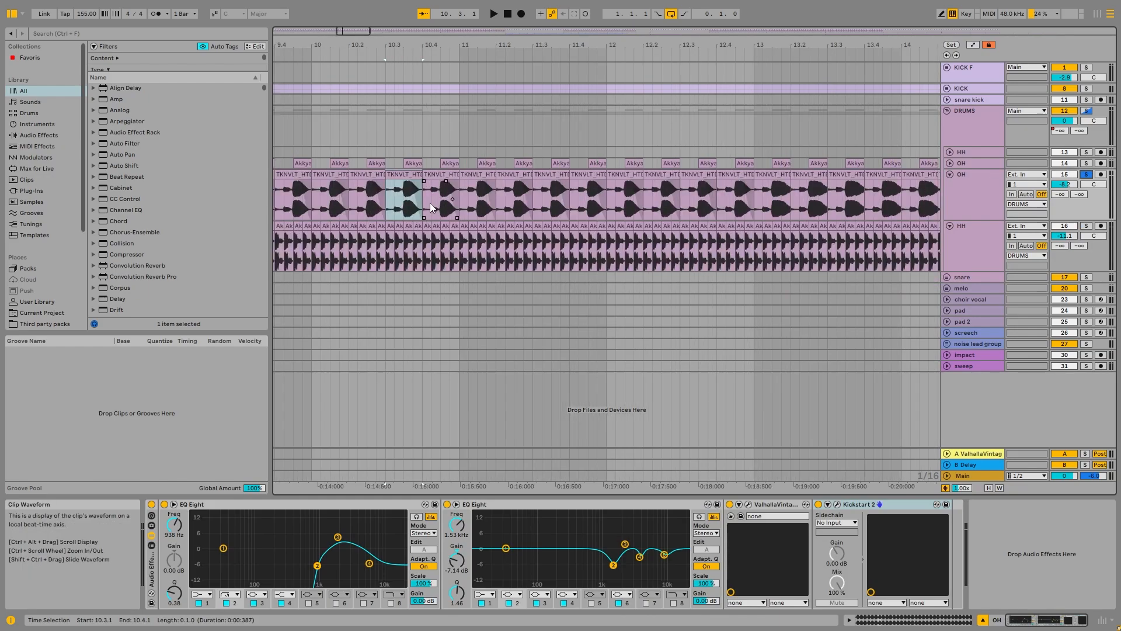
# Step: Open the first OH track's Akkya Hat 12 clip before bar 11, return to its effects and solo the track
pyautogui.doubleClick(486, 164)
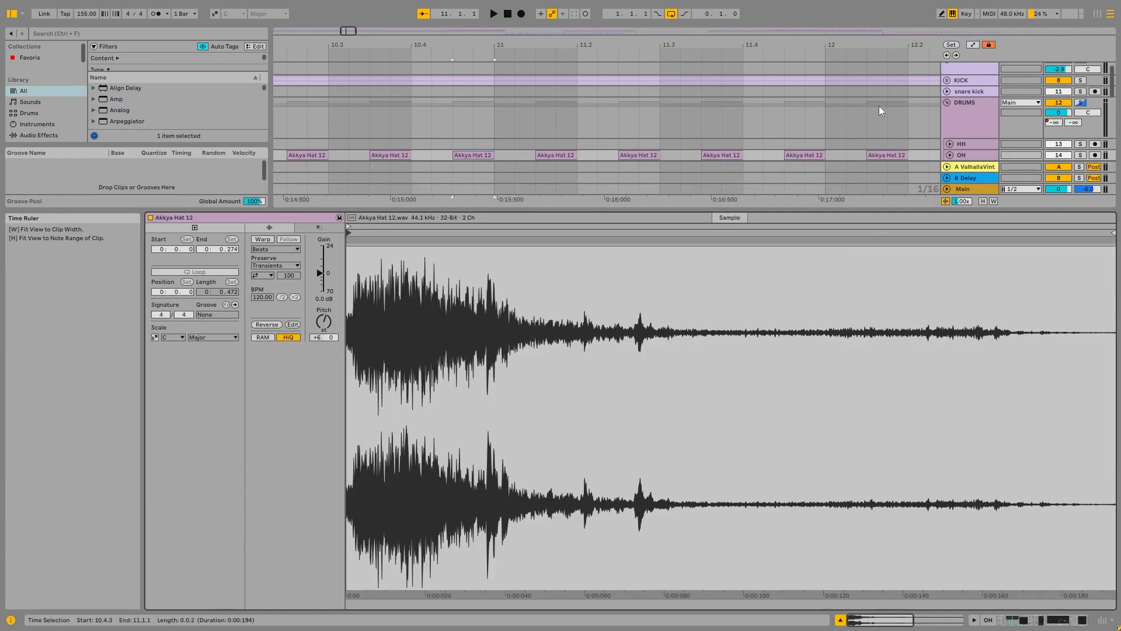
pyautogui.click(978, 117)
pyautogui.click(983, 196)
pyautogui.click(1085, 164)
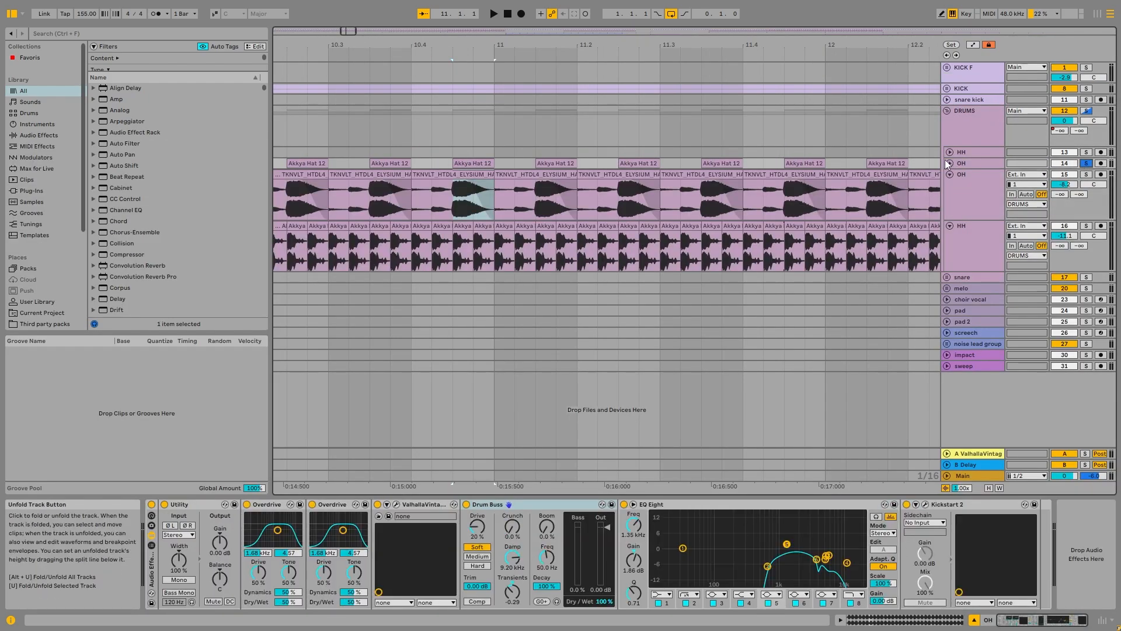
# Step: Play and unfold the first OH track, check the Akkya Hat 12 clip's pitch setting and return to the effects
pyautogui.press('space')
pyautogui.click(948, 162)
pyautogui.doubleClick(476, 163)
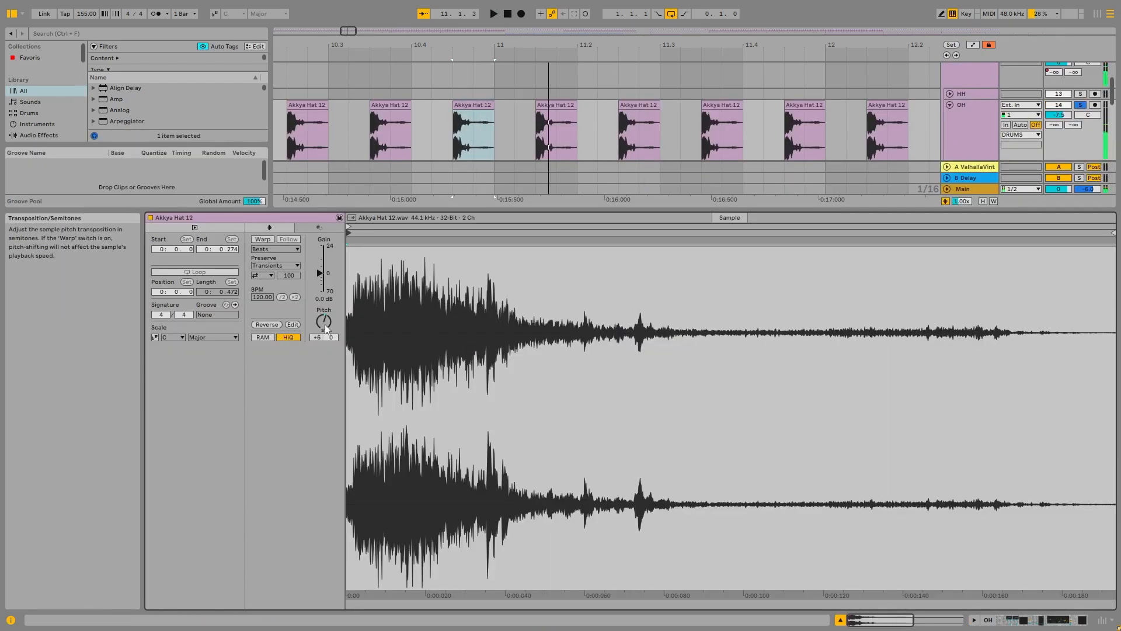
pyautogui.scroll(6, 325, 324)
pyautogui.click(968, 117)
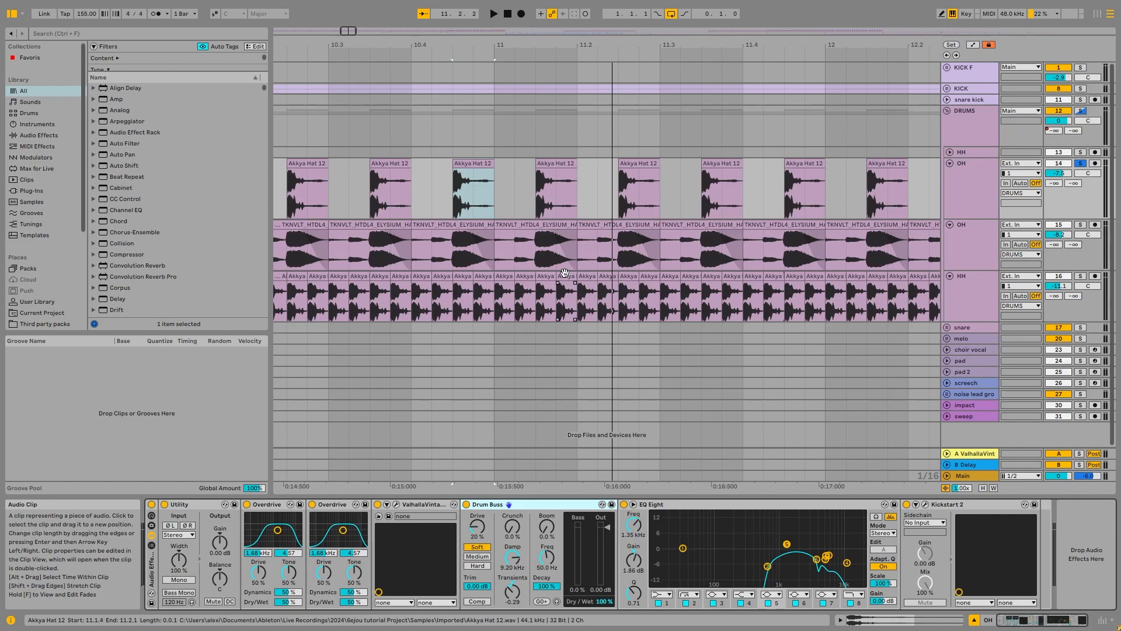
# Step: Solo the second OH track and play its hat clips from bar 11.2
pyautogui.click(602, 231)
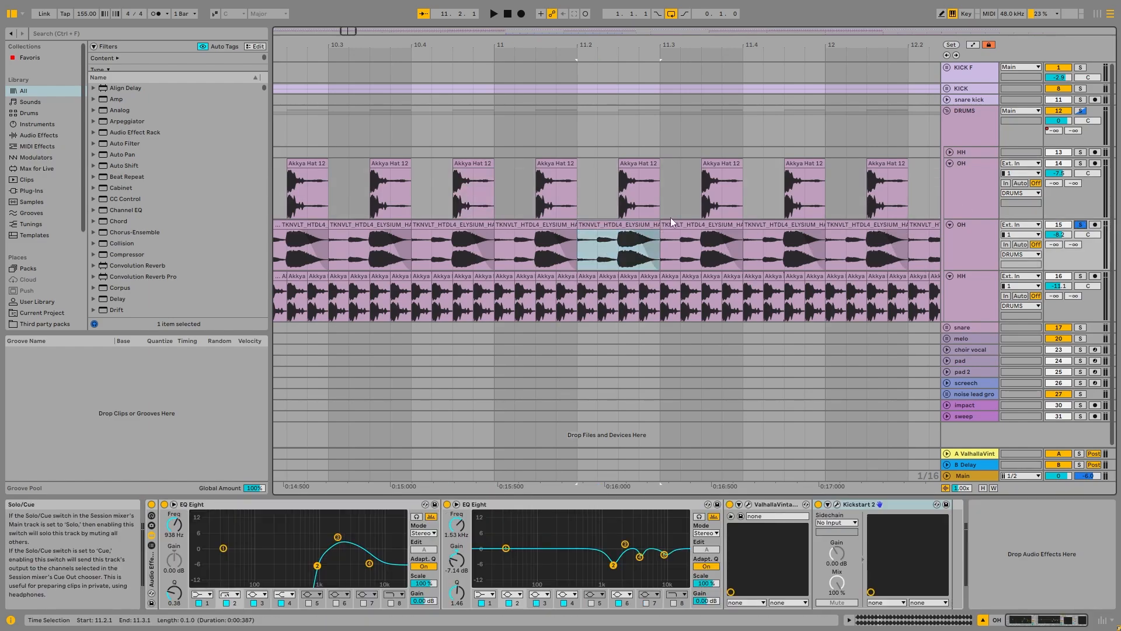
pyautogui.press('space')
pyautogui.scroll(-5, 642, 236)
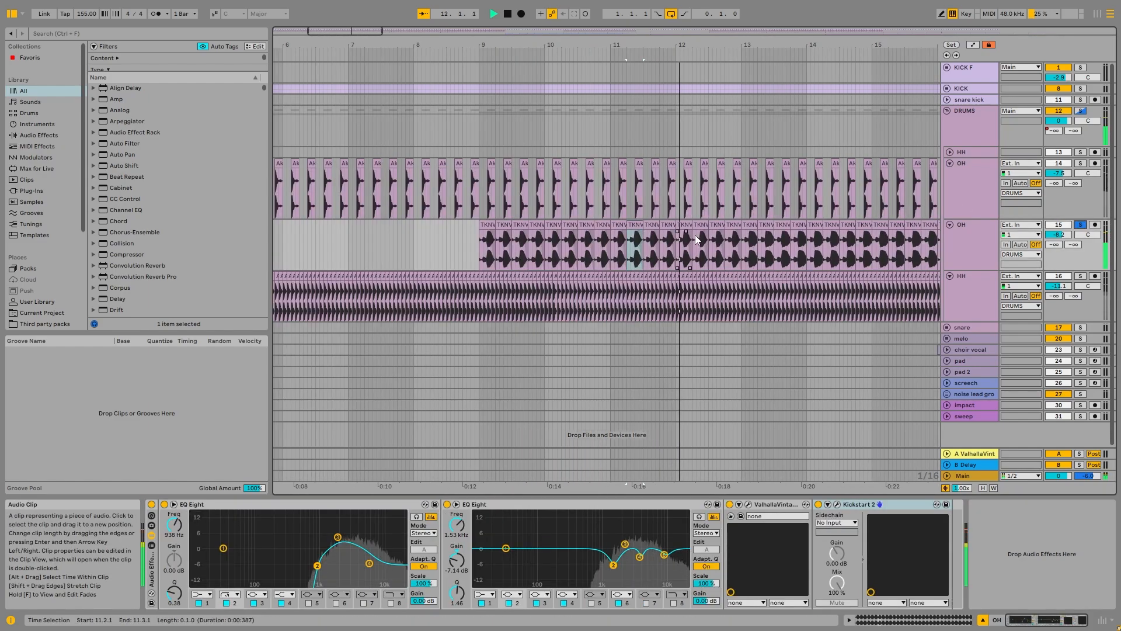
pyautogui.scroll(-3, 709, 236)
pyautogui.scroll(3, 708, 235)
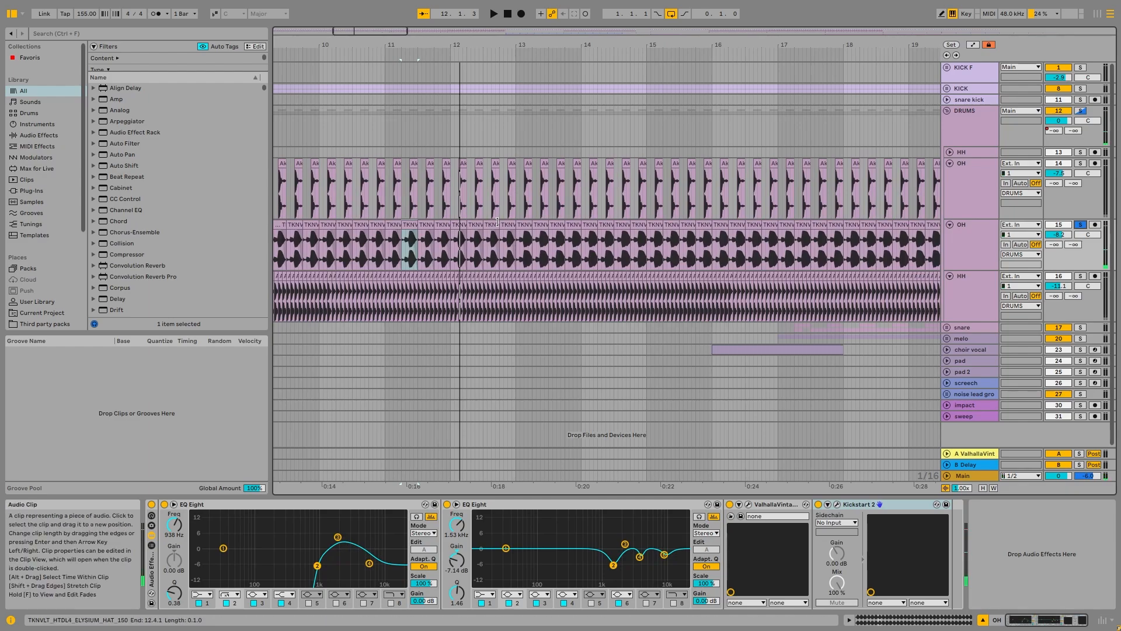
# Step: Play the second OH track's clips from bar 13, then remove the solo and hear them with the full mix
pyautogui.click(523, 224)
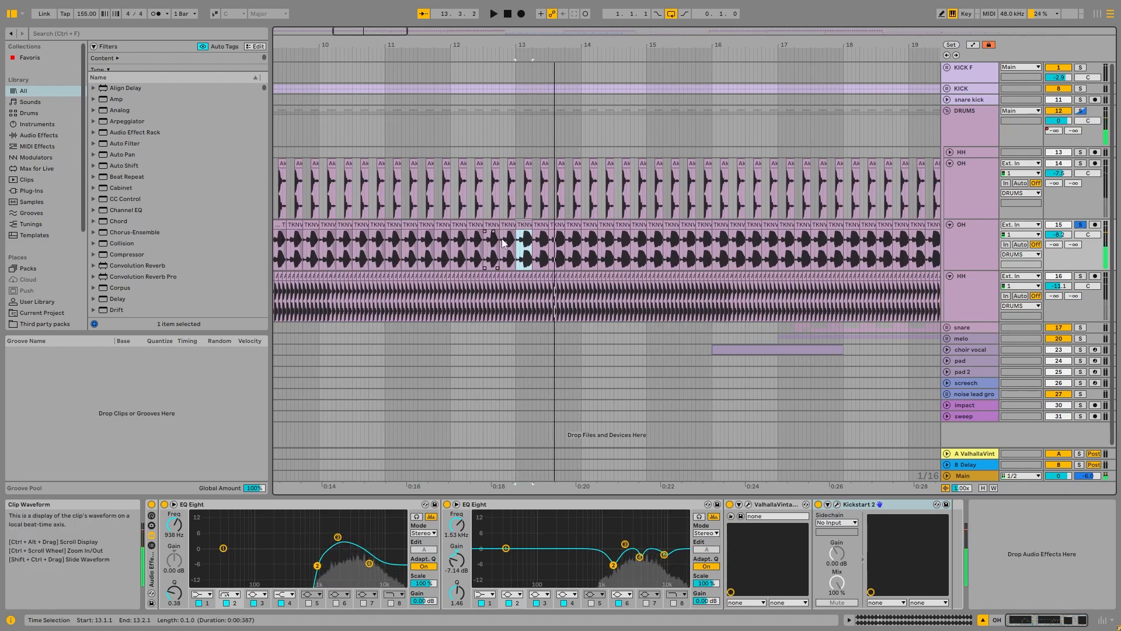
pyautogui.press('z')
pyautogui.scroll(-5, 549, 248)
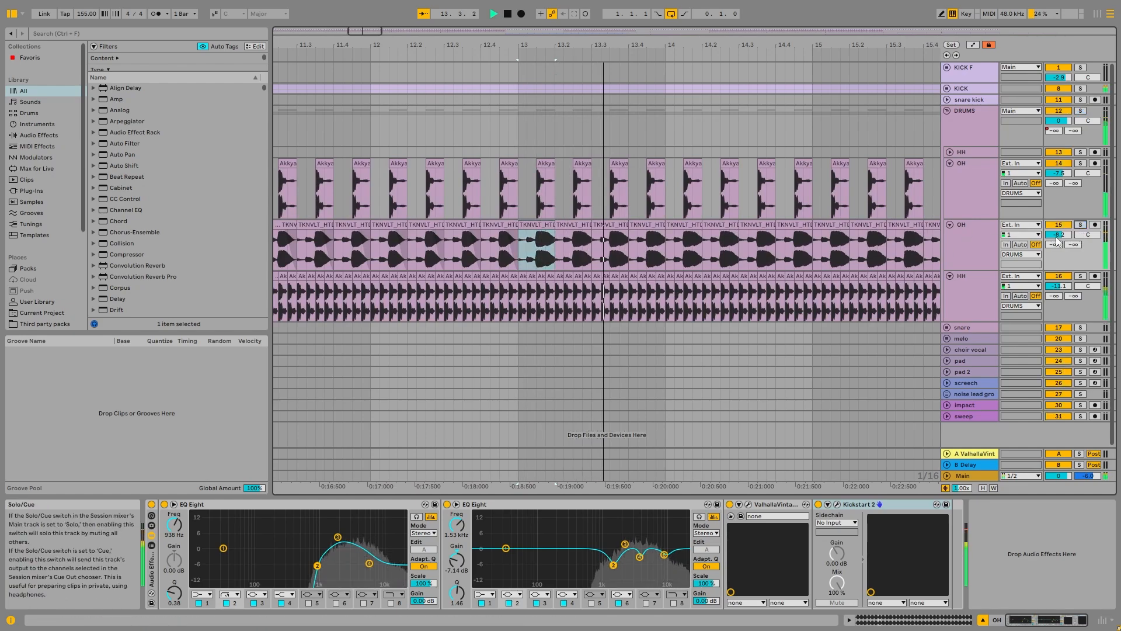
pyautogui.click(410, 224)
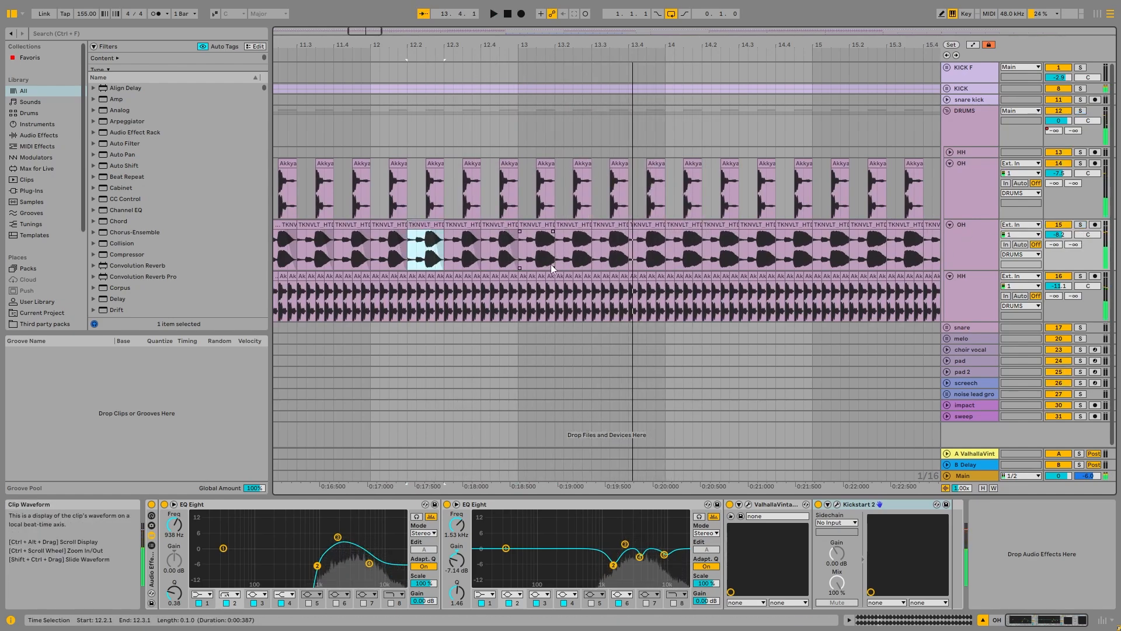
pyautogui.scroll(-6, 552, 260)
pyautogui.press('space')
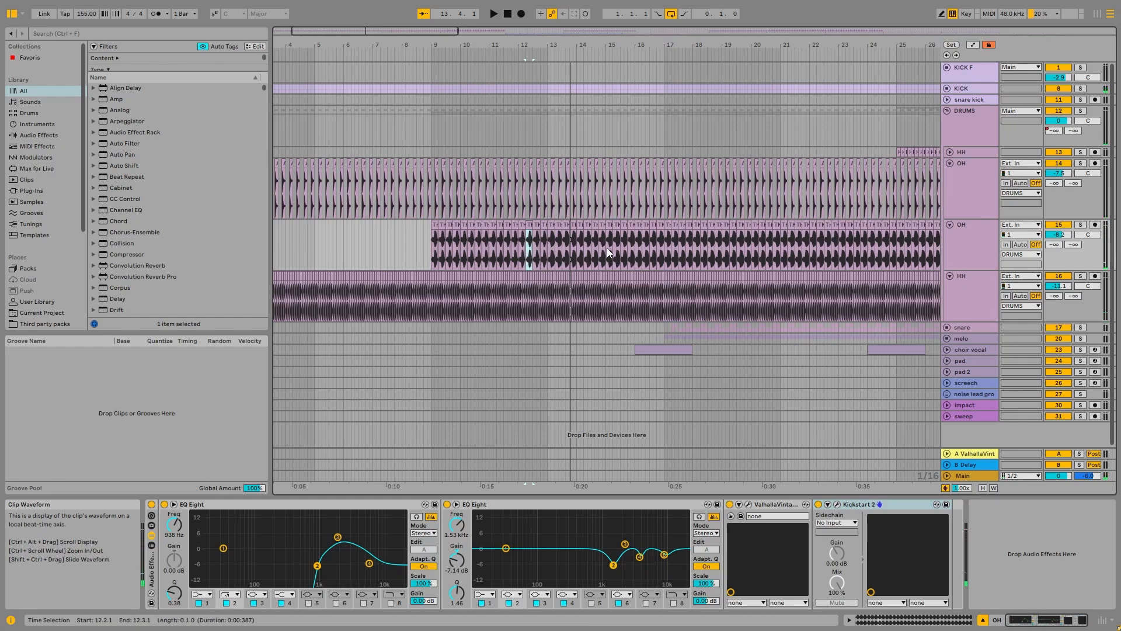
# Step: Unfold the first HH track and examine the waveforms of its HXIST hat loop clips at bar 25
pyautogui.scroll(7, 415, 301)
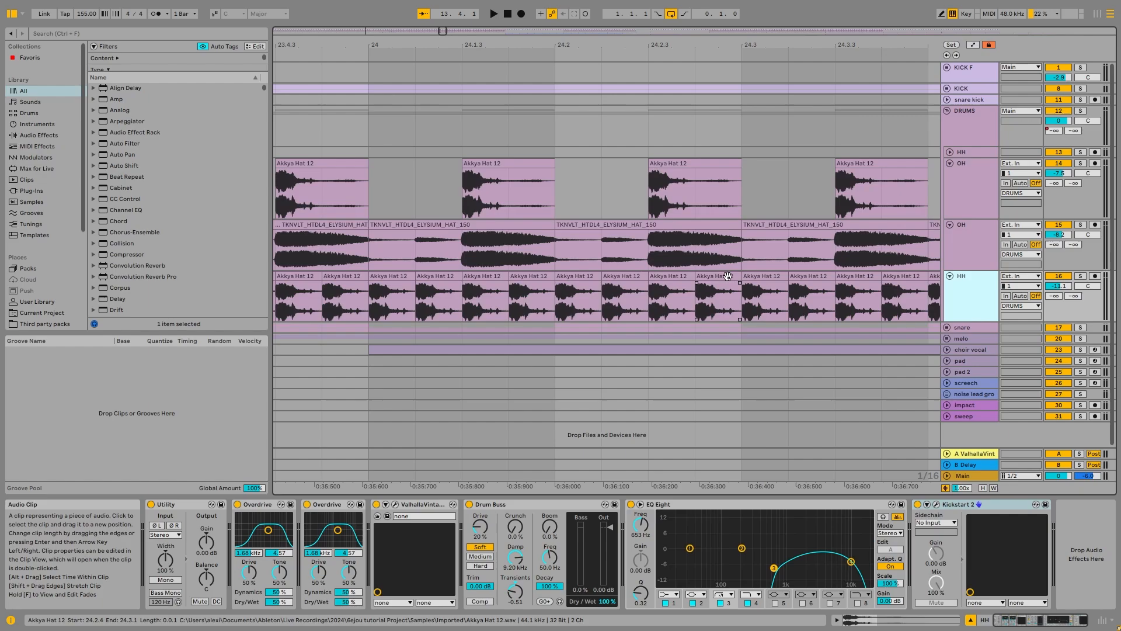
pyautogui.click(718, 294)
pyautogui.scroll(-7, 734, 155)
pyautogui.click(825, 151)
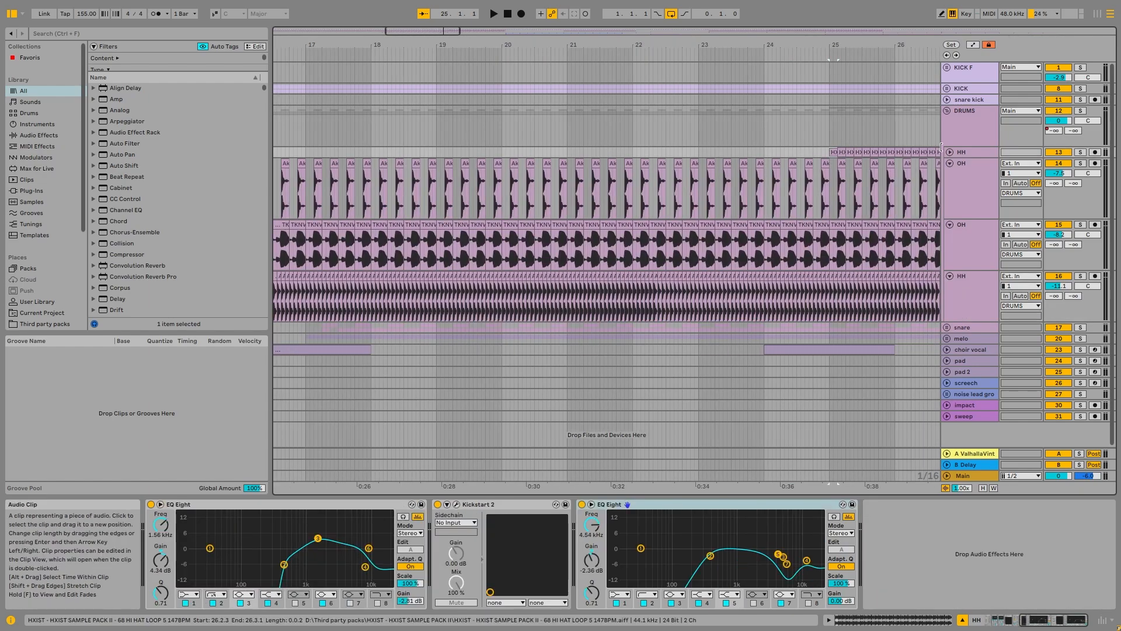
pyautogui.scroll(8, 859, 171)
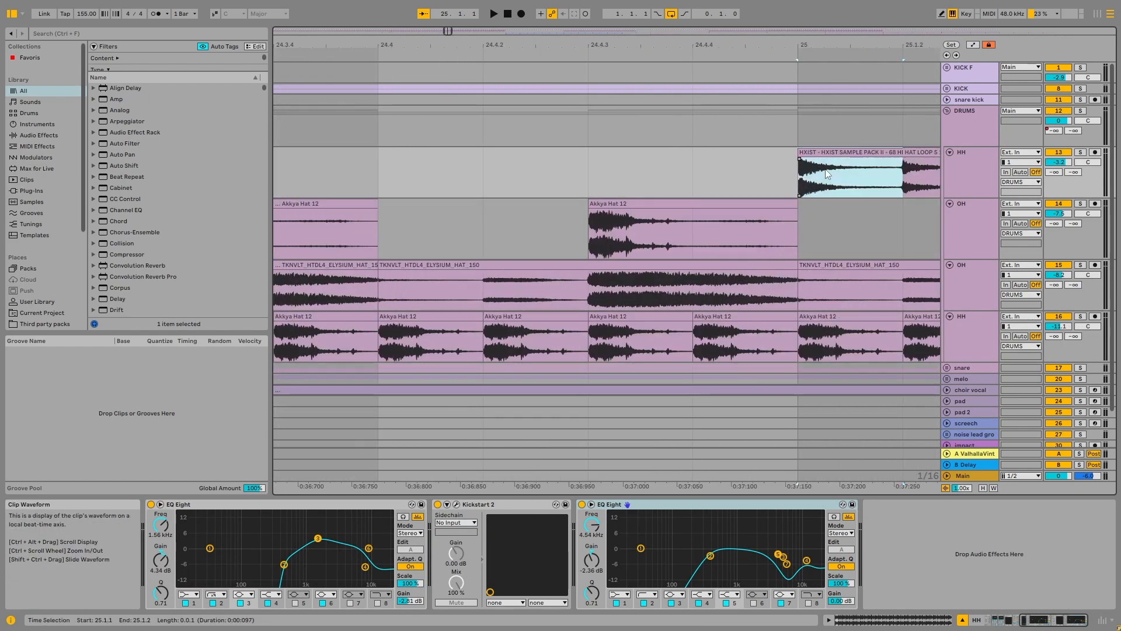
pyautogui.scroll(-3, 849, 169)
pyautogui.click(882, 177)
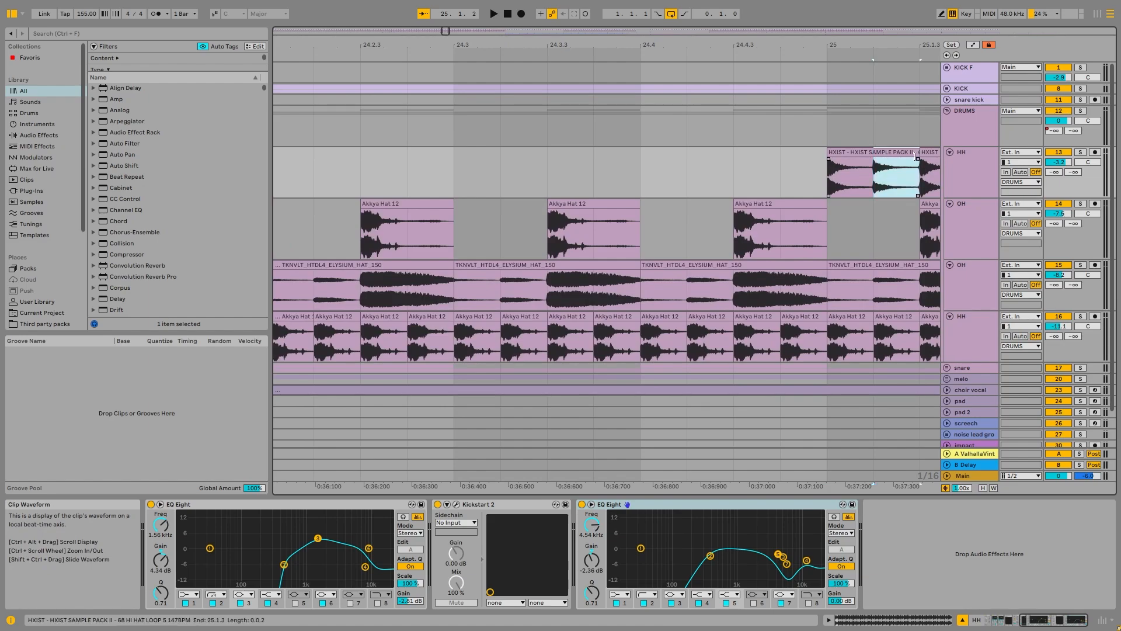
# Step: Fold the first HH and first OH tracks
pyautogui.scroll(-5, 887, 167)
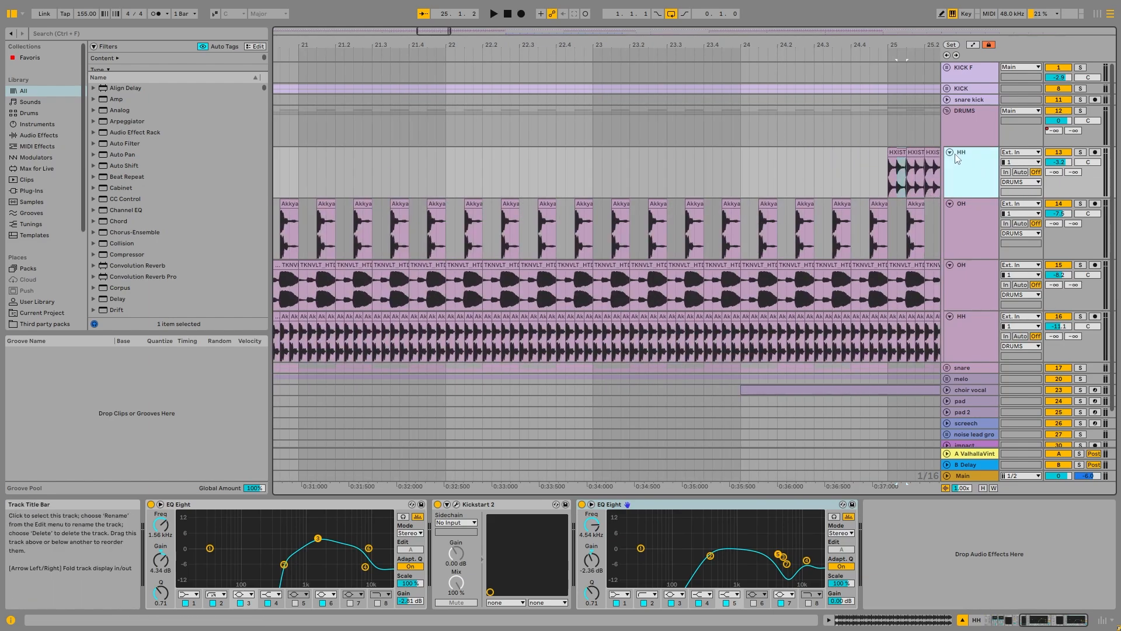
pyautogui.press('Left')
pyautogui.click(955, 178)
pyautogui.press('Left')
pyautogui.click(954, 179)
# Step: View the DRUMS group's EQ Eight, then fold the second OH and lower HH tracks
pyautogui.click(968, 120)
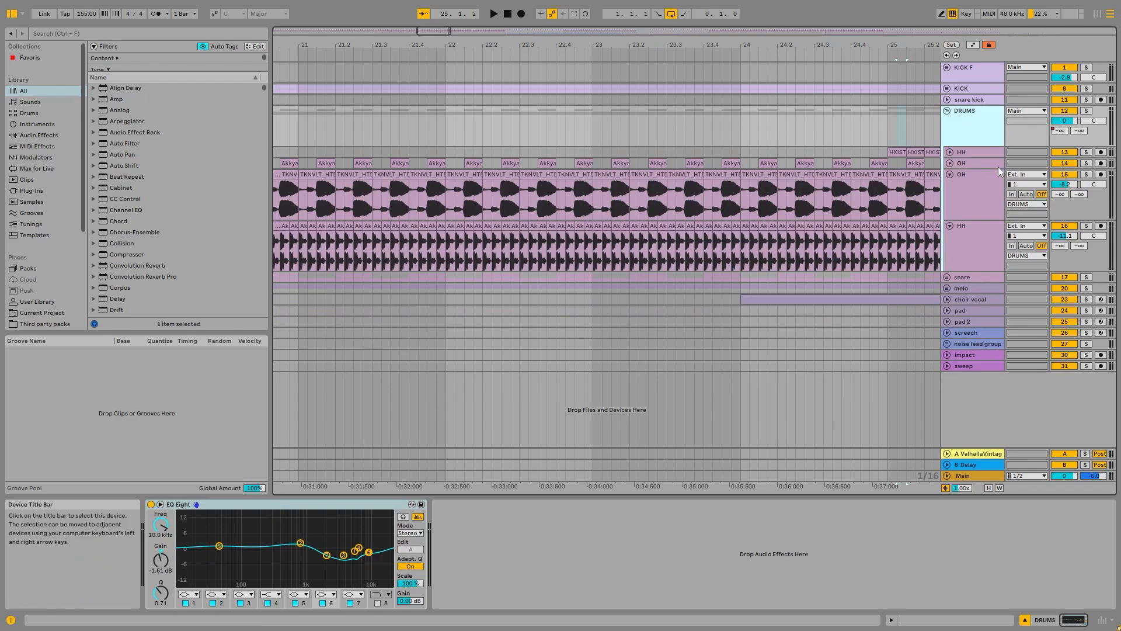
pyautogui.click(968, 202)
pyautogui.click(956, 235)
pyautogui.click(950, 227)
pyautogui.click(950, 174)
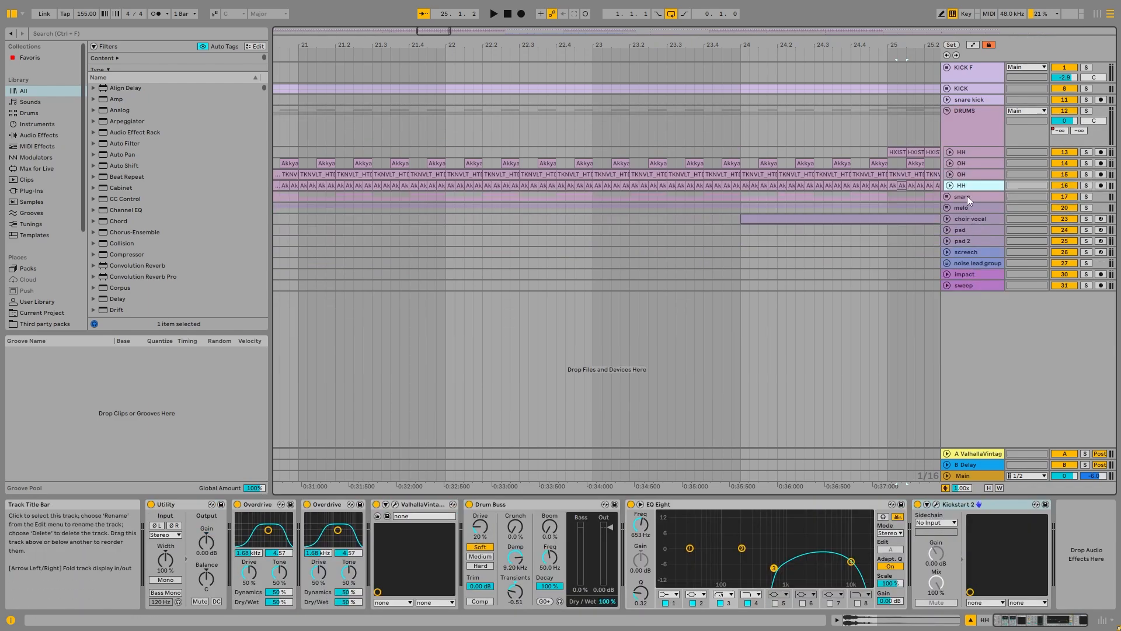
# Step: Unfold and solo the snare group, then play its snare and snare punch layers from bar 17.2
pyautogui.click(967, 197)
pyautogui.click(947, 197)
pyautogui.scroll(-5, 523, 232)
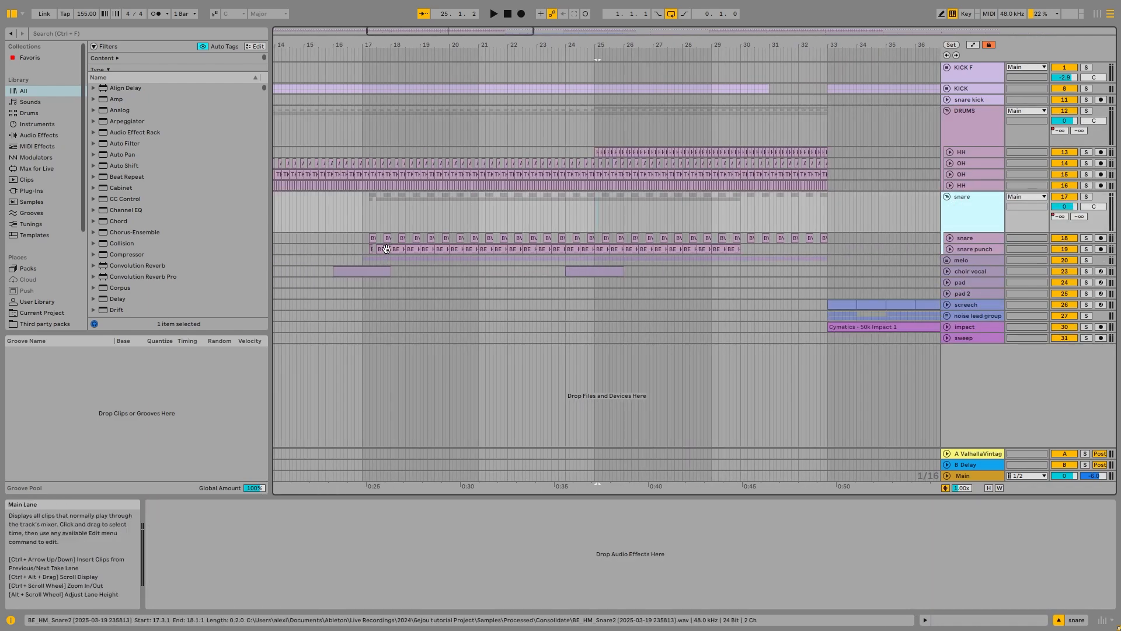
pyautogui.click(386, 248)
pyautogui.click(1085, 196)
pyautogui.press('space')
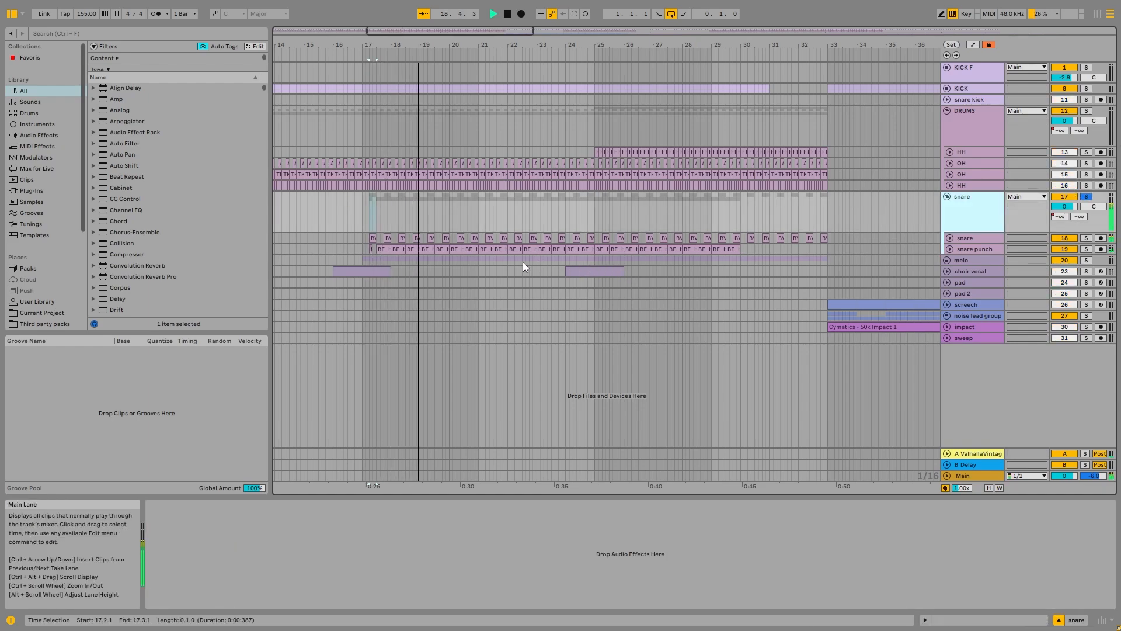
pyautogui.scroll(2, 376, 247)
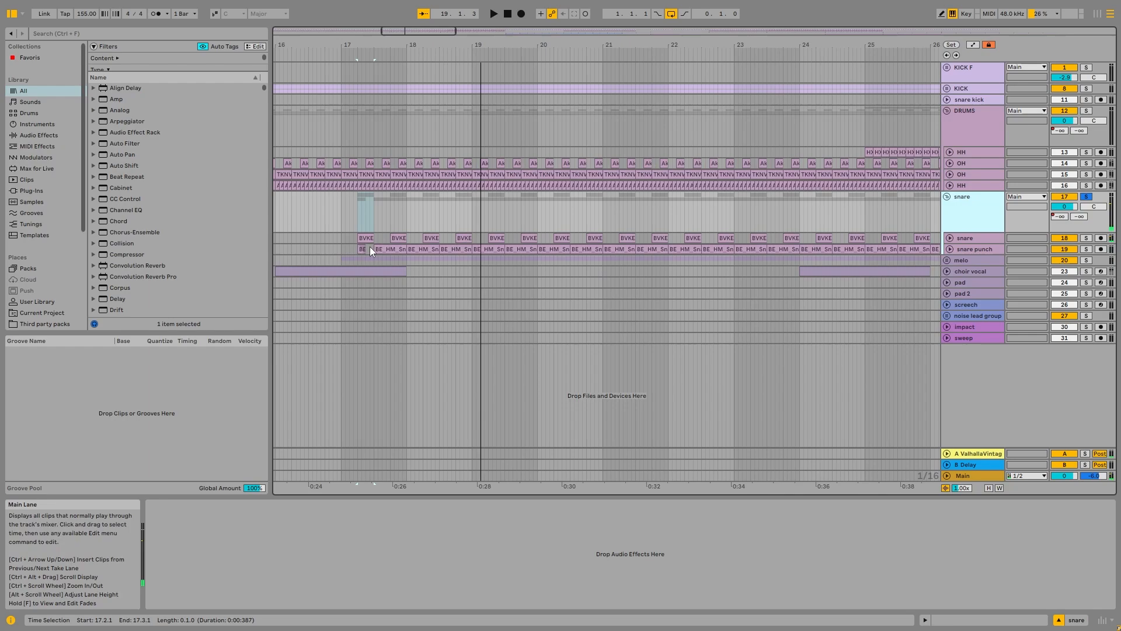
# Step: Unfold and solo the snare punch track, then play its BE_HM_Snare2 clip from bar 17.2
pyautogui.scroll(2, 359, 249)
pyautogui.click(376, 239)
pyautogui.click(969, 250)
pyautogui.click(951, 249)
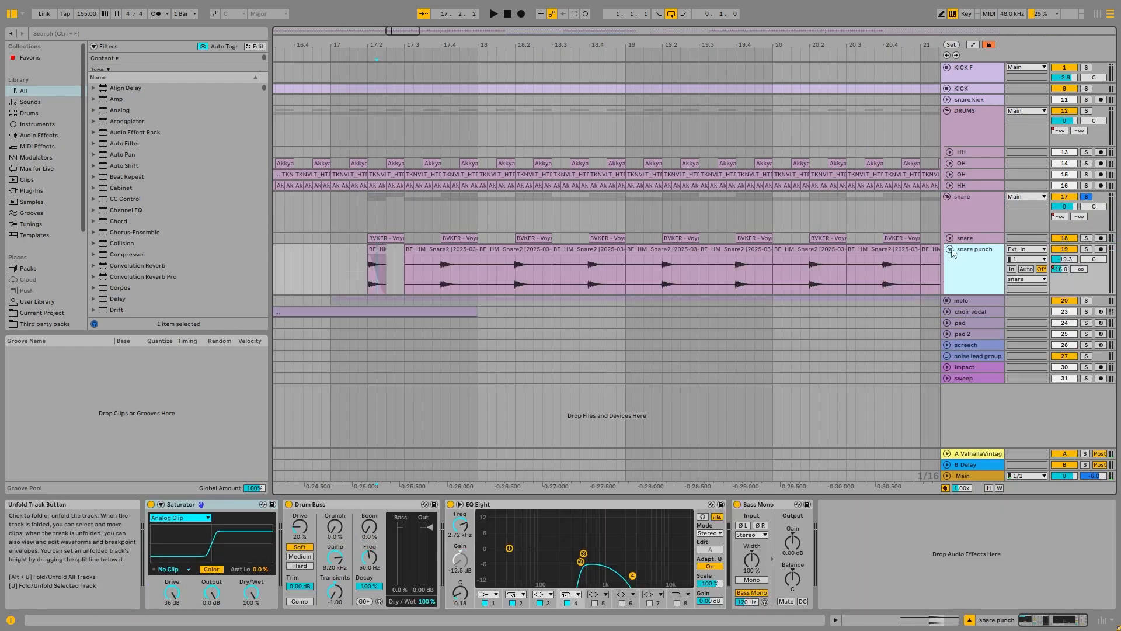
pyautogui.click(374, 251)
pyautogui.press('space')
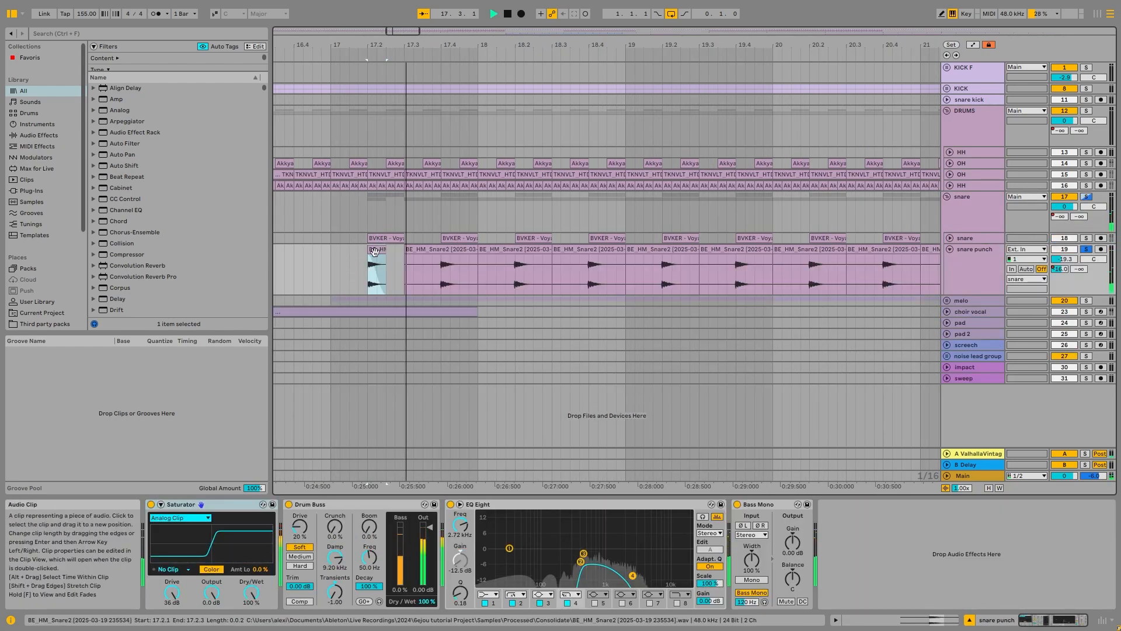
pyautogui.scroll(3, 375, 252)
pyautogui.press('space')
pyautogui.press('space')
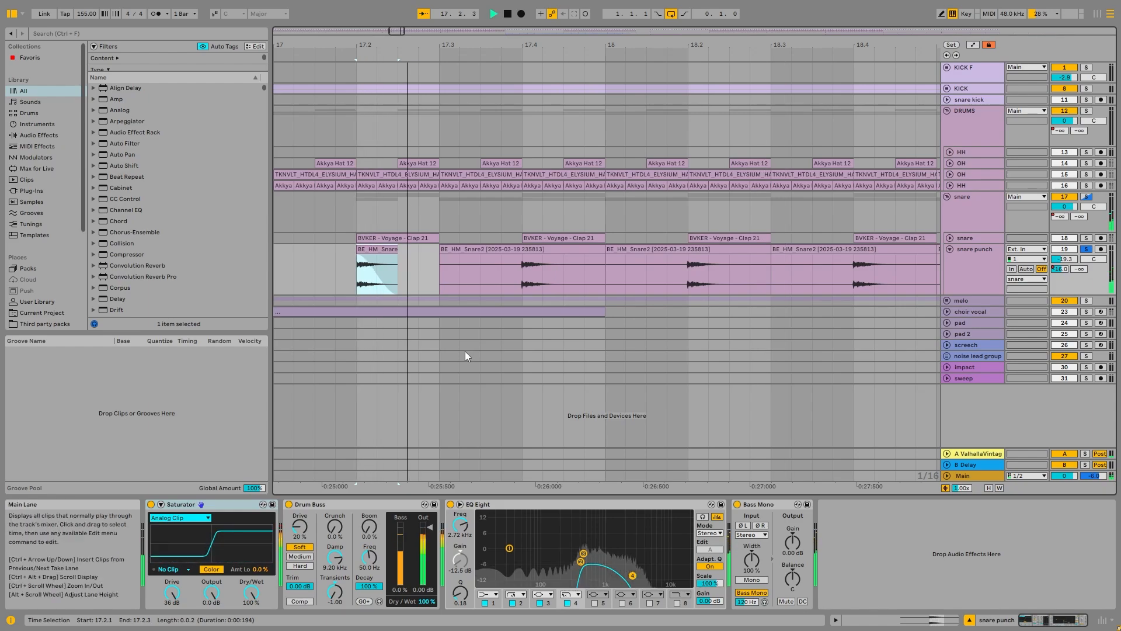
# Step: Play the snare punch with its EQ Eight display enlarged to examine the filter curve, then restore the display
pyautogui.press('space')
pyautogui.doubleClick(615, 541)
pyautogui.press('space')
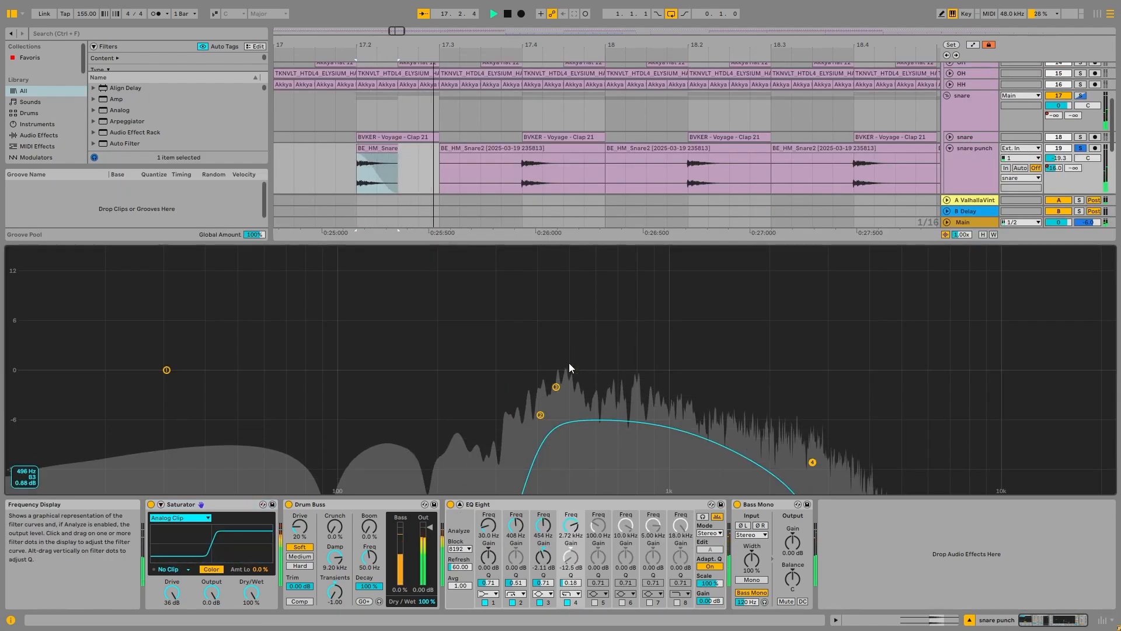
pyautogui.press('space')
pyautogui.doubleClick(576, 350)
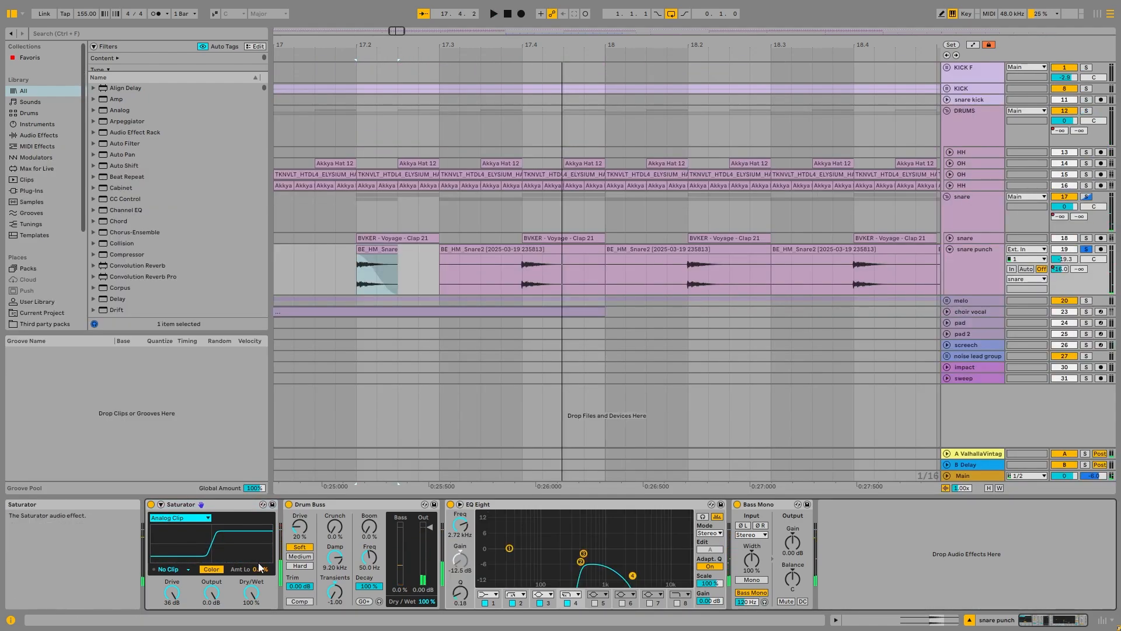
# Step: Group all the snare punch track's devices into an Audio Effect Rack and play the clip with the rack bypassed
pyautogui.click(214, 504)
pyautogui.hotkey('ctrl', 'a')
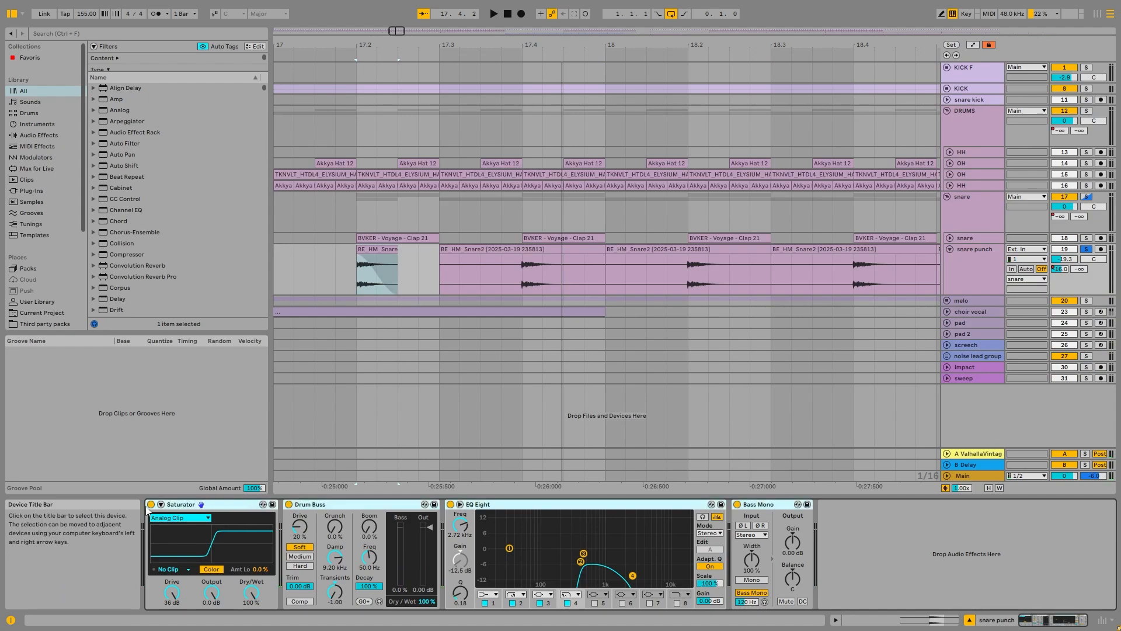
pyautogui.hotkey('ctrl', 'g')
pyautogui.press('space')
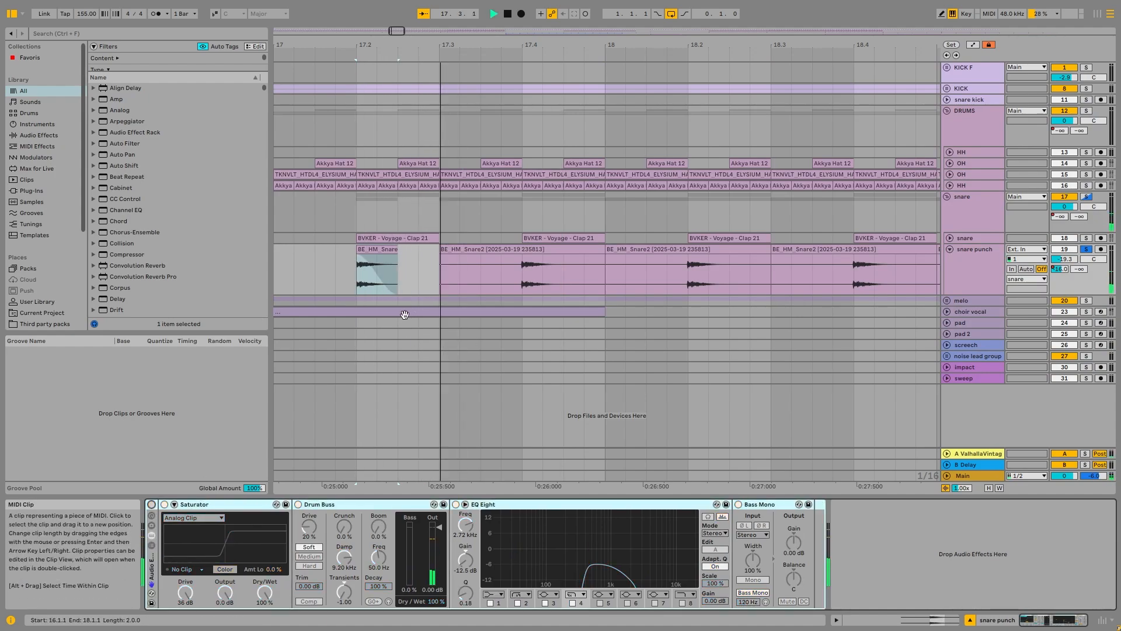
pyautogui.press('space')
pyautogui.scroll(5, 360, 286)
pyautogui.press('space')
# Step: Play the snare punch with its effects active, examining the Saturator and Drum Buss settings
pyautogui.click(198, 508)
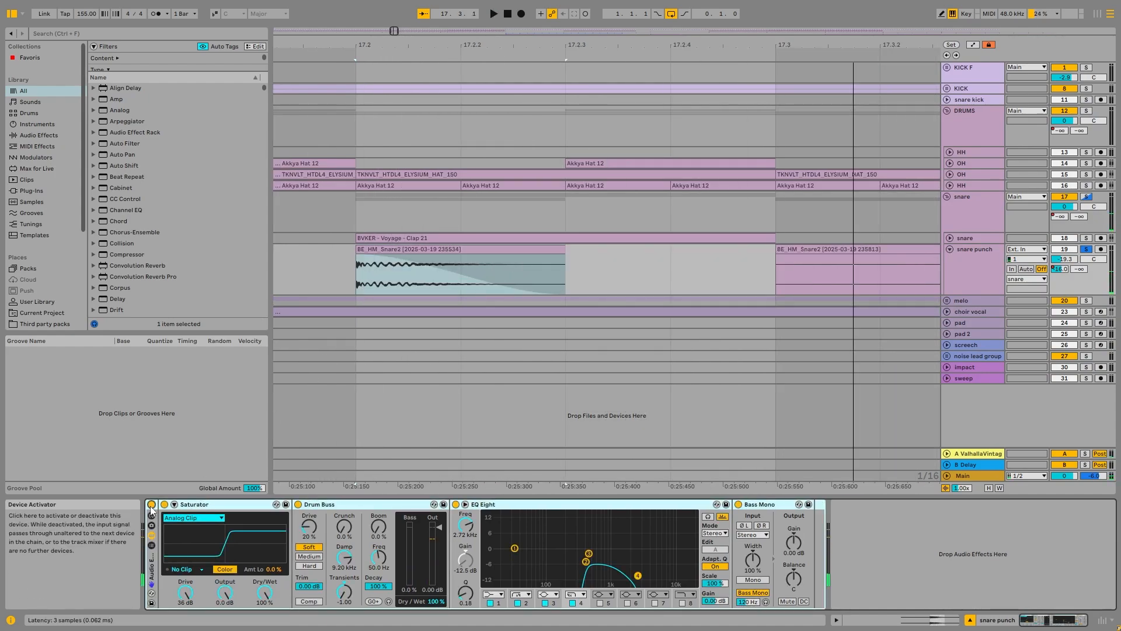
pyautogui.press('space')
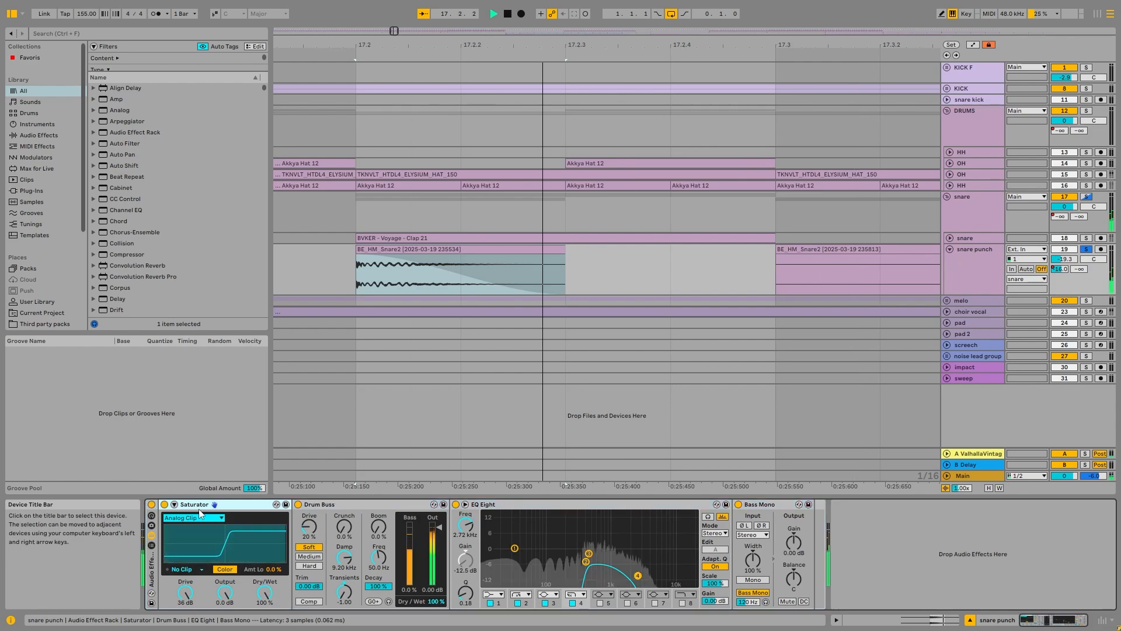
pyautogui.press('space')
pyautogui.press('space')
pyautogui.press('space')
pyautogui.click(318, 505)
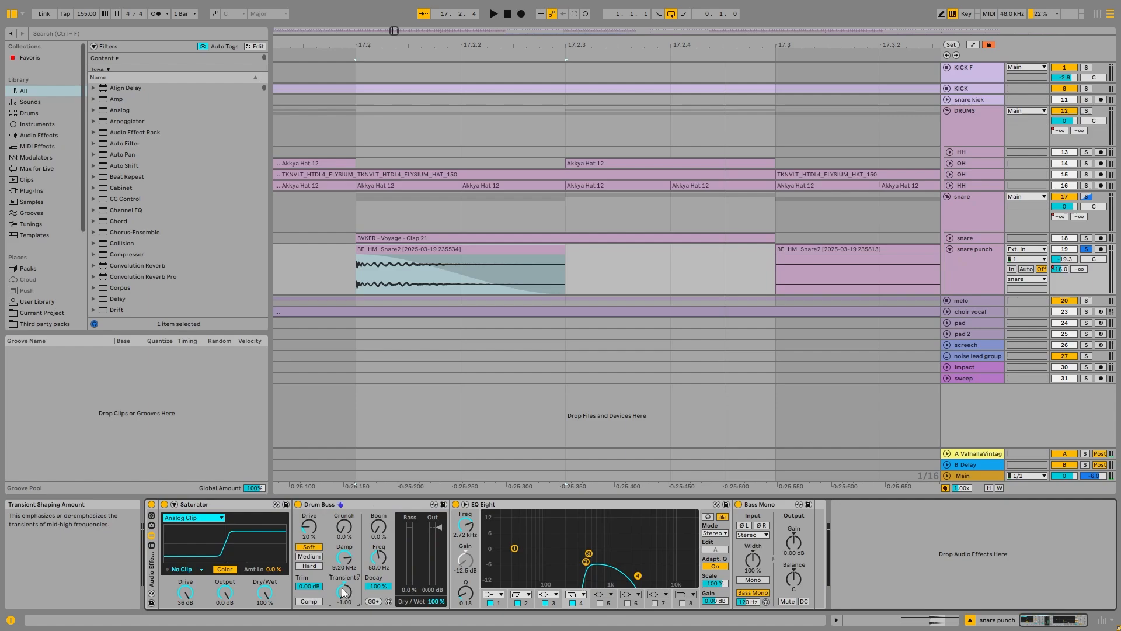
pyautogui.press('space')
# Step: Play the snare punch again, then unfold and solo the snare track and select its clip at bar 17.2
pyautogui.press('space')
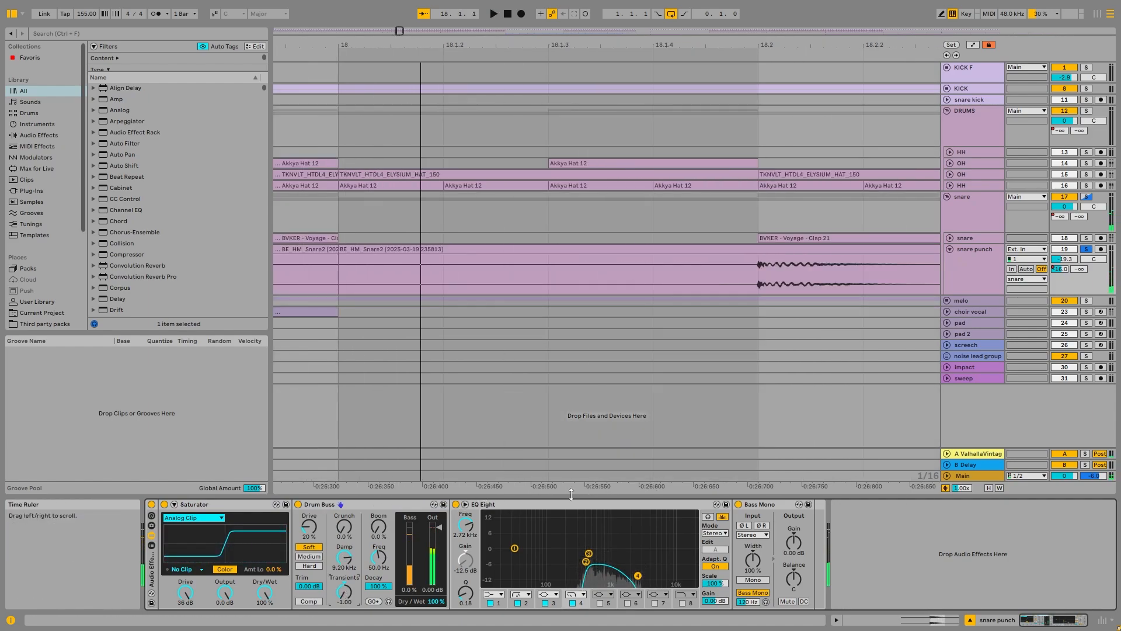
pyautogui.scroll(-5, 418, 335)
pyautogui.scroll(-3, 418, 335)
pyautogui.press('space')
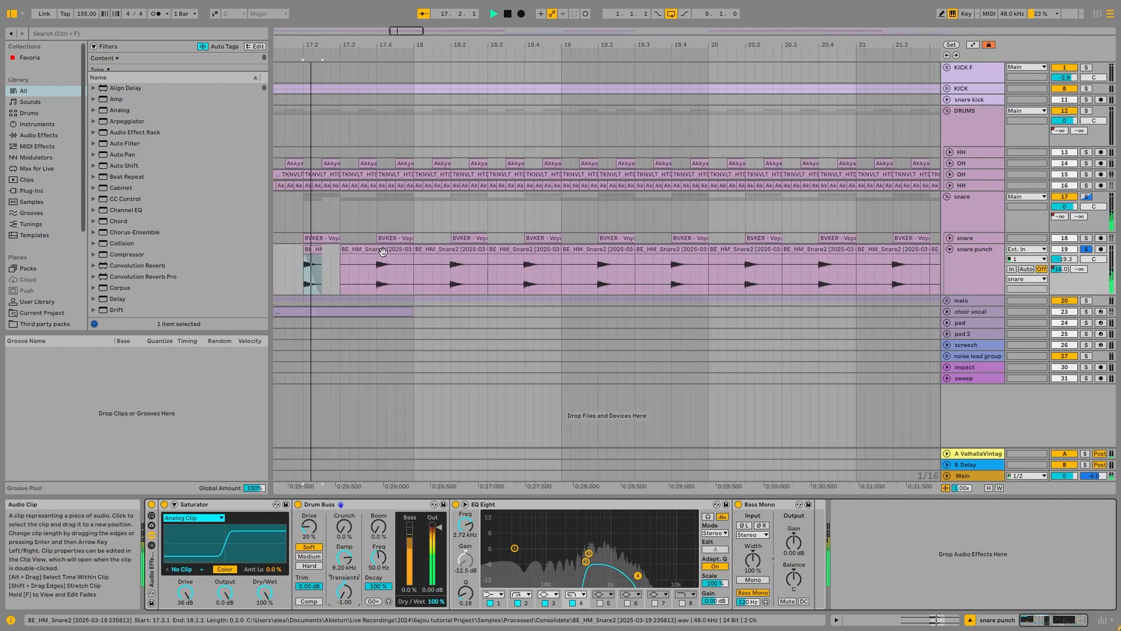
pyautogui.click(951, 241)
pyautogui.press('space')
pyautogui.click(950, 237)
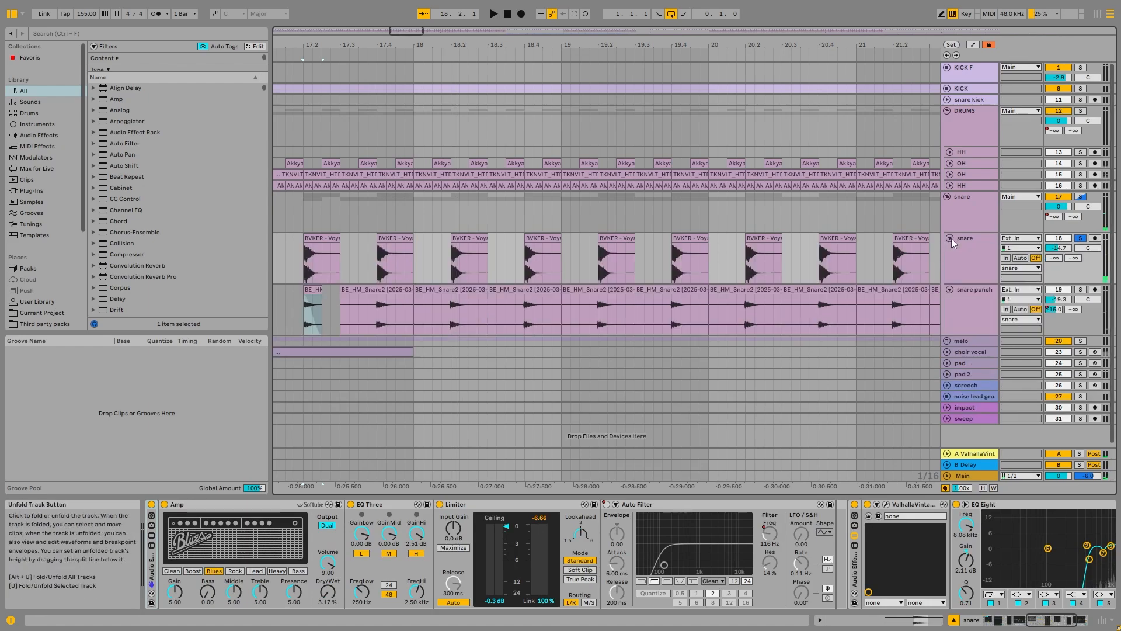
pyautogui.click(336, 249)
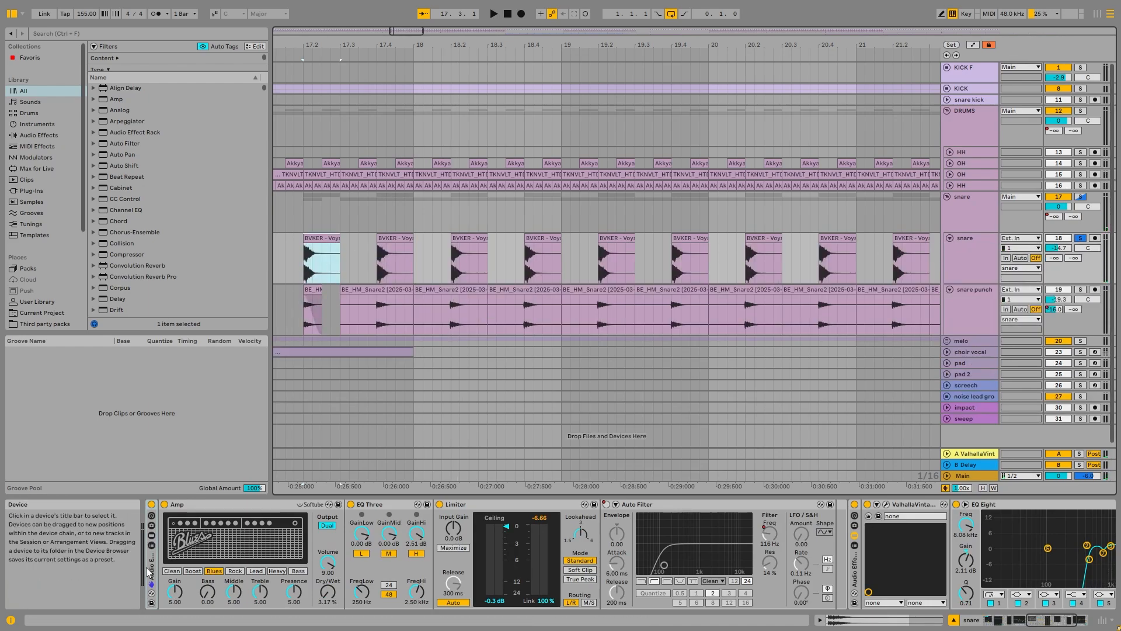
# Step: Bypass the snare track's entire effects chain and play the dry BVKER - Voyage - Clap 21 clip
pyautogui.hotkey('ctrl', 'a')
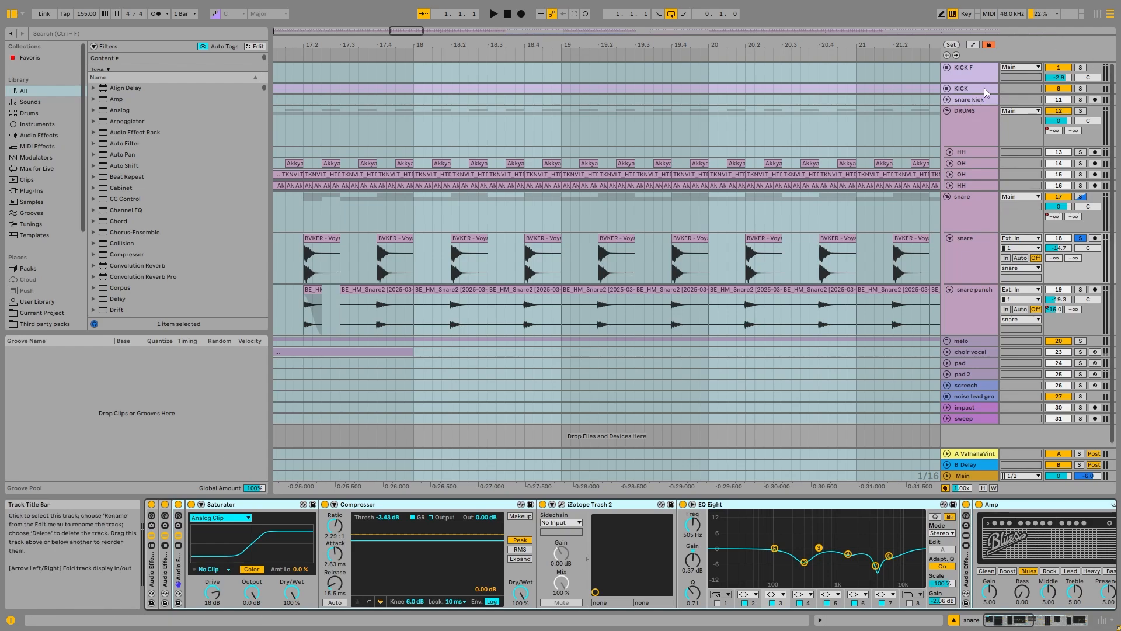
pyautogui.click(153, 504)
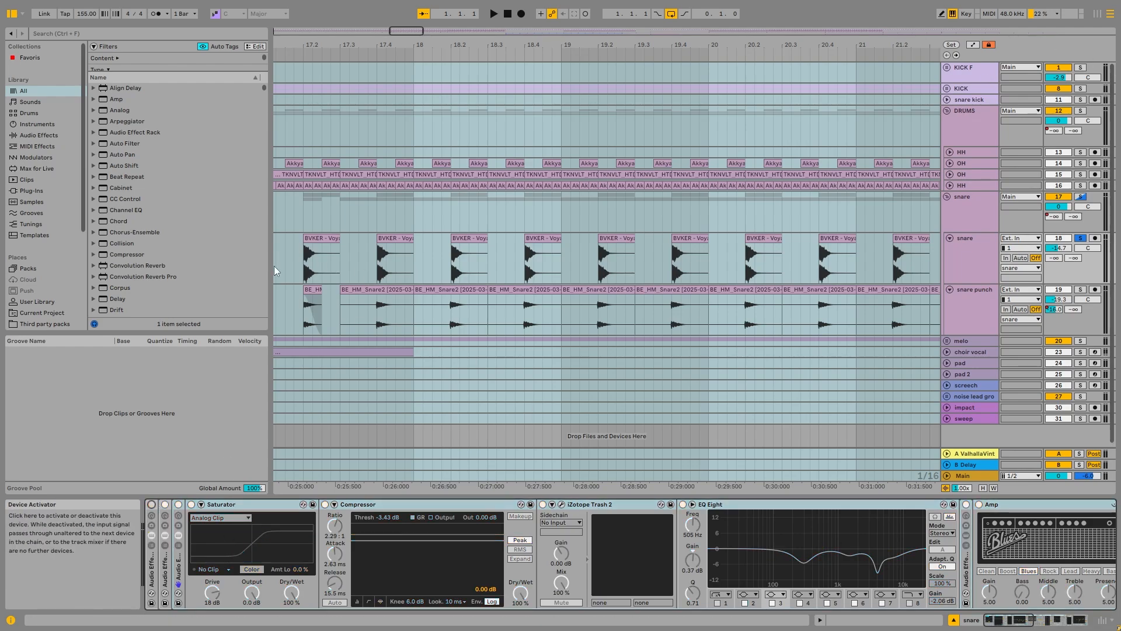
pyautogui.click(311, 239)
pyautogui.scroll(5, 310, 242)
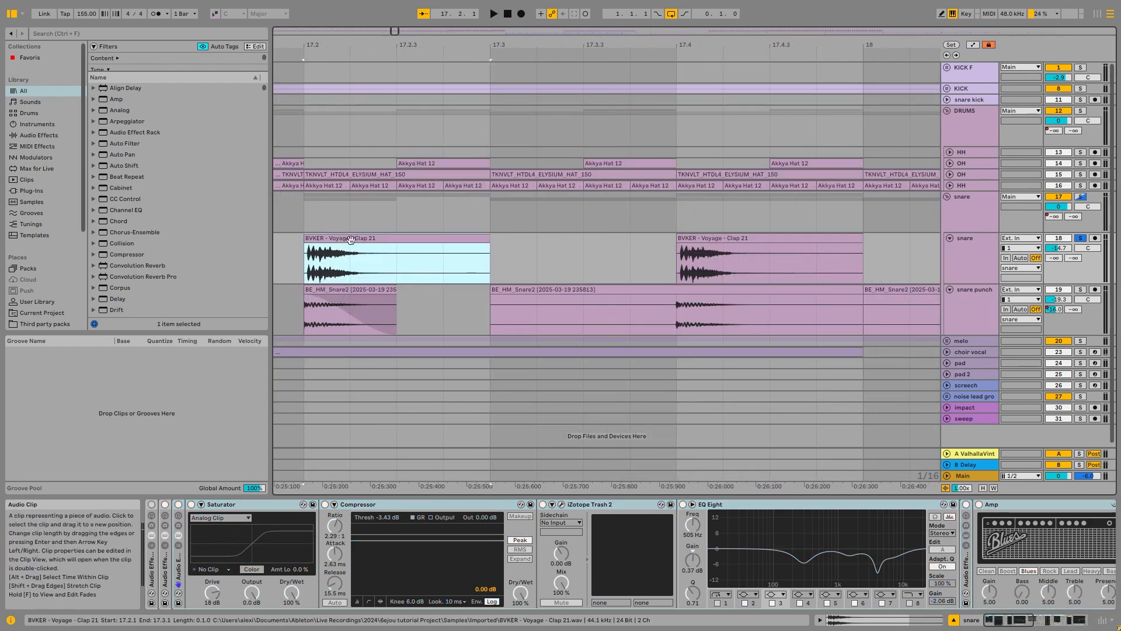
pyautogui.scroll(-3, 345, 248)
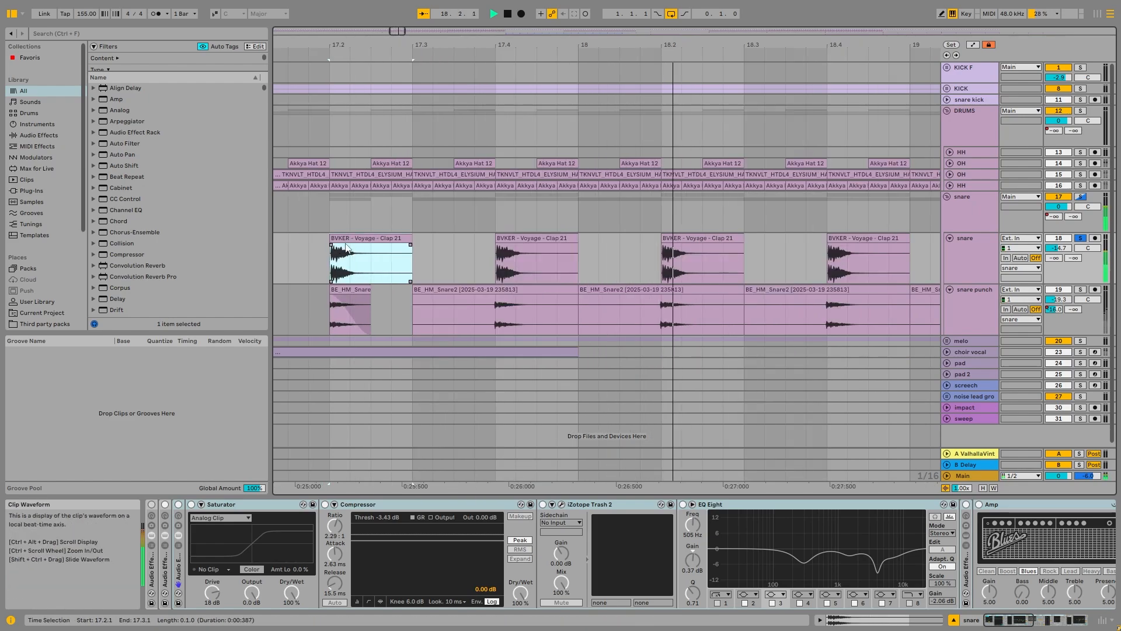
pyautogui.scroll(-5, 345, 249)
pyautogui.press('space')
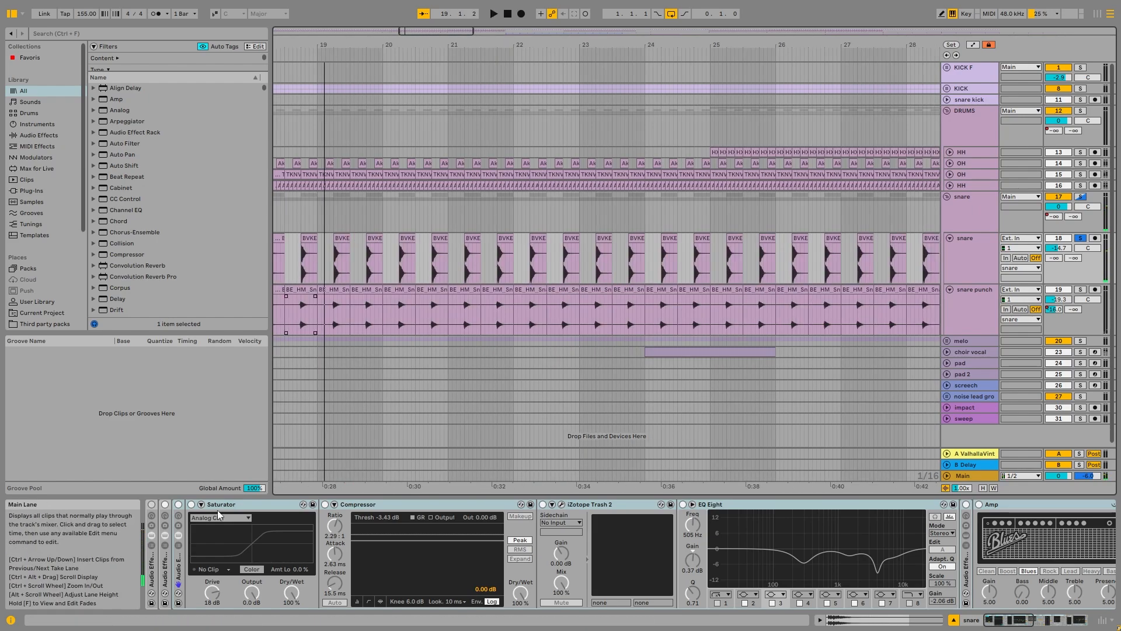
# Step: Reactivate the snare track's effects chain, then bypass its Compressor, iZotope Trash 2 and first EQ Eight
pyautogui.click(152, 505)
pyautogui.click(325, 504)
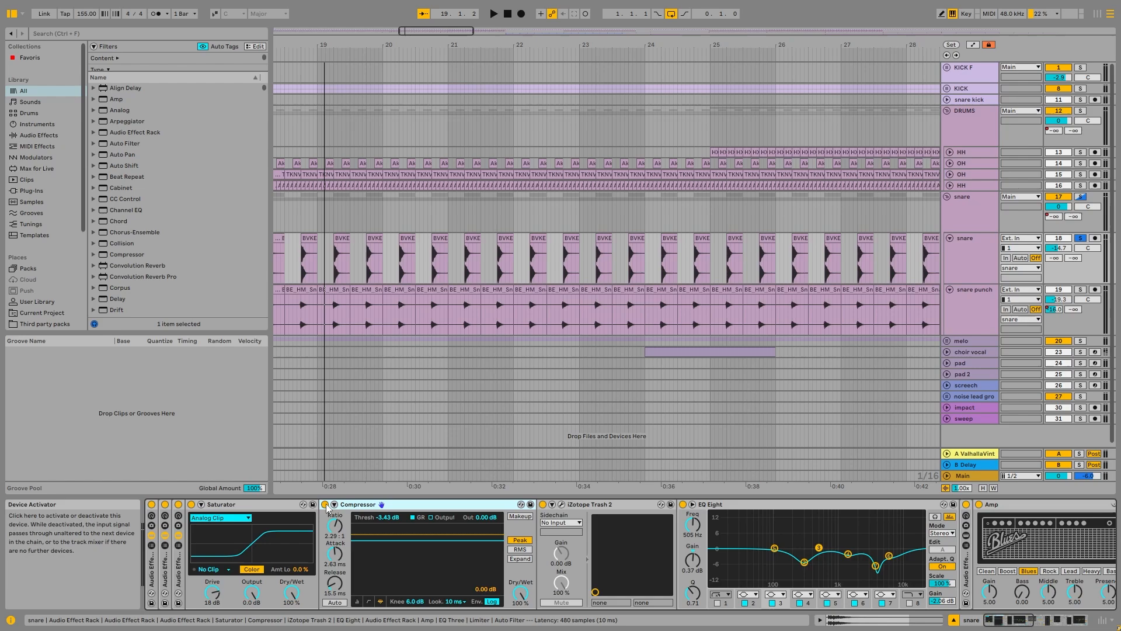
pyautogui.click(542, 504)
pyautogui.click(683, 504)
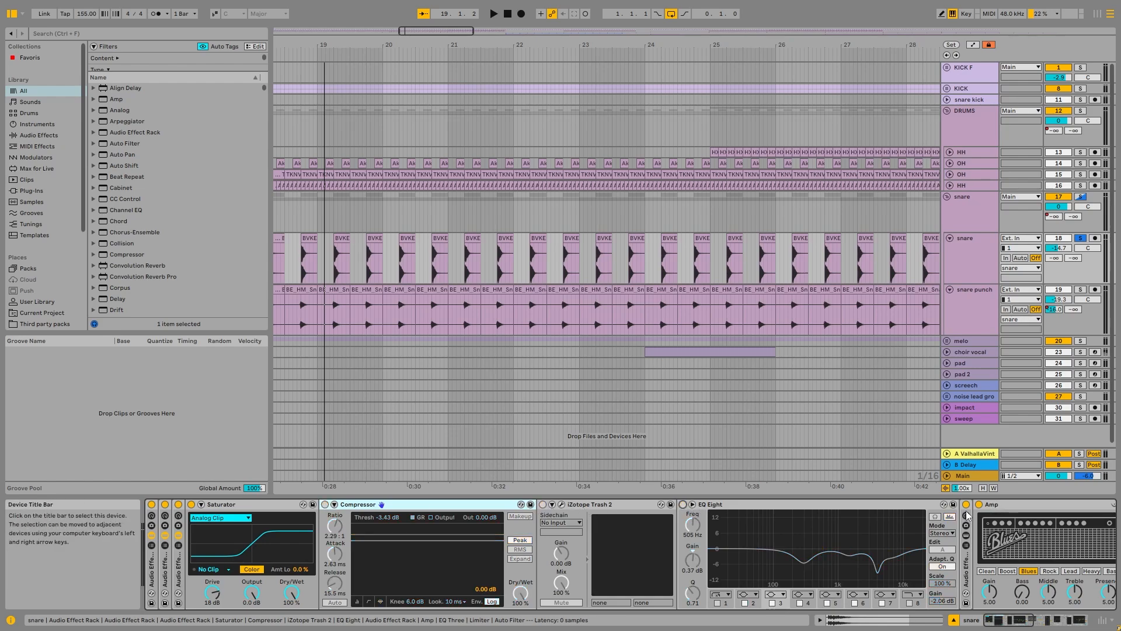
# Step: Play the snare from bar 17.2 while viewing the devices at the end of its effects chain
pyautogui.press('space')
pyautogui.hscroll(10, 679, 519)
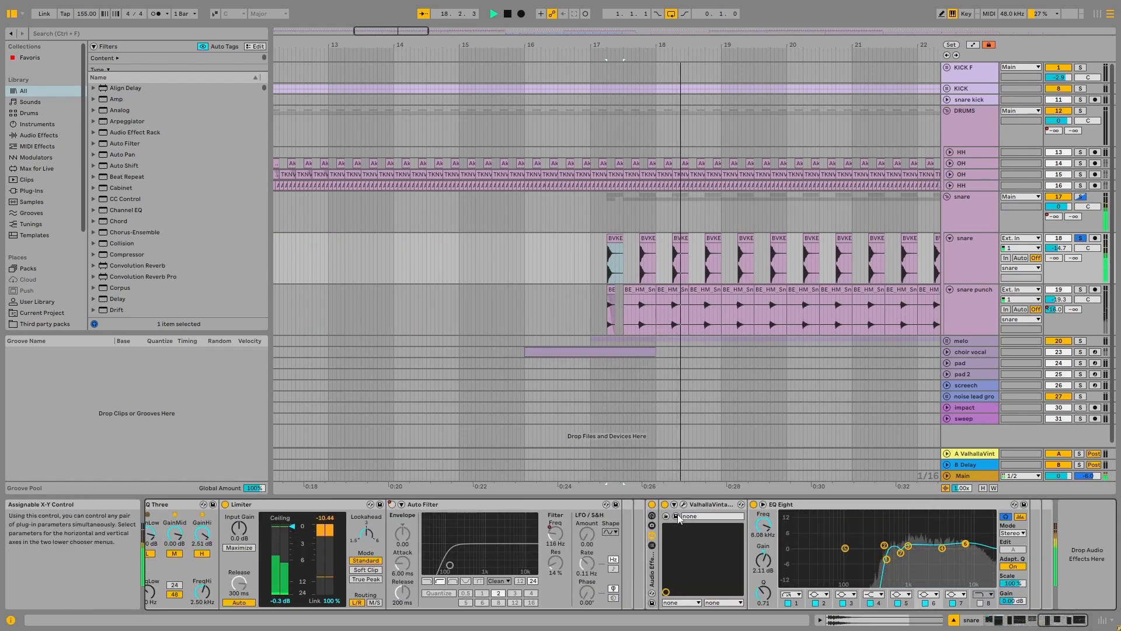
pyautogui.press('space')
pyautogui.hscroll(-10, 199, 508)
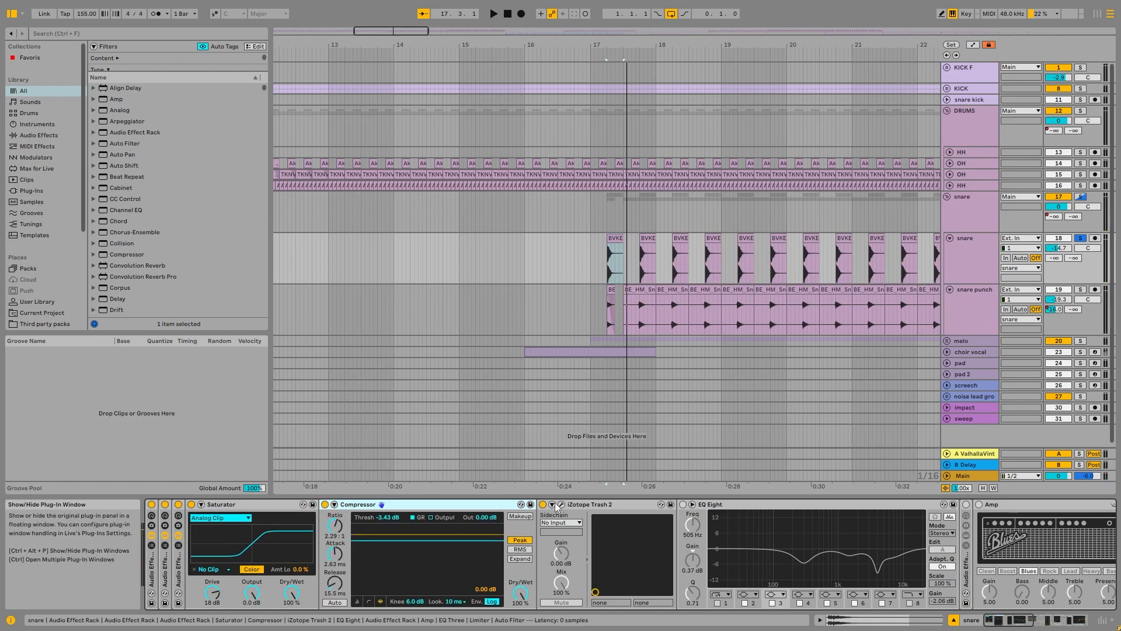
# Step: Open the snare's iZotope Trash 2 plug-in window during playback, close it and play the snare again
pyautogui.click(584, 537)
pyautogui.press('space')
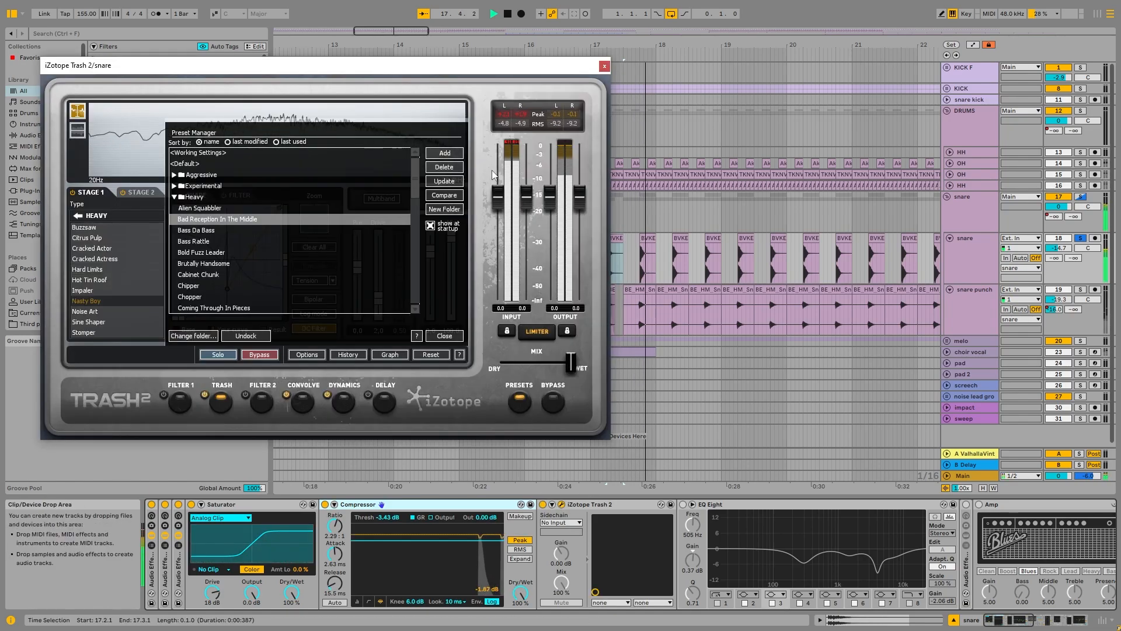
pyautogui.press('space')
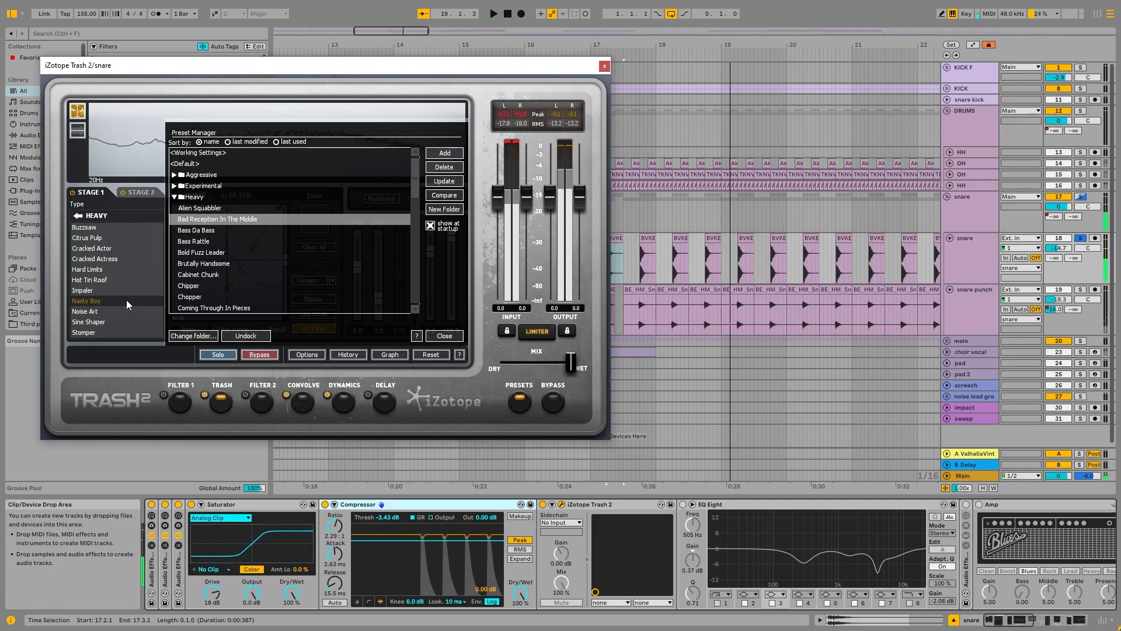
pyautogui.click(604, 66)
pyautogui.press('space')
pyautogui.press('space')
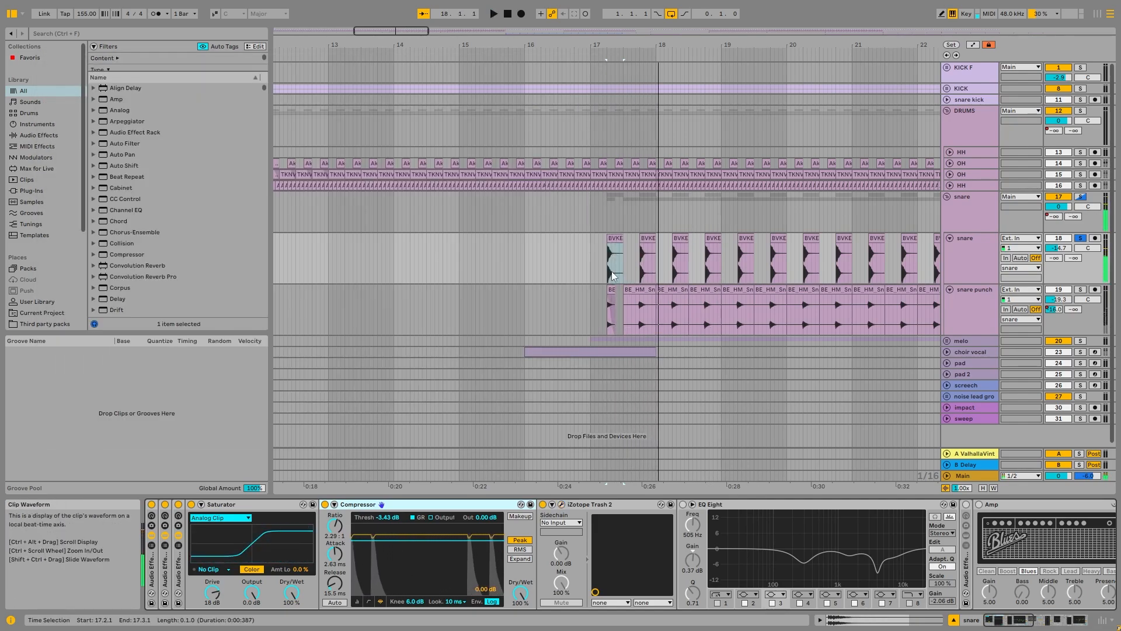
# Step: Compare the waveforms of the snare clap and snare punch clips at bar 17.2
pyautogui.scroll(7, 611, 271)
pyautogui.moveTo(568, 268); pyautogui.dragTo(742, 252)
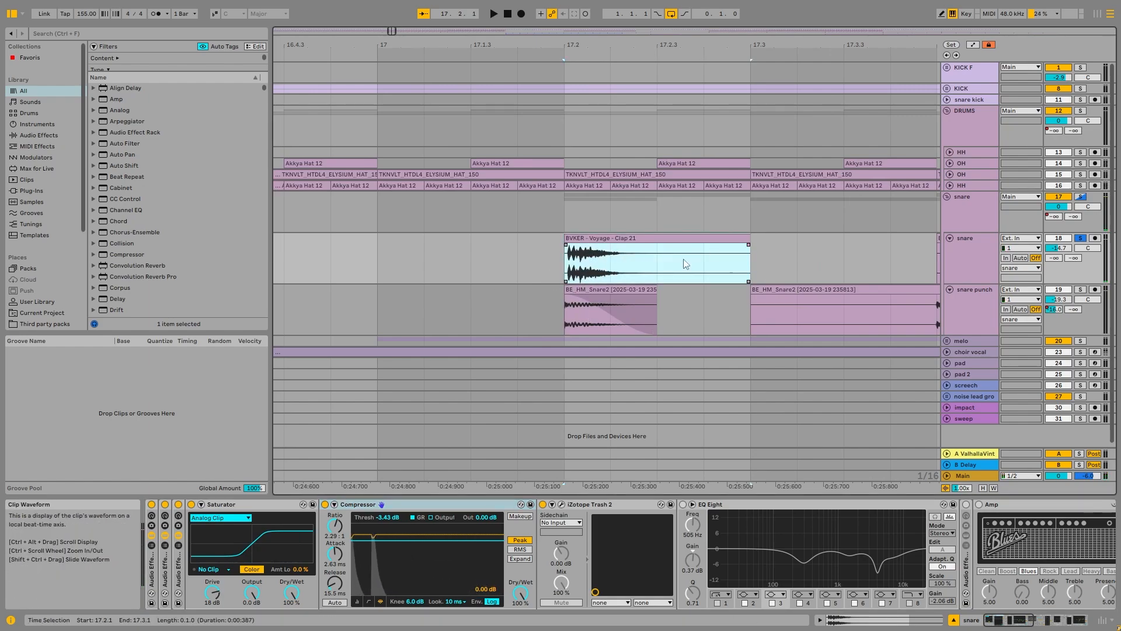
pyautogui.scroll(-5, 686, 257)
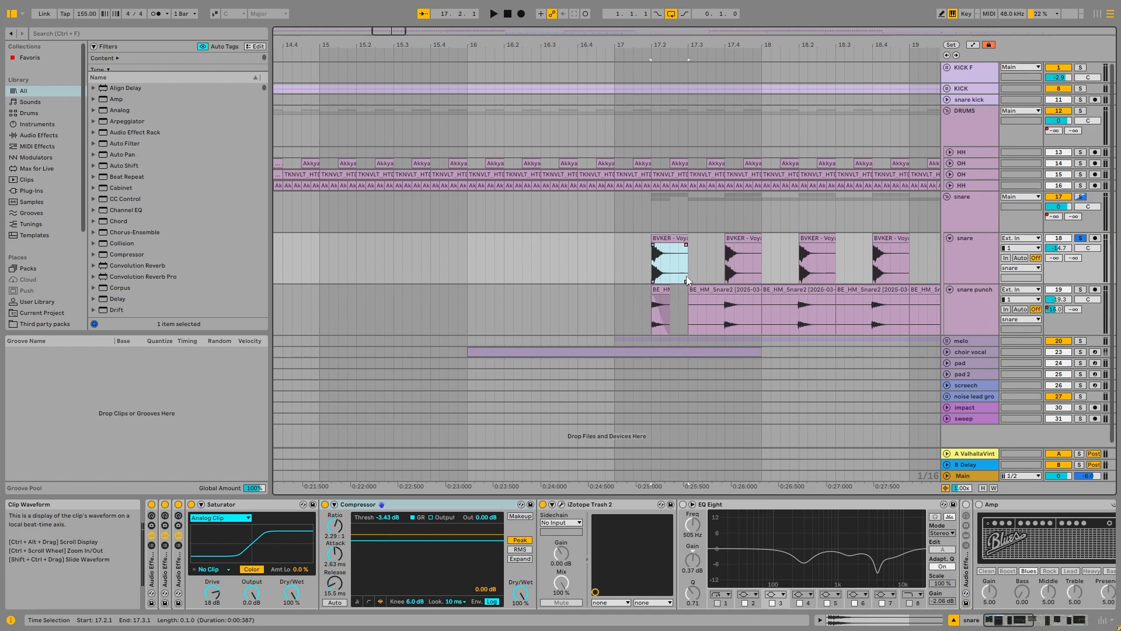
pyautogui.scroll(5, 668, 292)
pyautogui.moveTo(621, 305); pyautogui.dragTo(653, 289)
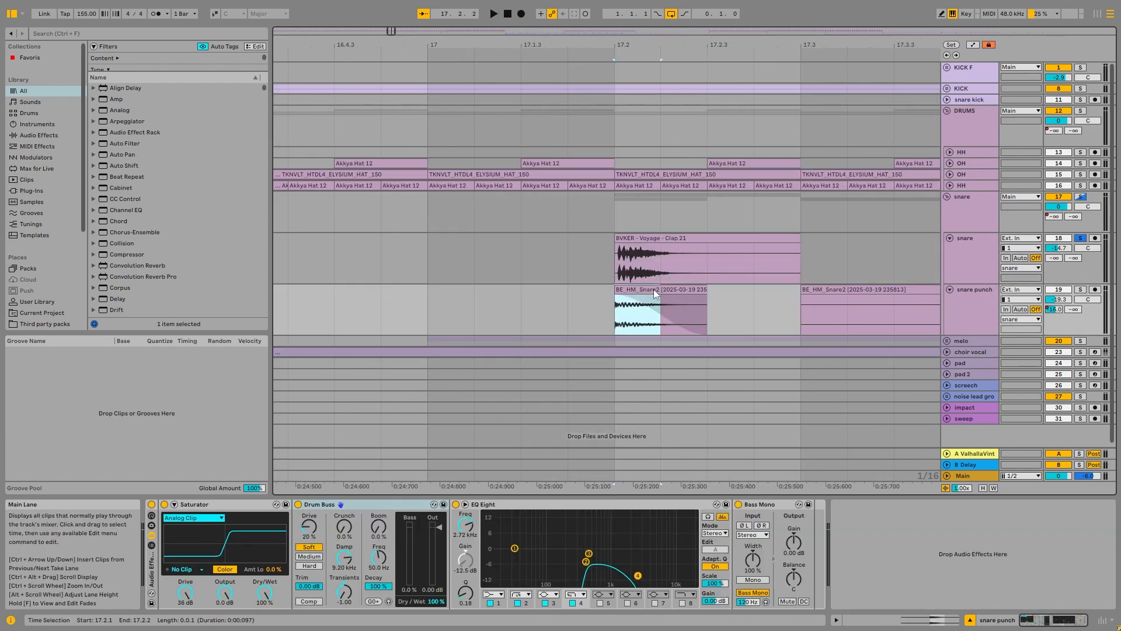
pyautogui.click(629, 258)
pyautogui.scroll(-5, 788, 257)
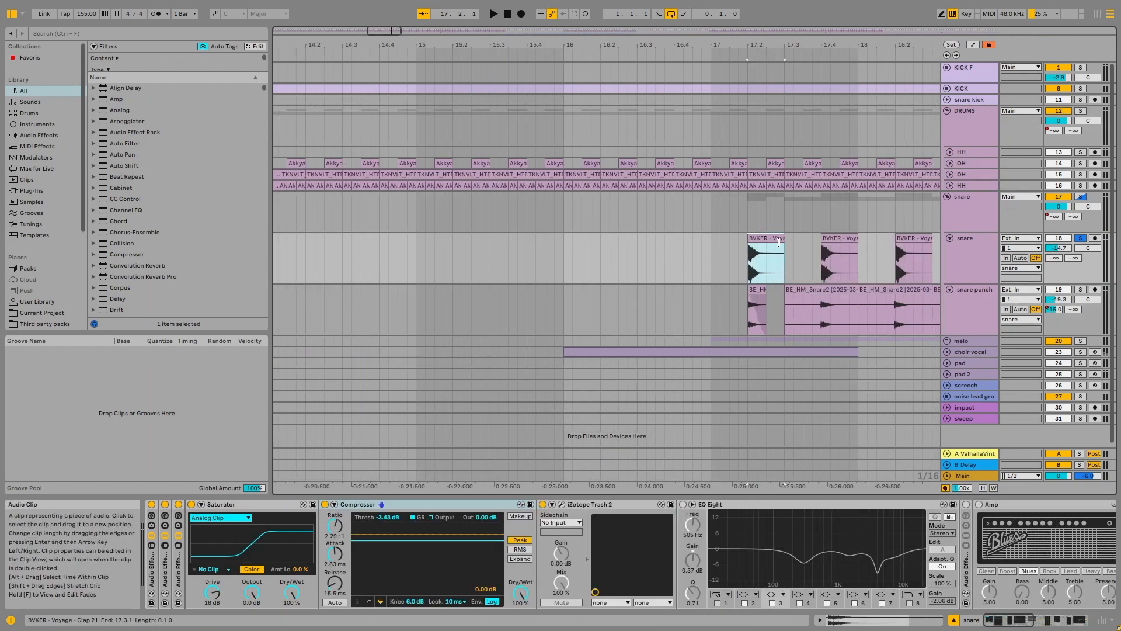
# Step: Reactivate the snare's first EQ Eight and check the Valhalla reverb plug-in at the end of the chain
pyautogui.click(729, 517)
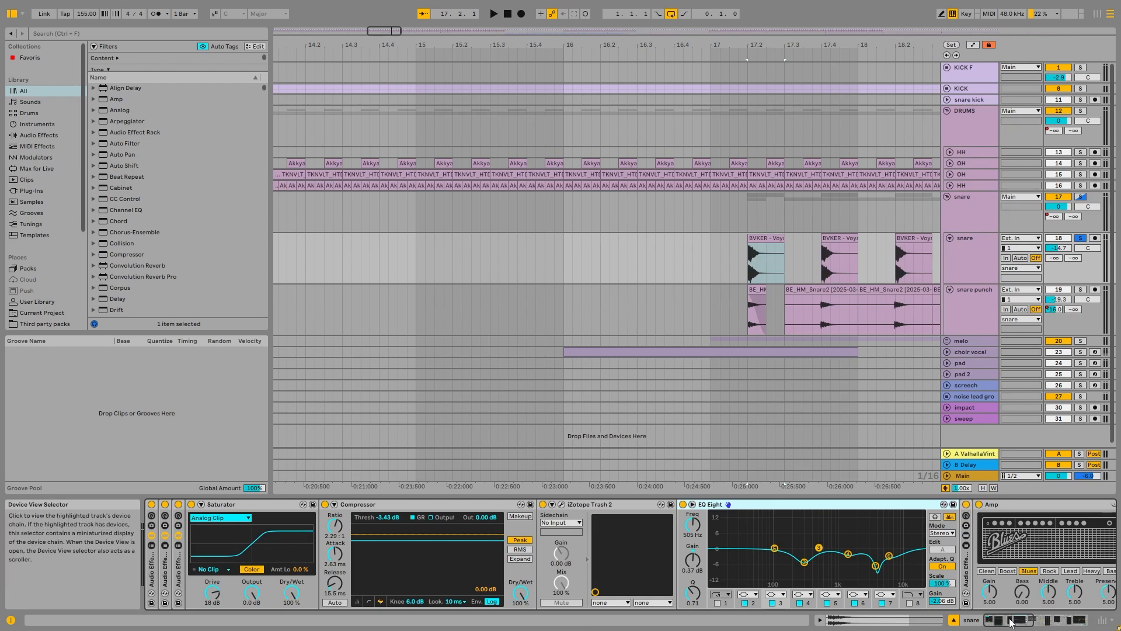
pyautogui.moveTo(1011, 623); pyautogui.dragTo(1079, 621)
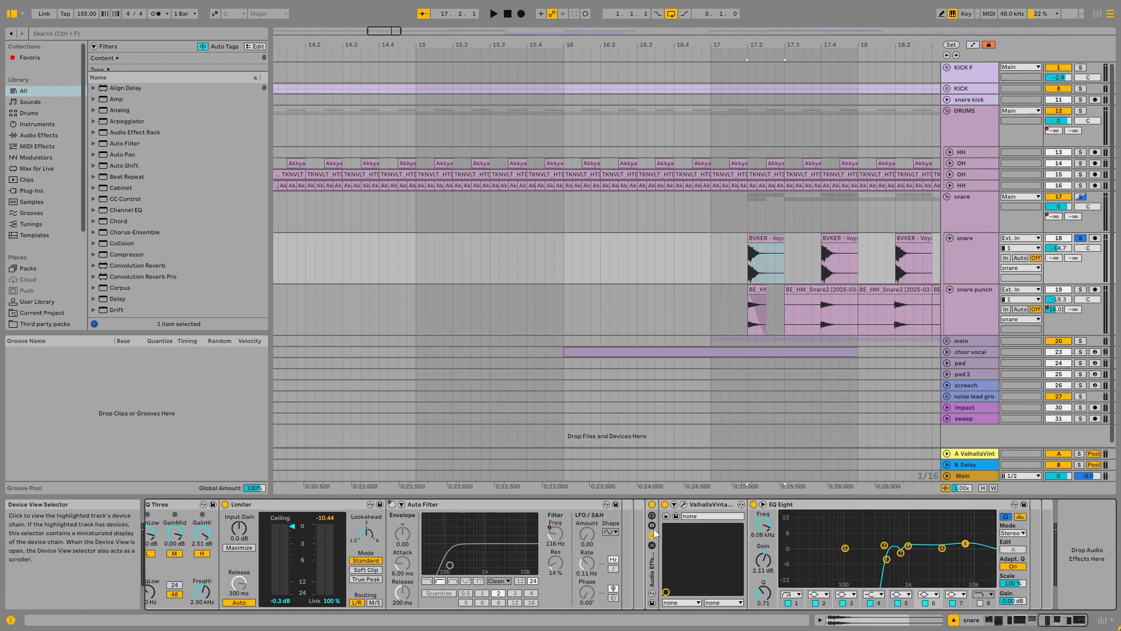
pyautogui.click(683, 504)
pyautogui.click(683, 504)
# Step: Play the snare from bar 17.2 with its effects, then select the snare group
pyautogui.click(768, 239)
pyautogui.press('space')
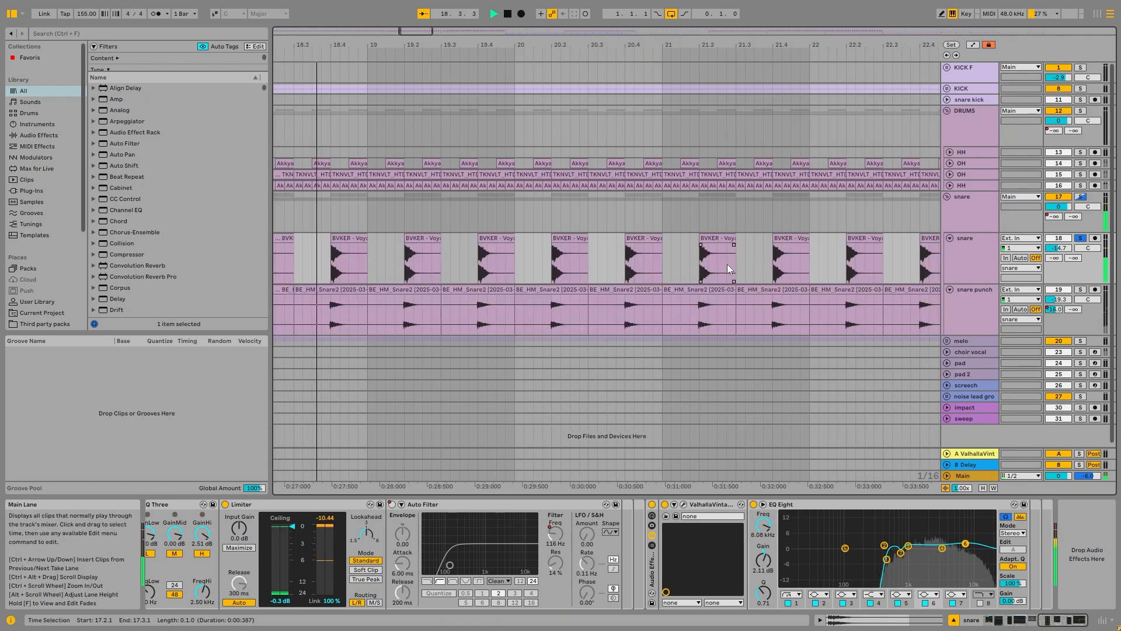
pyautogui.press('space')
pyautogui.scroll(-5, 453, 268)
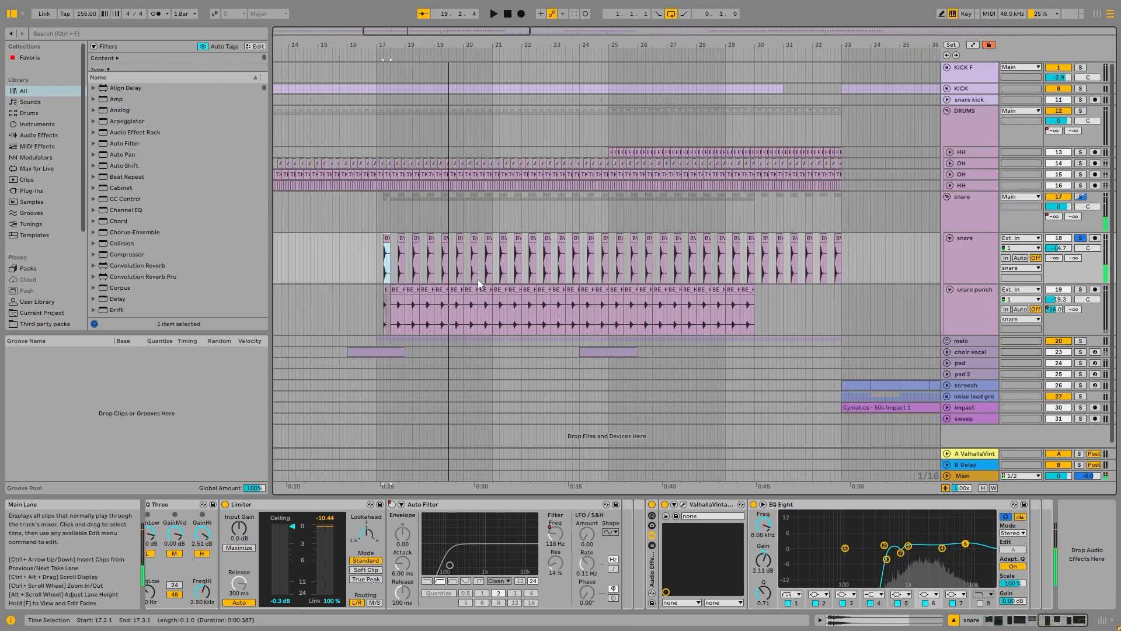
pyautogui.click(971, 262)
pyautogui.click(974, 214)
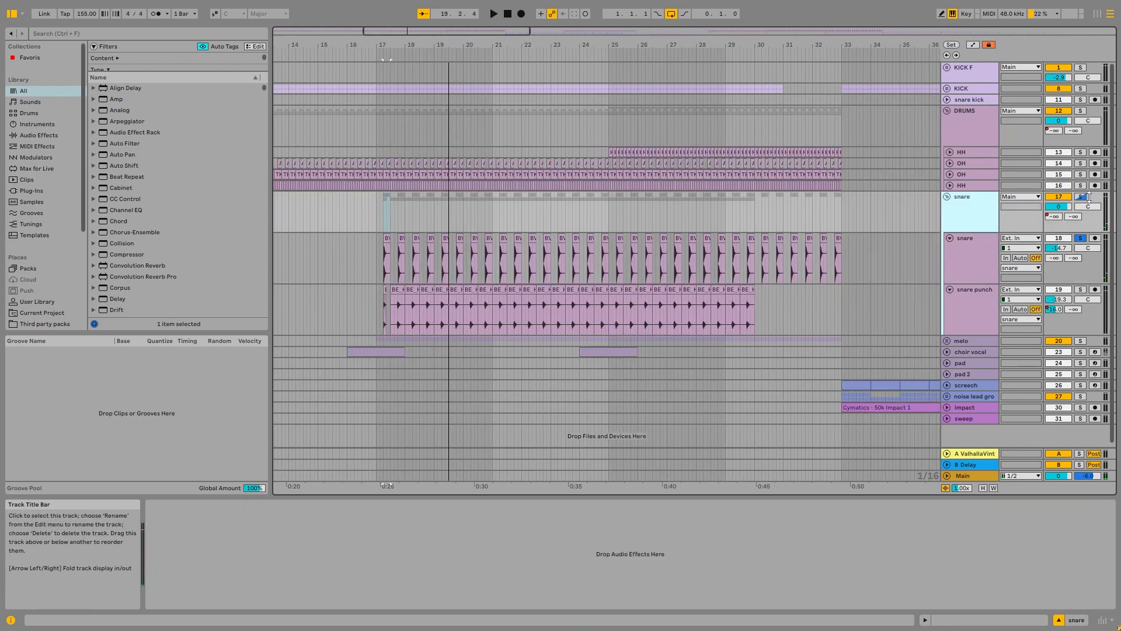
# Step: Play the snare group soloed together with the DRUMS and KICK F groups, then clear the solos to hear the full mix
pyautogui.click(1081, 196)
pyautogui.press('space')
pyautogui.keyDown('ctrl'); pyautogui.click(1079, 111); pyautogui.keyUp('ctrl')
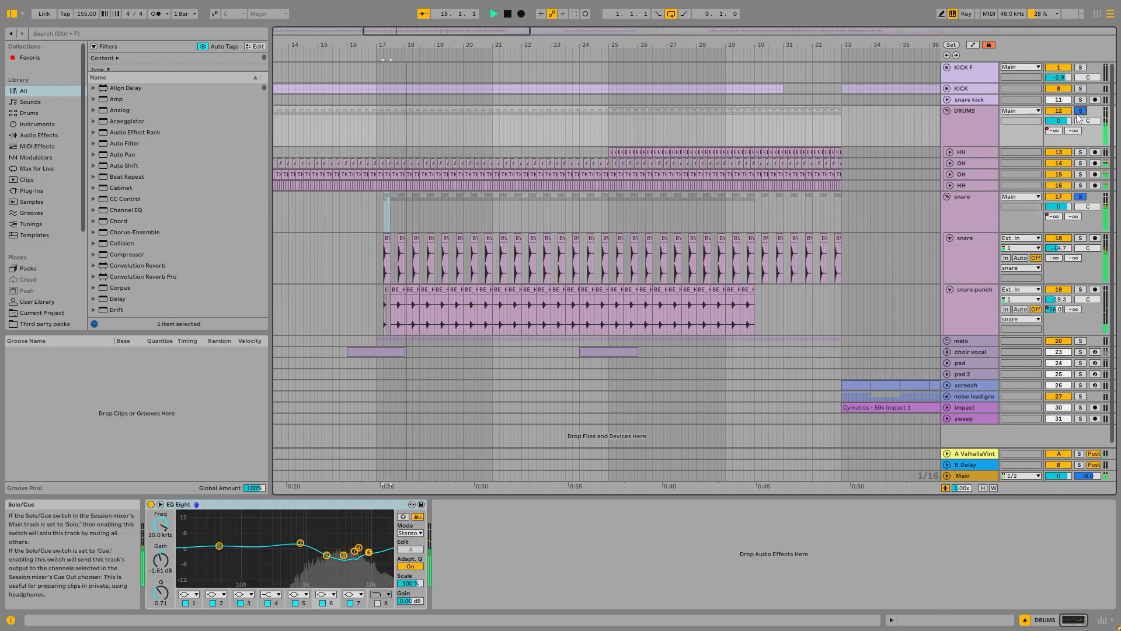
pyautogui.keyDown('ctrl'); pyautogui.click(1081, 67); pyautogui.keyUp('ctrl')
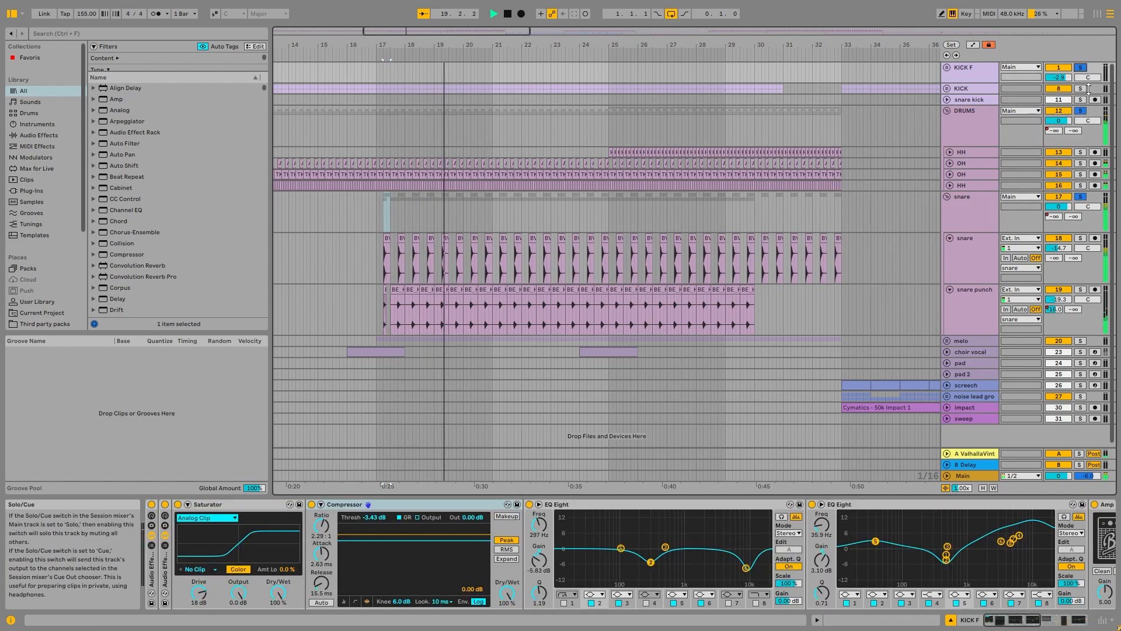
pyautogui.keyDown('ctrl'); pyautogui.click(1081, 89); pyautogui.keyUp('ctrl')
pyautogui.click(1081, 68)
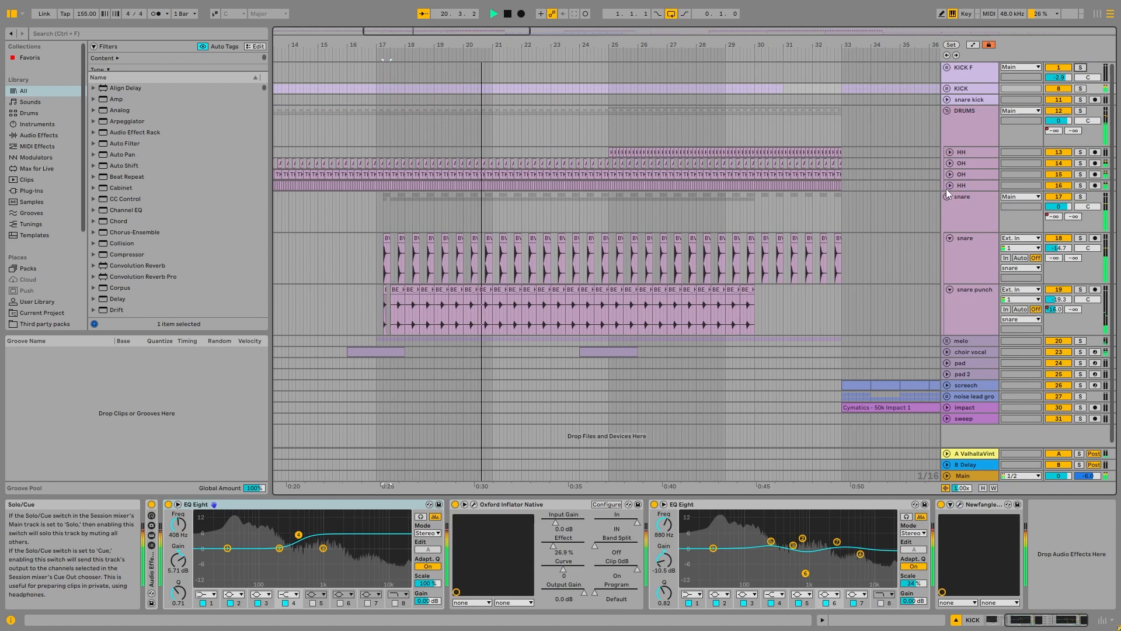
# Step: Collapse the snare layers' tall lanes and play the snare group from bar 30, where the snare punch clips stop
pyautogui.keyDown('ctrl'); pyautogui.scroll(-4, 580, 192); pyautogui.keyUp('ctrl')
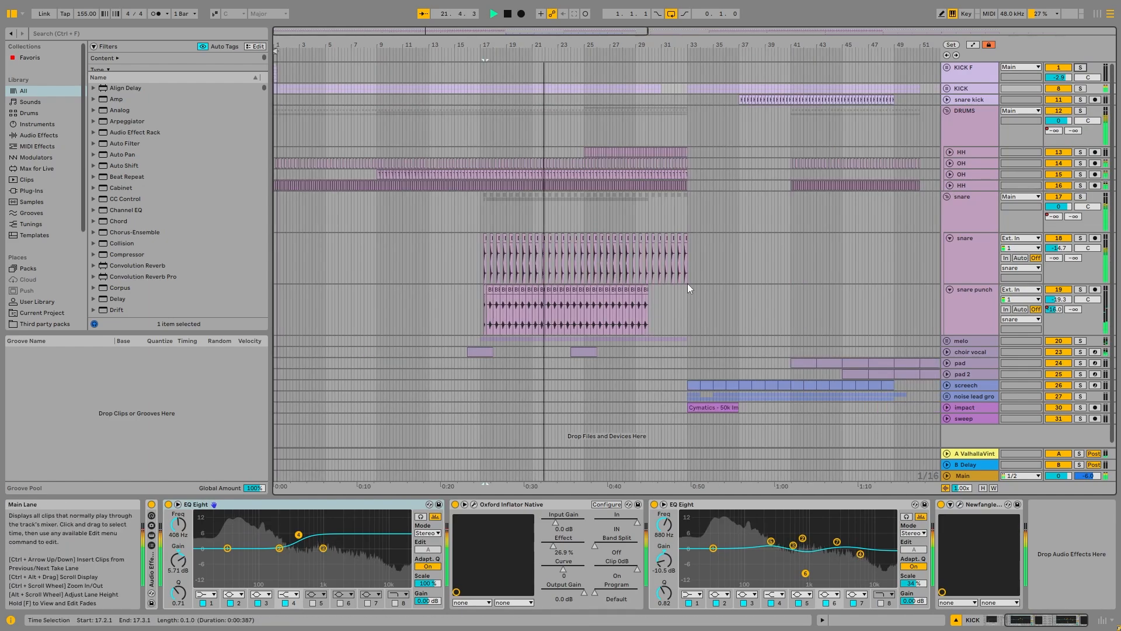
pyautogui.click(946, 196)
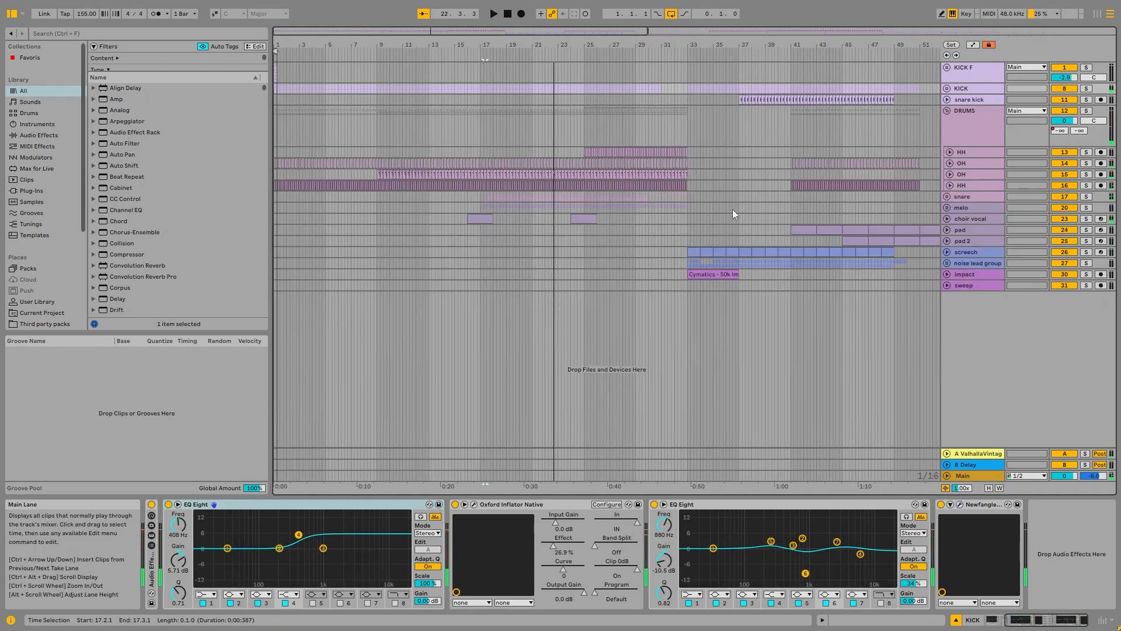
pyautogui.keyDown('ctrl'); pyautogui.scroll(6, 485, 226); pyautogui.keyUp('ctrl')
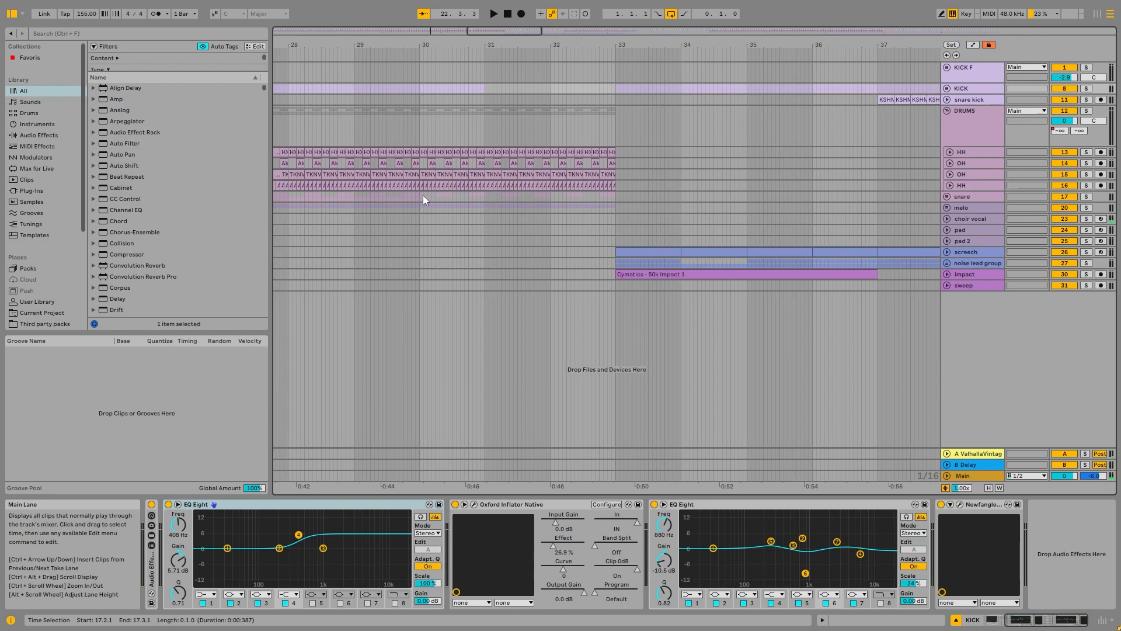
pyautogui.click(981, 196)
pyautogui.click(946, 196)
pyautogui.click(424, 228)
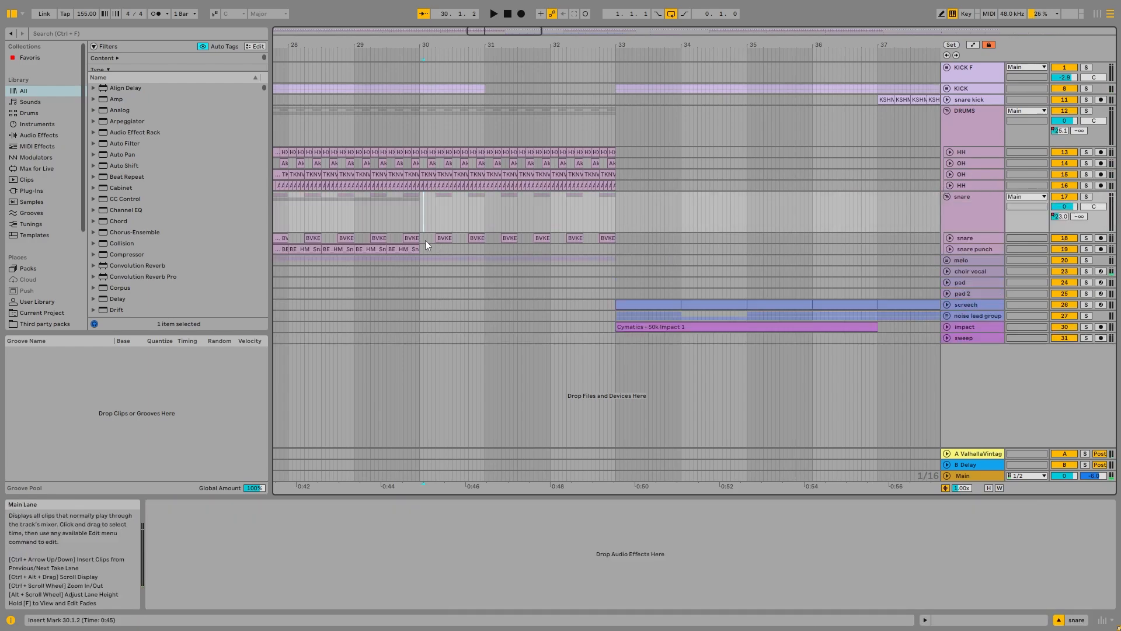
pyautogui.click(423, 240)
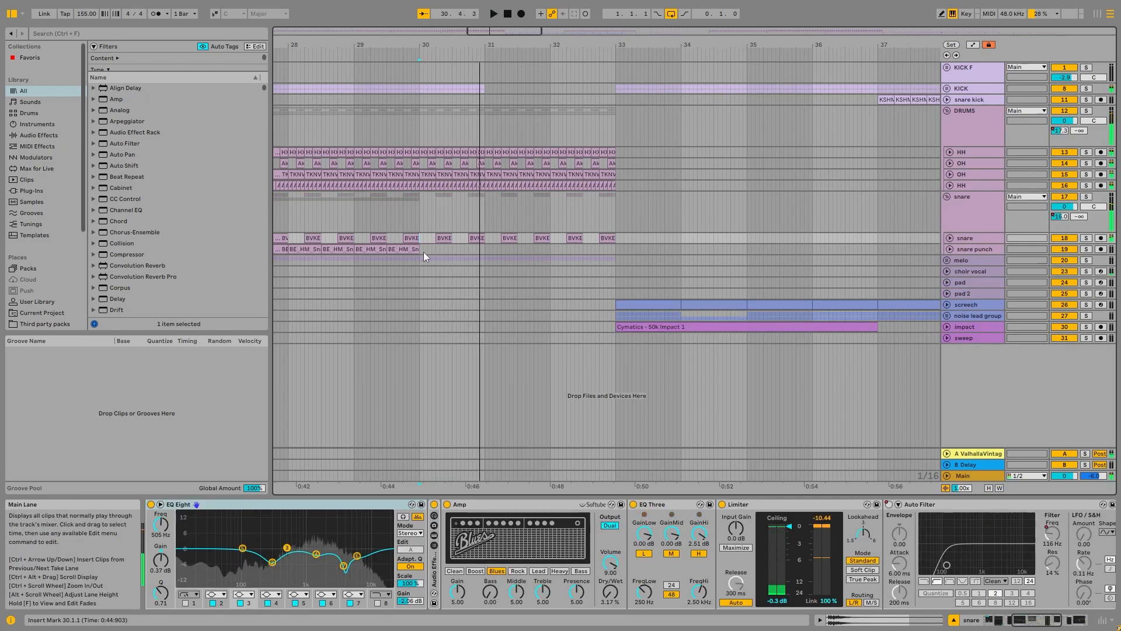
# Step: Select the final part of the last snare punch clip, from 29.3.4 to 30.1.1, to examine where the layer ends
pyautogui.keyDown('ctrl'); pyautogui.scroll(6, 423, 251); pyautogui.keyUp('ctrl')
pyautogui.click(419, 247)
pyautogui.moveTo(418, 250); pyautogui.dragTo(380, 251)
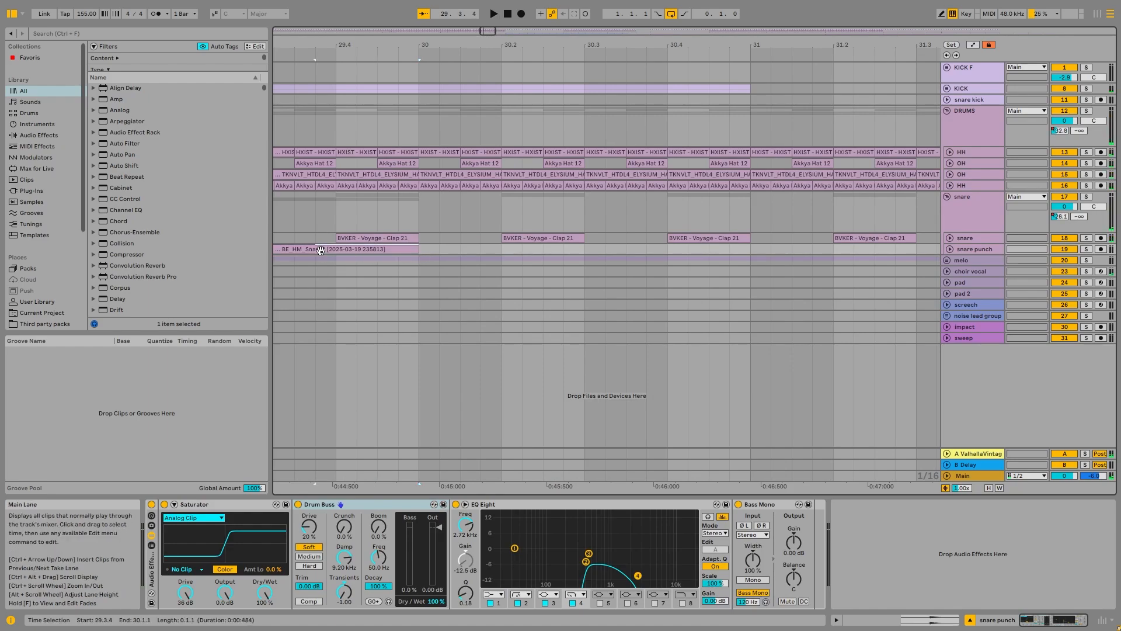
pyautogui.keyDown('ctrl'); pyautogui.scroll(-3, 386, 233); pyautogui.keyUp('ctrl')
# Step: Check the Auto Filter's cutoff frequency in the KICK group's device chain
pyautogui.click(963, 89)
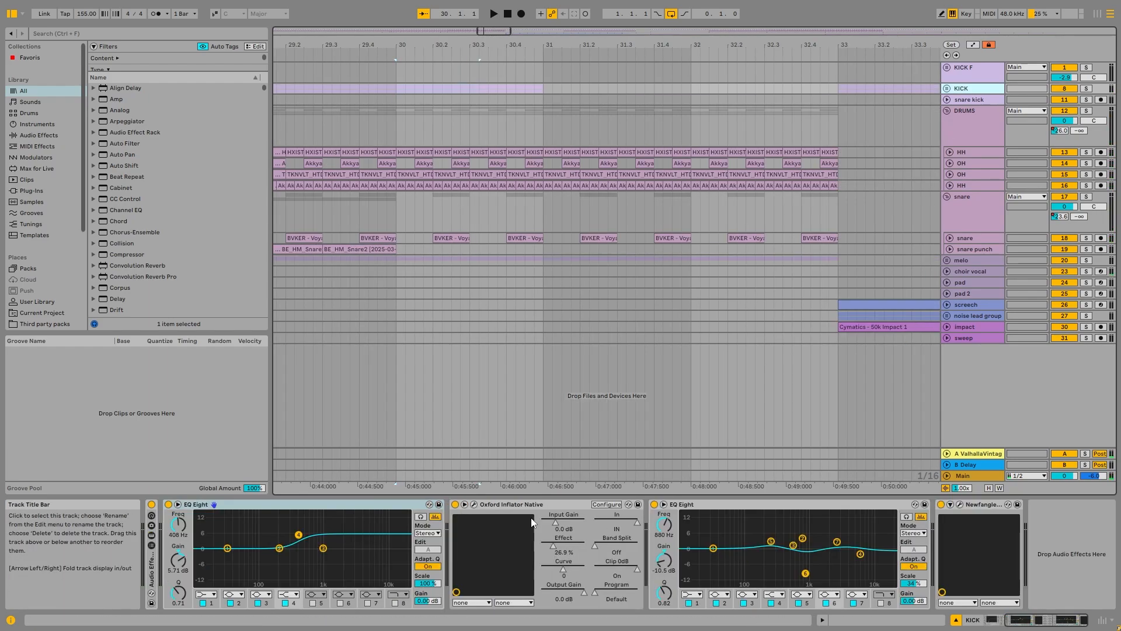
pyautogui.moveTo(1033, 620); pyautogui.dragTo(1010, 624)
pyautogui.rightClick(320, 530)
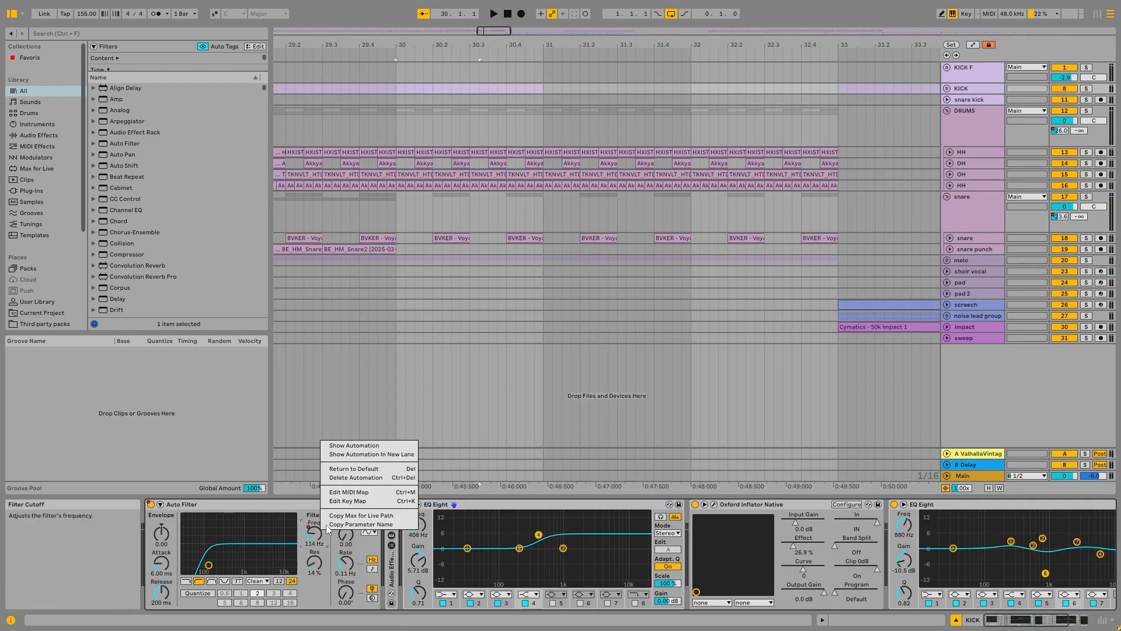
pyautogui.press('Escape')
# Step: Show the ValhallaVintageVerb send automation on the DRUMS group and select its rise from about bar 29 to bar 33
pyautogui.keyDown('ctrl'); pyautogui.scroll(-3, 516, 116); pyautogui.keyUp('ctrl')
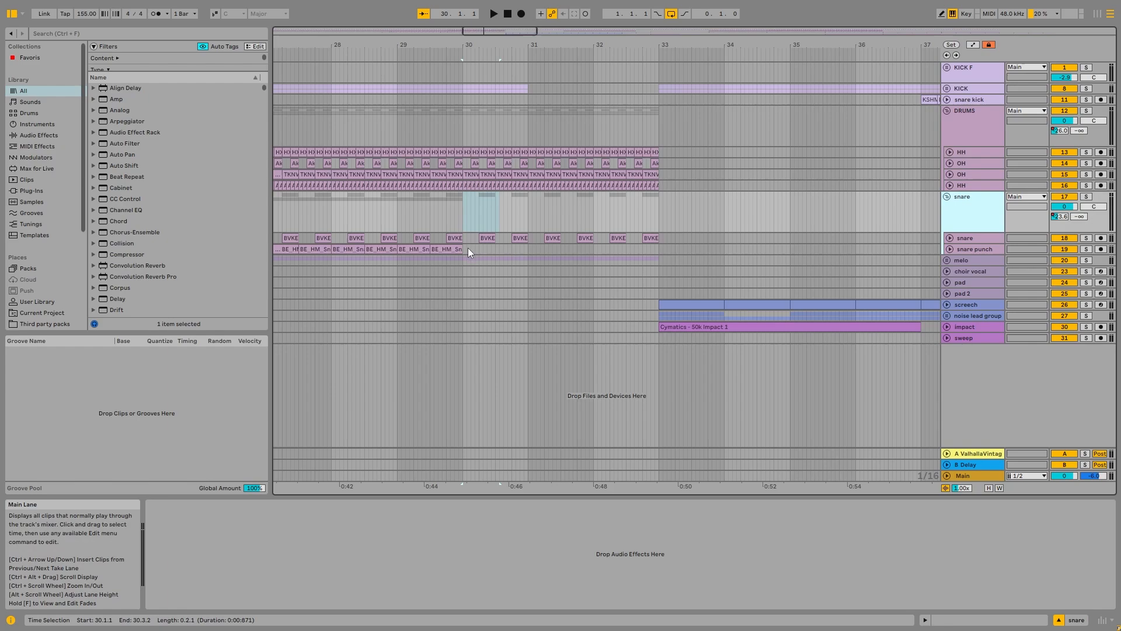
pyautogui.click(468, 248)
pyautogui.click(982, 141)
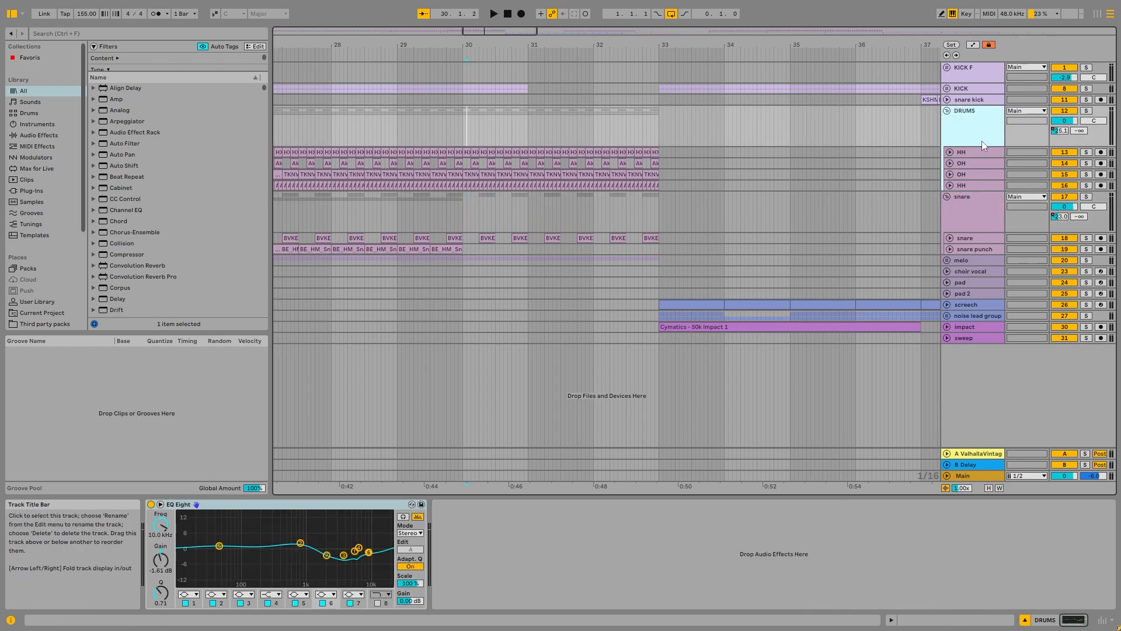
pyautogui.click(983, 213)
pyautogui.rightClick(1059, 132)
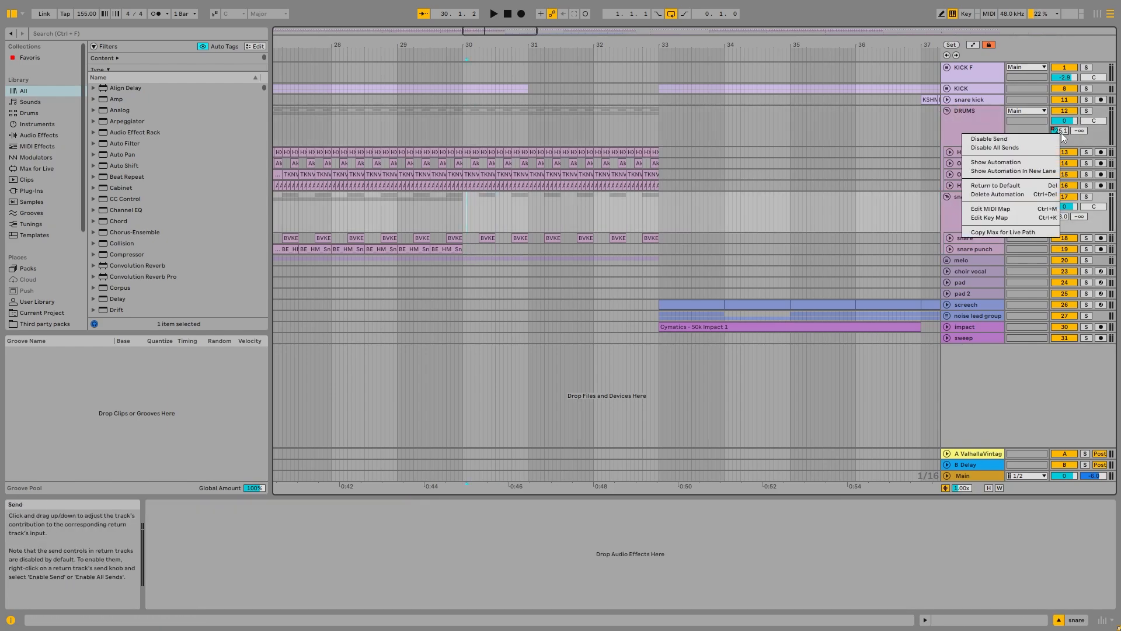
pyautogui.click(1007, 163)
pyautogui.scroll(-3, 569, 143)
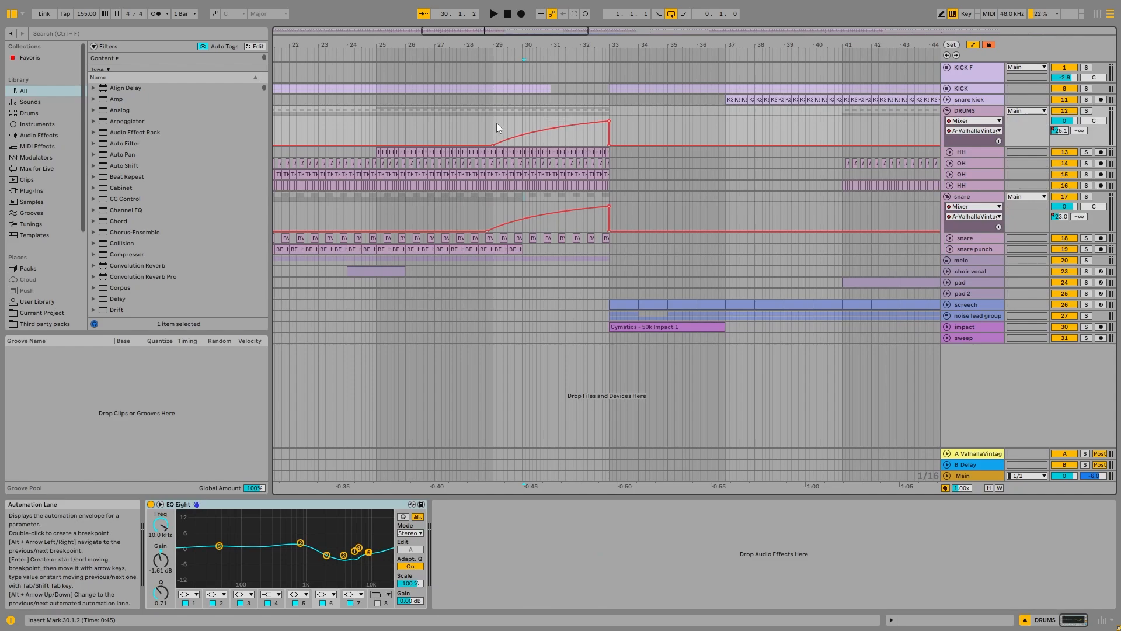
pyautogui.moveTo(497, 122); pyautogui.dragTo(607, 107)
# Step: Inspect the ValhallaVintageVerb return track's reverb settings in the plug-in window and its EQ Eight
pyautogui.click(978, 453)
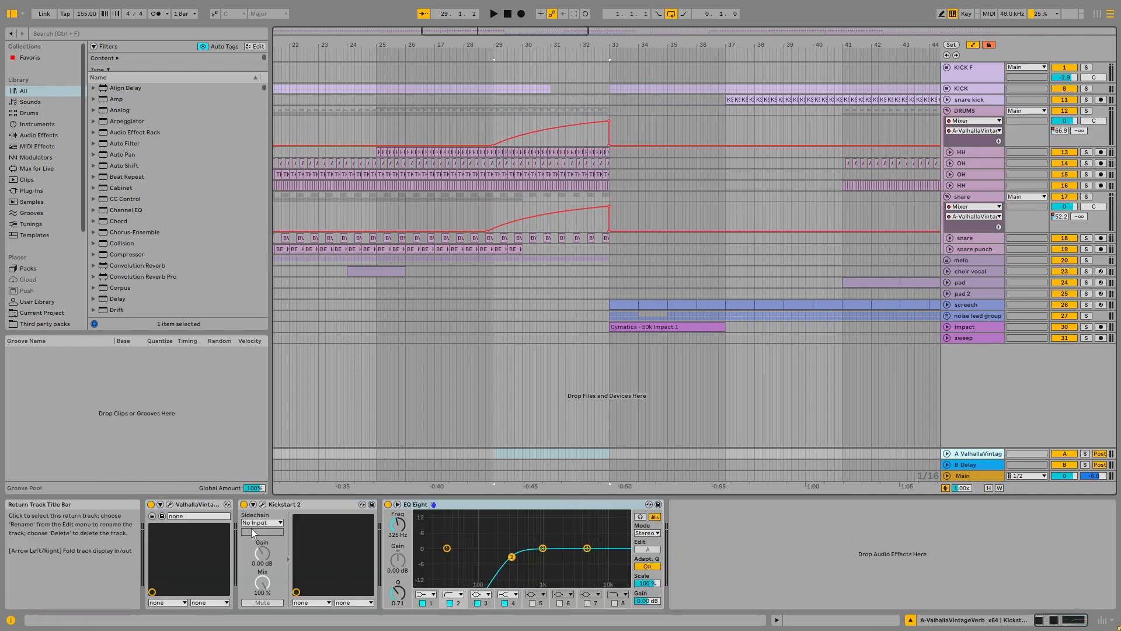
pyautogui.click(170, 503)
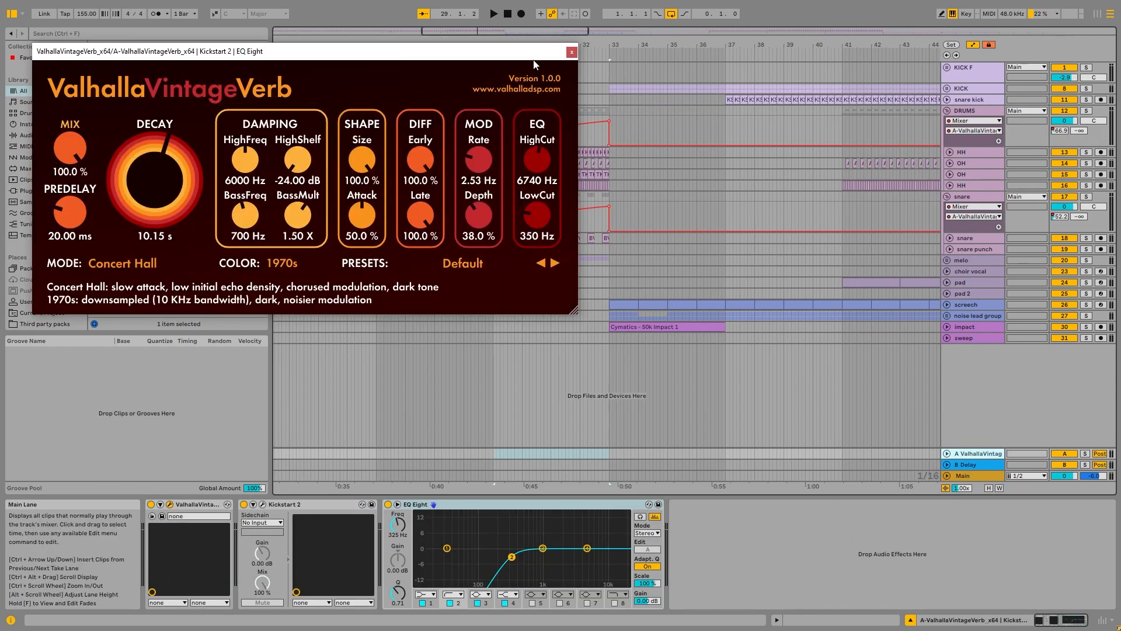
pyautogui.click(571, 51)
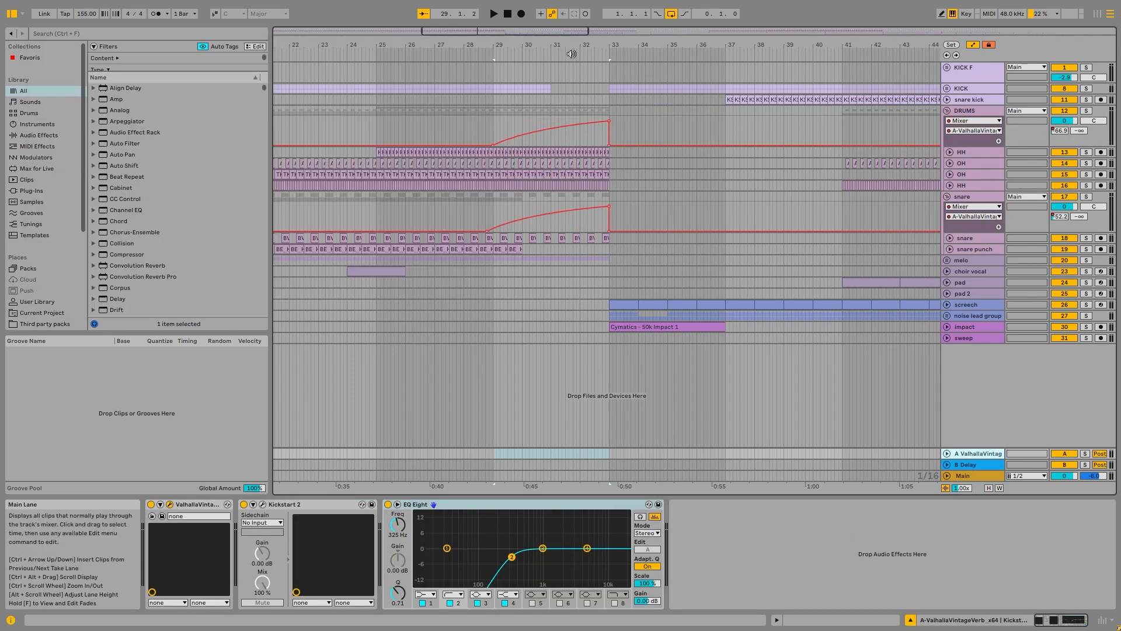
pyautogui.click(494, 511)
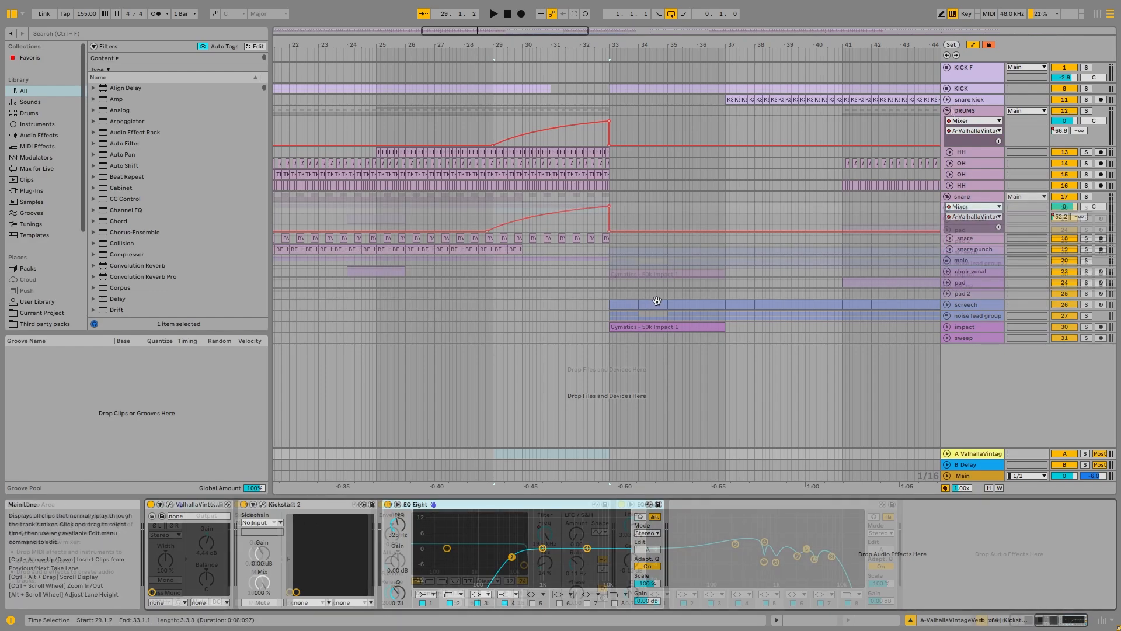
# Step: Fold the DRUMS and snare groups, then unfold the melo group and select the melo low track
pyautogui.click(947, 110)
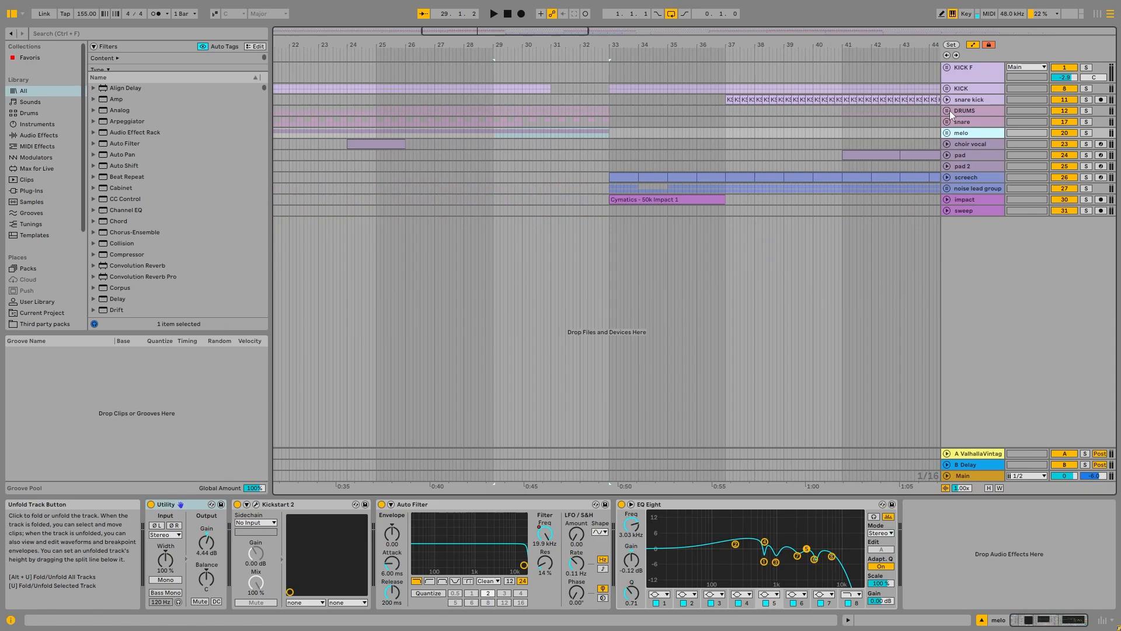
pyautogui.press('w')
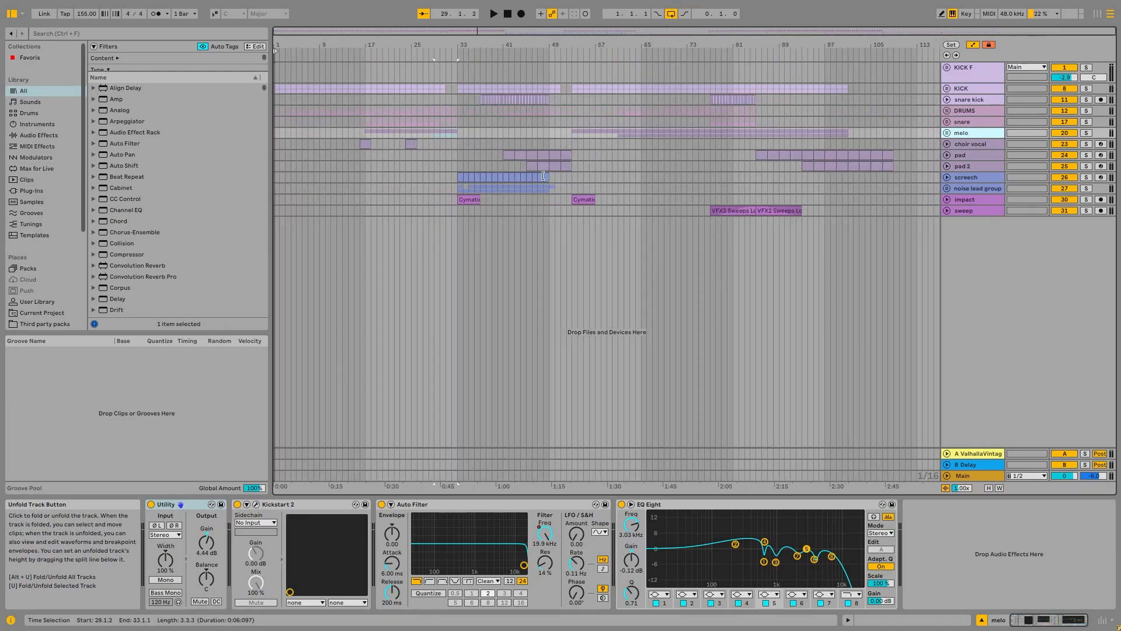
pyautogui.click(947, 133)
pyautogui.click(985, 174)
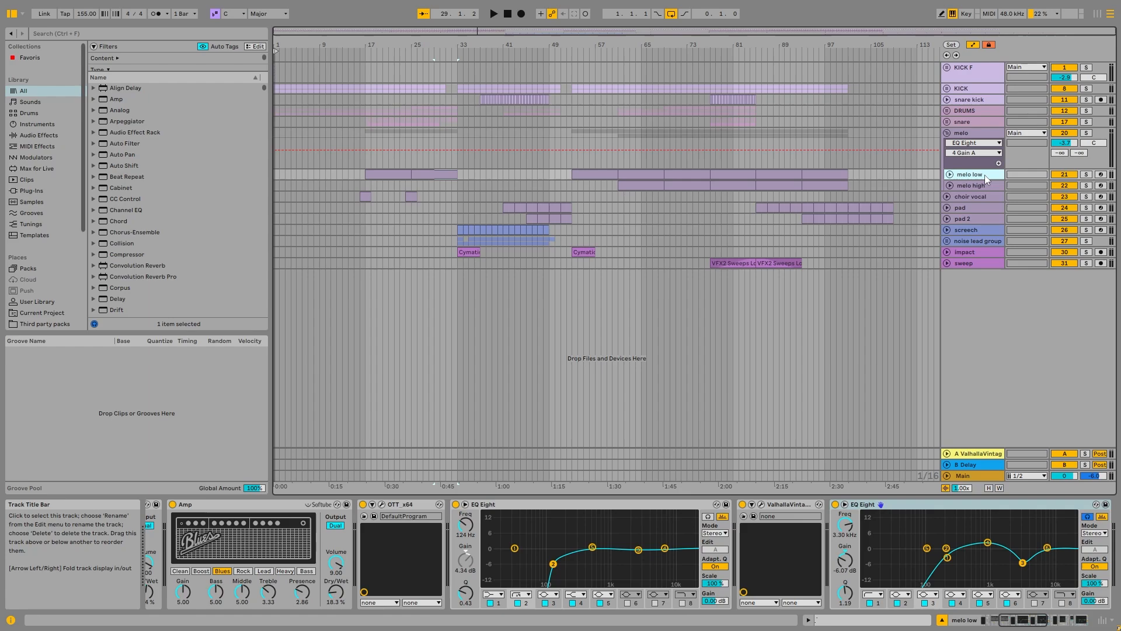
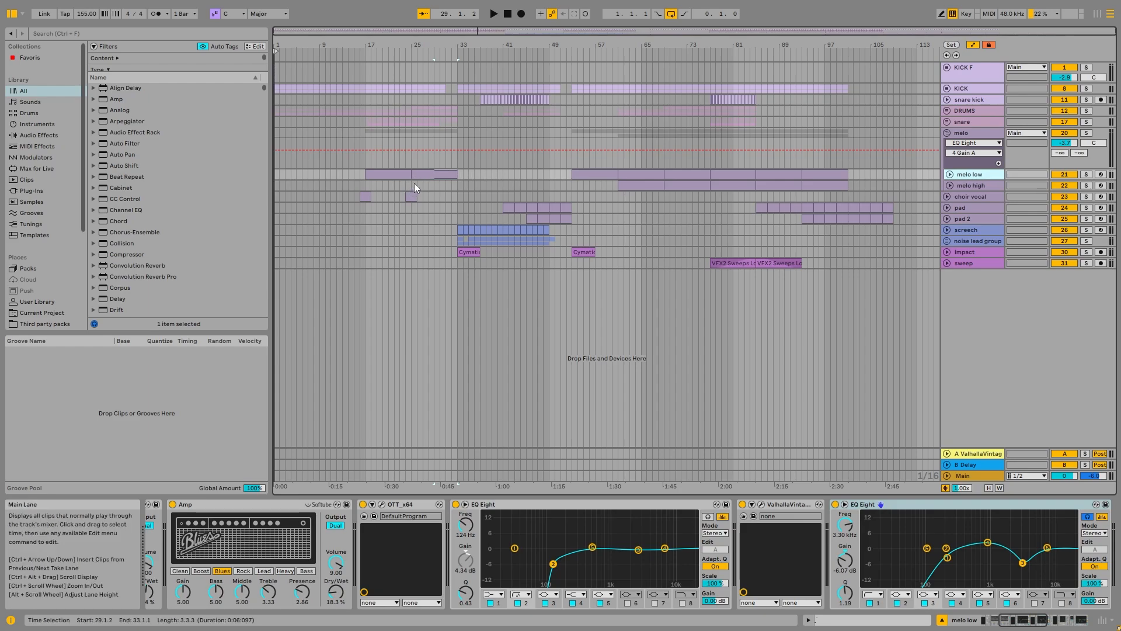
# Step: Unfold the melo low track and open its MIDI clip at bar 53 in the note editor
pyautogui.click(437, 174)
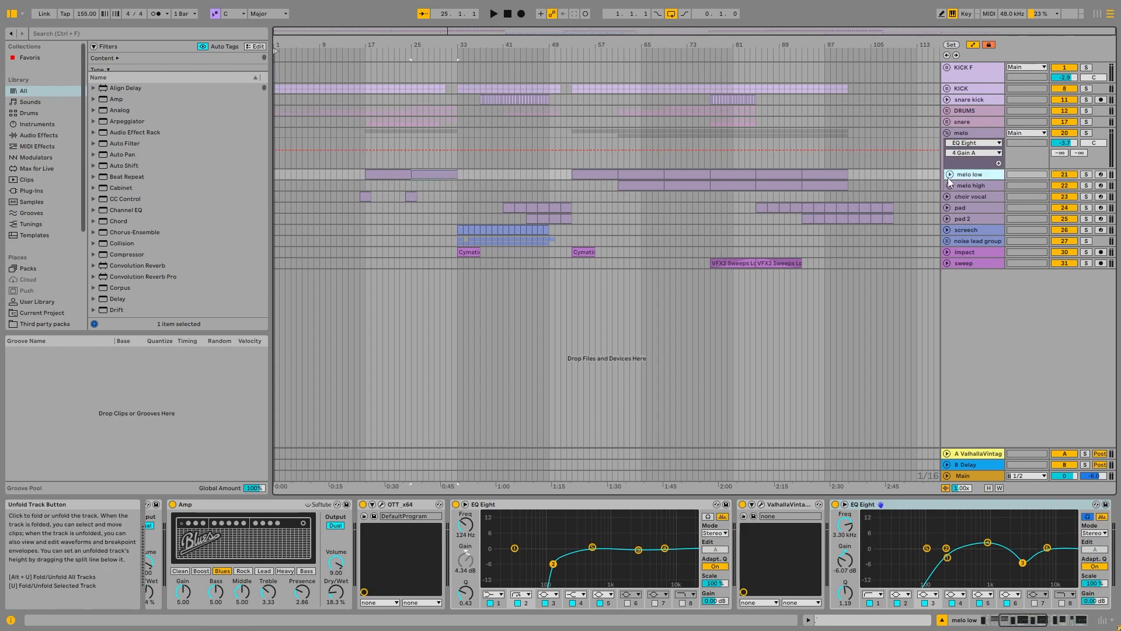
pyautogui.click(949, 175)
pyautogui.doubleClick(590, 174)
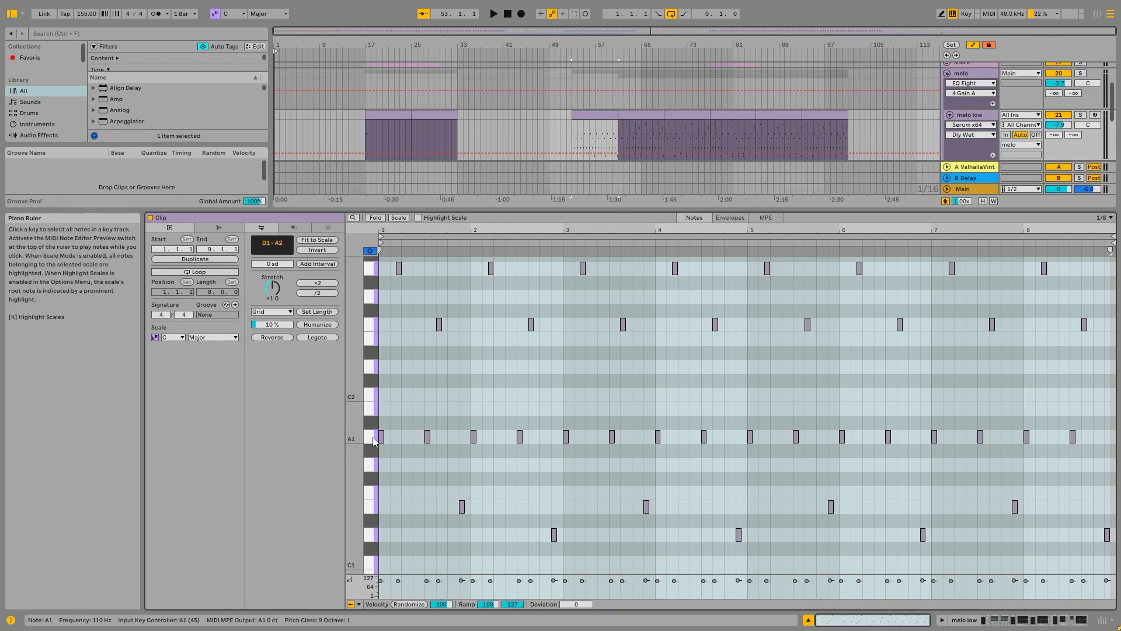
pyautogui.scroll(2, 915, 100)
pyautogui.scroll(-3, 913, 102)
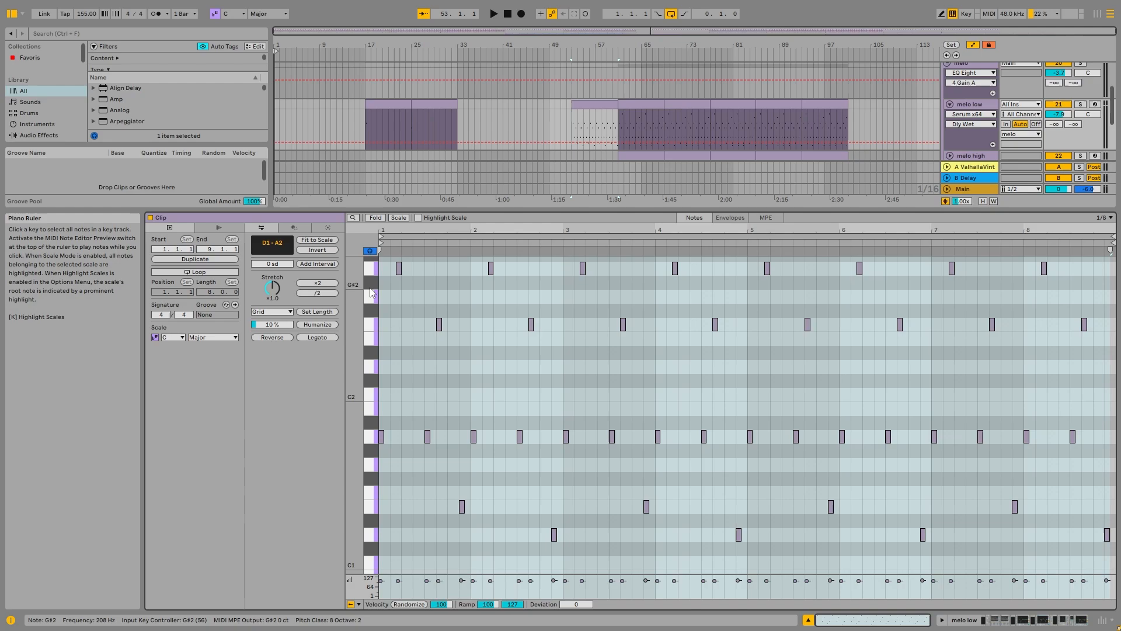
# Step: Set the clip's scale root to F and audition the soloed melo low track
pyautogui.hotkey('ctrl', 'a')
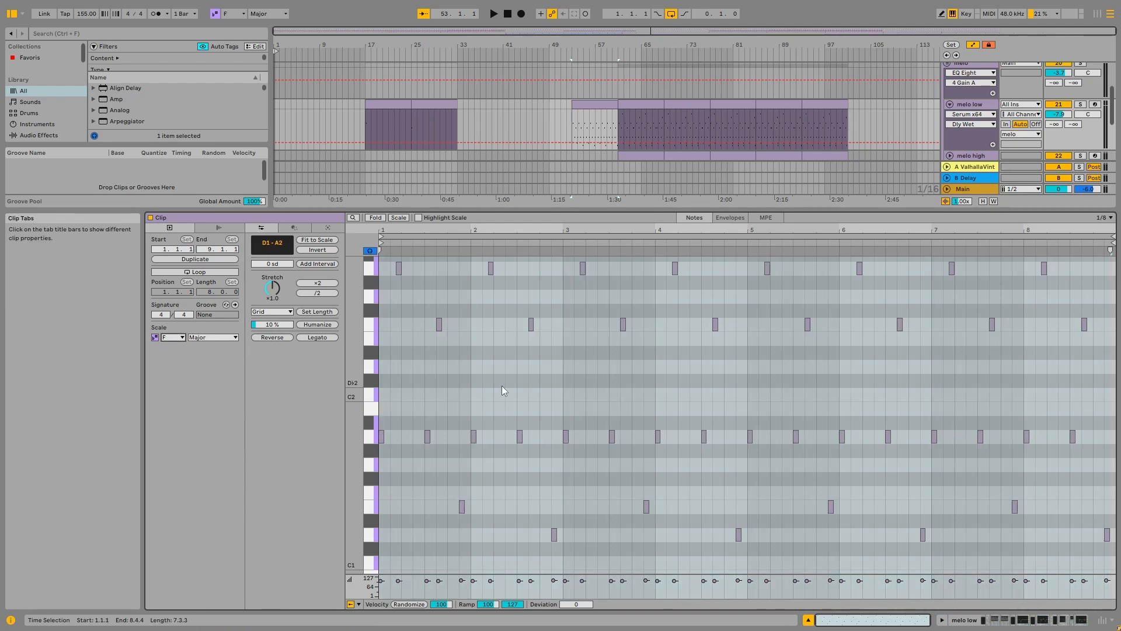
pyautogui.hotkey('ctrl', 'z')
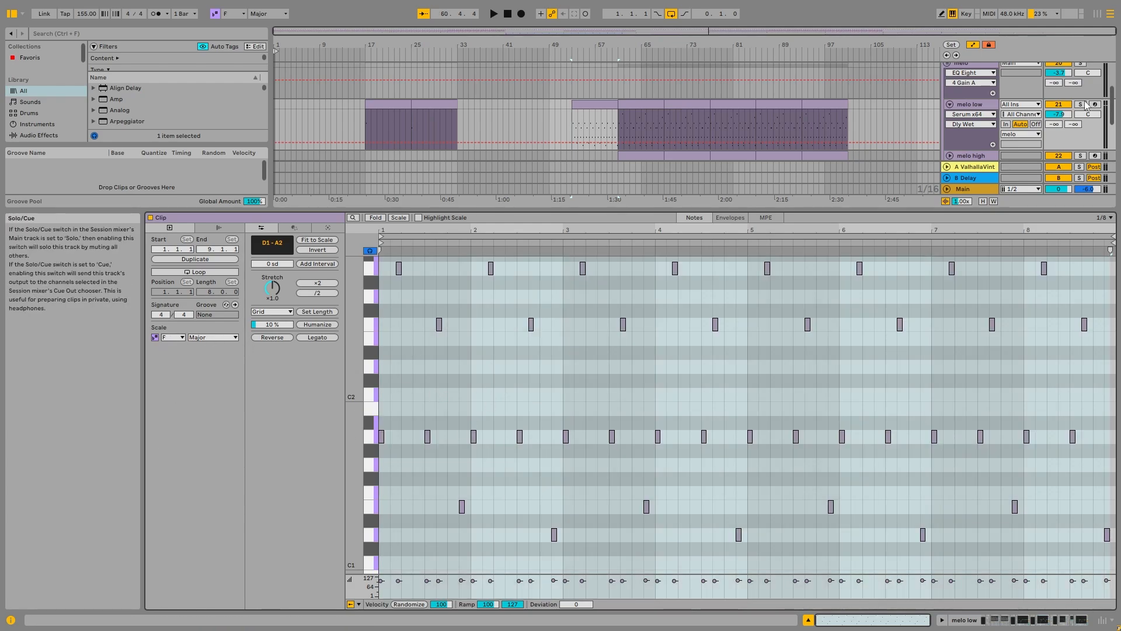
pyautogui.press('space')
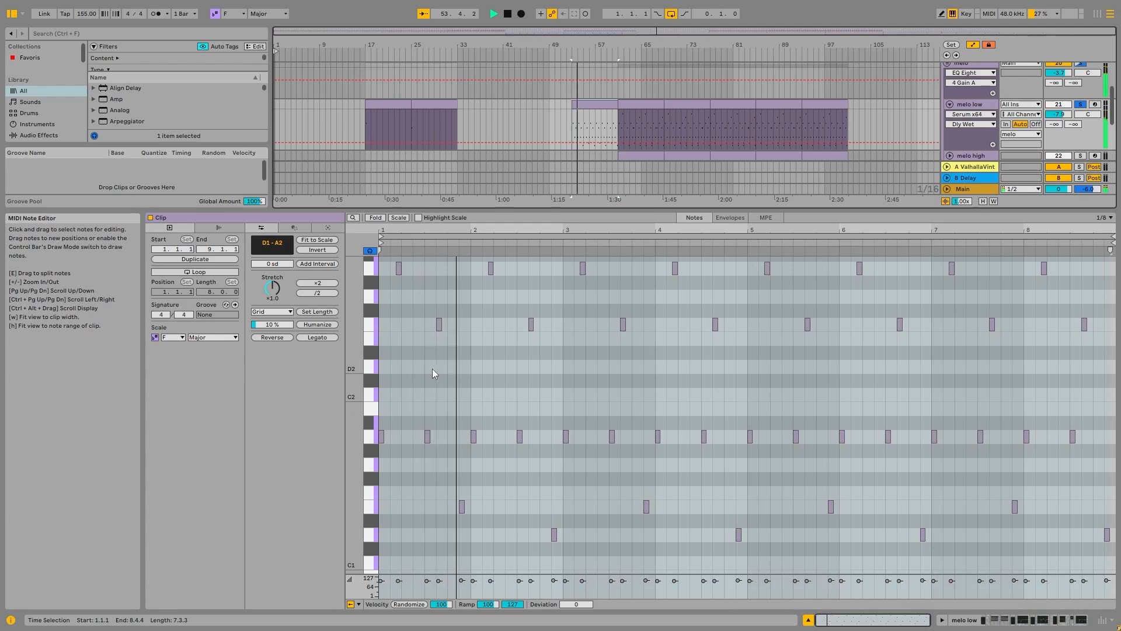
pyautogui.press('space')
pyautogui.scroll(1, 429, 384)
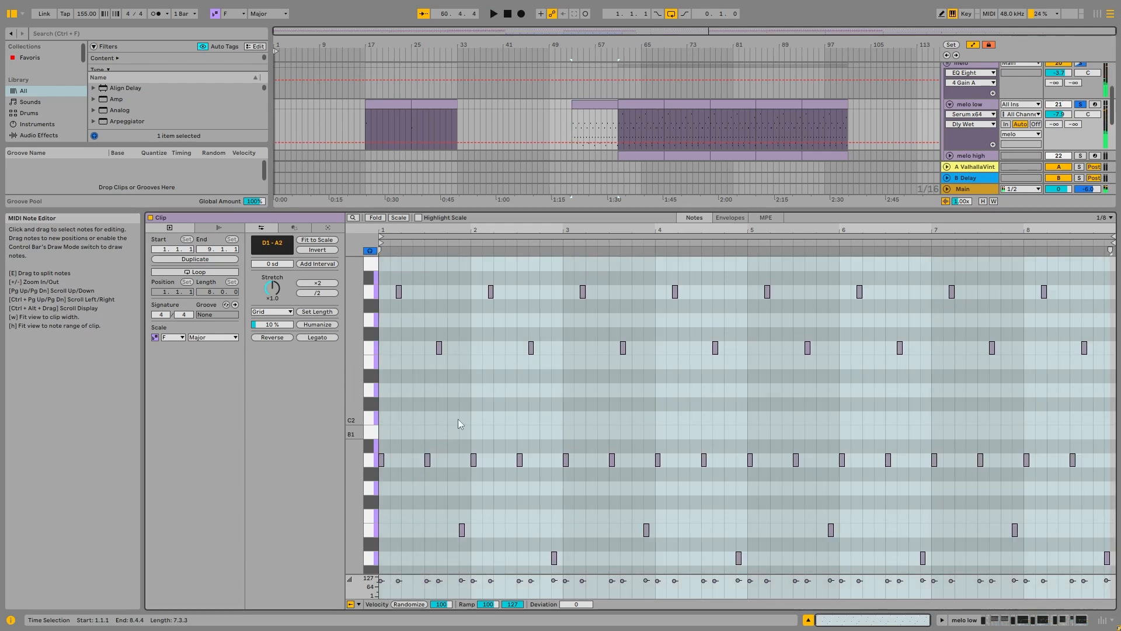
# Step: Highlight the first bar's notes in the melo low clip, from E1 up to A2, and clear the selection
pyautogui.click(460, 290)
pyautogui.moveTo(470, 277); pyautogui.dragTo(388, 528)
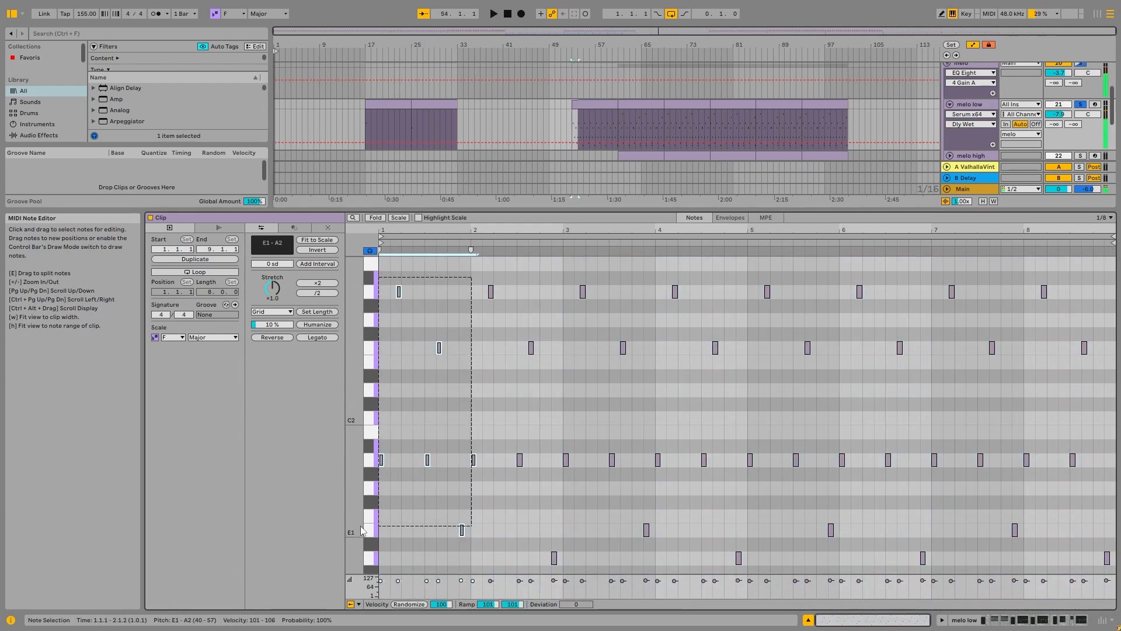
pyautogui.click(450, 383)
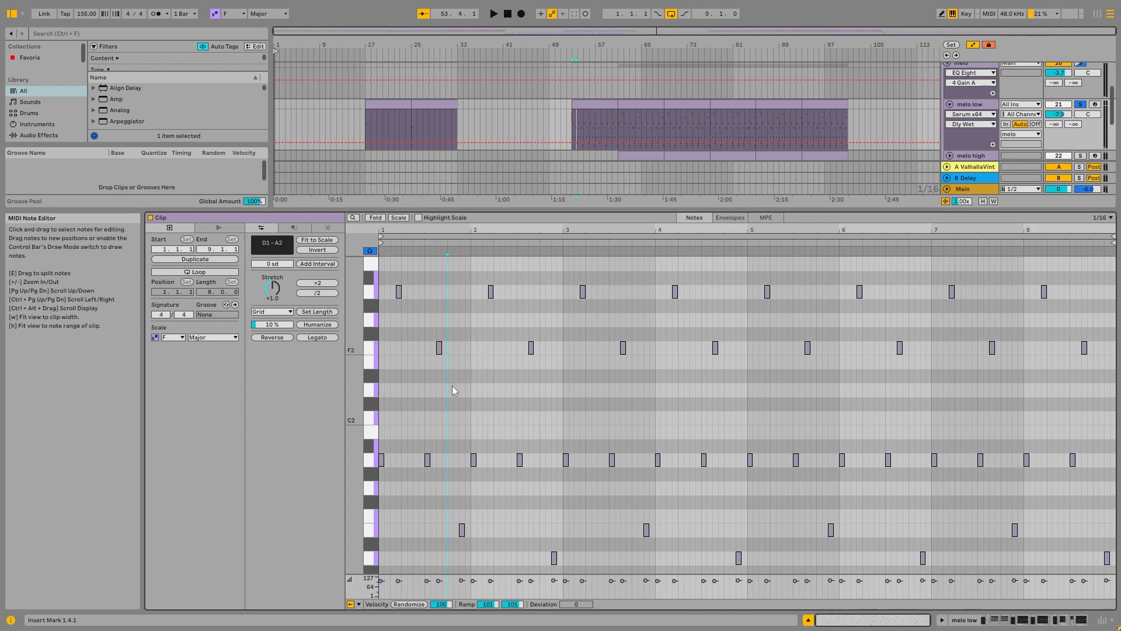
pyautogui.rightClick(417, 421)
pyautogui.click(419, 404)
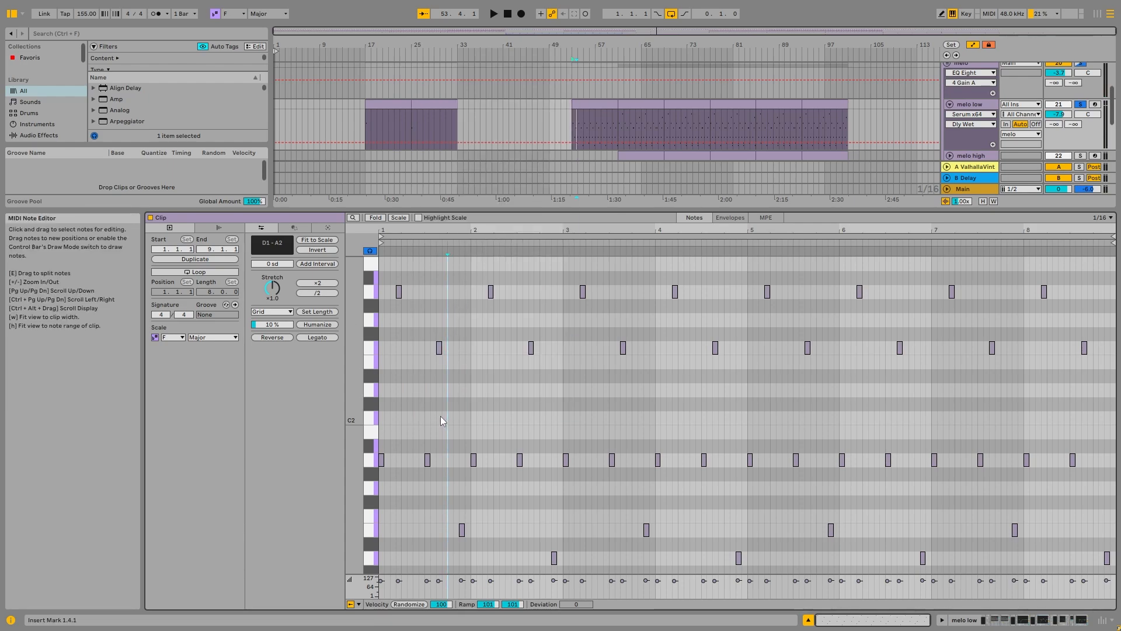
# Step: Highlight the second bar's notes between A1 and A2 to compare them with the first bar, and clear the selection
pyautogui.moveTo(469, 273); pyautogui.dragTo(548, 517)
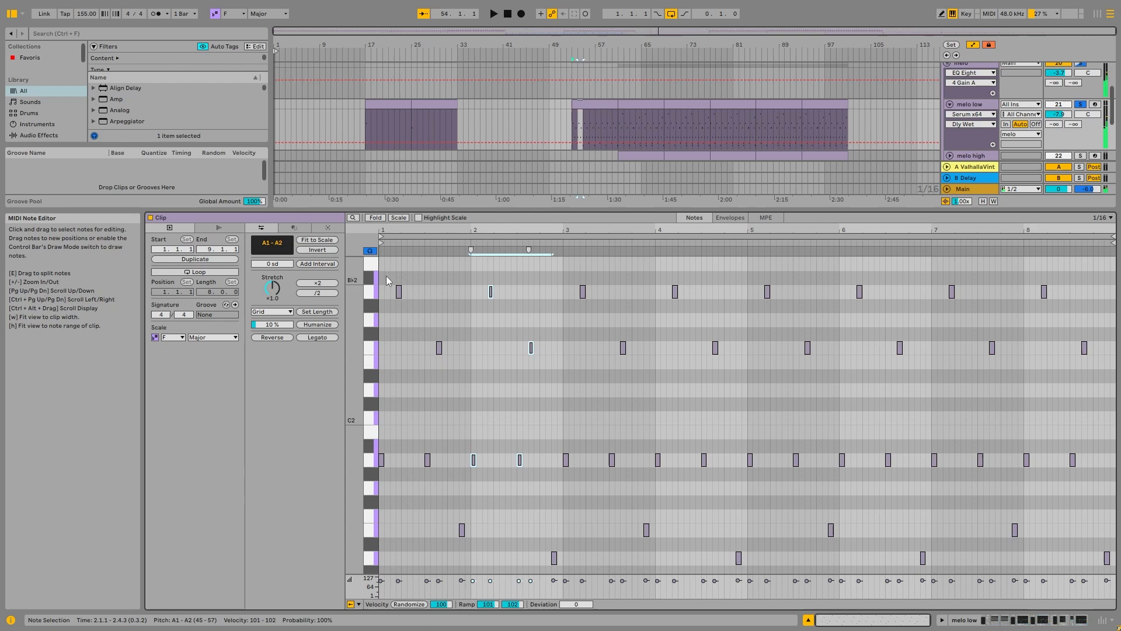
pyautogui.click(388, 294)
pyautogui.moveTo(387, 290); pyautogui.dragTo(549, 485)
pyautogui.click(431, 474)
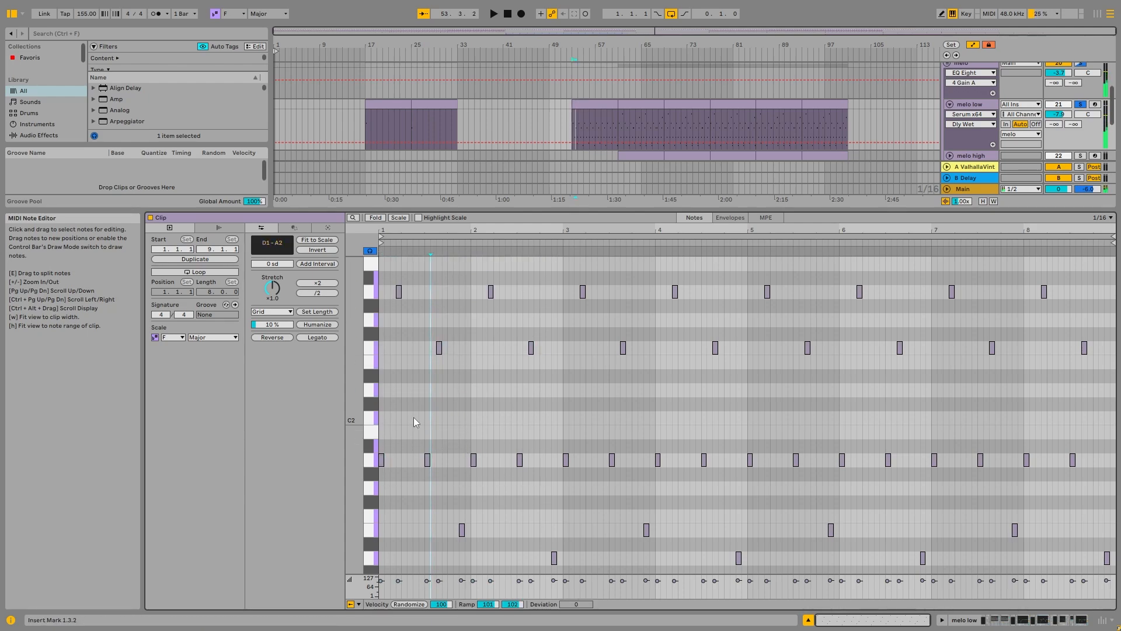
# Step: Mark the time range from 1.1.2 to 1.4.4 in the clip, clear it and look over the remaining note pattern
pyautogui.moveTo(387, 408); pyautogui.dragTo(465, 405)
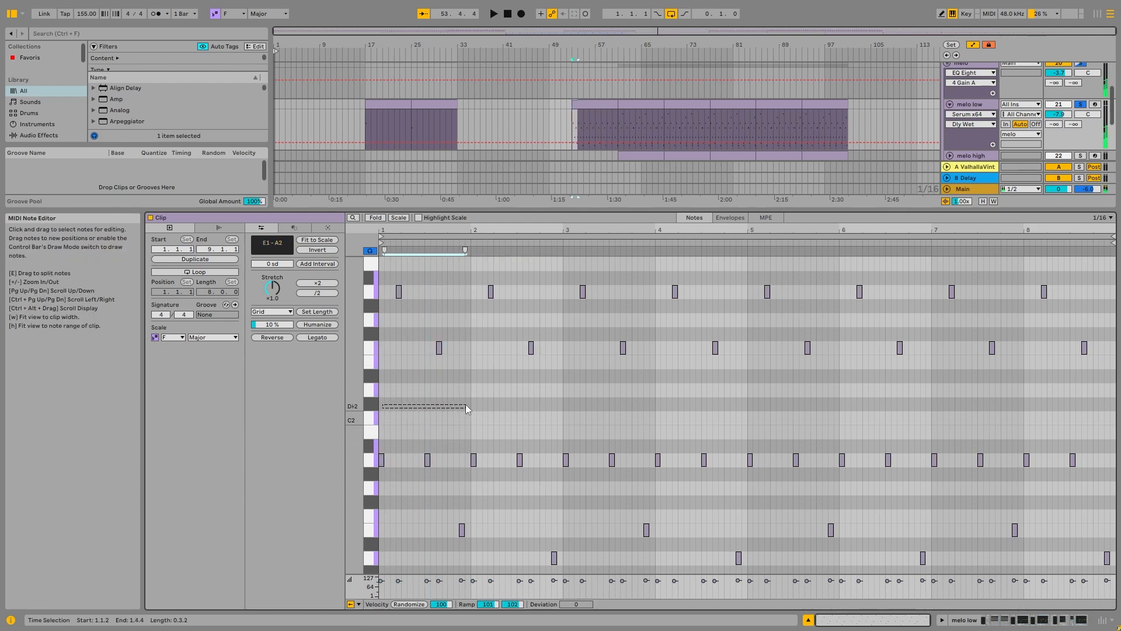
pyautogui.click(481, 514)
pyautogui.scroll(-1, 464, 534)
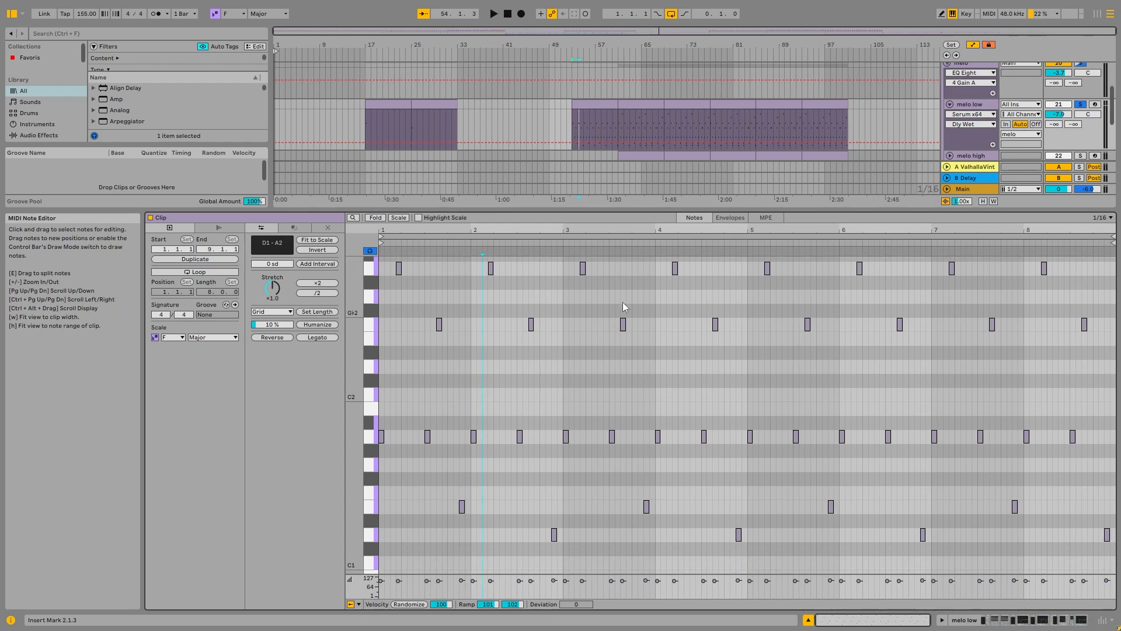
pyautogui.scroll(4, 1084, 326)
pyautogui.scroll(-5, 1098, 447)
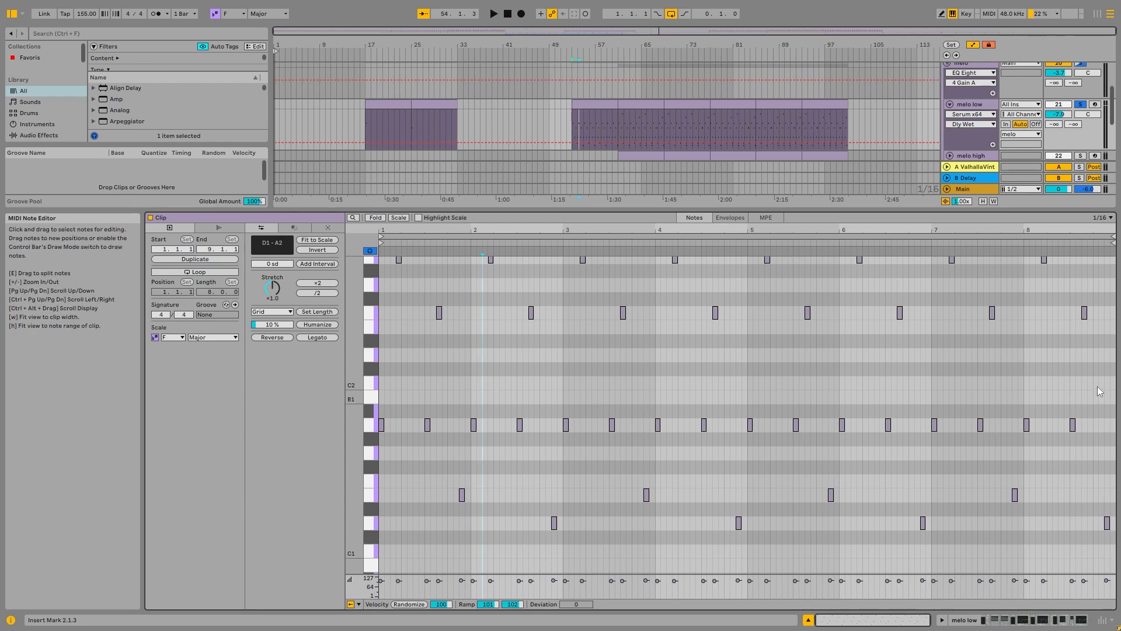
# Step: Unfold and solo the melo high track, and play back its bar 61 clip with the note editor open
pyautogui.doubleClick(982, 103)
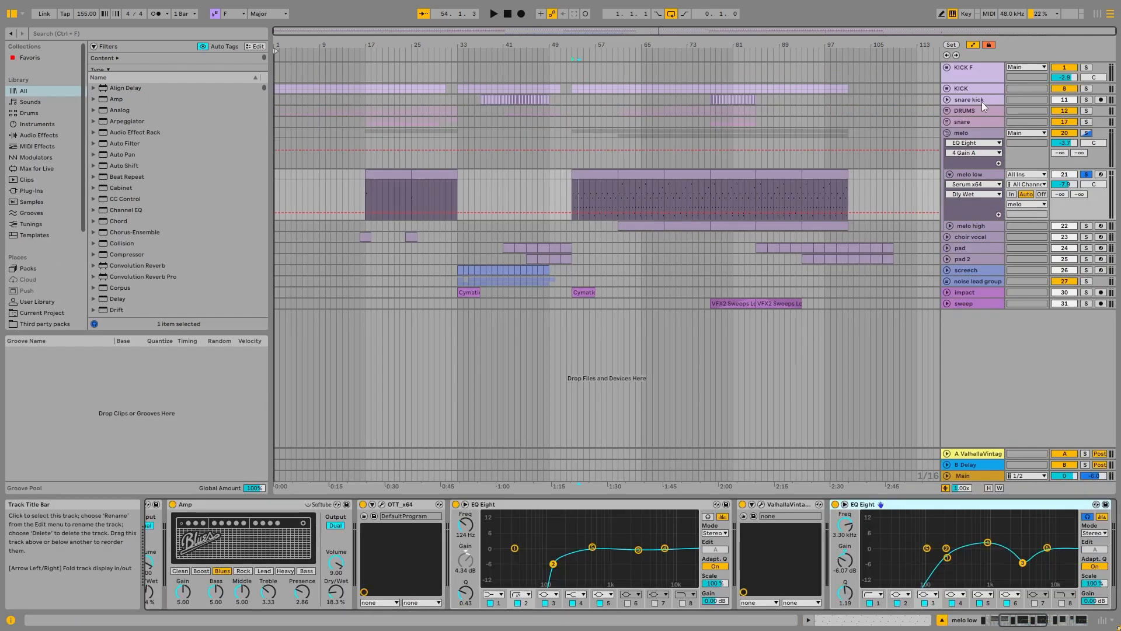
pyautogui.click(657, 225)
pyautogui.click(950, 226)
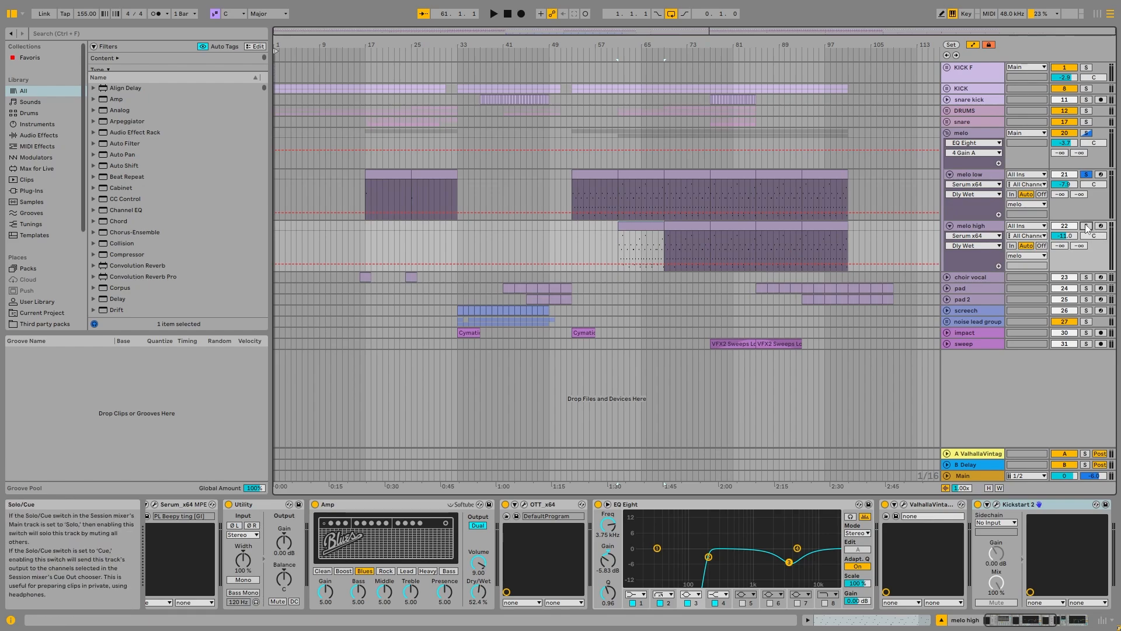
pyautogui.click(1086, 226)
pyautogui.doubleClick(654, 225)
pyautogui.press('space')
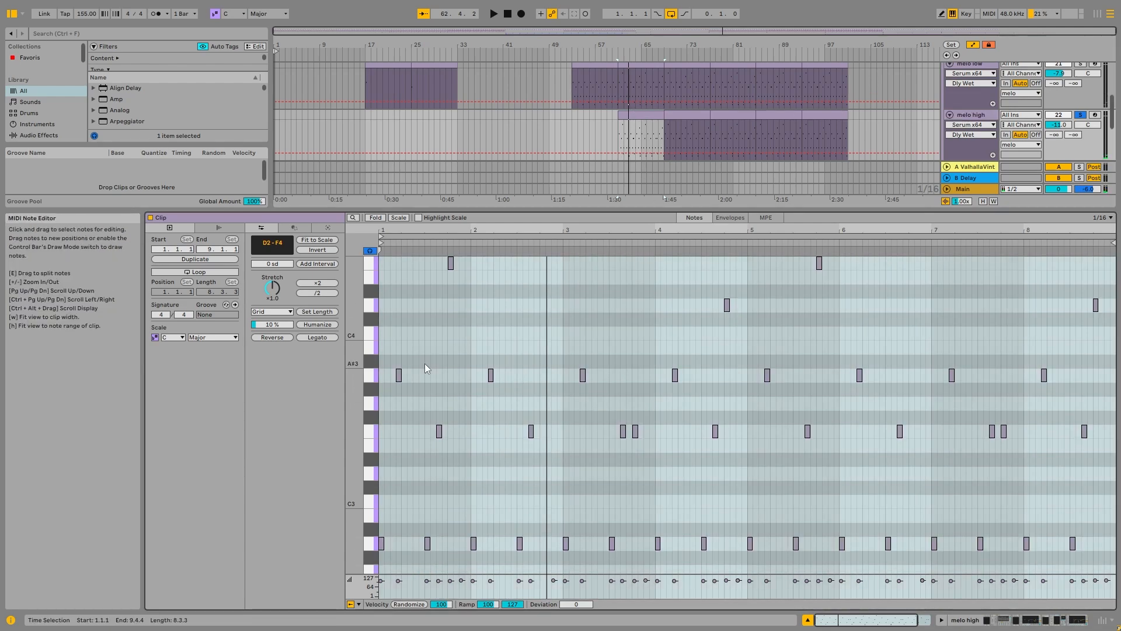
# Step: Examine the melo high clip's note pattern, including the doubled notes in its third bar
pyautogui.click(419, 377)
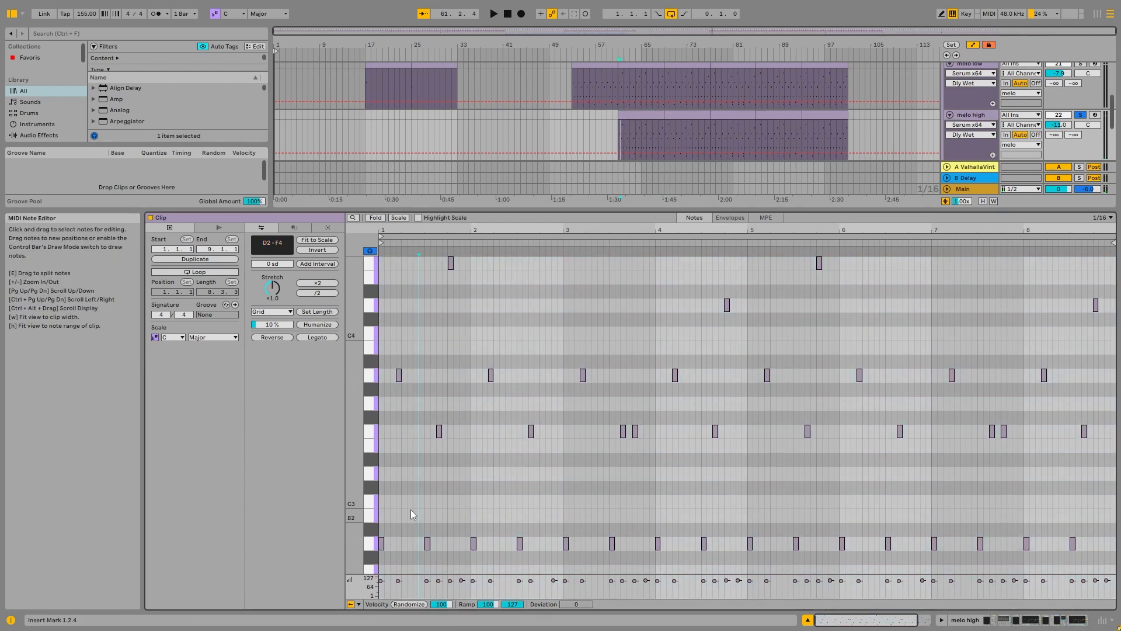
pyautogui.click(602, 62)
pyautogui.click(642, 114)
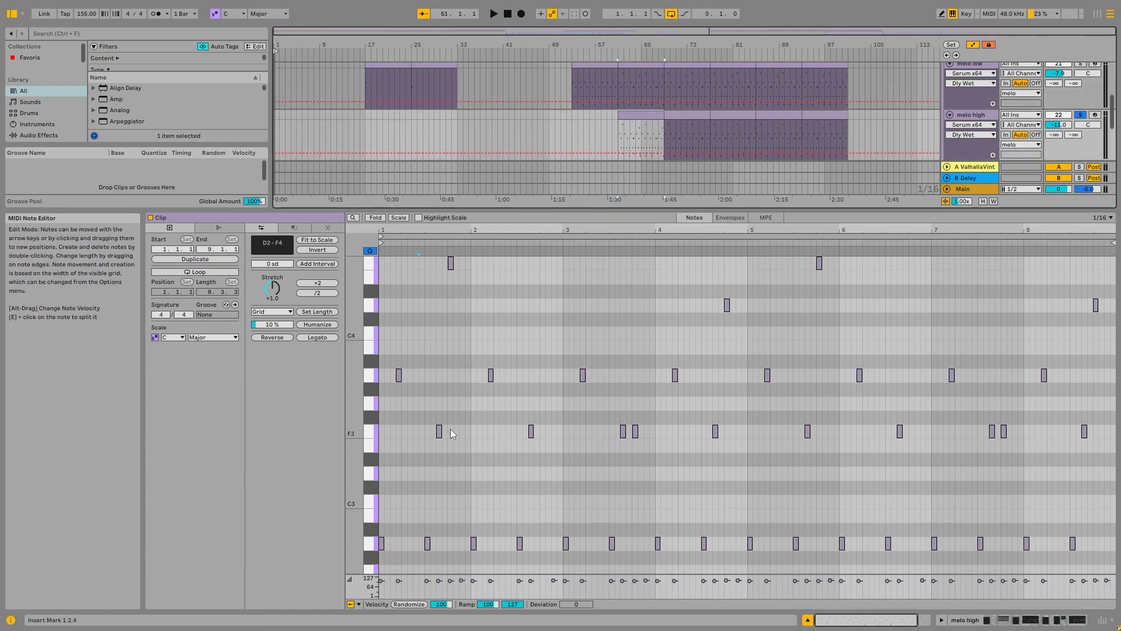
pyautogui.scroll(1, 450, 428)
pyautogui.scroll(-2, 464, 429)
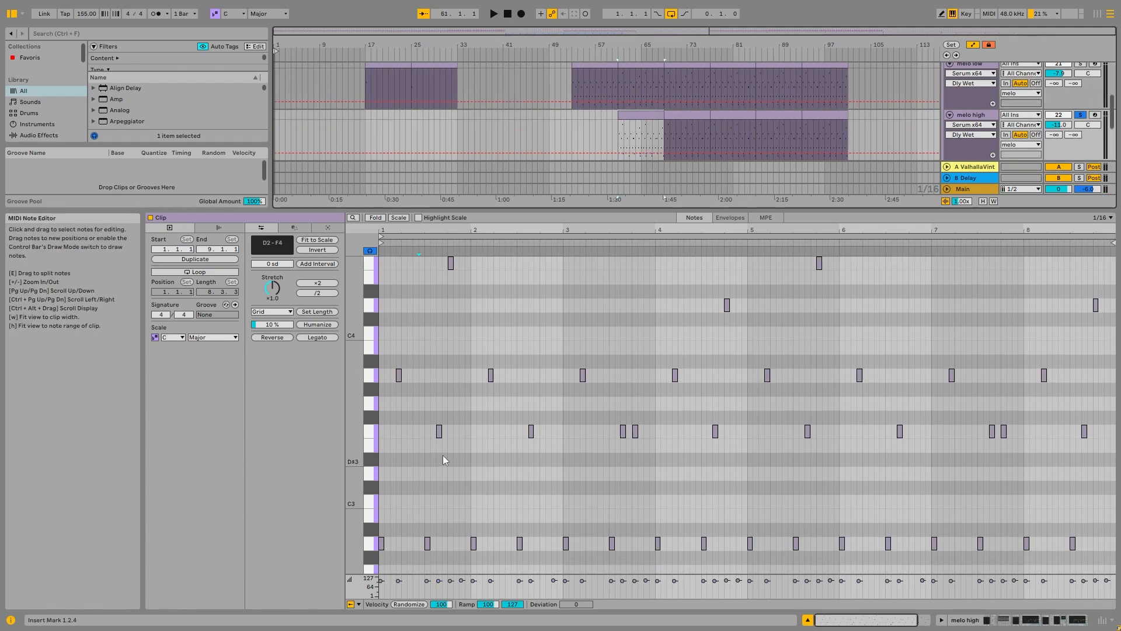
pyautogui.click(641, 437)
pyautogui.click(608, 482)
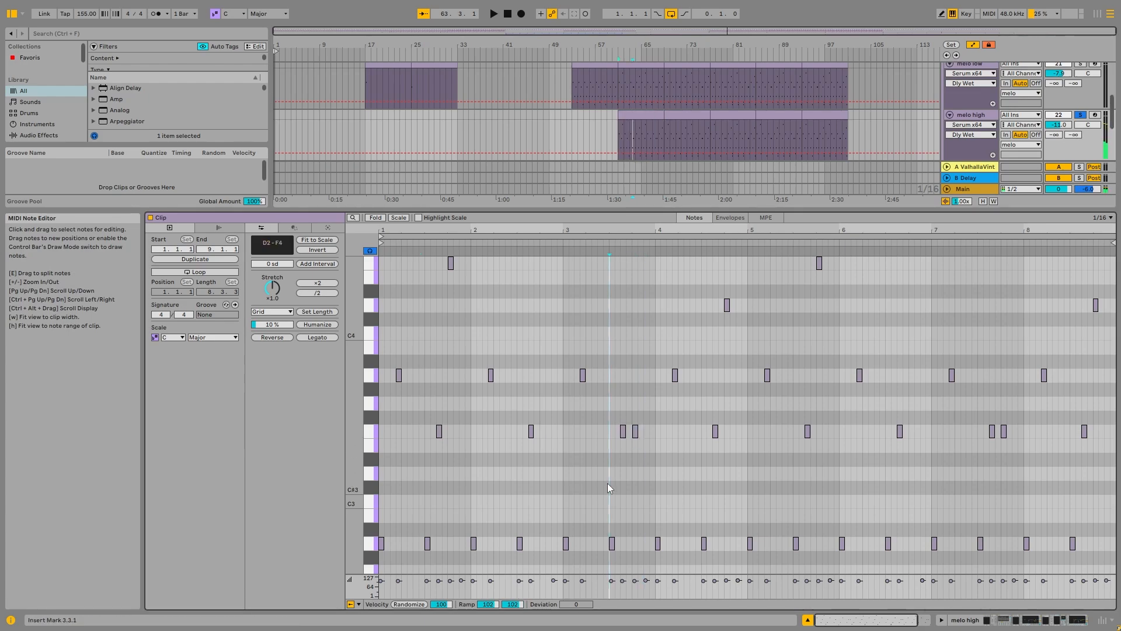
# Step: Reopen the melo low clip at bar 53 and examine its notes around A1
pyautogui.click(981, 111)
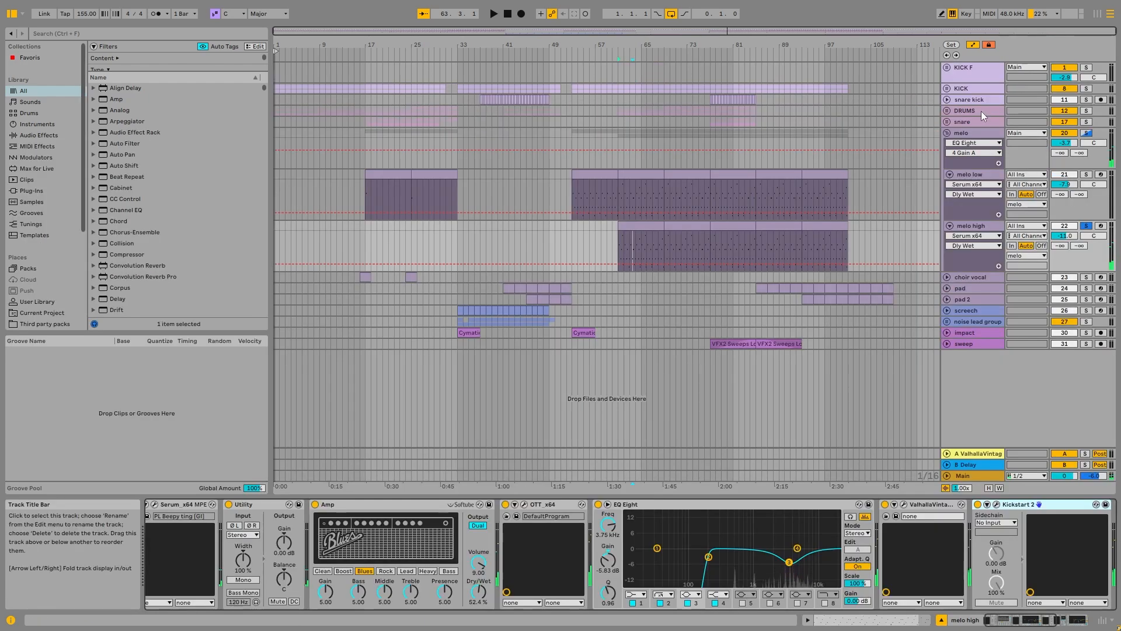
pyautogui.click(980, 177)
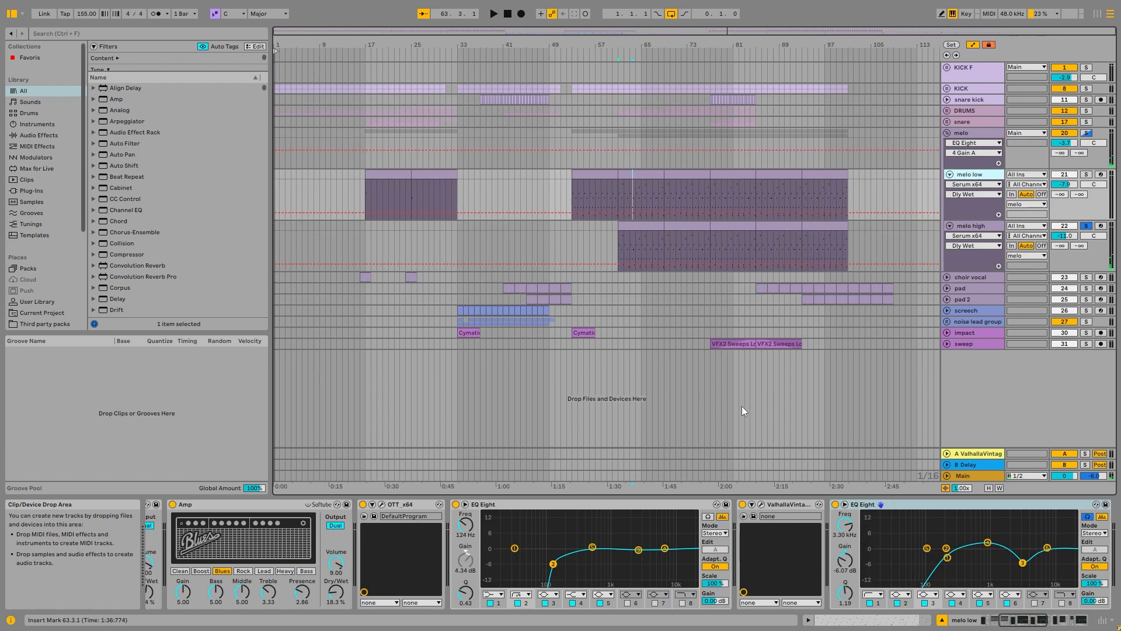
pyautogui.doubleClick(606, 180)
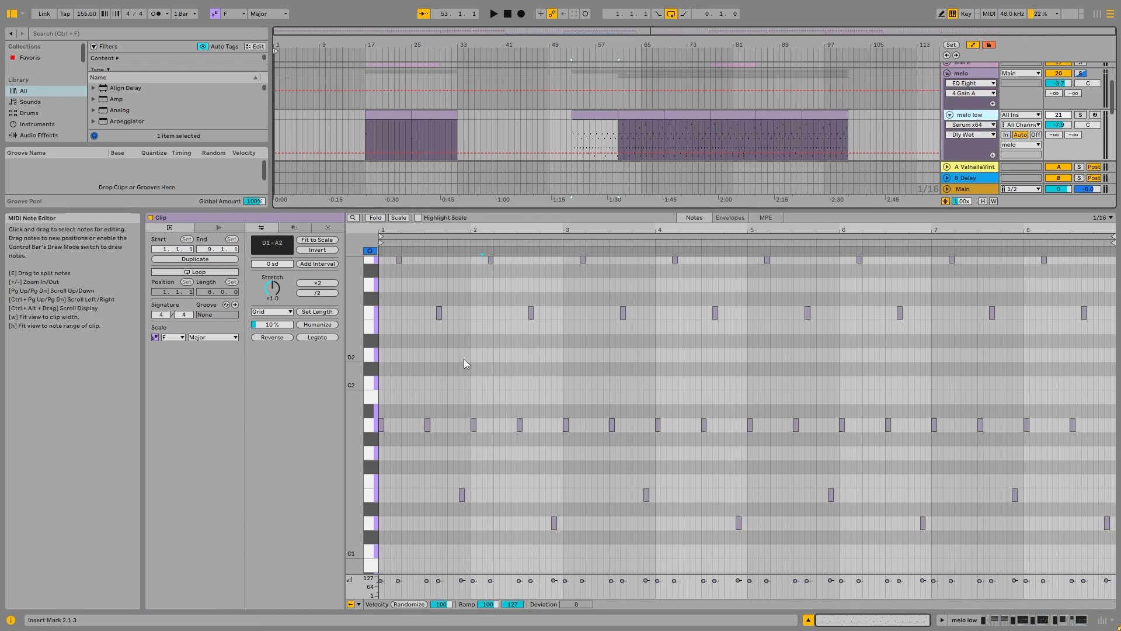
pyautogui.scroll(2, 482, 353)
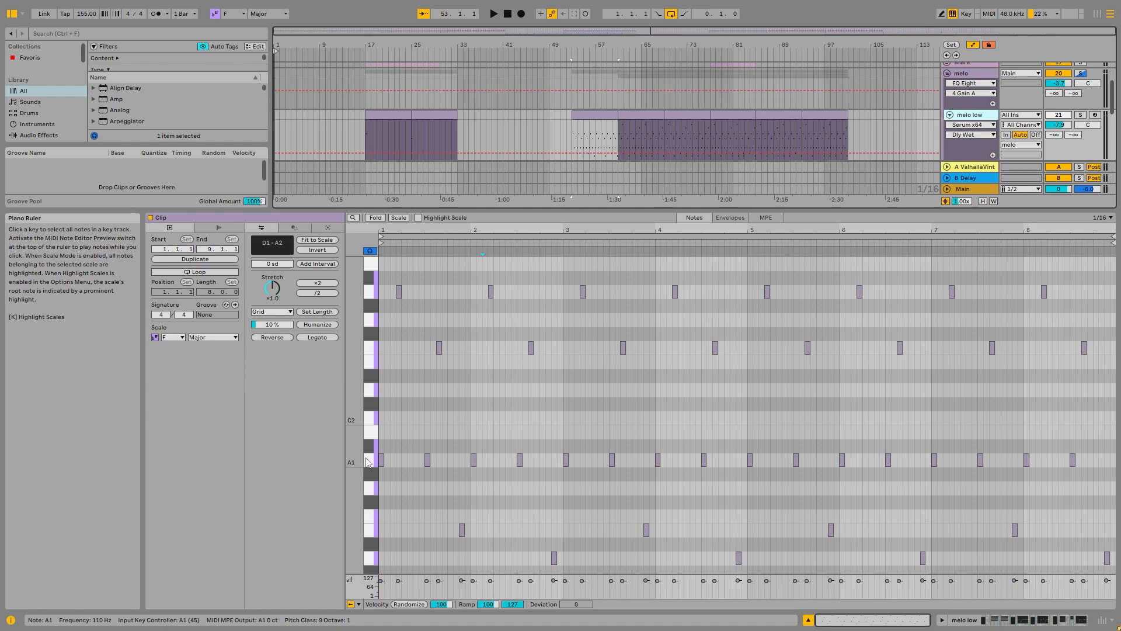
# Step: Open the Serum instrument on melo low and choose the PL Beepy ting [GI] preset from the Plucked category
pyautogui.click(981, 115)
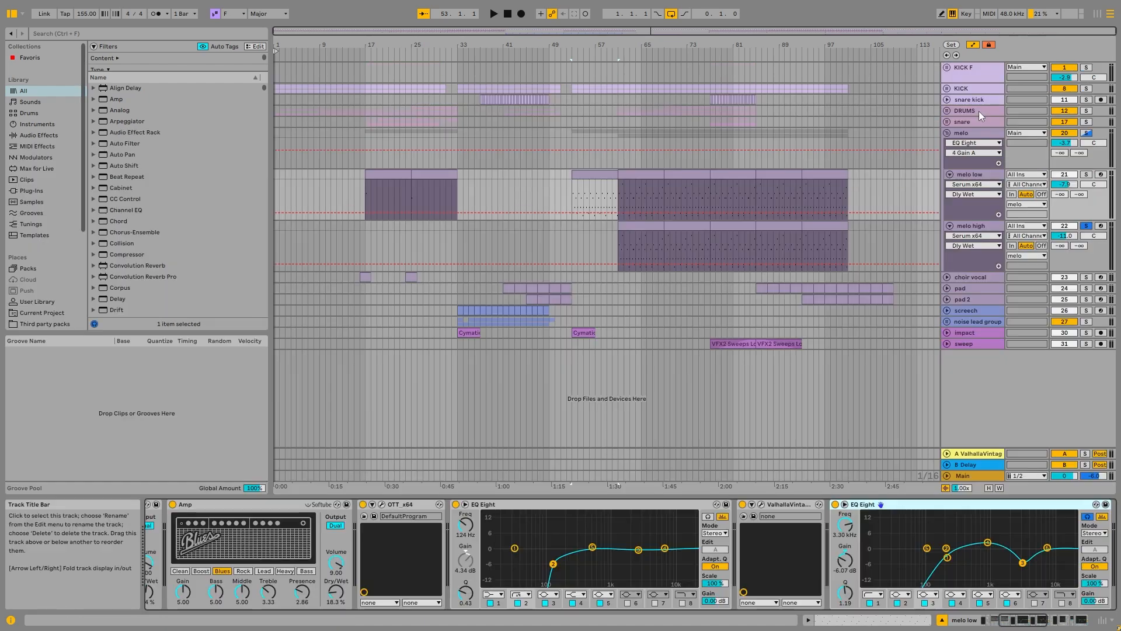
pyautogui.click(969, 174)
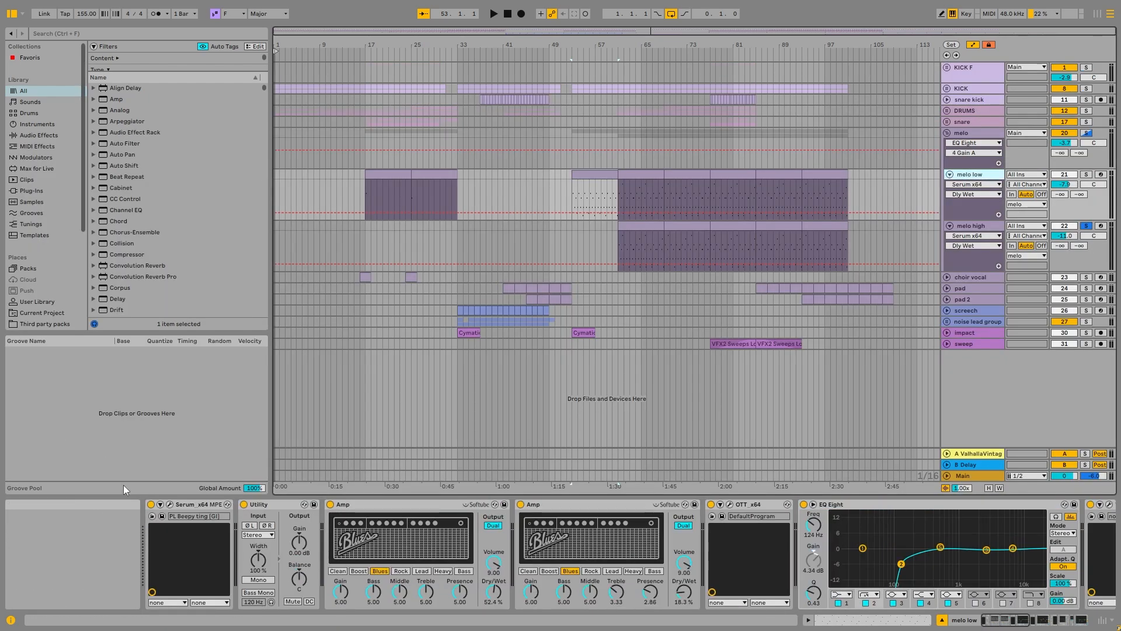
pyautogui.click(169, 503)
pyautogui.click(450, 58)
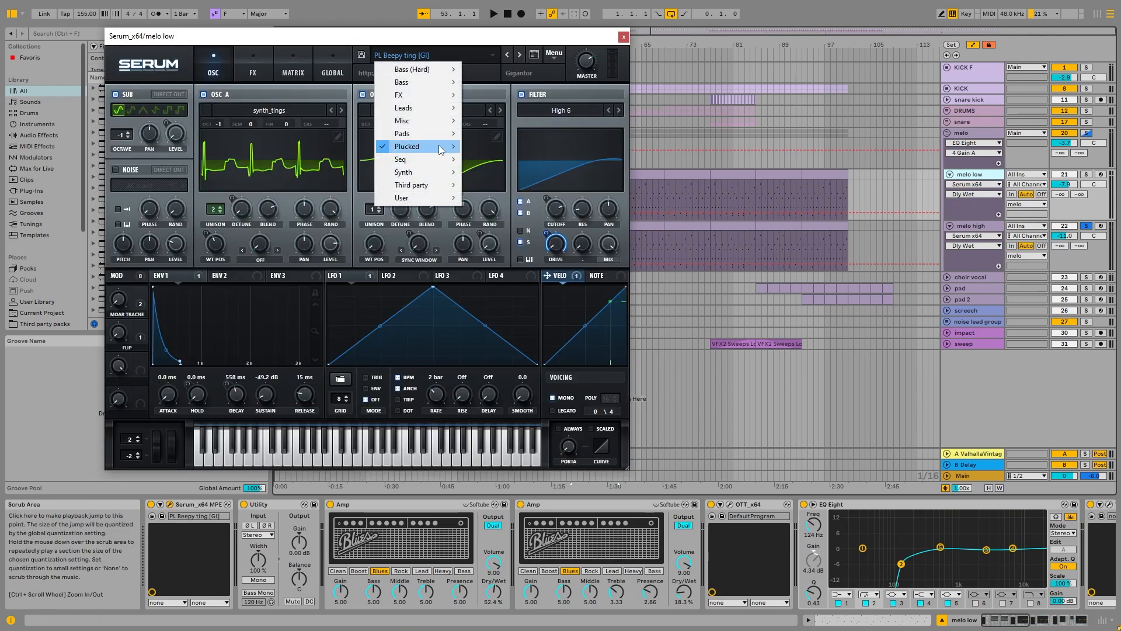
pyautogui.moveTo(441, 150)
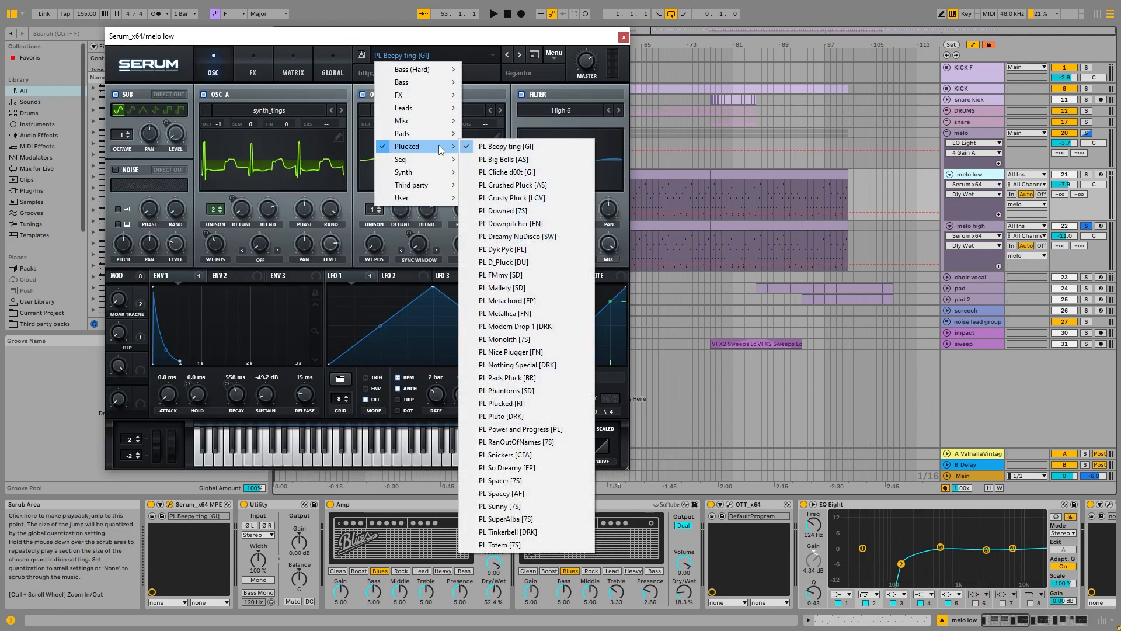
pyautogui.click(490, 147)
# Step: Check Serum's effects page, return to its oscillator page and close the plug-in window
pyautogui.click(253, 64)
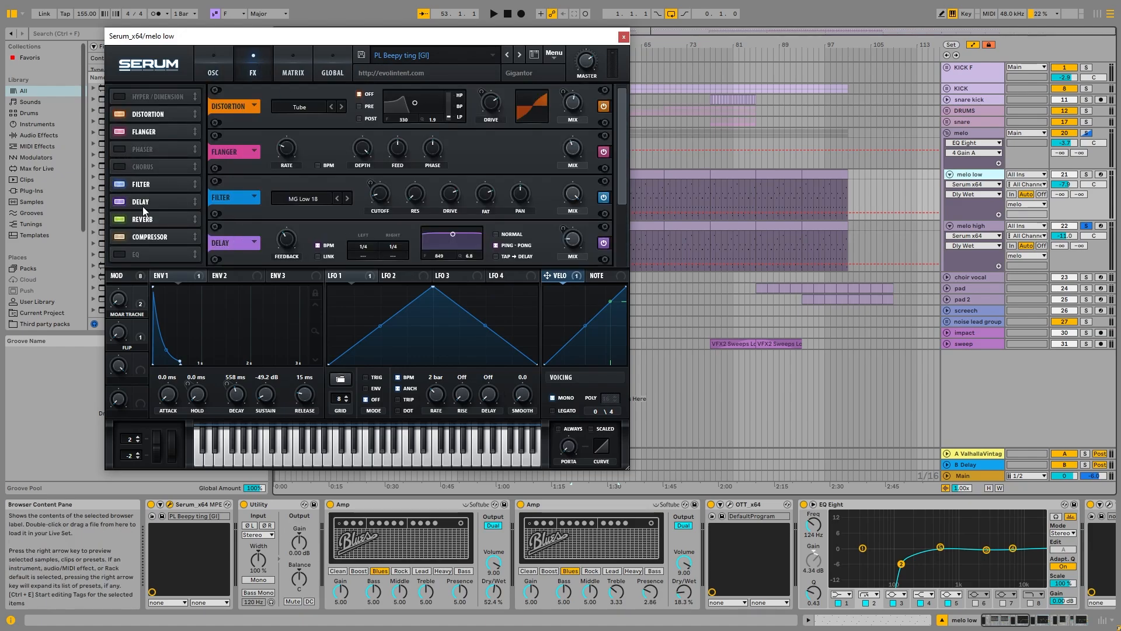
pyautogui.click(213, 64)
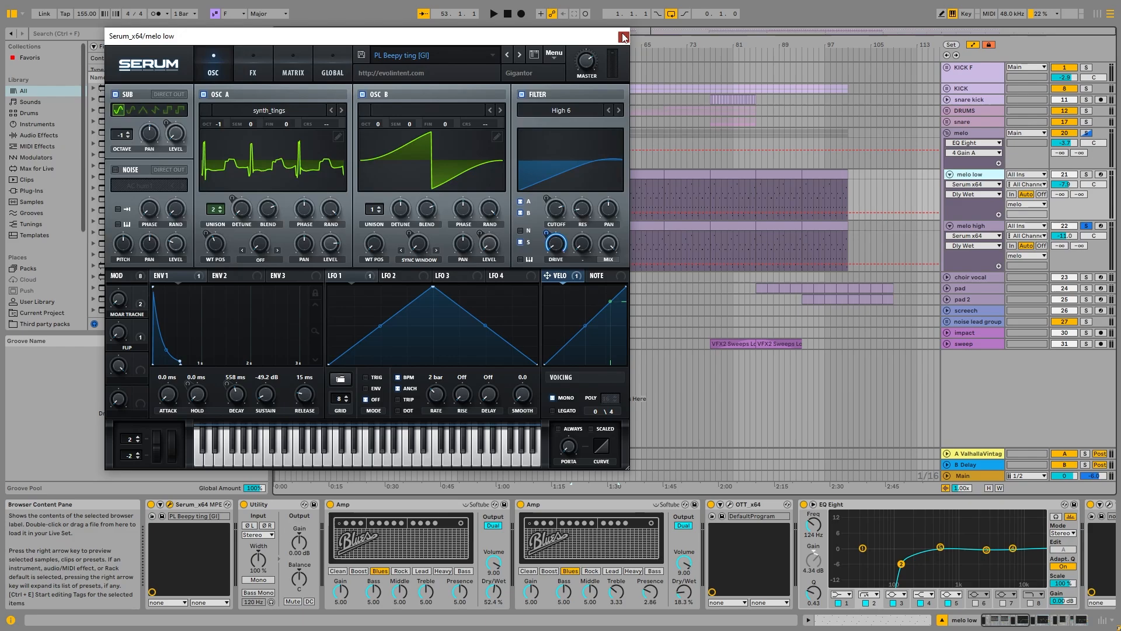
pyautogui.click(623, 38)
# Step: Group melo low's effects, from the first Amp through the final EQ Eight, into one rack
pyautogui.click(384, 507)
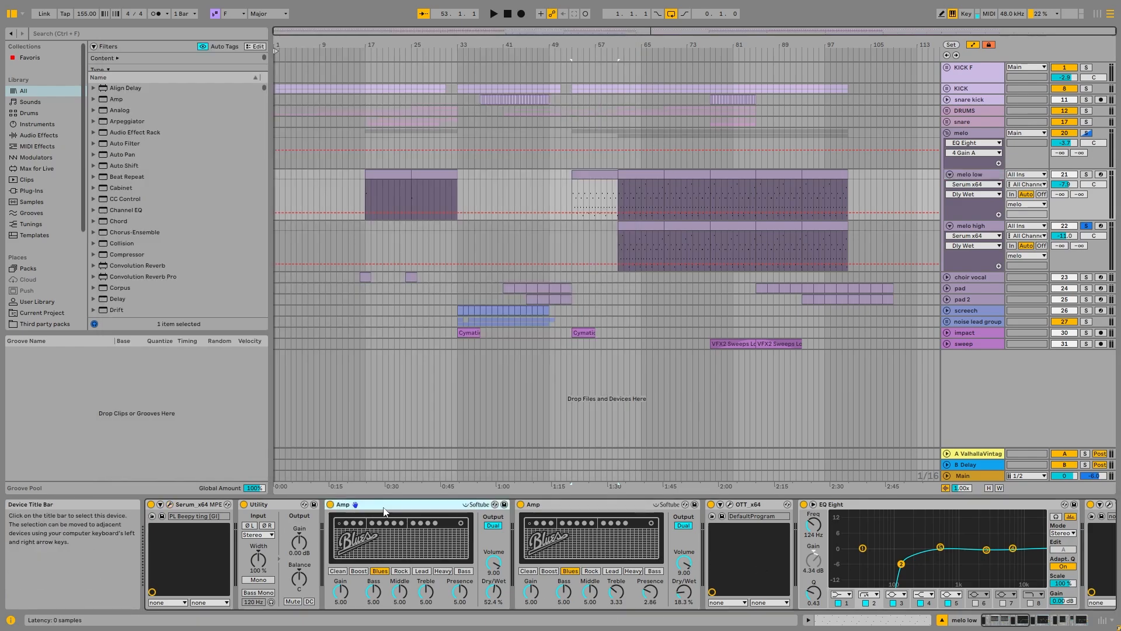
pyautogui.click(1080, 620)
pyautogui.keyDown('shift'); pyautogui.click(965, 507); pyautogui.keyUp('shift')
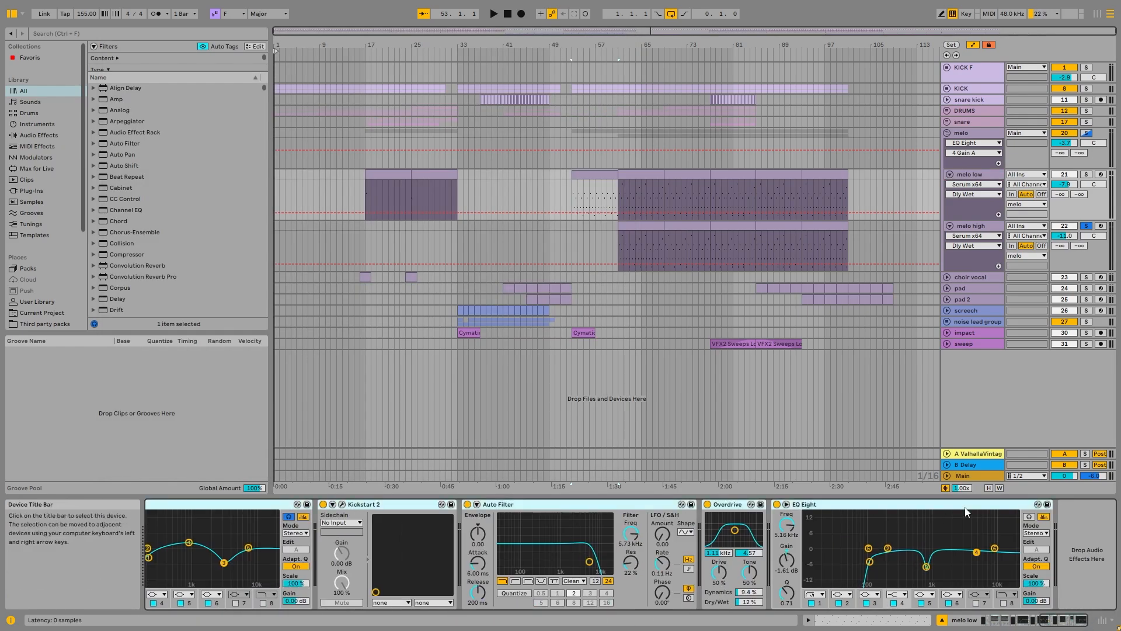
pyautogui.hotkey('ctrl', 'g')
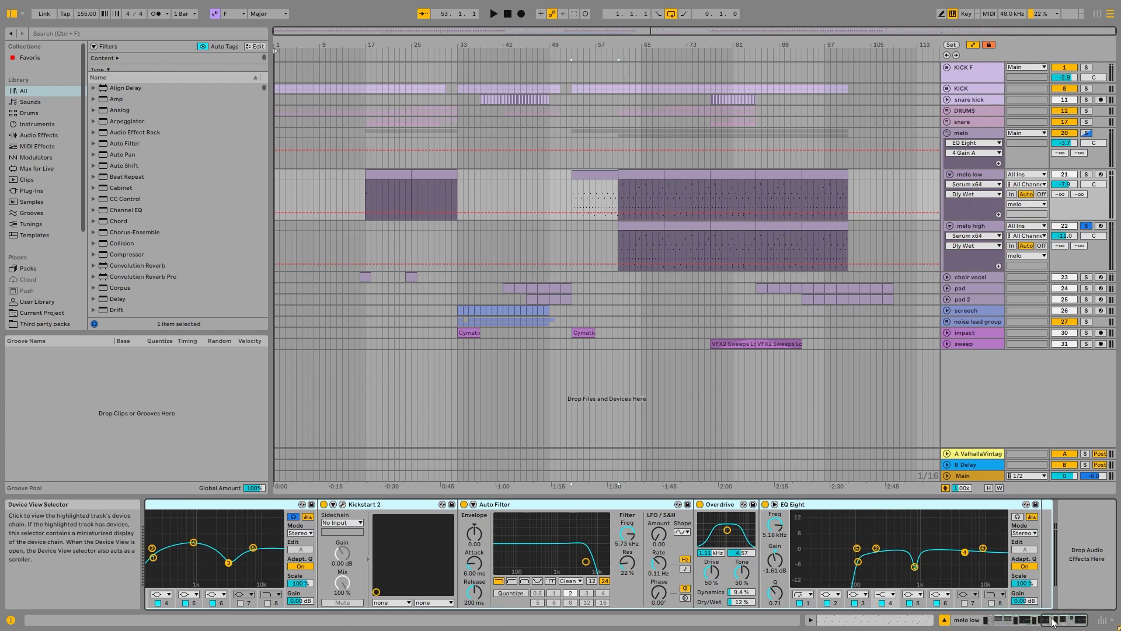
# Step: Bypass melo low's effect rack, solo the track and audition its dry sound from bar 53
pyautogui.click(993, 620)
pyautogui.click(330, 505)
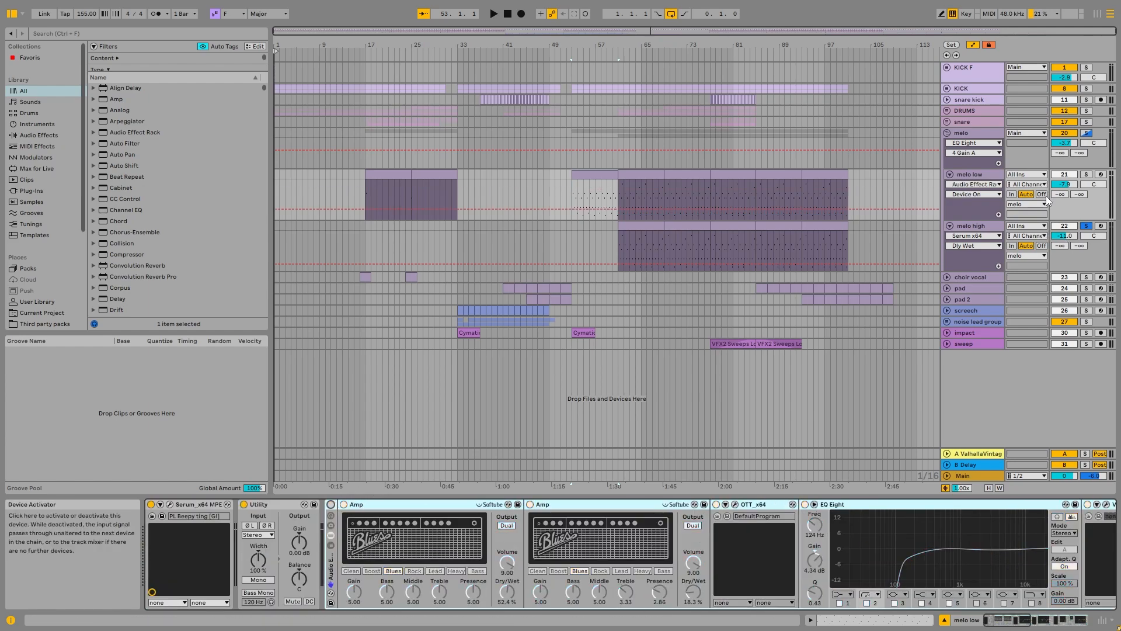
pyautogui.click(1086, 174)
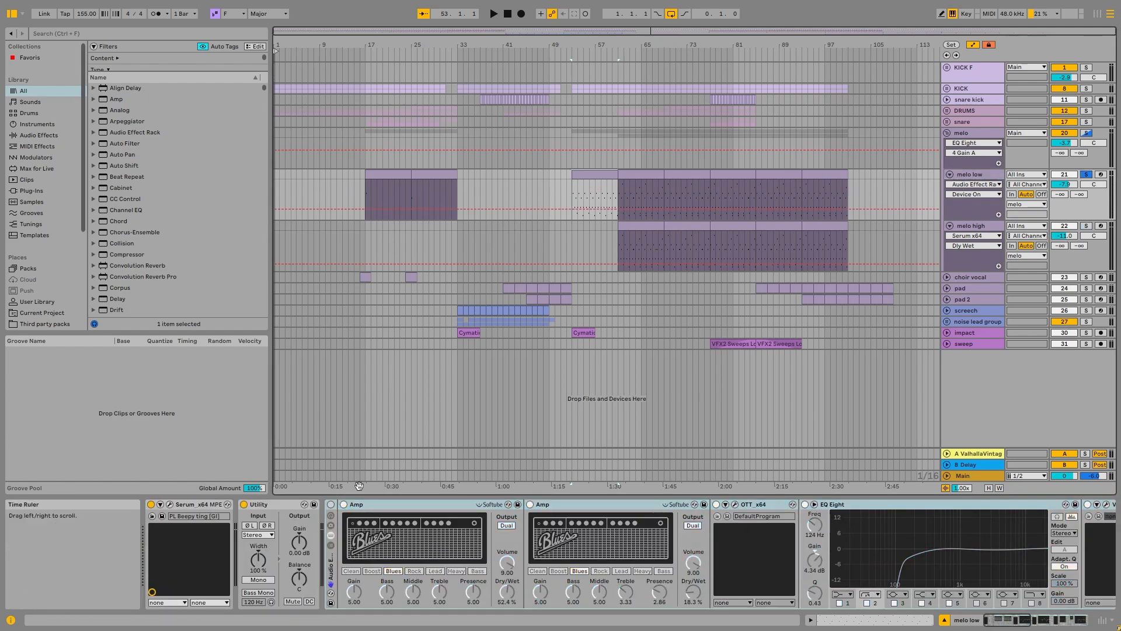
pyautogui.press('space')
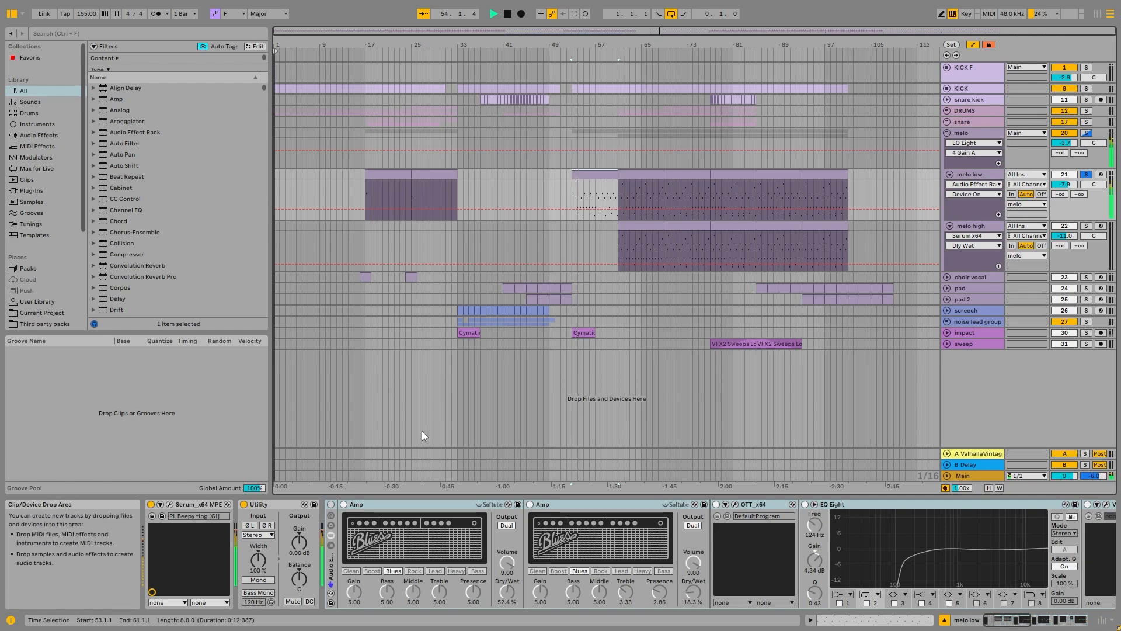
pyautogui.press('space')
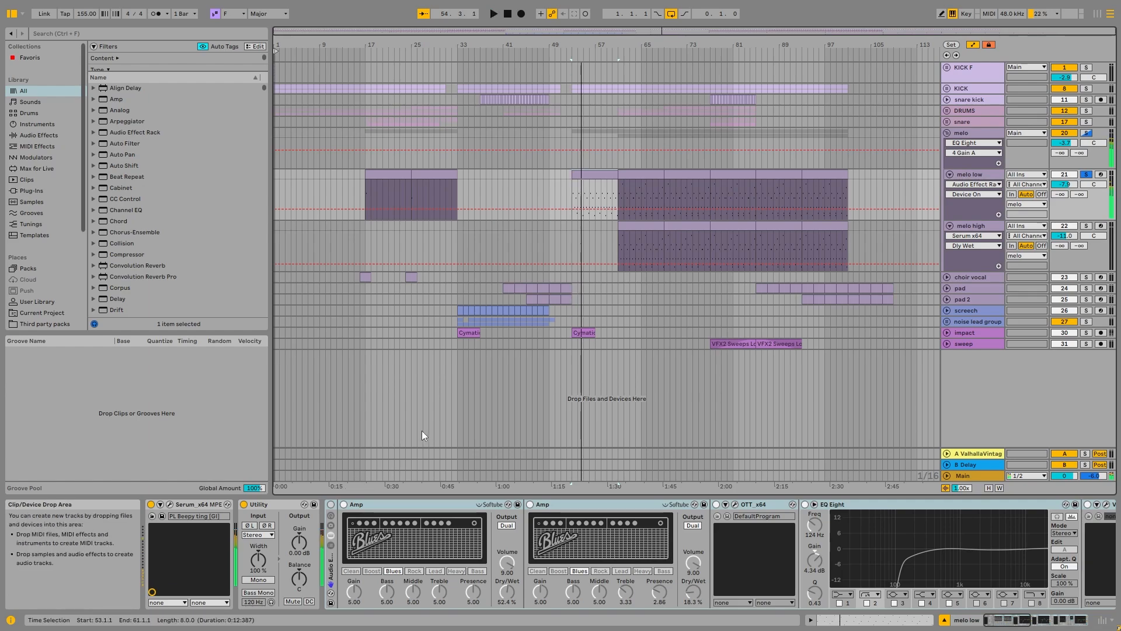
# Step: Re-enable melo low's effect rack and audition the track with its effects
pyautogui.click(330, 504)
pyautogui.press('space')
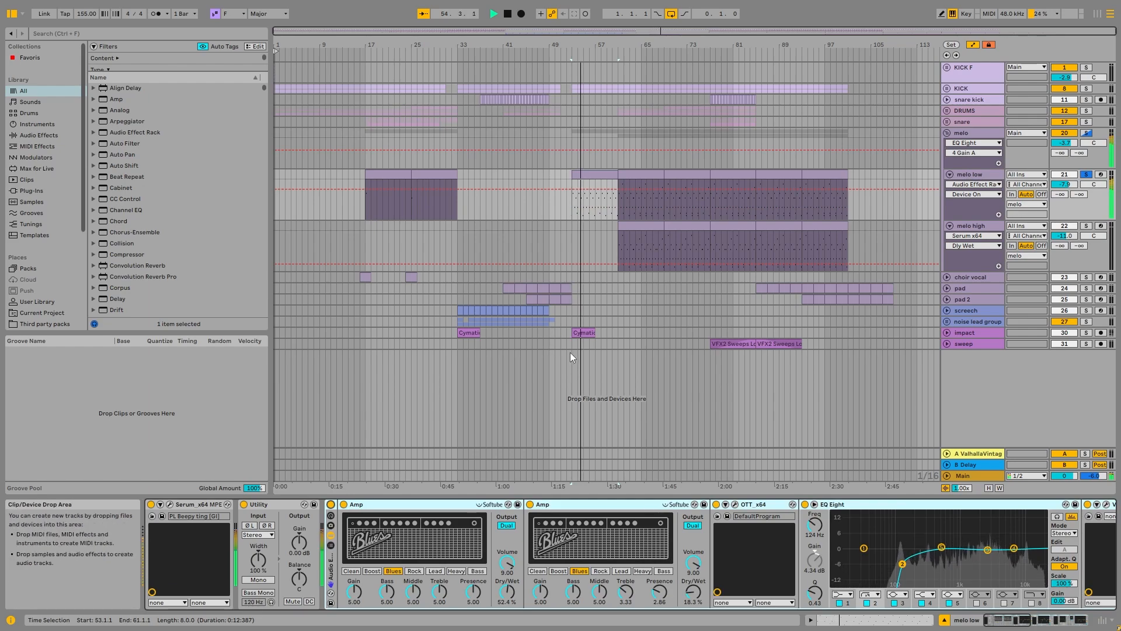
pyautogui.press('space')
# Step: Open OTT on melo low, examine its compression settings and close the plug-in window
pyautogui.click(579, 509)
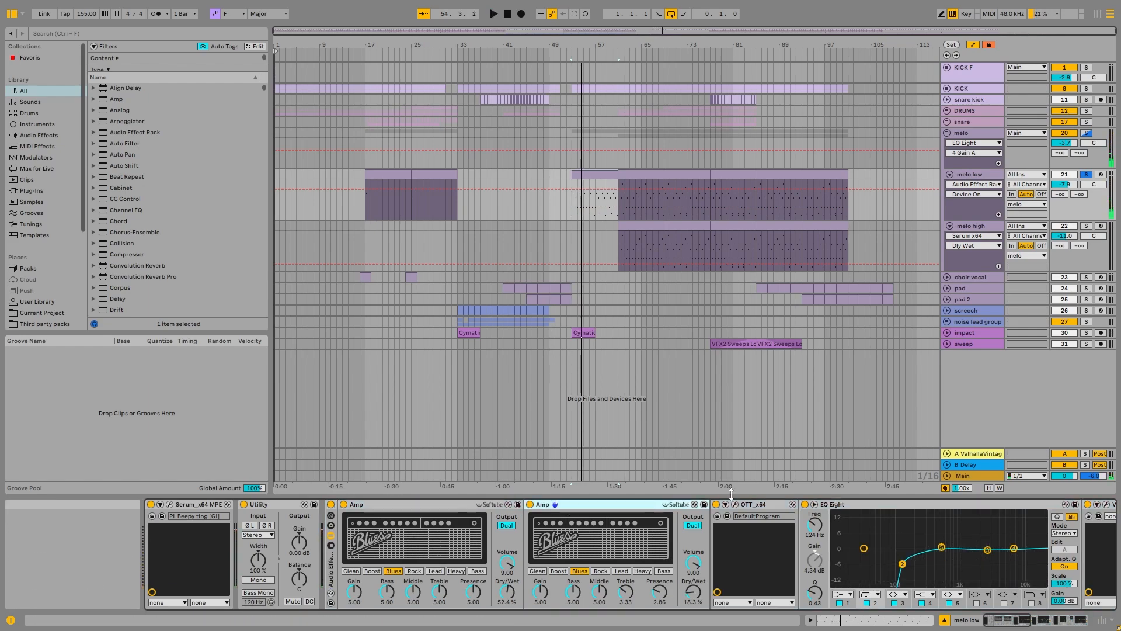
pyautogui.click(735, 504)
pyautogui.moveTo(148, 119); pyautogui.dragTo(459, 123)
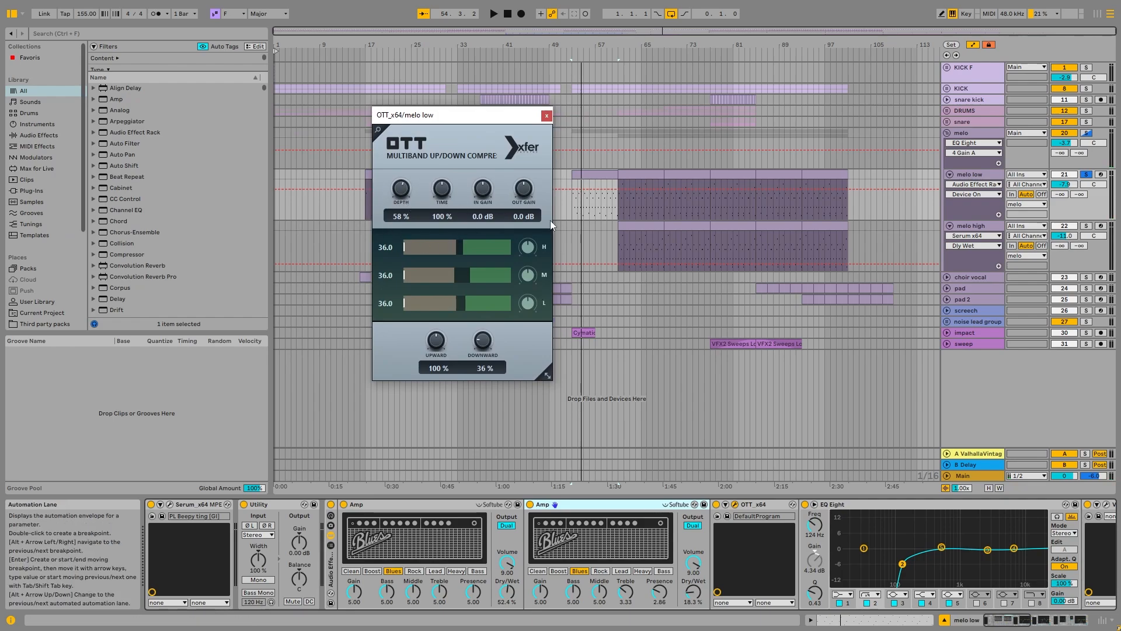
pyautogui.click(547, 116)
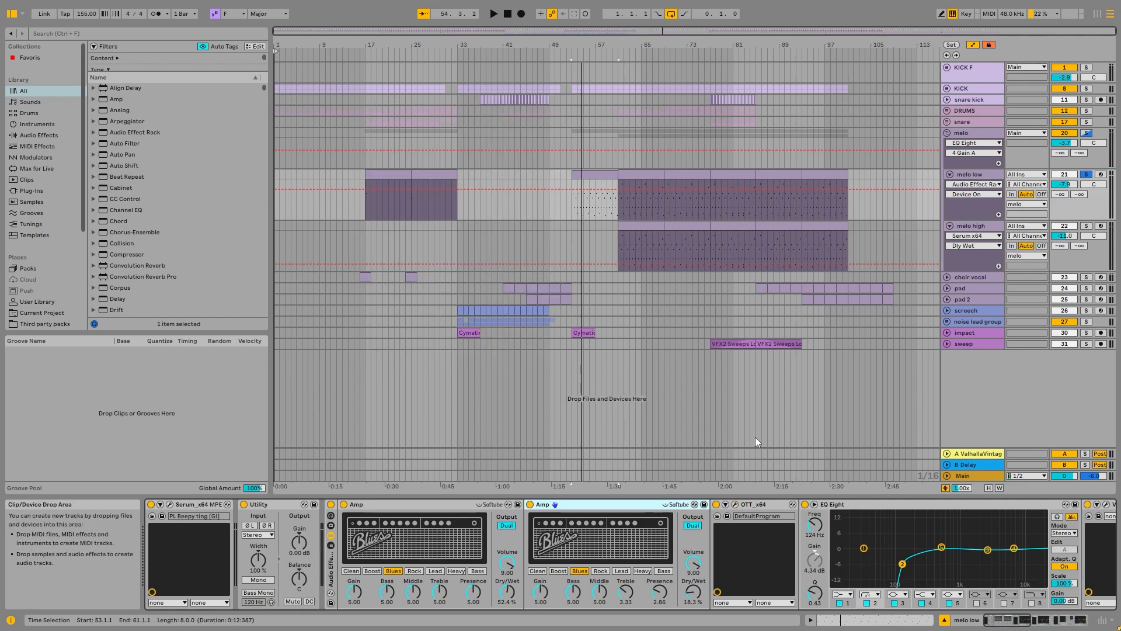
# Step: Open ValhallaVintageVerb on melo low, examine its reverb settings and close the plug-in window
pyautogui.moveTo(1011, 619); pyautogui.dragTo(1045, 619)
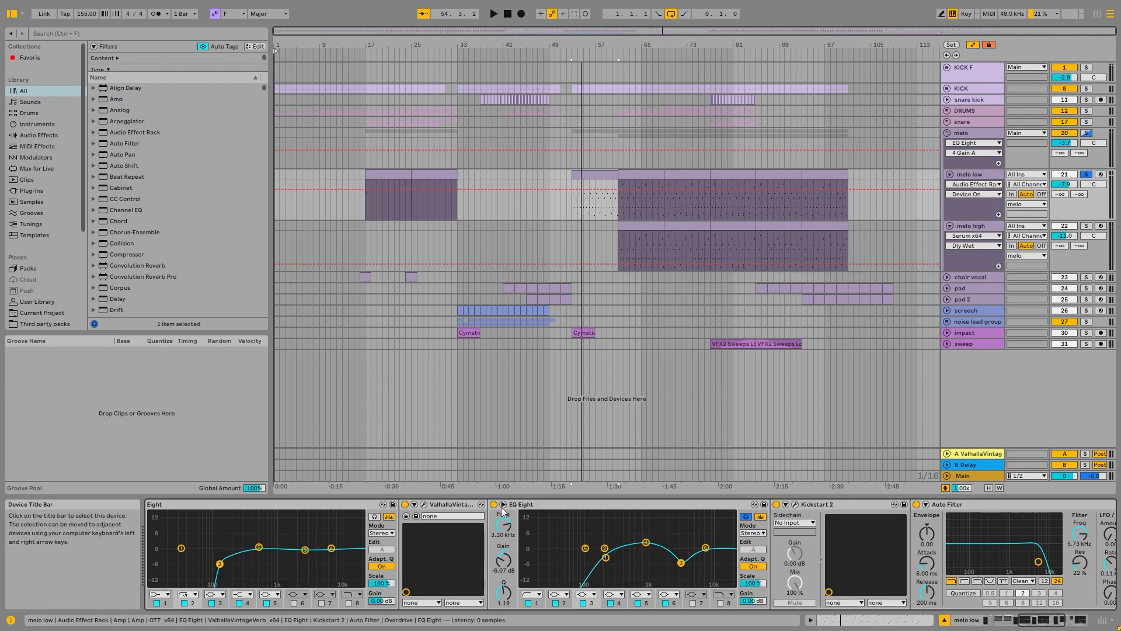
pyautogui.click(424, 503)
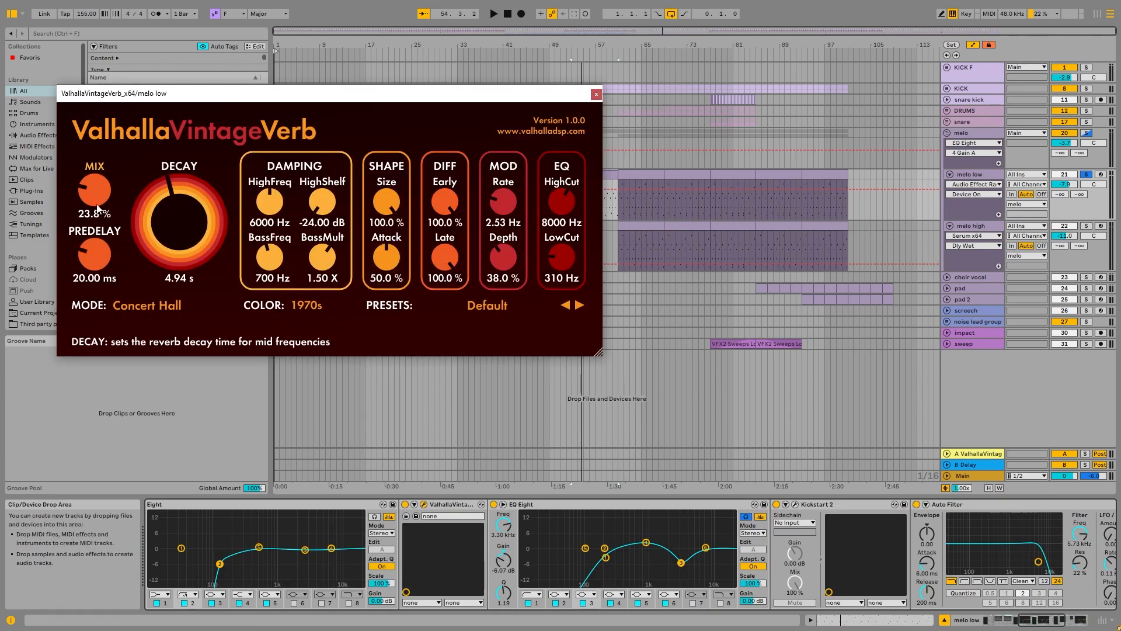
pyautogui.click(595, 94)
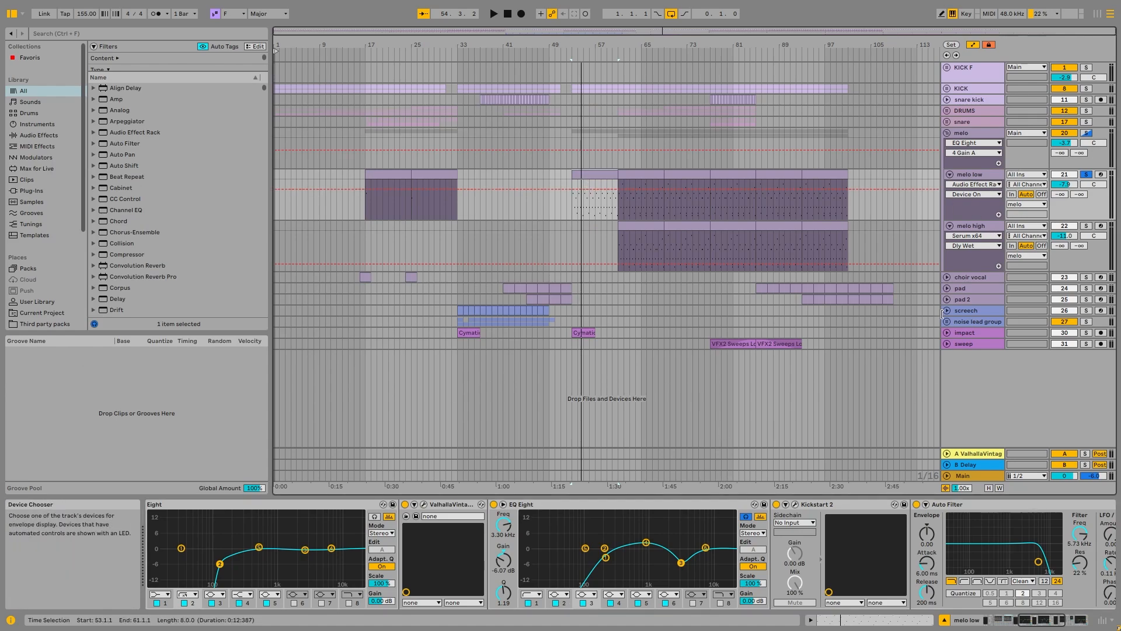
# Step: Compare the melo low and melo high clips, then examine melo high's effect chain from its clip at bar 61
pyautogui.click(994, 176)
pyautogui.scroll(4, 605, 175)
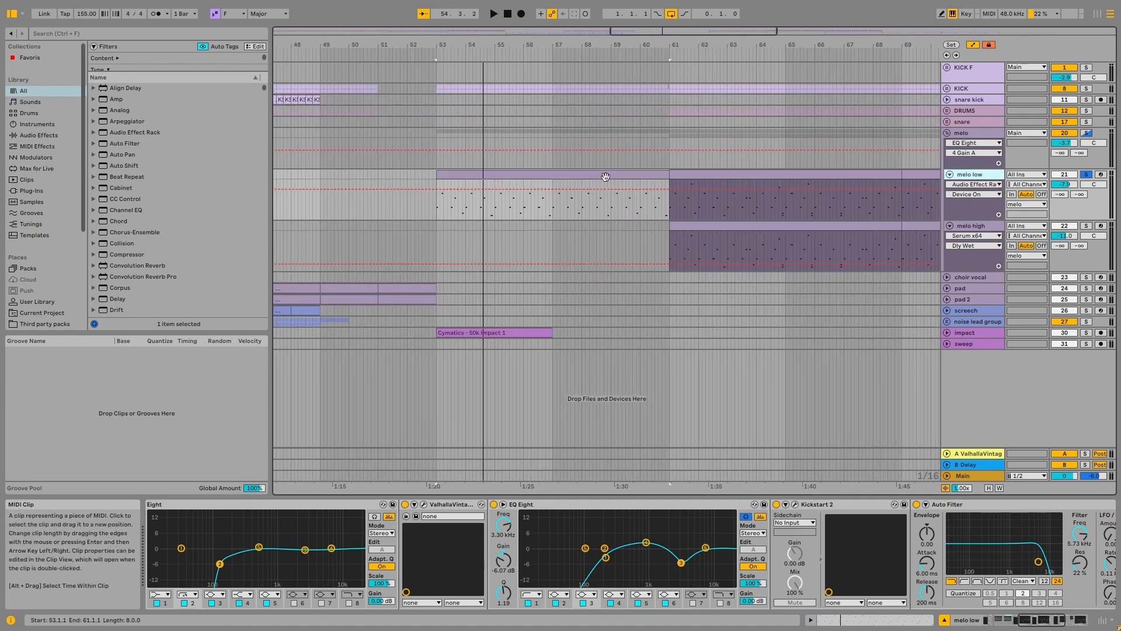
pyautogui.scroll(-2, 605, 175)
pyautogui.click(989, 228)
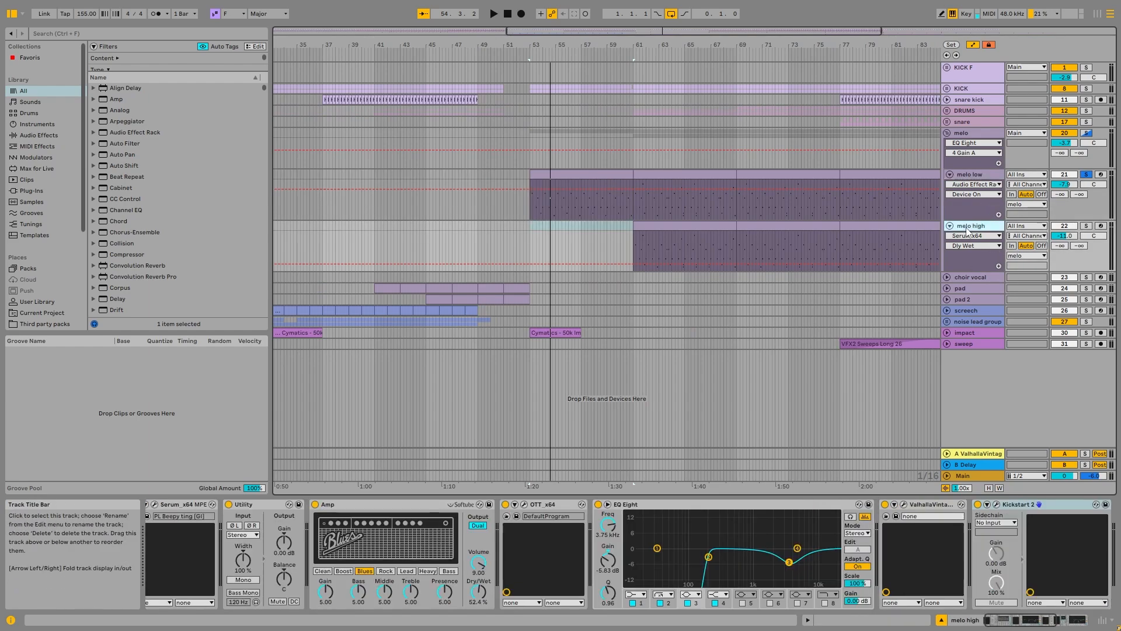
pyautogui.click(686, 243)
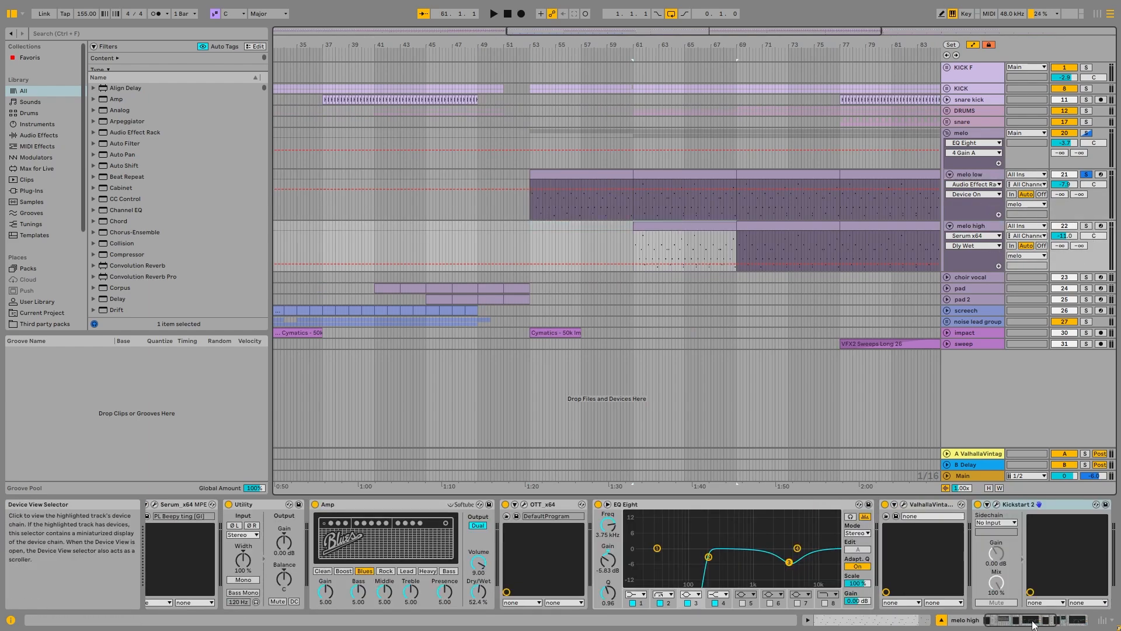
pyautogui.scroll(-3, 629, 217)
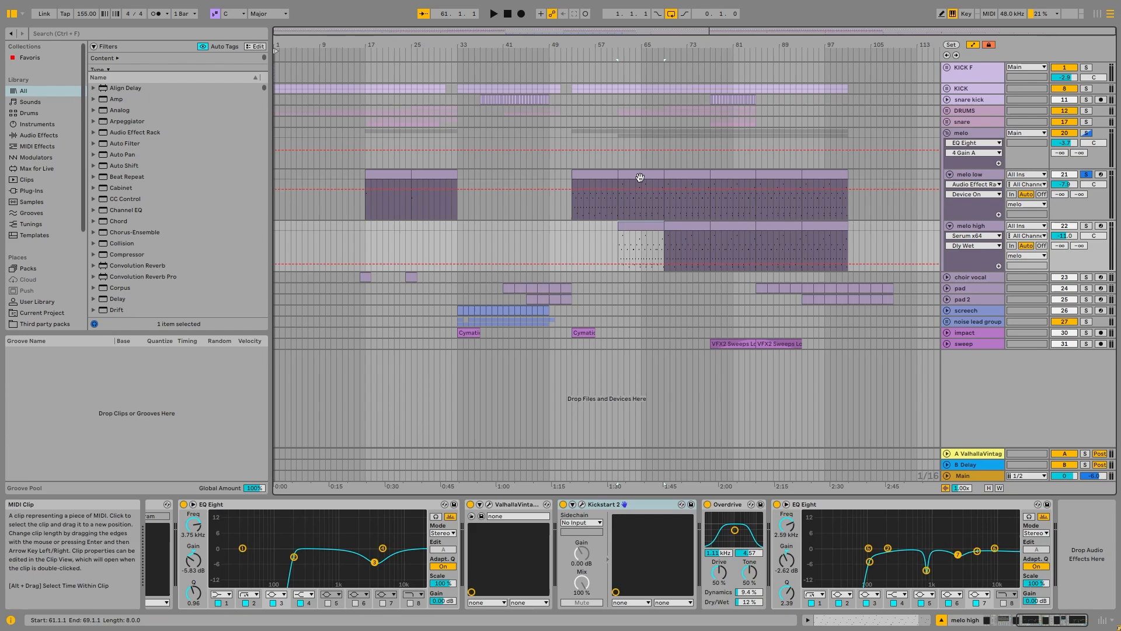
# Step: Show the Auto Filter Frequency automation on the melo group and look at its Kickstart 2 device
pyautogui.press('Up')
pyautogui.click(385, 133)
pyautogui.rightClick(546, 533)
pyautogui.click(594, 449)
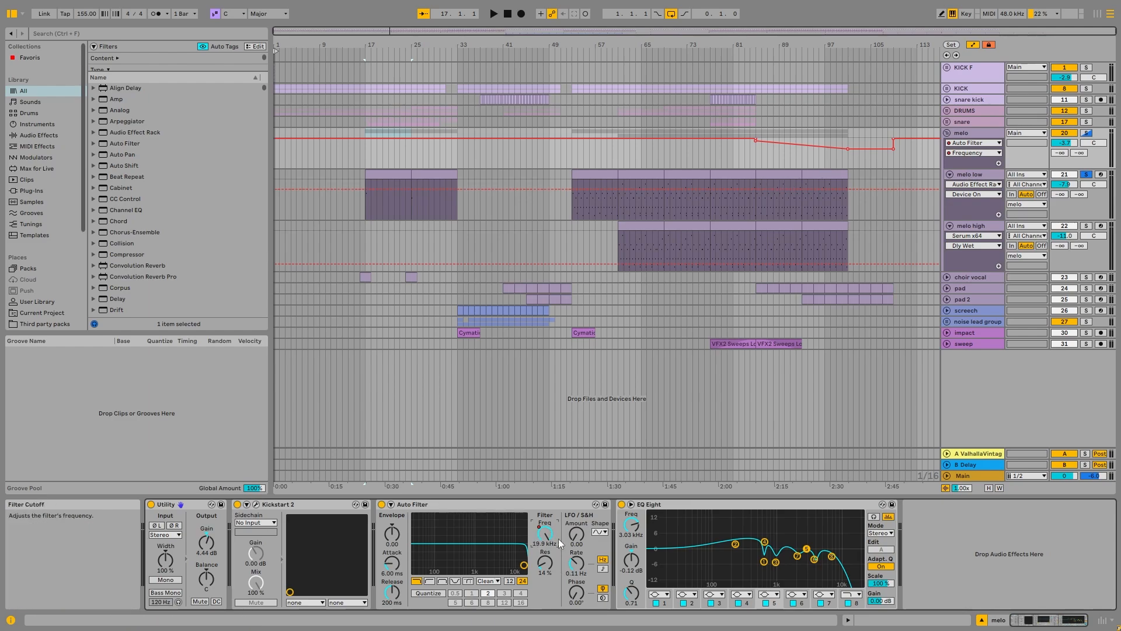
pyautogui.click(275, 506)
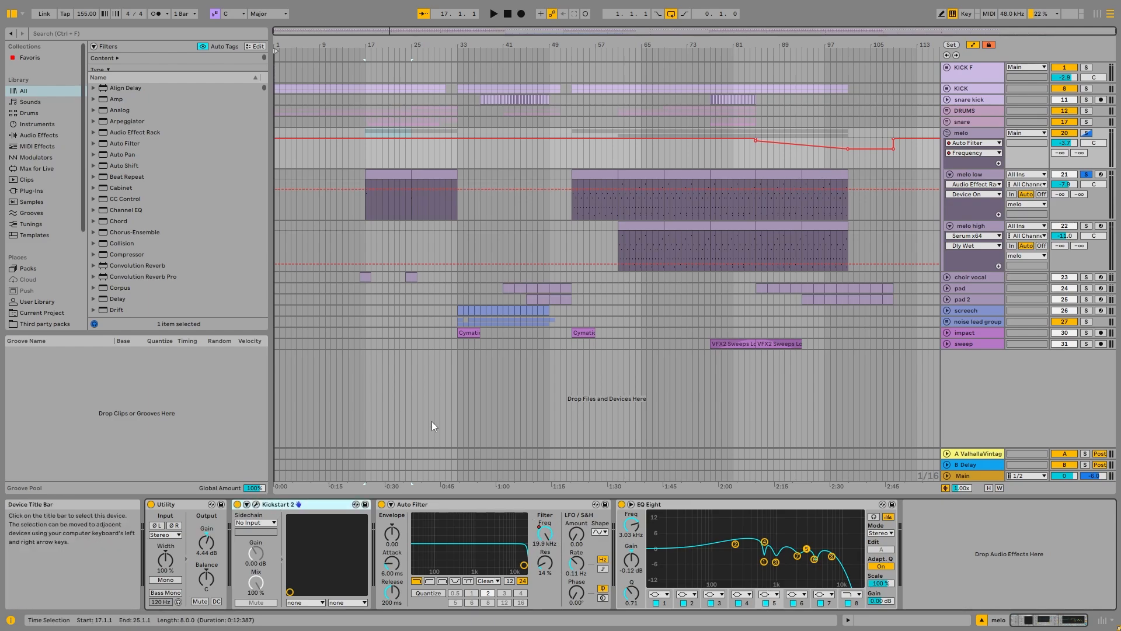
# Step: Enlarge the frequency display of melo low's final EQ Eight, examine its curve and collapse the display again
pyautogui.press('Down')
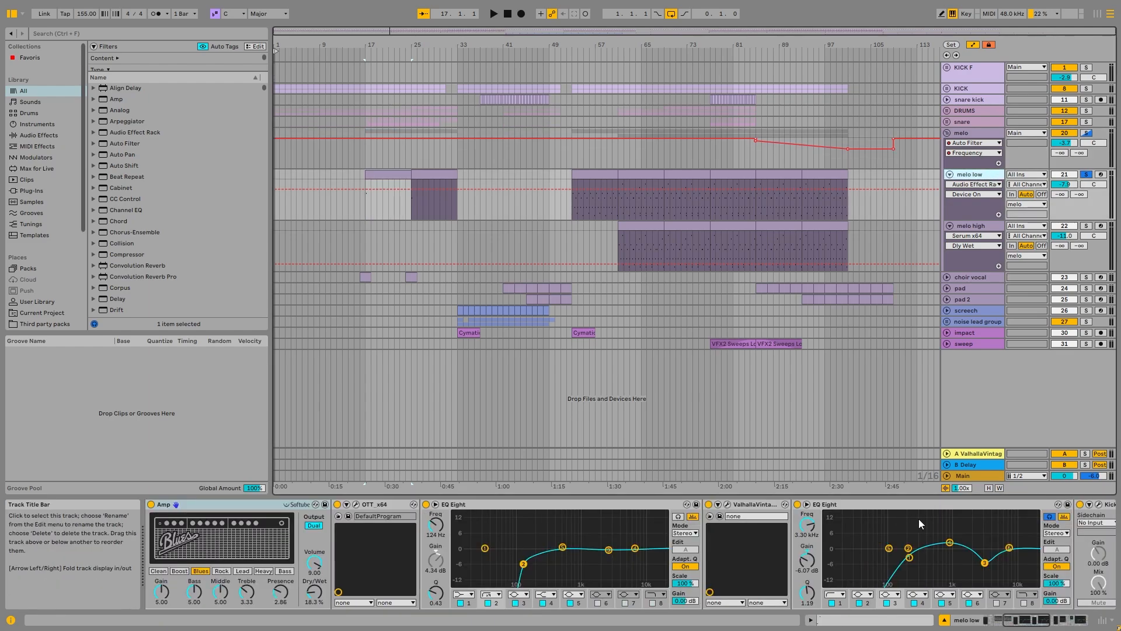
pyautogui.click(1012, 624)
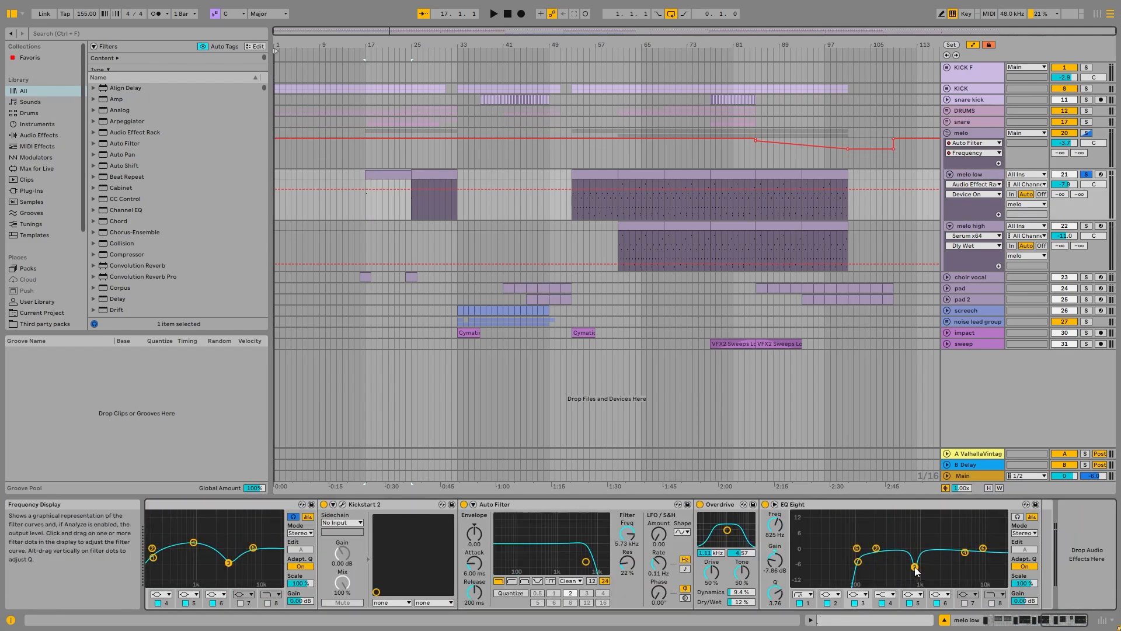
pyautogui.doubleClick(929, 538)
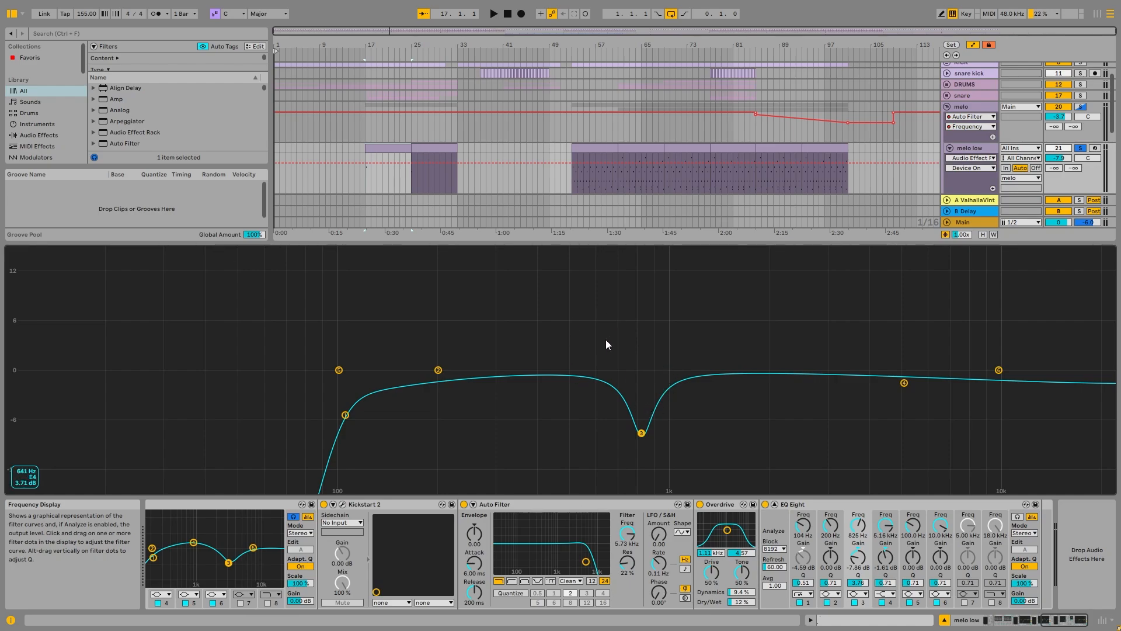
pyautogui.doubleClick(650, 320)
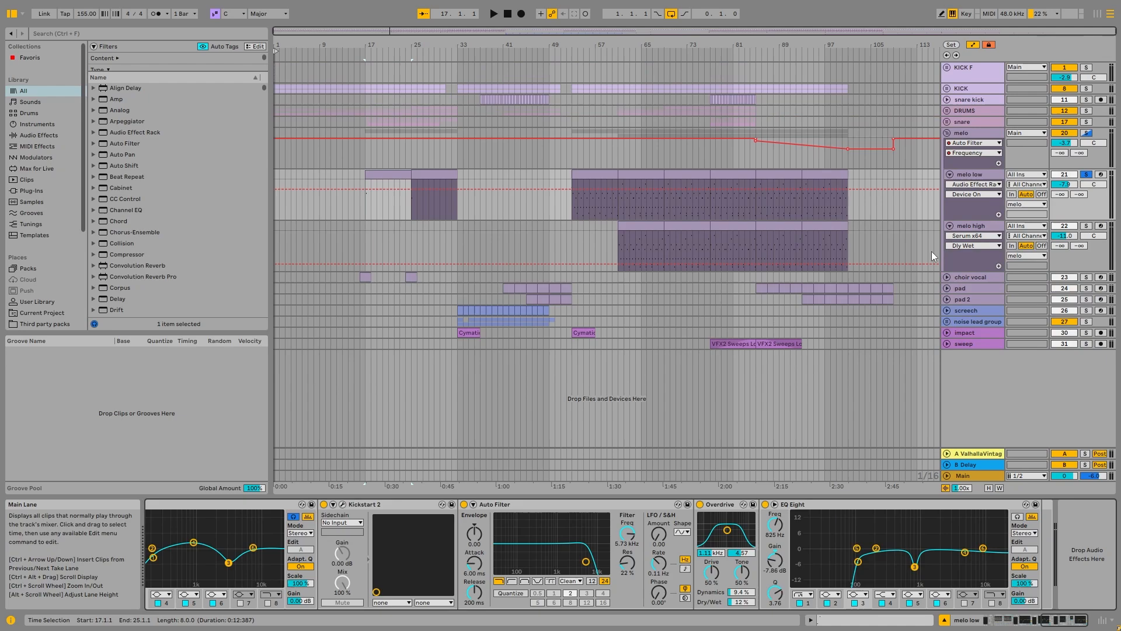
# Step: Fold the melo high and melo low tracks and collapse the melo group
pyautogui.click(954, 226)
pyautogui.click(951, 174)
pyautogui.click(949, 186)
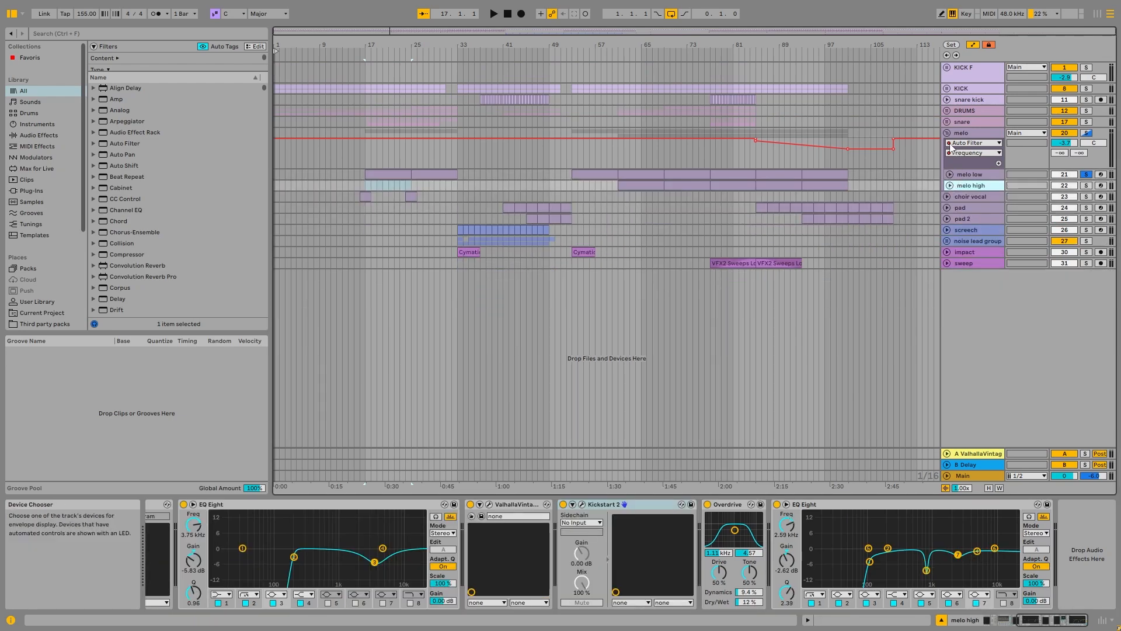
pyautogui.click(947, 133)
# Step: Unfold and solo the choir vocal track, then audition its clip at bar 16
pyautogui.click(952, 144)
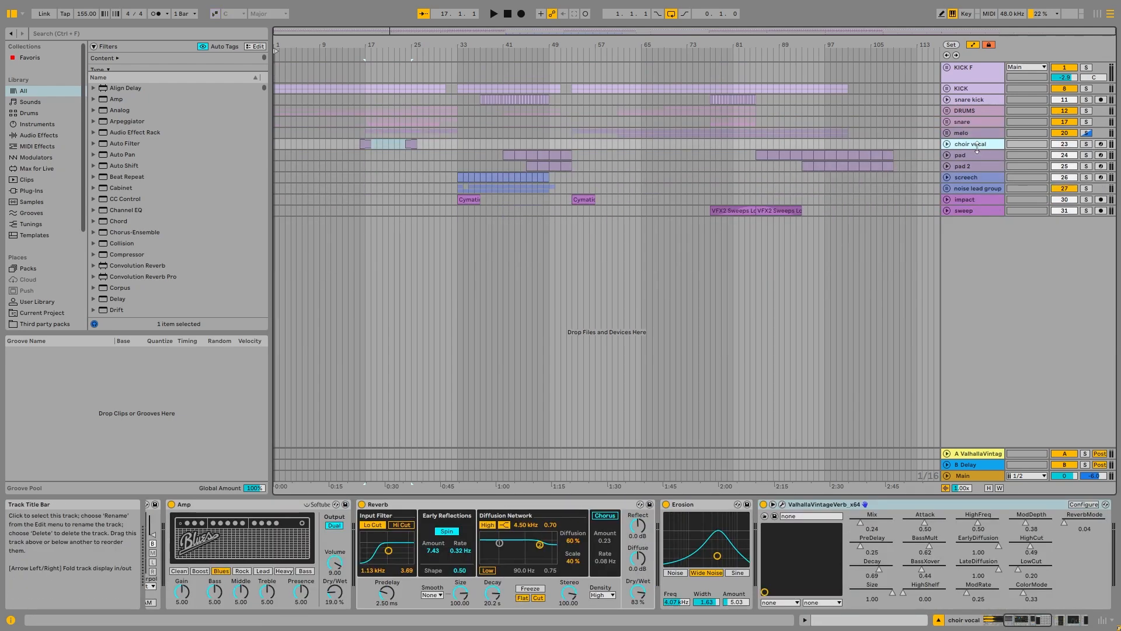
pyautogui.click(947, 144)
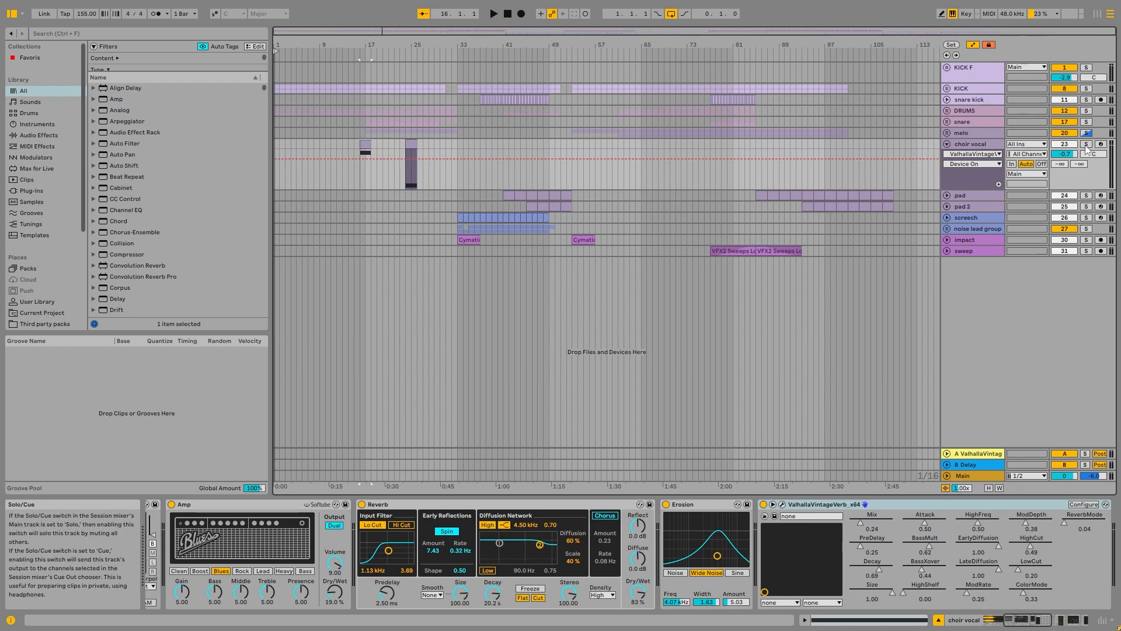
pyautogui.scroll(7, 453, 546)
pyautogui.press('space')
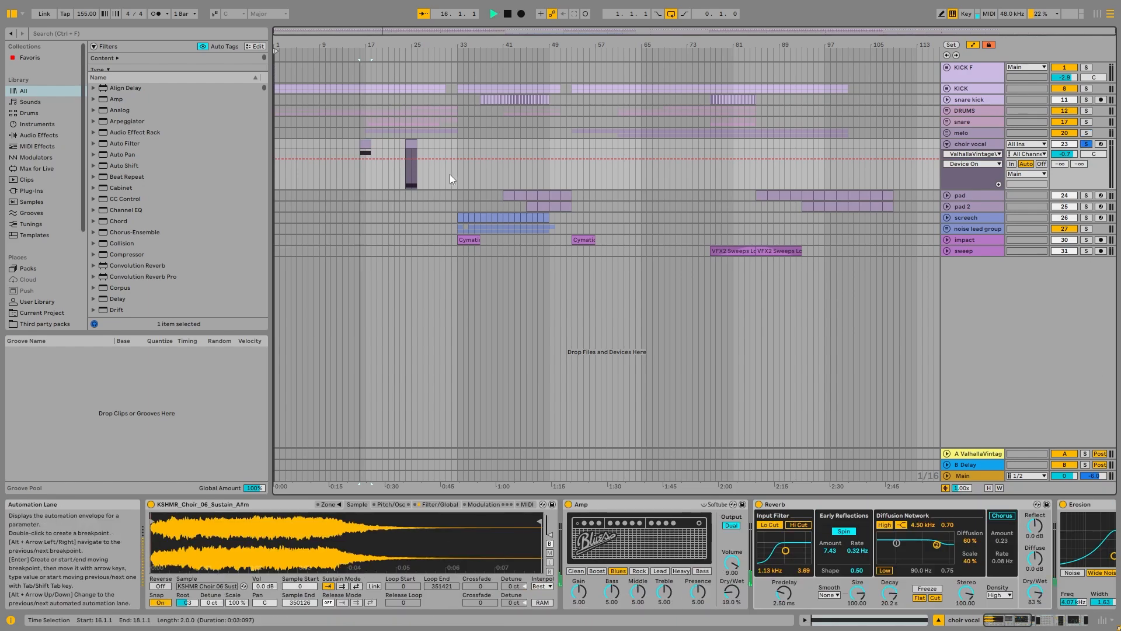
pyautogui.press('space')
# Step: Group choir vocal's effects, from the Amp through Kickstart 2, into one rack and bypass the rack
pyautogui.click(612, 507)
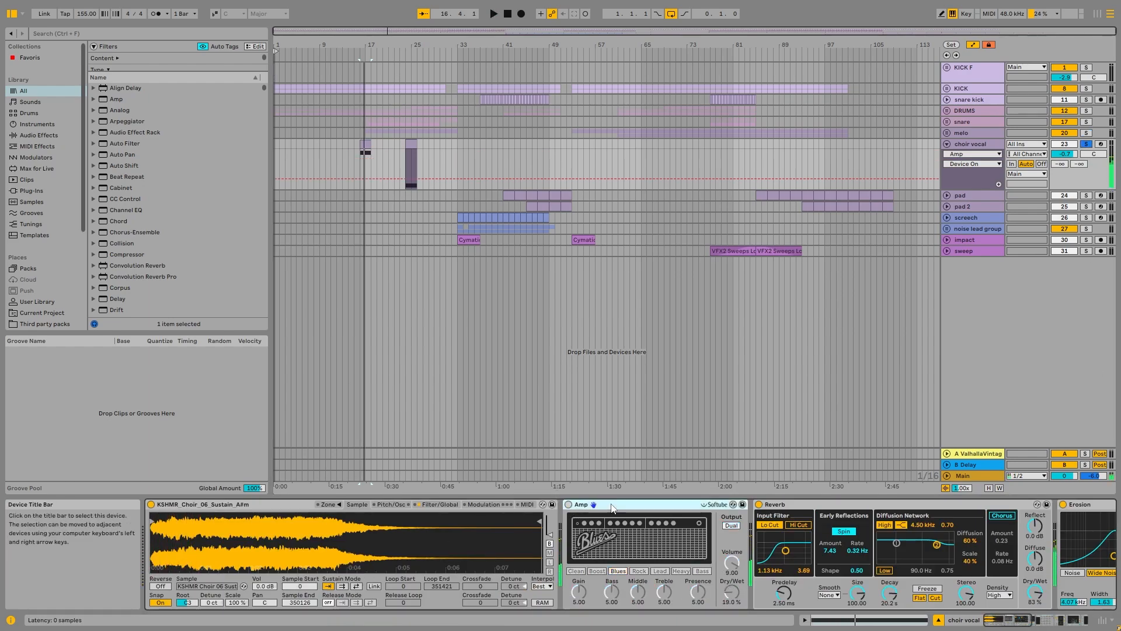
pyautogui.scroll(-7, 980, 586)
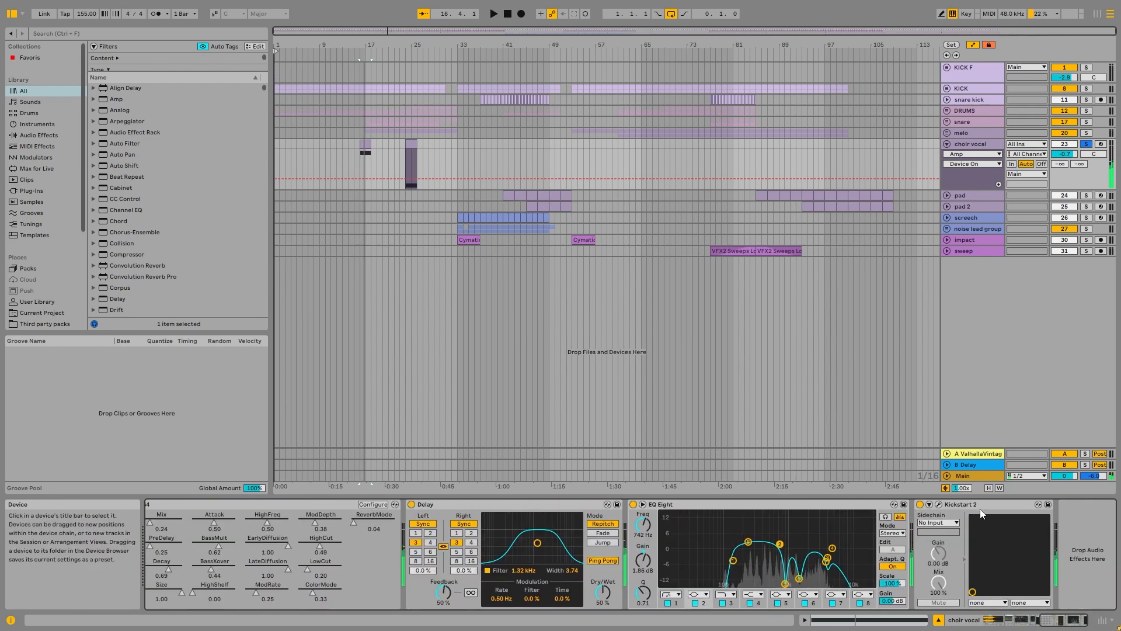
pyautogui.scroll(7, 1019, 605)
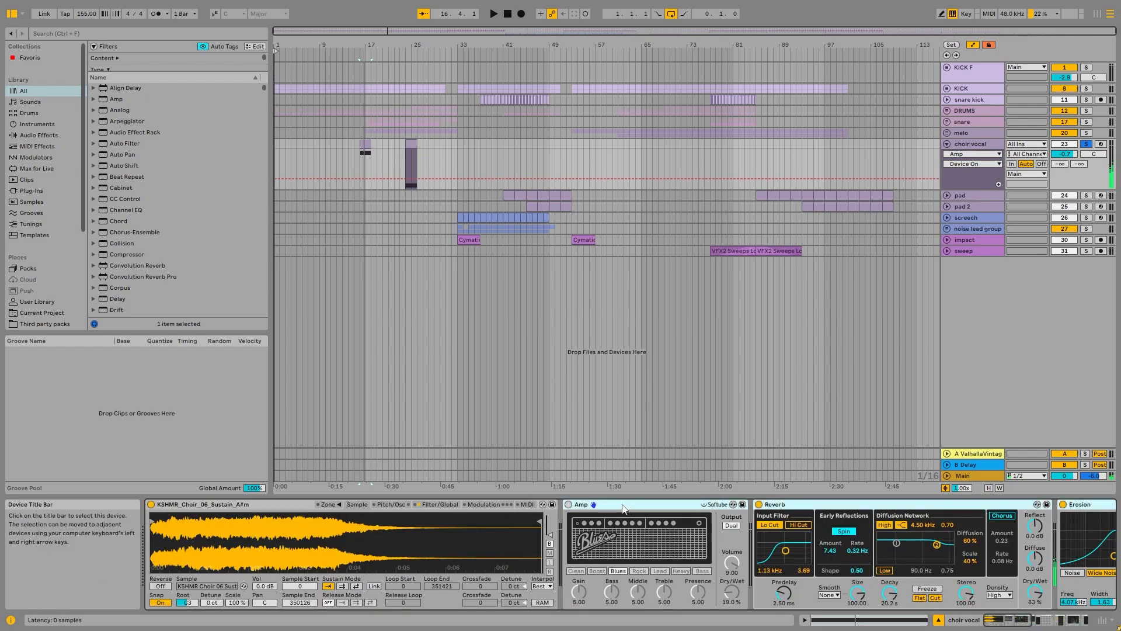
pyautogui.hotkey('ctrl', 'g')
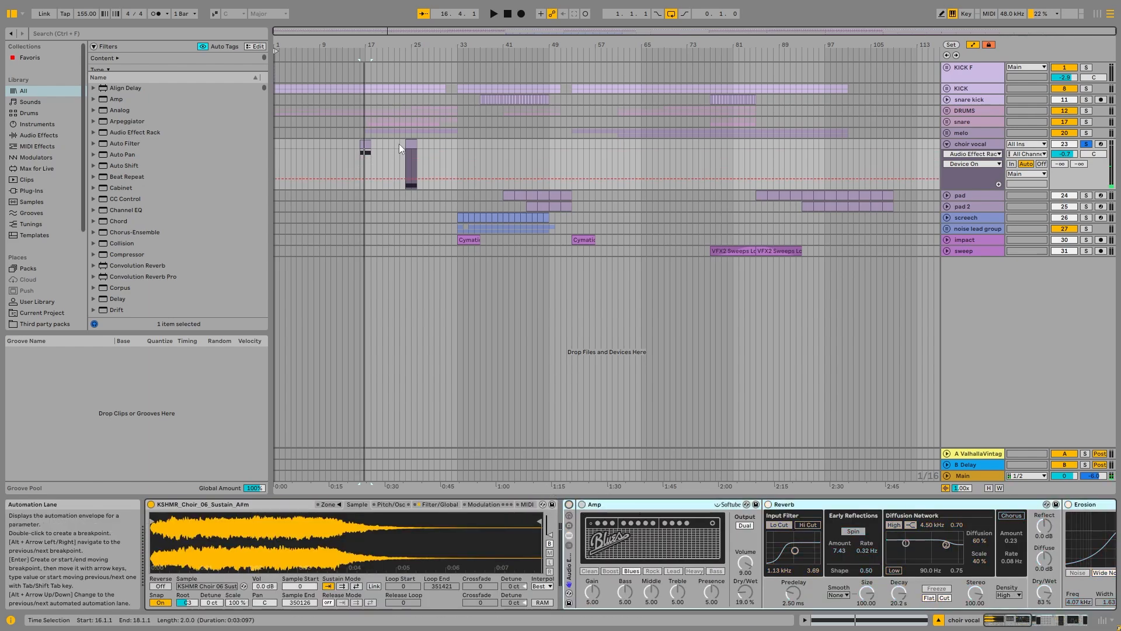
# Step: Audition the choir vocal clip at bar 16 without its effects
pyautogui.click(362, 148)
pyautogui.press('space')
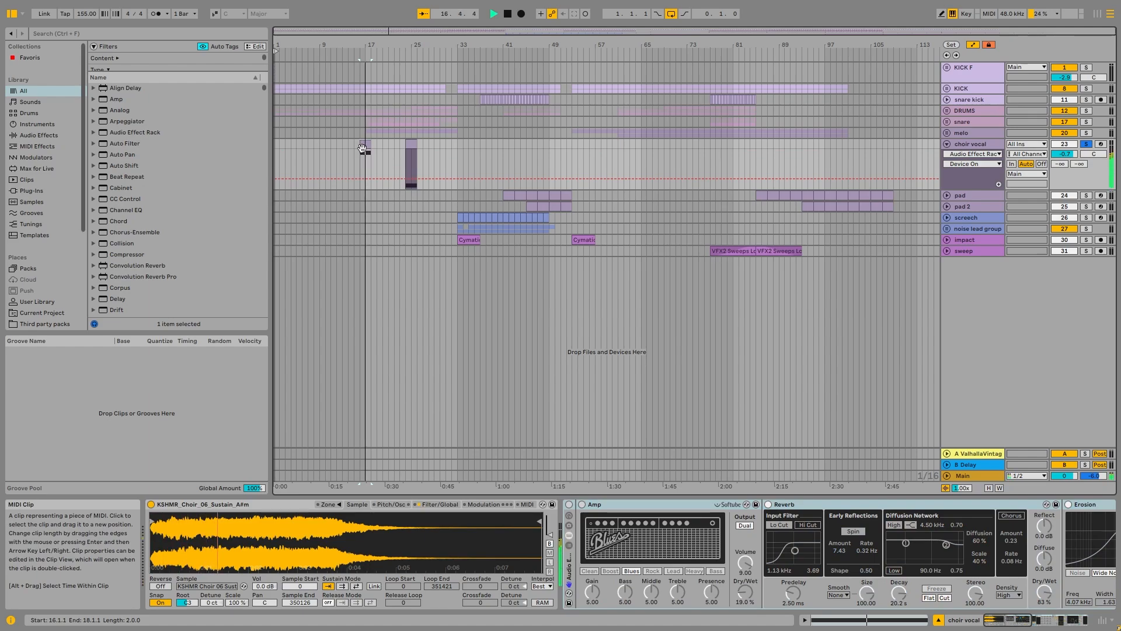
pyautogui.press('space')
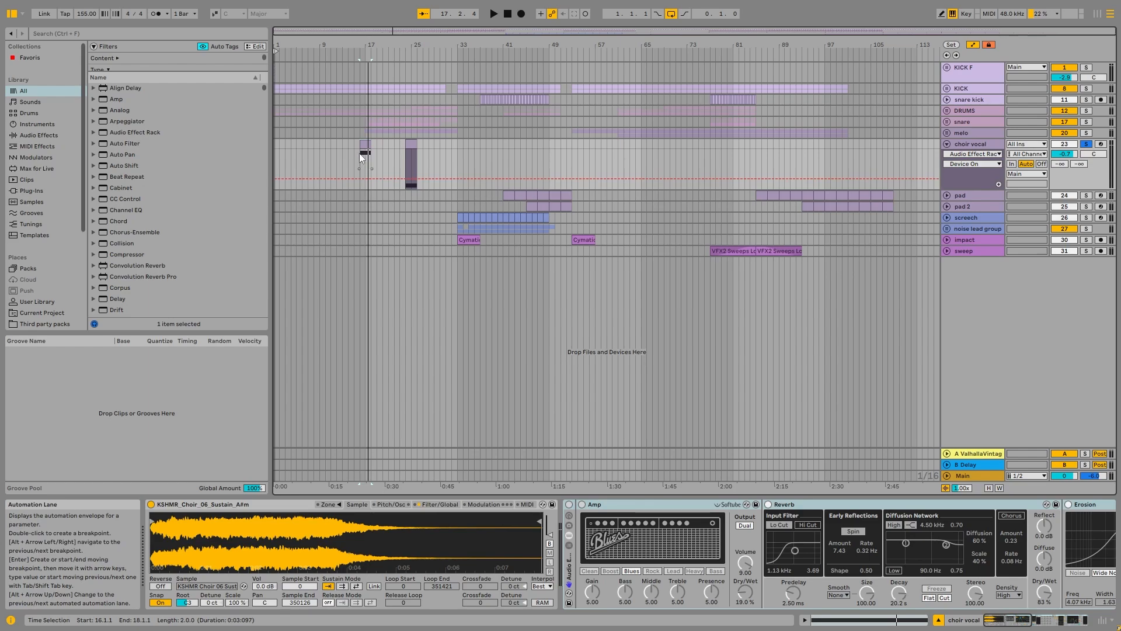
# Step: Open the choir vocal clips at bars 16 and 24 and examine the sustained note in each
pyautogui.scroll(5, 359, 153)
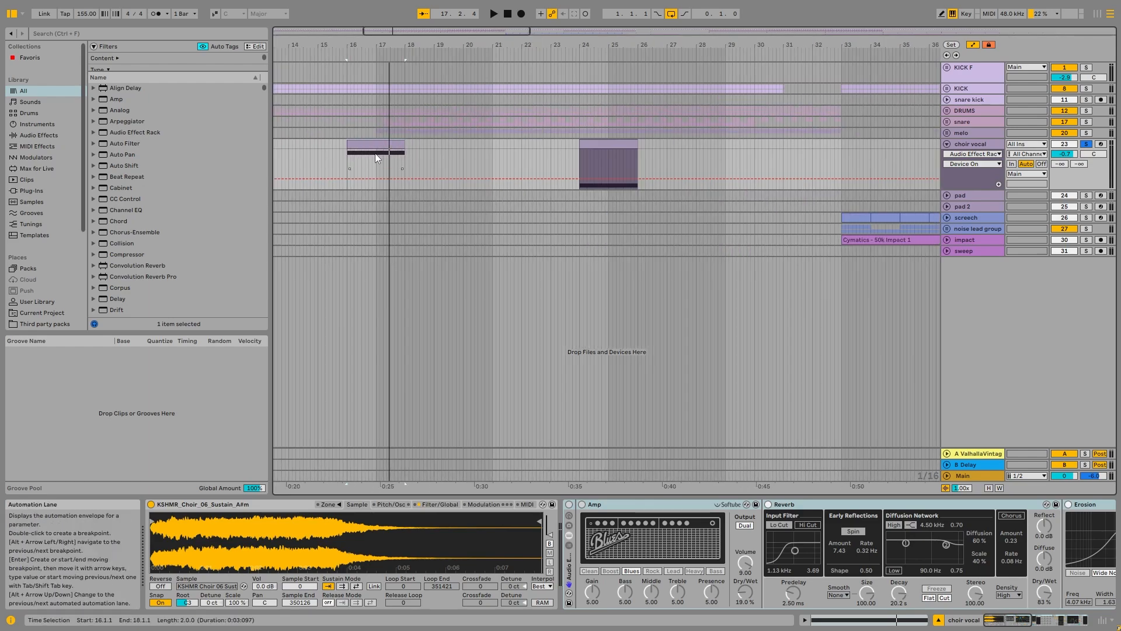
pyautogui.scroll(-5, 375, 153)
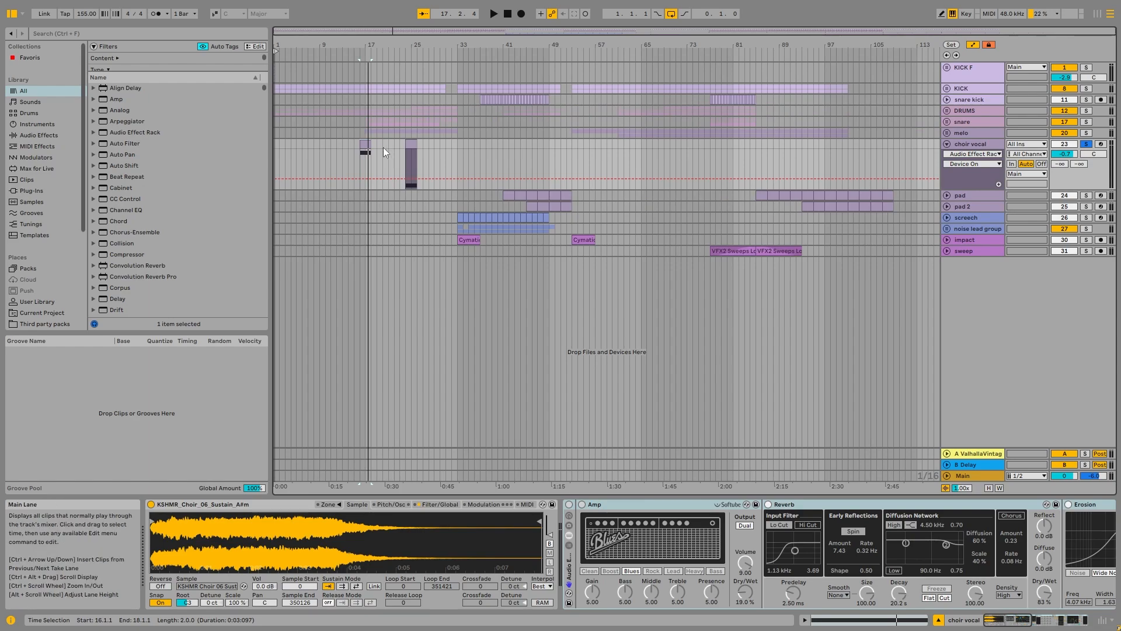
pyautogui.doubleClick(364, 145)
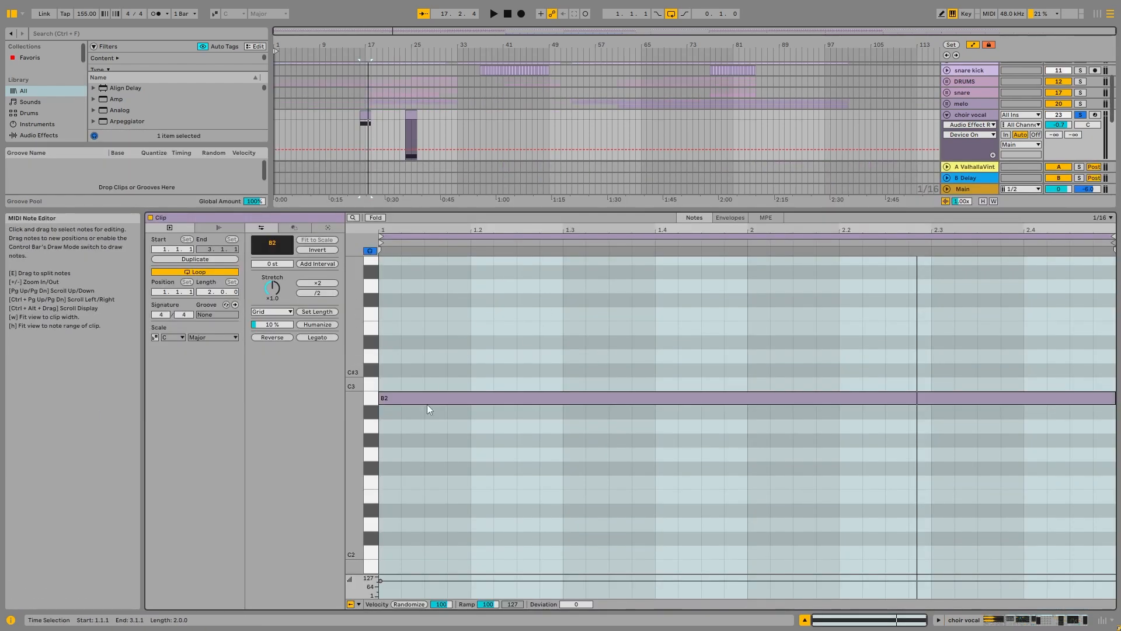
pyautogui.click(410, 110)
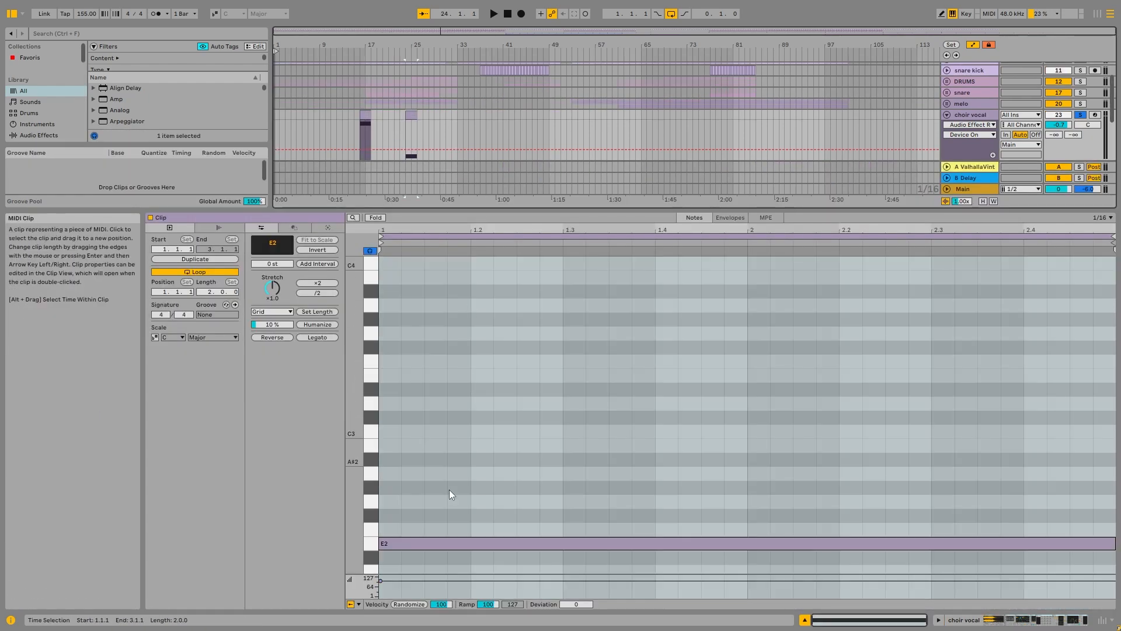
# Step: Show the choir vocal devices, search the browser for "spec" and insert Spectrum between the choir sampler and the effect rack
pyautogui.doubleClick(970, 115)
pyautogui.click(238, 511)
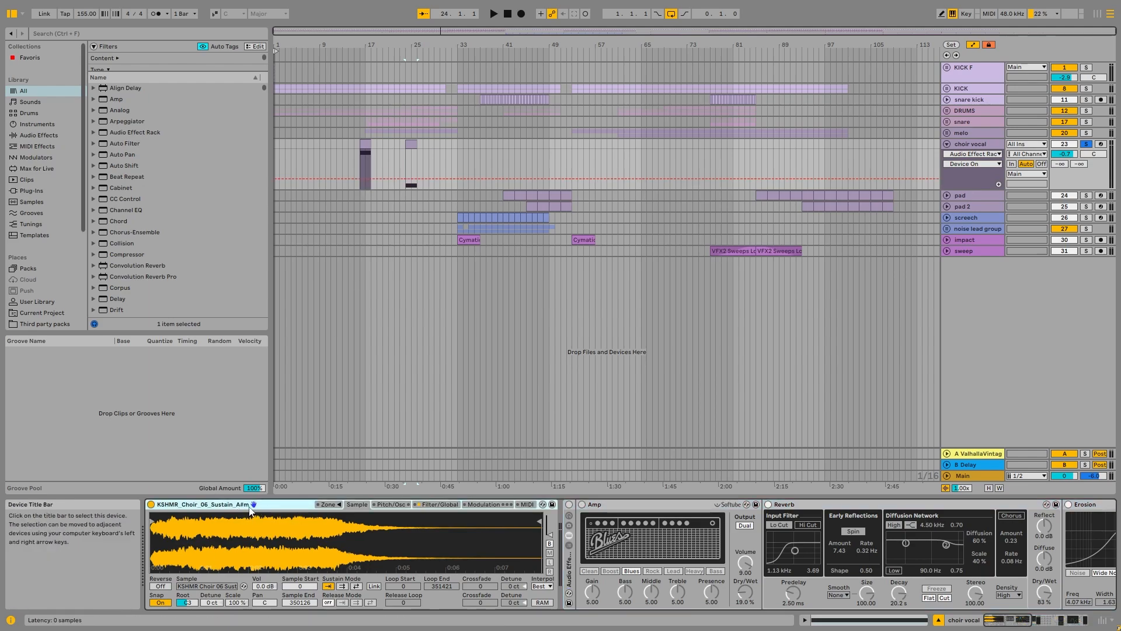
pyautogui.click(95, 30)
pyautogui.write('spec')
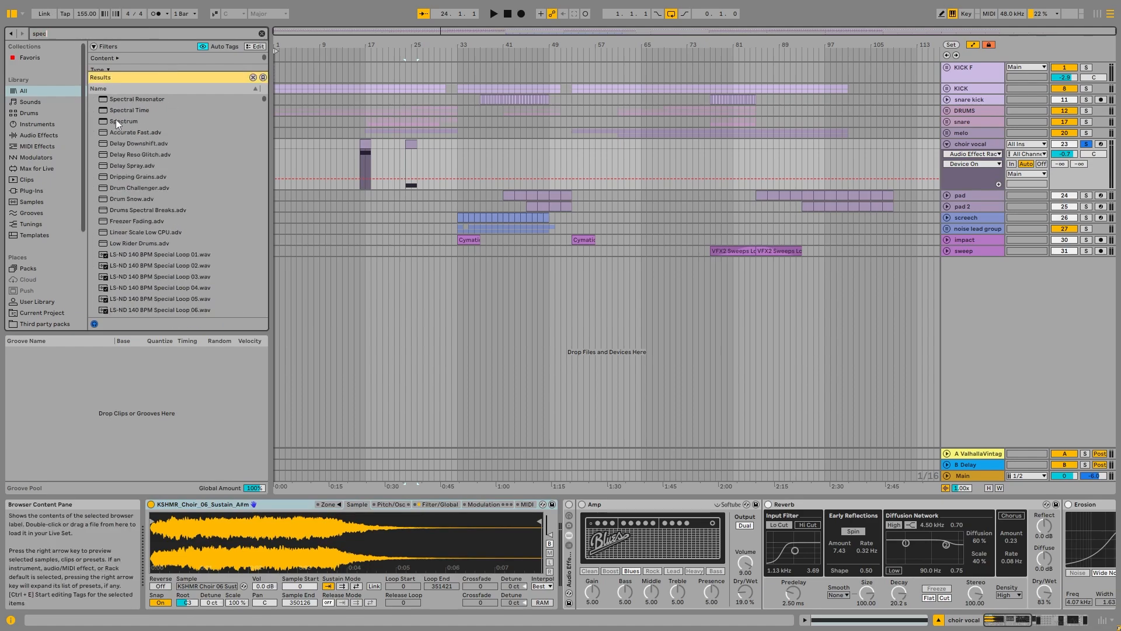
pyautogui.doubleClick(120, 121)
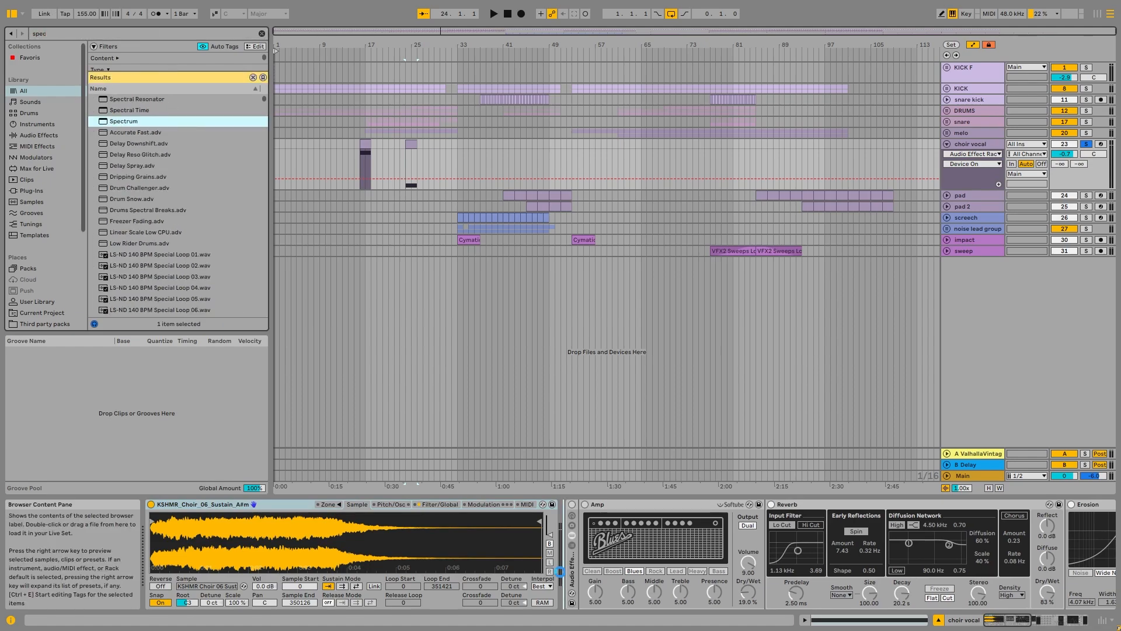
# Step: Play the choir vocal clip at bar 24 and examine its frequencies in the enlarged Spectrum display
pyautogui.press('space')
pyautogui.doubleClick(669, 541)
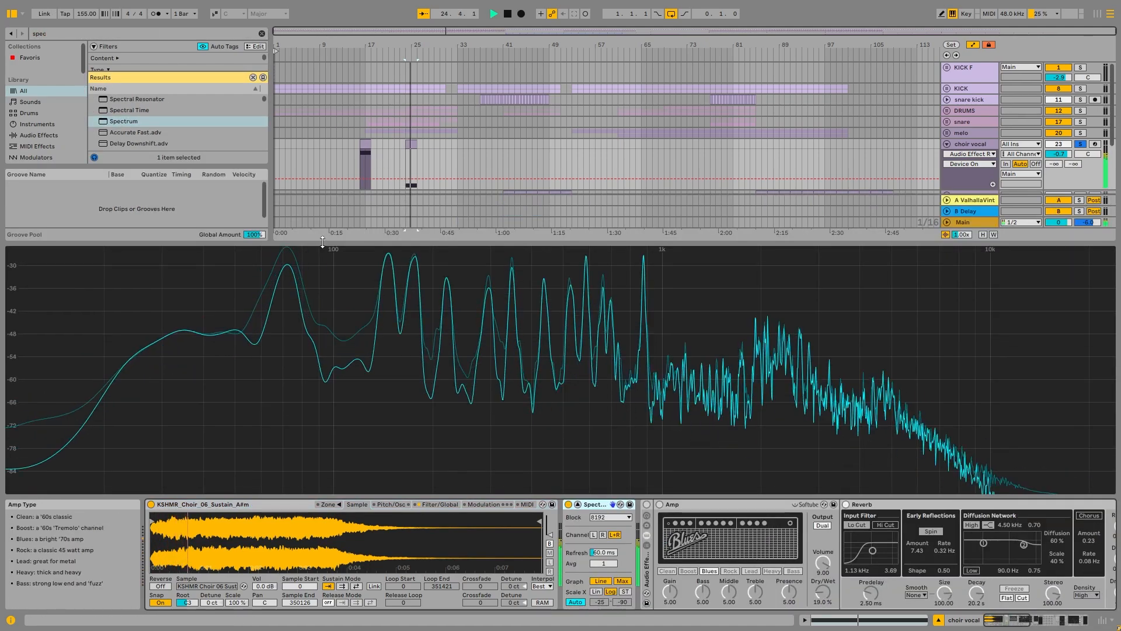
pyautogui.doubleClick(616, 334)
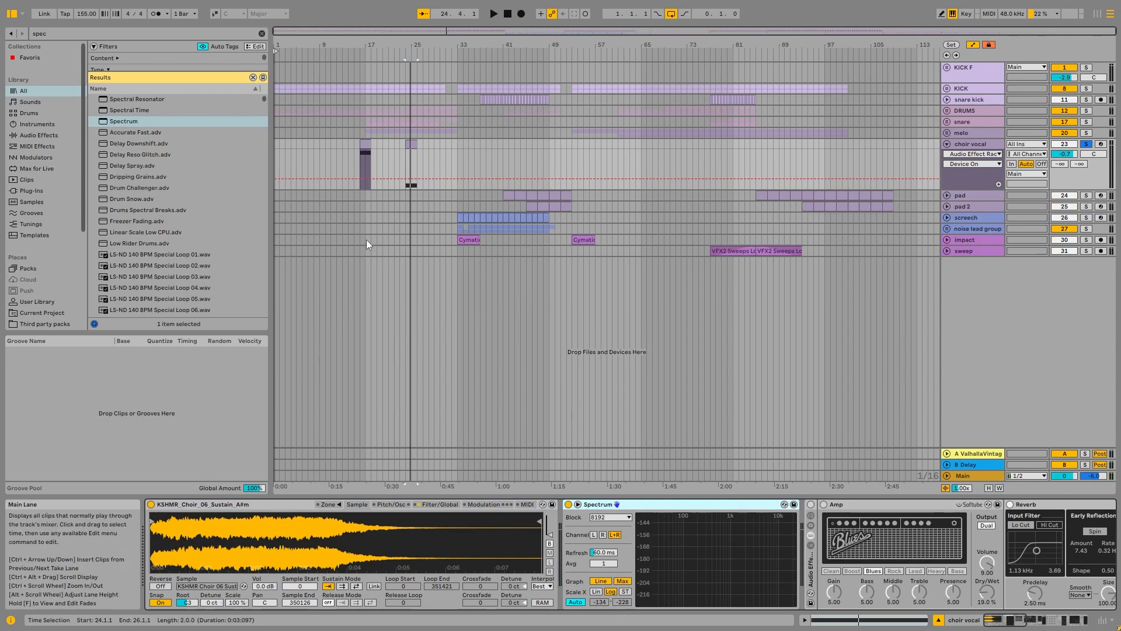
# Step: Re-enable the choir vocal effect rack and audition the clip at bar 16 with its effects
pyautogui.click(1011, 616)
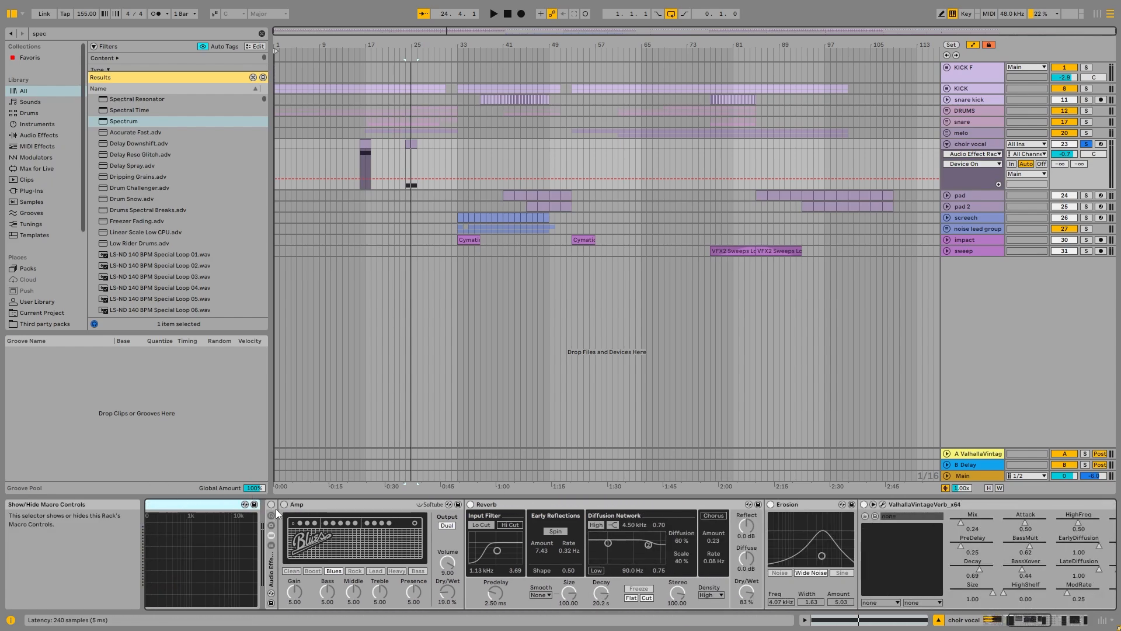
pyautogui.click(289, 506)
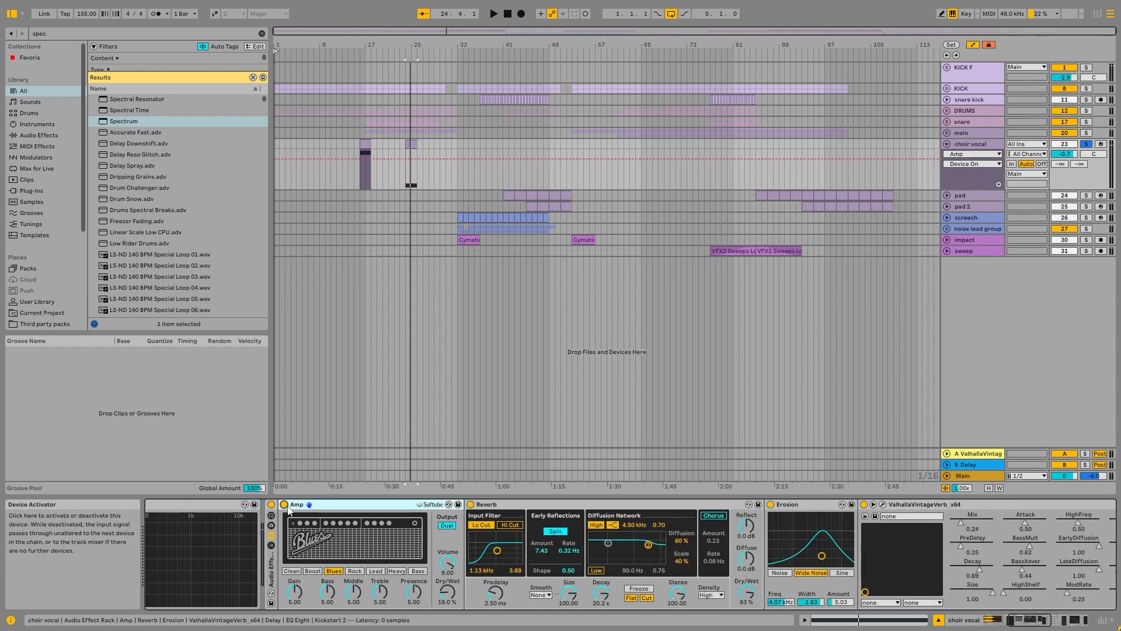
pyautogui.click(523, 504)
pyautogui.click(365, 144)
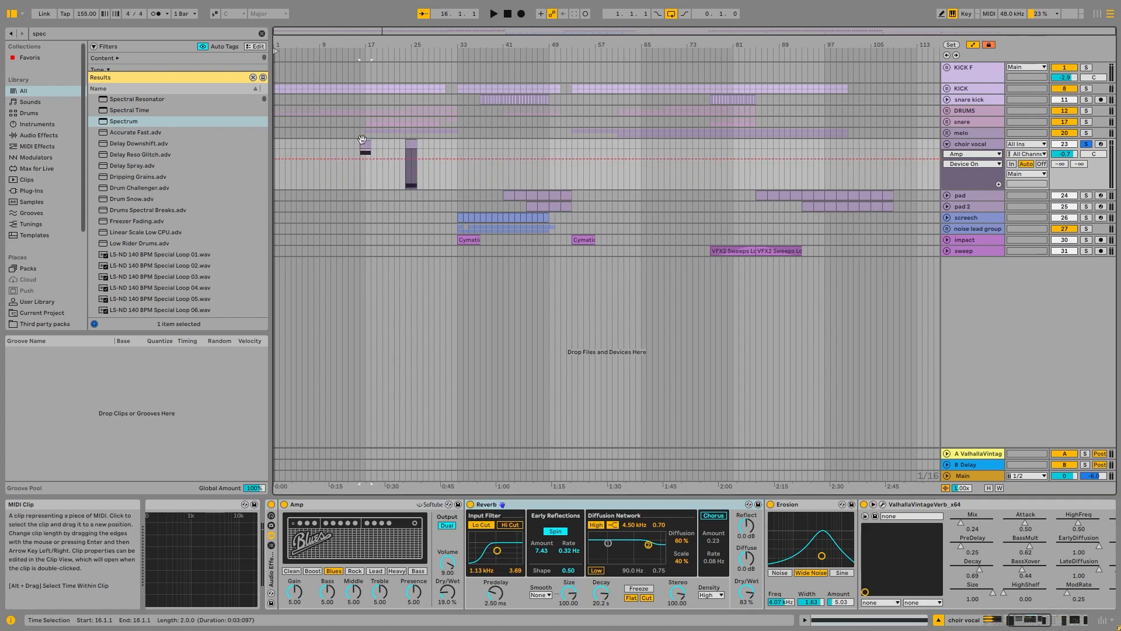
pyautogui.press('space')
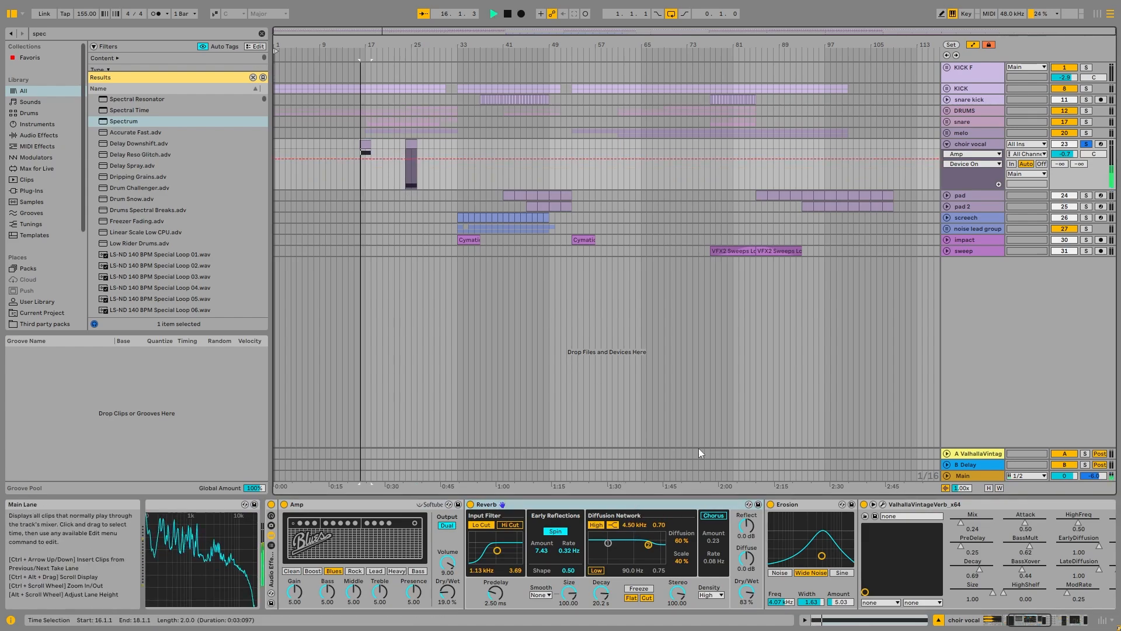
pyautogui.press('space')
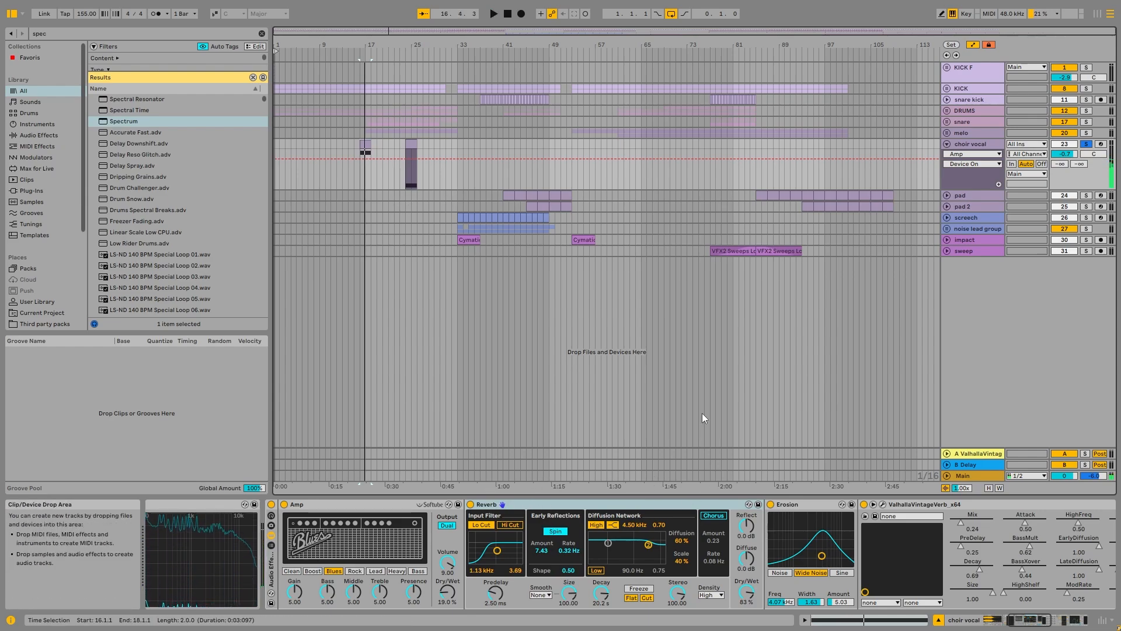
# Step: Examine the Delay, EQ Eight and Kickstart 2 settings at the end of the choir vocal chain
pyautogui.moveTo(1027, 620); pyautogui.dragTo(1068, 619)
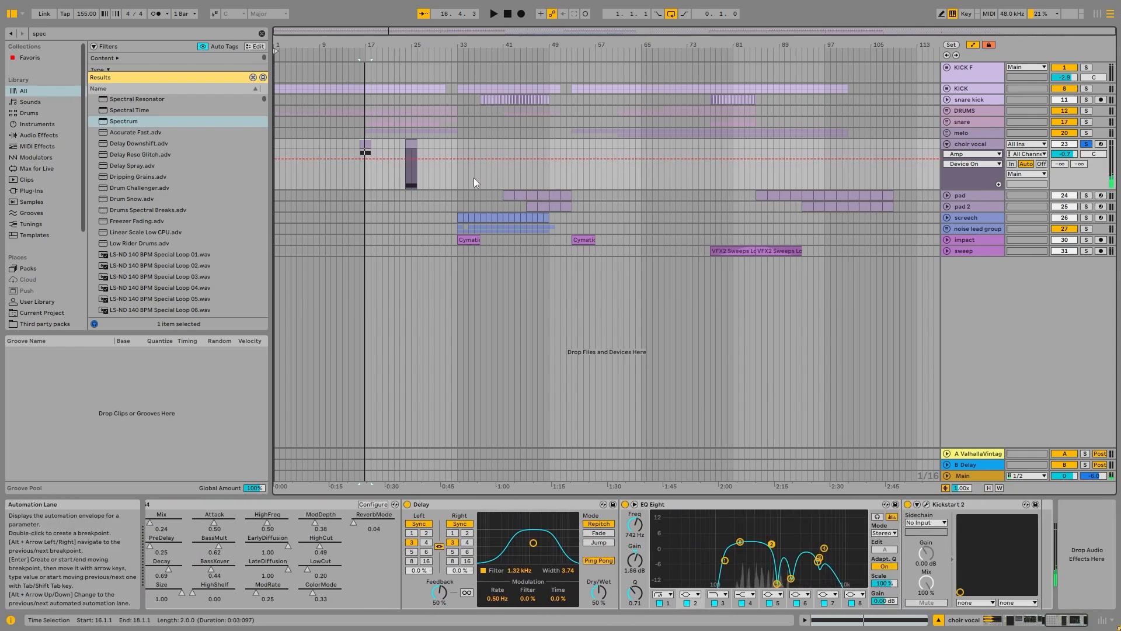
pyautogui.click(449, 505)
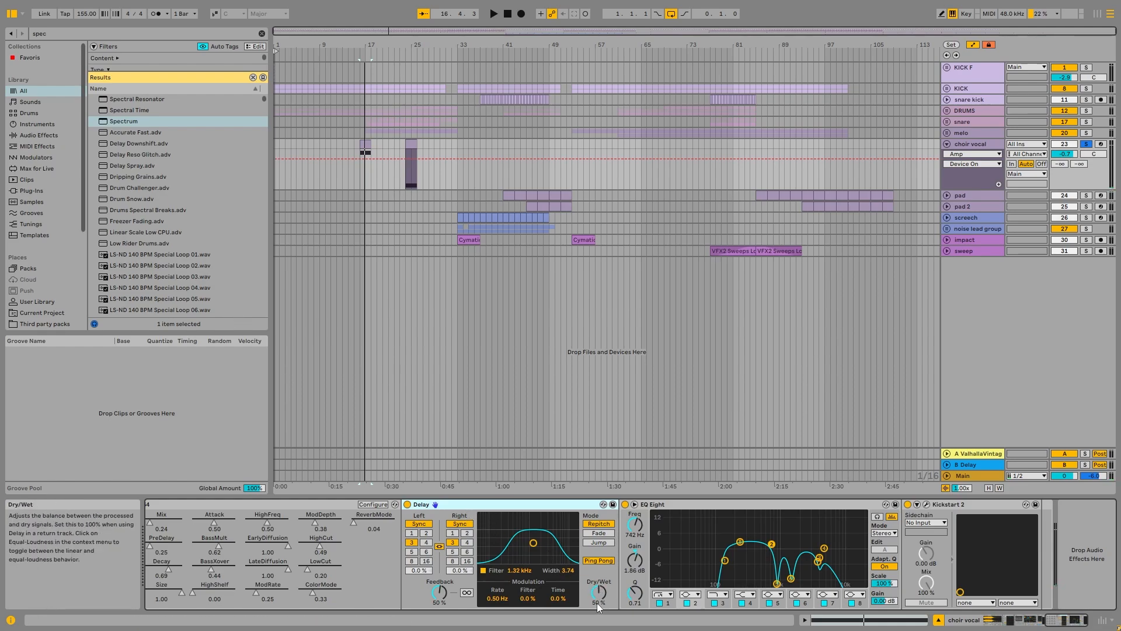
pyautogui.hotkey('ctrl', 'alt', 'p')
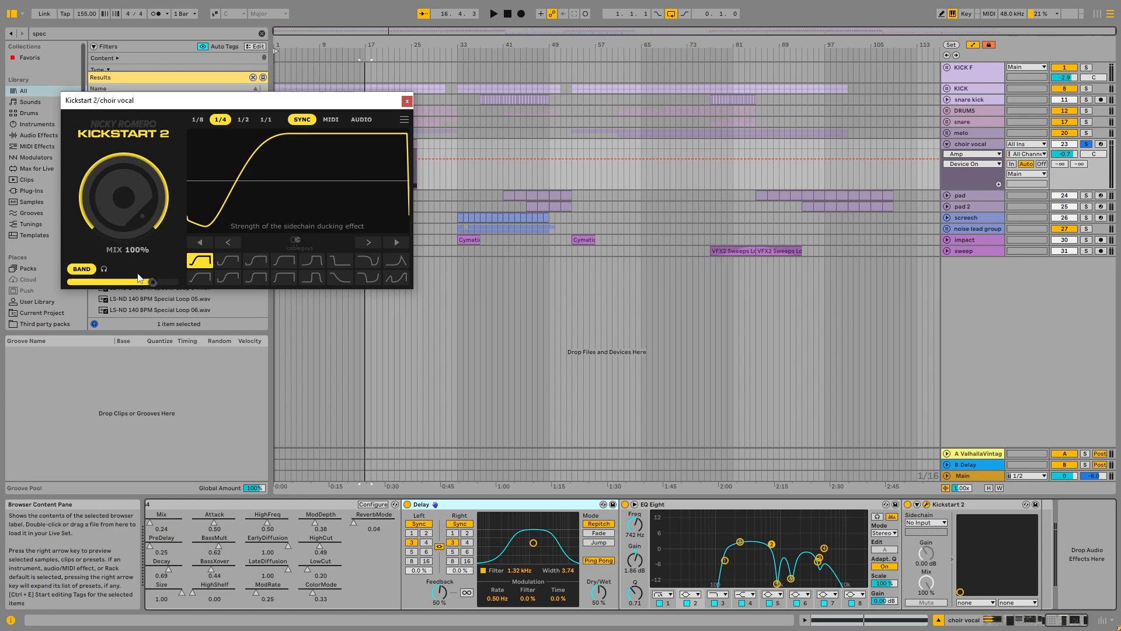
pyautogui.click(407, 101)
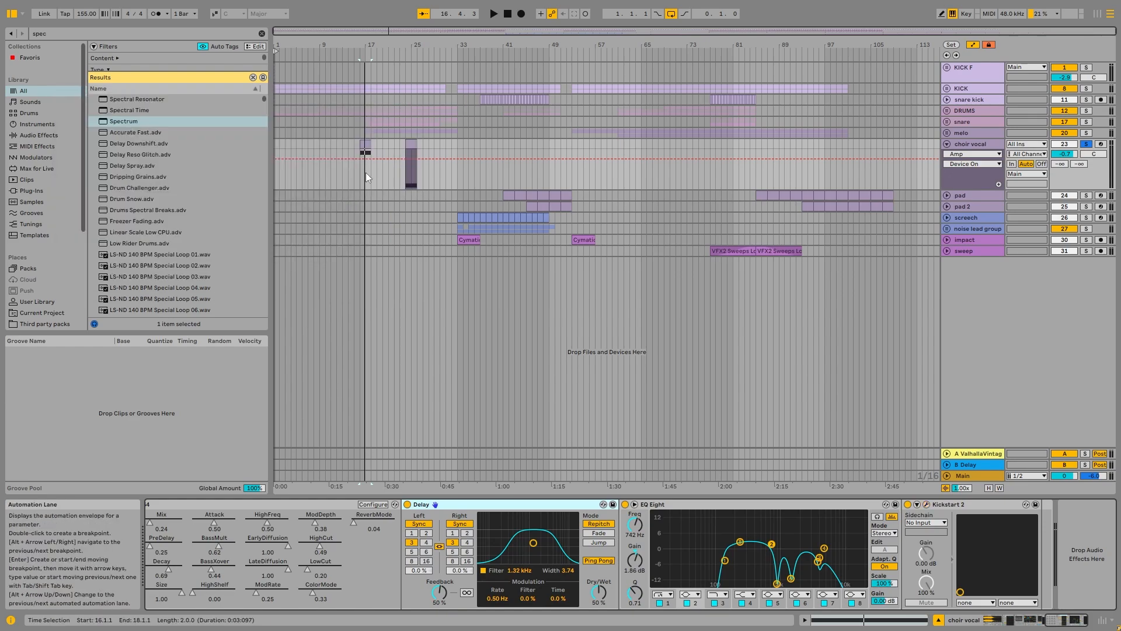
# Step: Fold the choir vocal track, then solo and unfold the pad track
pyautogui.scroll(6, 363, 152)
pyautogui.scroll(-2, 409, 164)
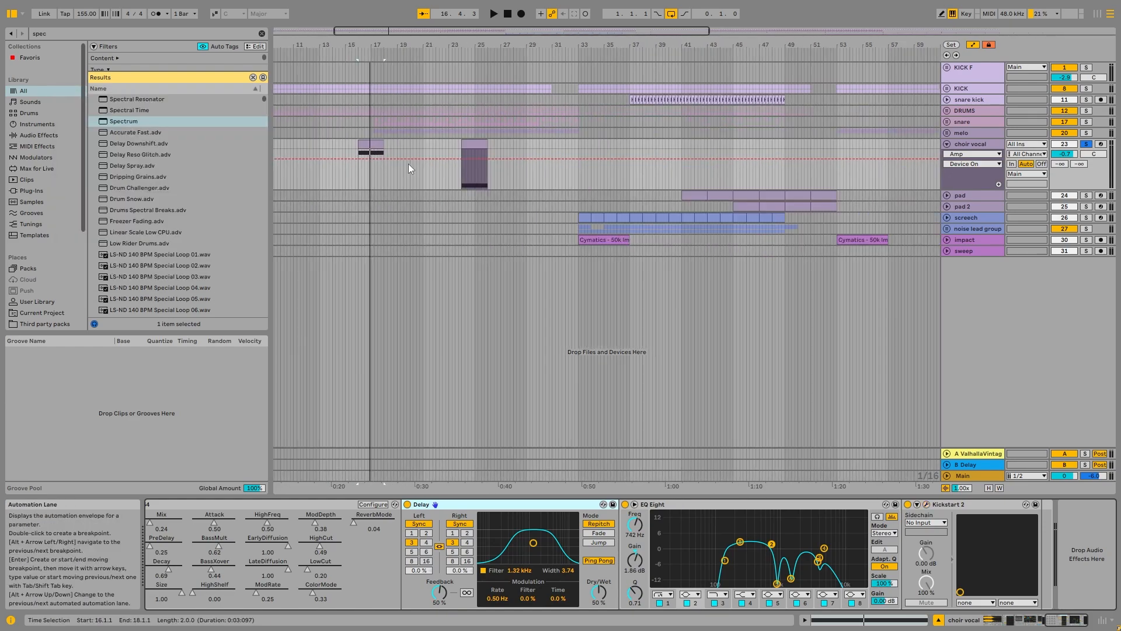
pyautogui.click(947, 143)
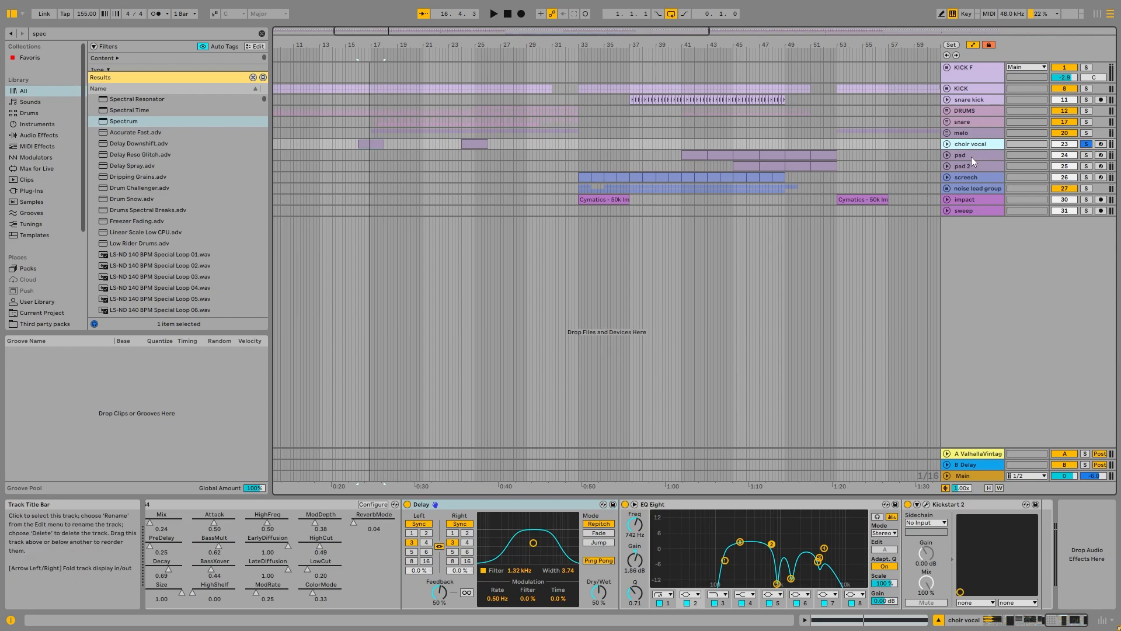
pyautogui.scroll(-5, 558, 202)
pyautogui.click(502, 155)
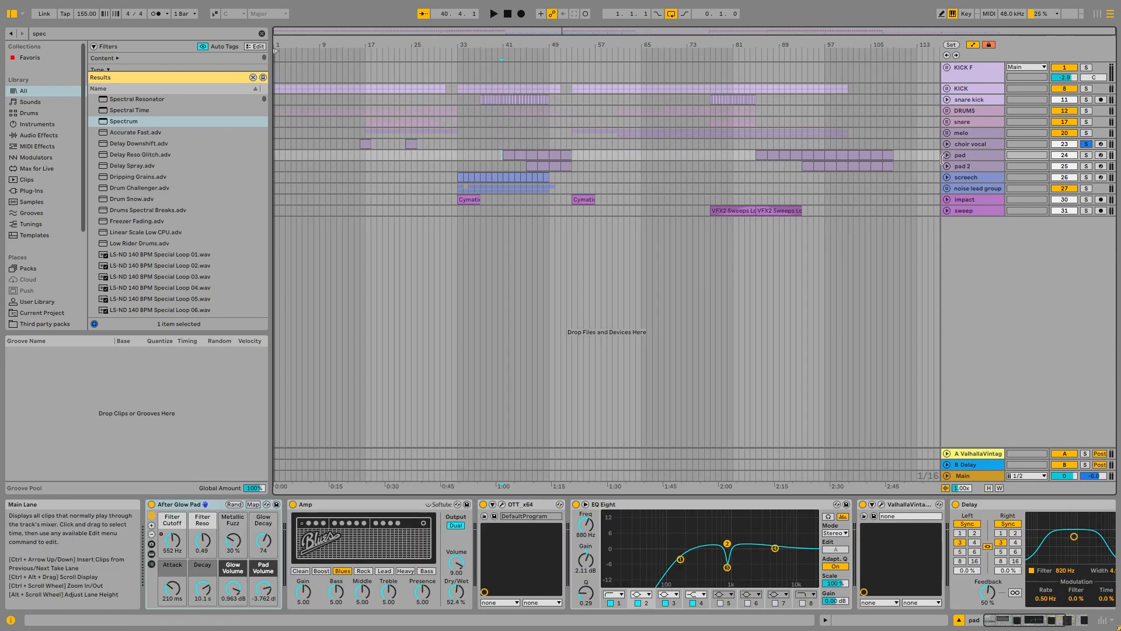
pyautogui.click(1086, 156)
pyautogui.click(947, 156)
# Step: Audition the pad clip at bar 41
pyautogui.click(507, 155)
pyautogui.press('space')
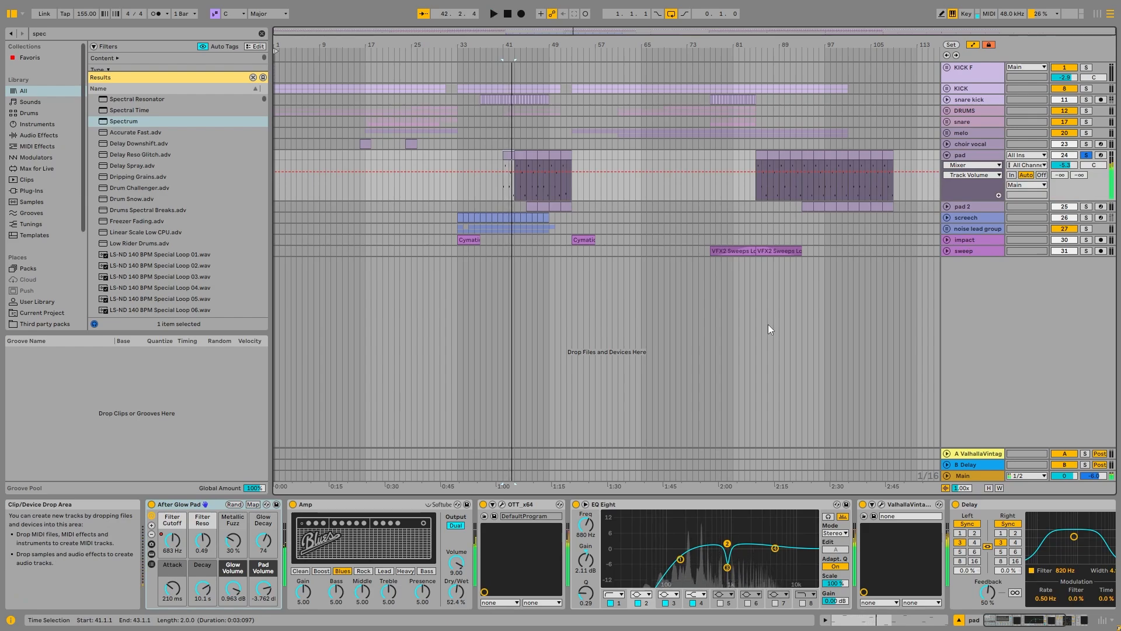
pyautogui.press('space')
# Step: Open the pad clip at bar 41 and examine its note pattern
pyautogui.scroll(5, 527, 170)
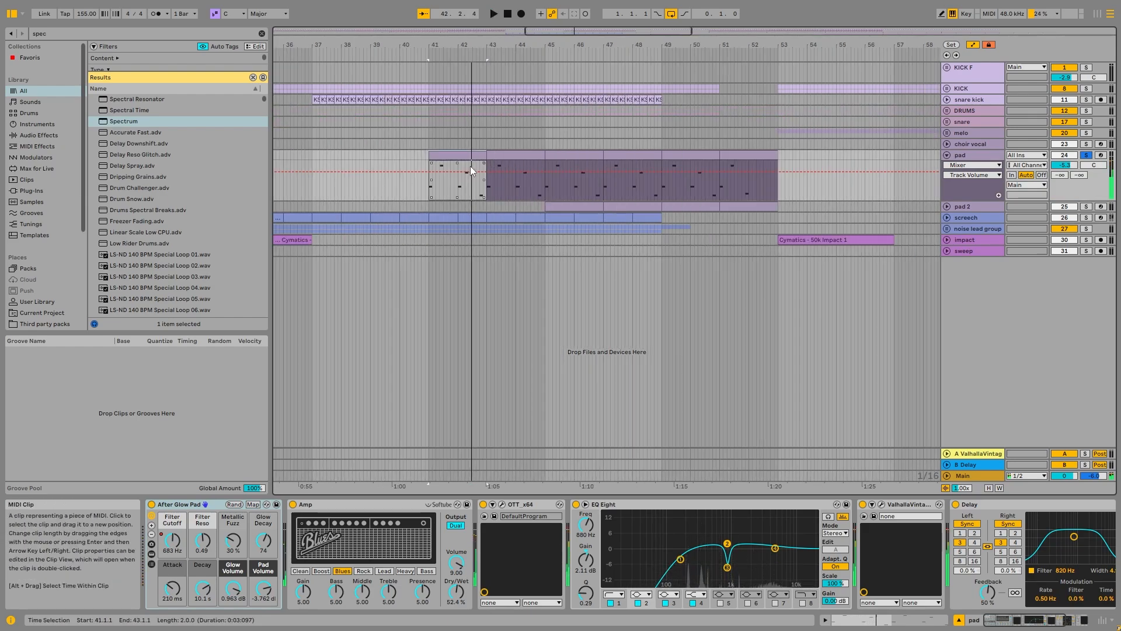
pyautogui.doubleClick(475, 155)
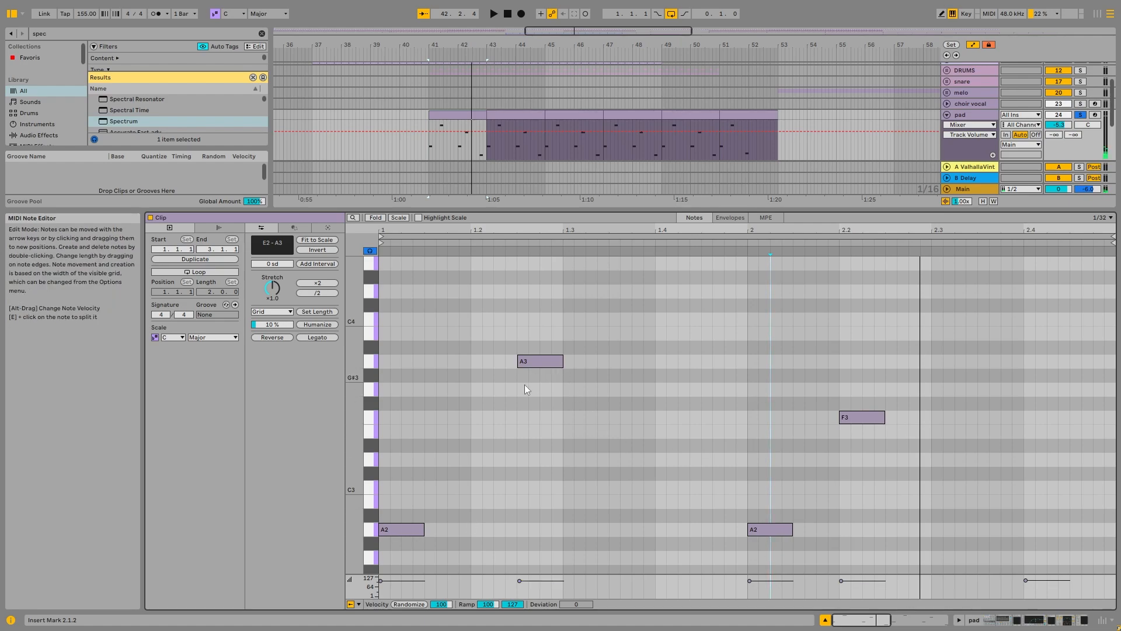
pyautogui.scroll(-4, 460, 484)
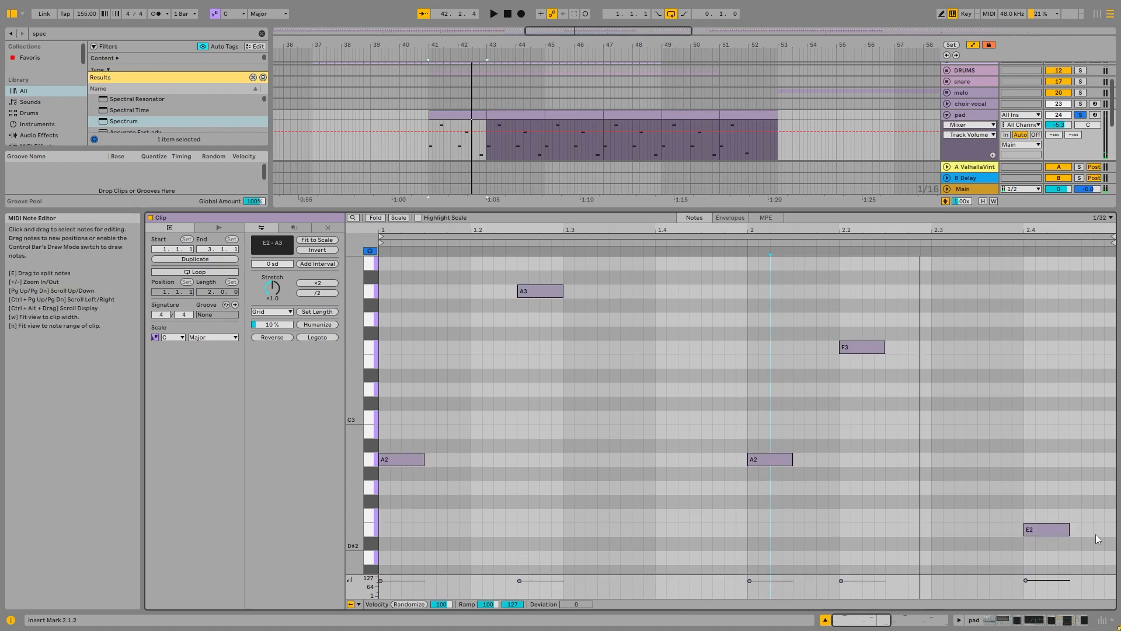
pyautogui.scroll(-3, 1069, 533)
pyautogui.scroll(5, 1033, 483)
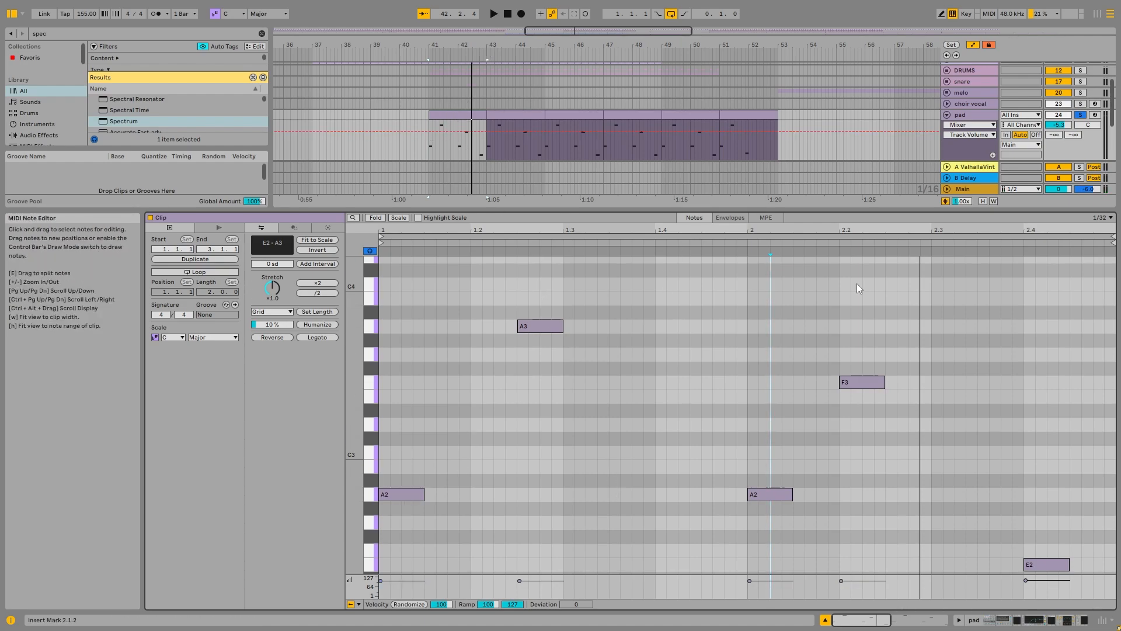
pyautogui.scroll(-3, 447, 419)
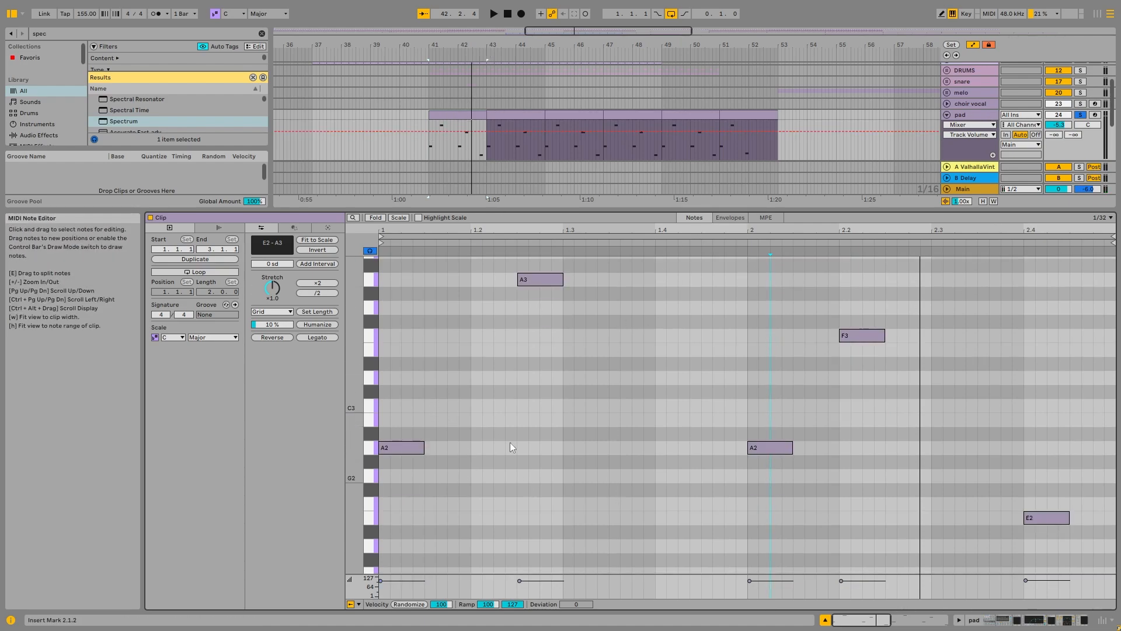
# Step: Return to the pad track's devices and show the After Glow Pad's Filter Cutoff automation across the arrangement
pyautogui.doubleClick(969, 115)
pyautogui.moveTo(776, 134); pyautogui.dragTo(844, 136)
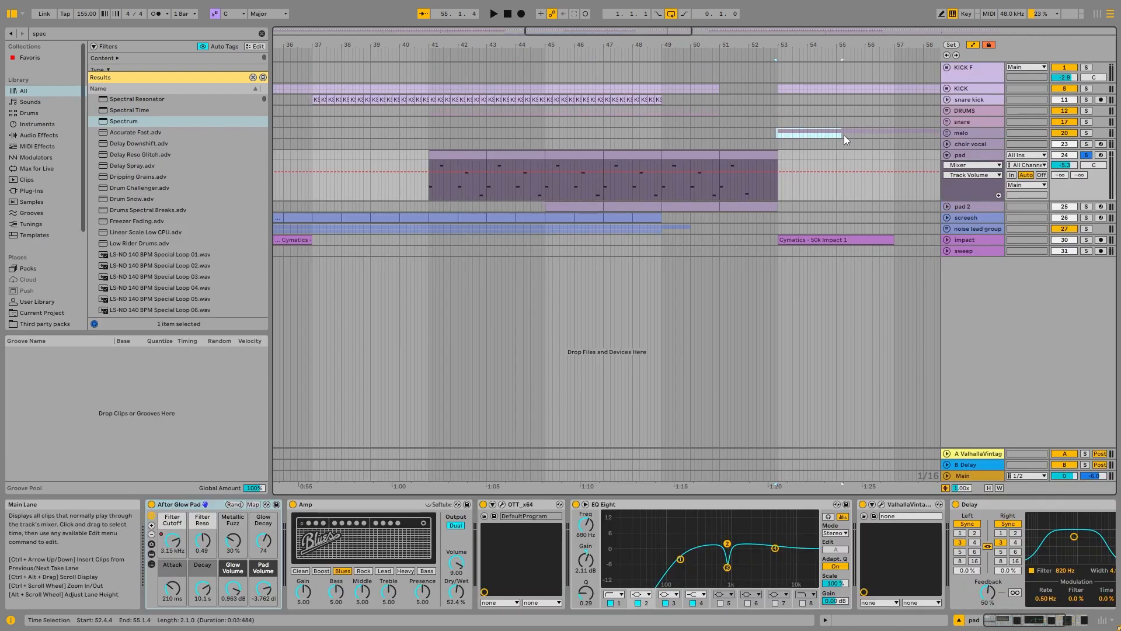
pyautogui.click(1002, 158)
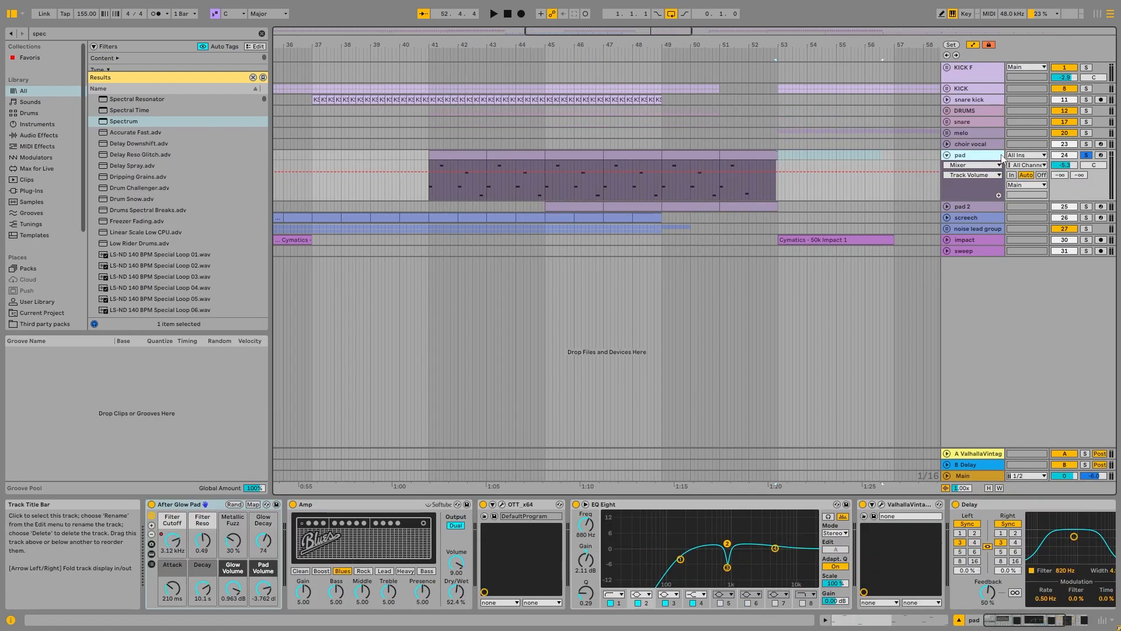
pyautogui.click(180, 505)
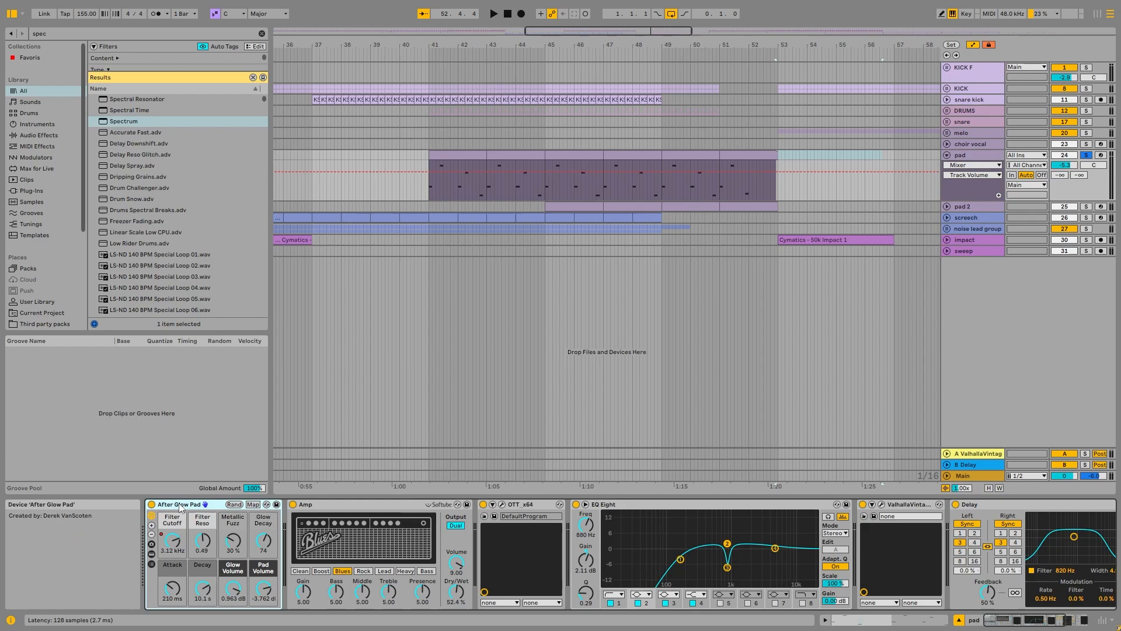
pyautogui.rightClick(175, 541)
pyautogui.click(326, 304)
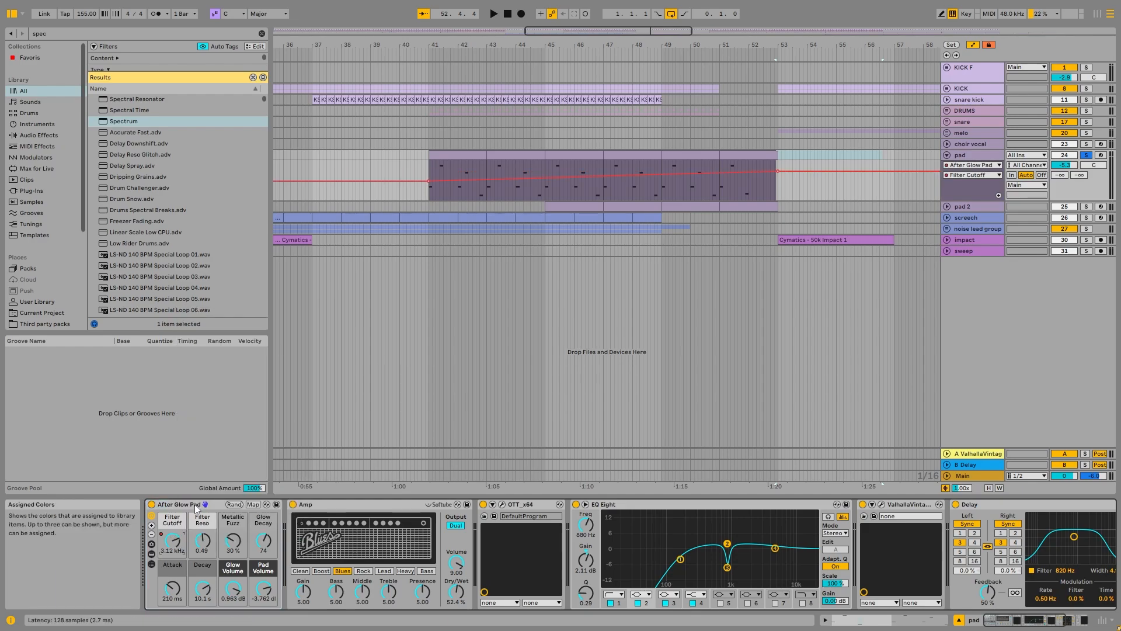
pyautogui.scroll(-3, 534, 169)
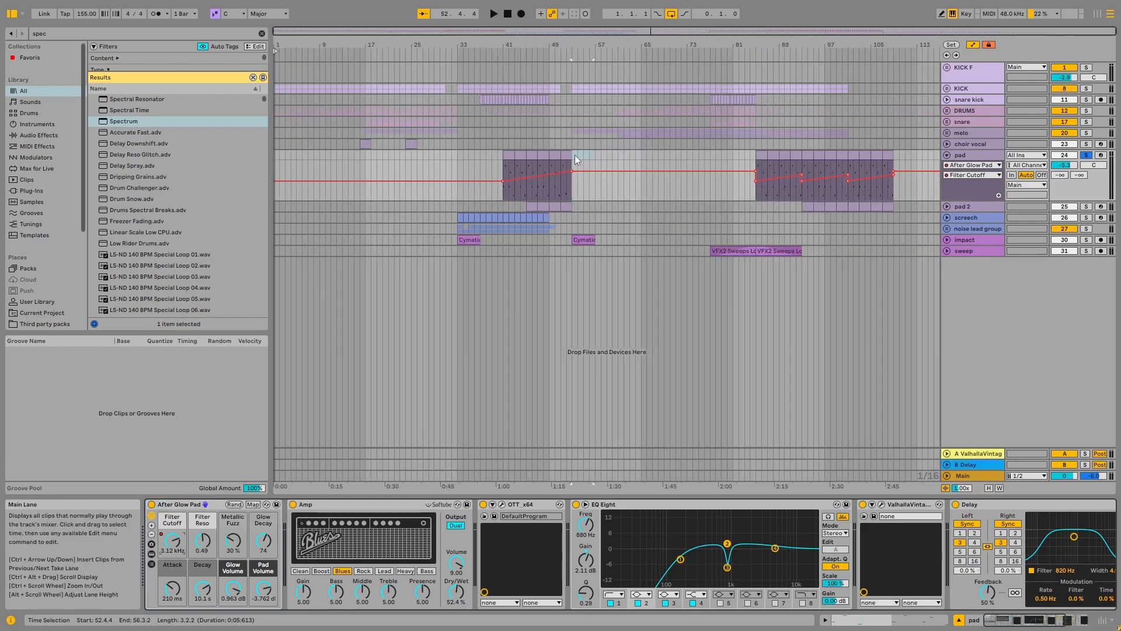
# Step: Unfold the pad 2 track and examine the notes in its clip at bar 45
pyautogui.scroll(4, 575, 155)
pyautogui.click(947, 206)
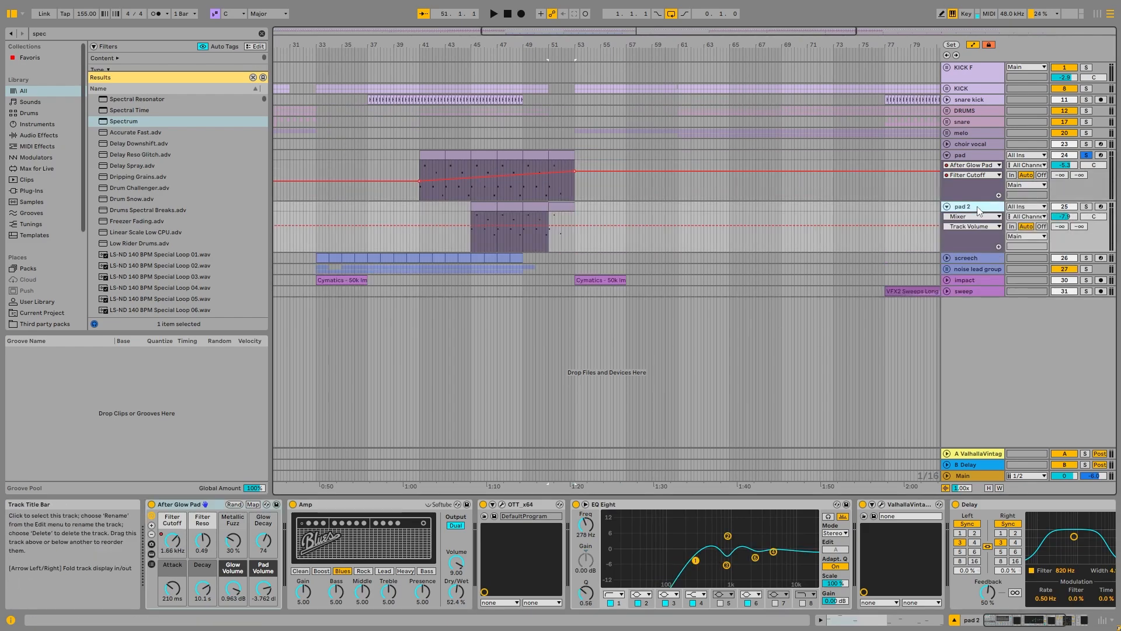
pyautogui.click(498, 205)
pyautogui.doubleClick(498, 205)
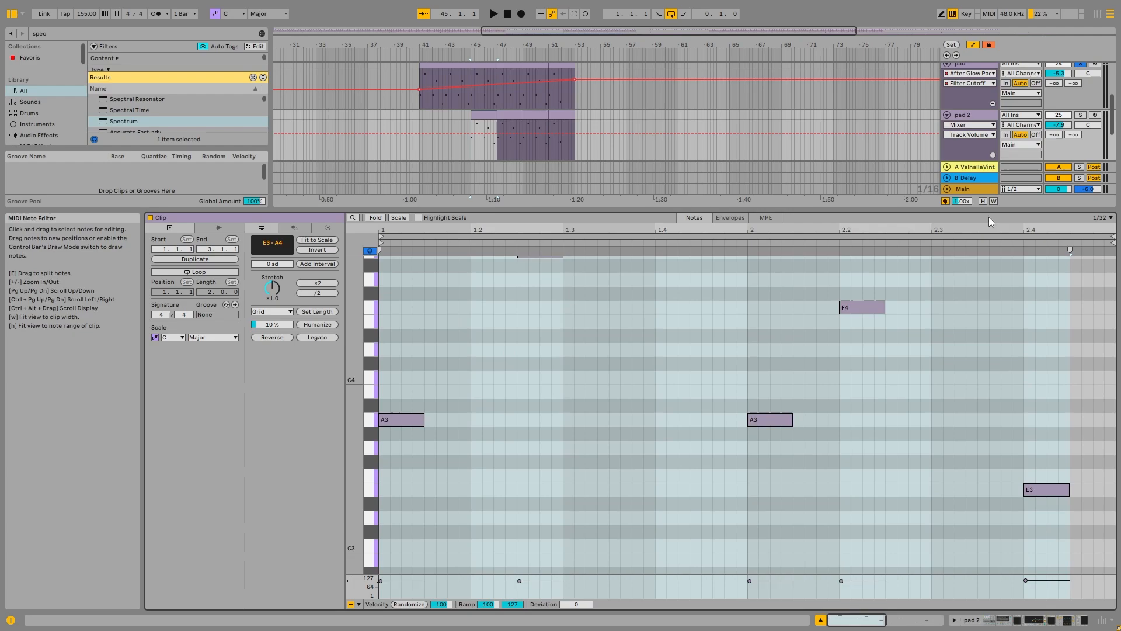
pyautogui.hotkey('shift', 'Tab')
# Step: Compare the melo part from bar 61 with the pad clips from bar 85 to 93 and the same range on pad 2
pyautogui.scroll(-4, 587, 223)
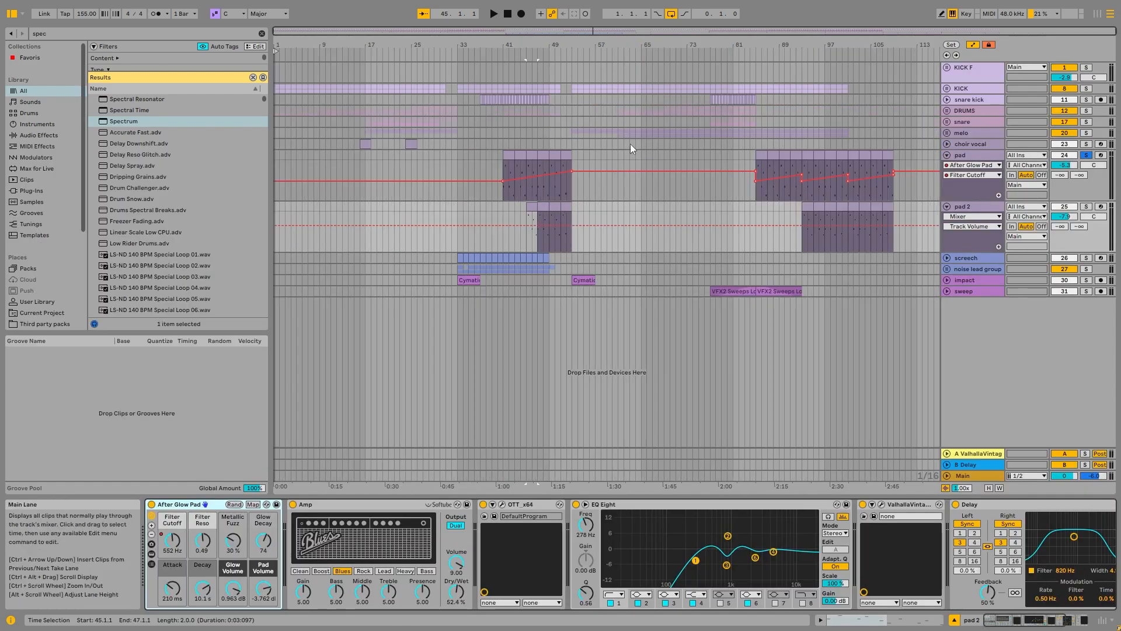
pyautogui.moveTo(580, 137); pyautogui.dragTo(620, 134)
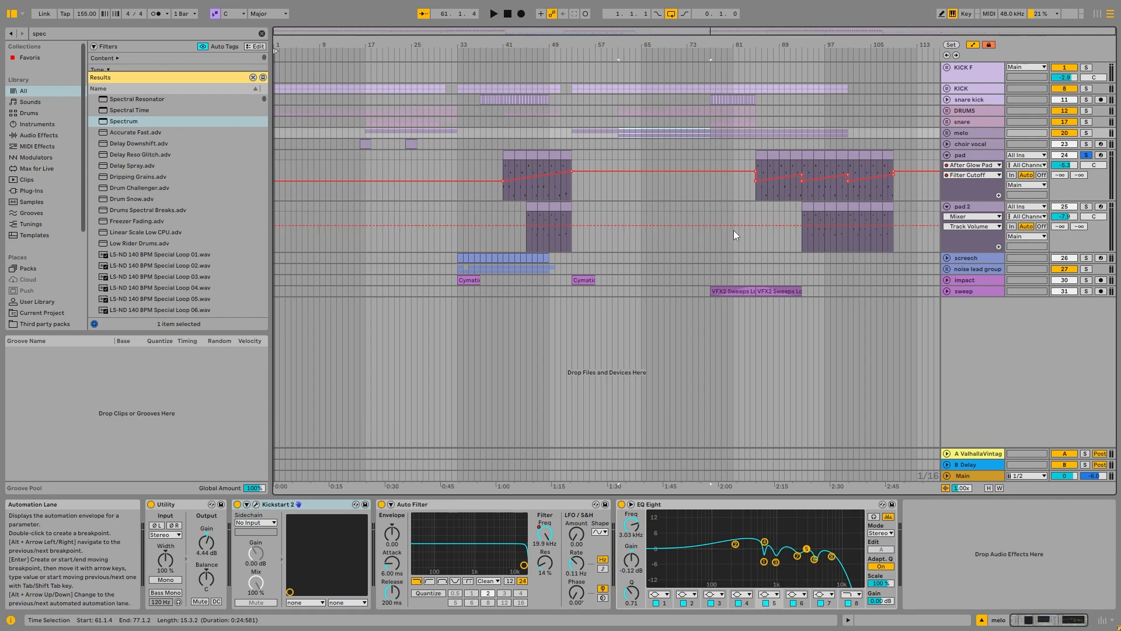
pyautogui.click(762, 160)
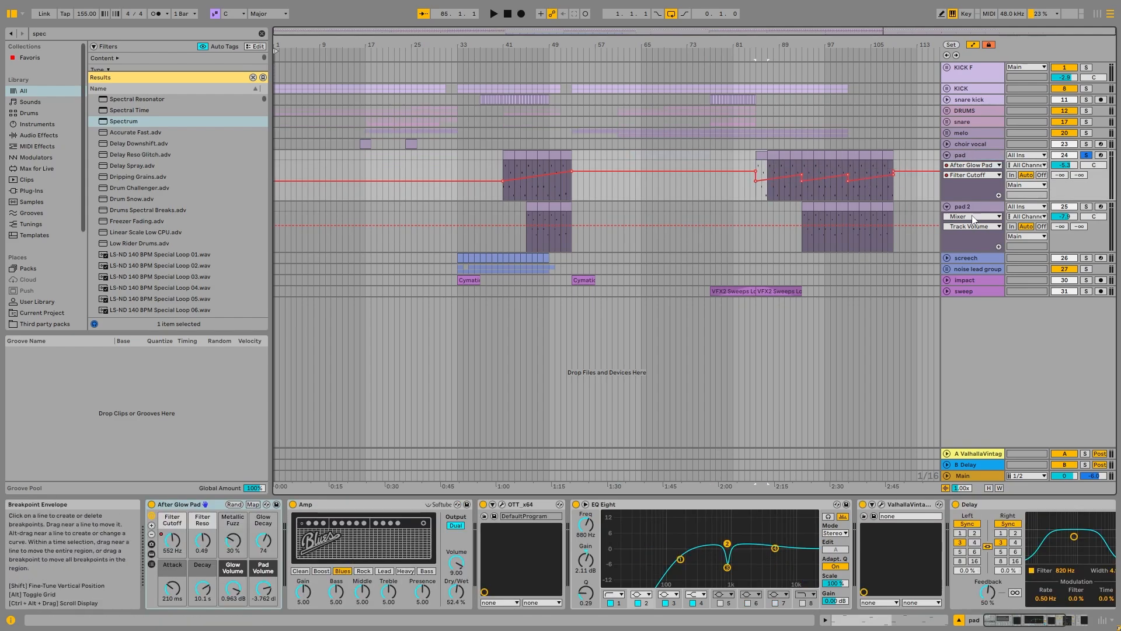
pyautogui.click(795, 154)
pyautogui.keyDown('shift'); pyautogui.click(763, 153); pyautogui.keyUp('shift')
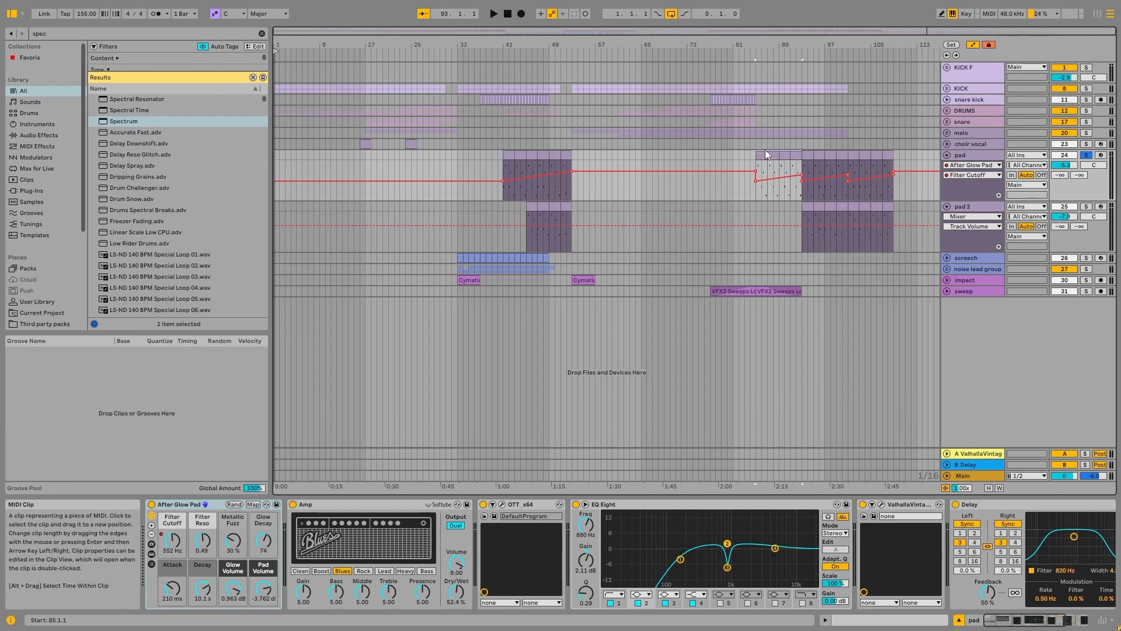
pyautogui.press('Down')
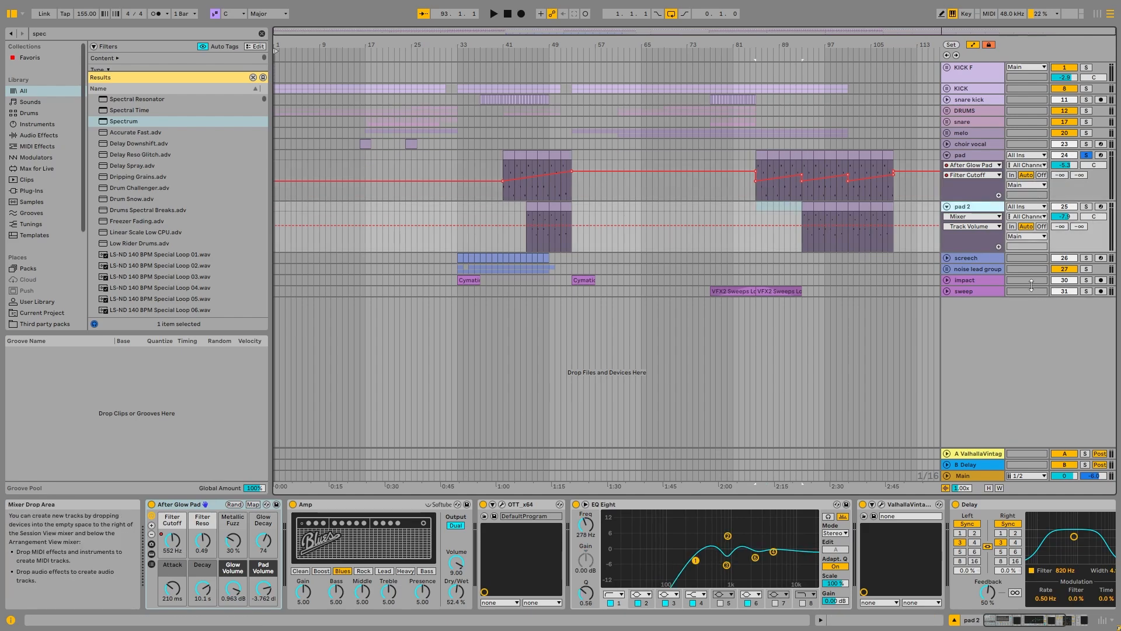
# Step: Return to the pad track, inspect its OTT settings and view the remaining effects in its device chain
pyautogui.press('Up')
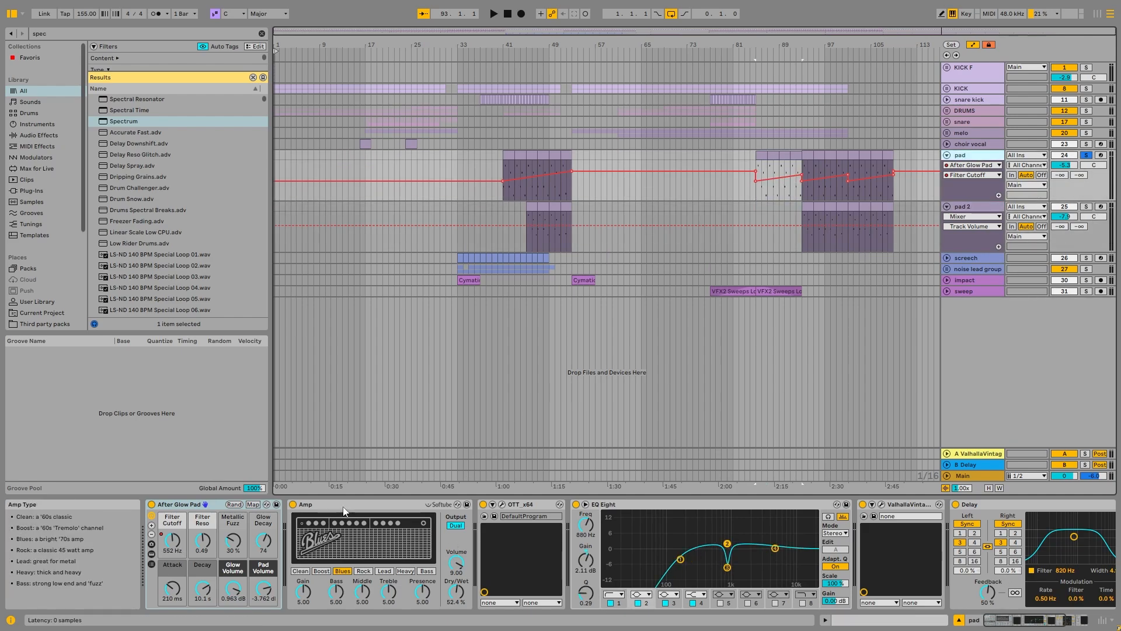
pyautogui.click(502, 504)
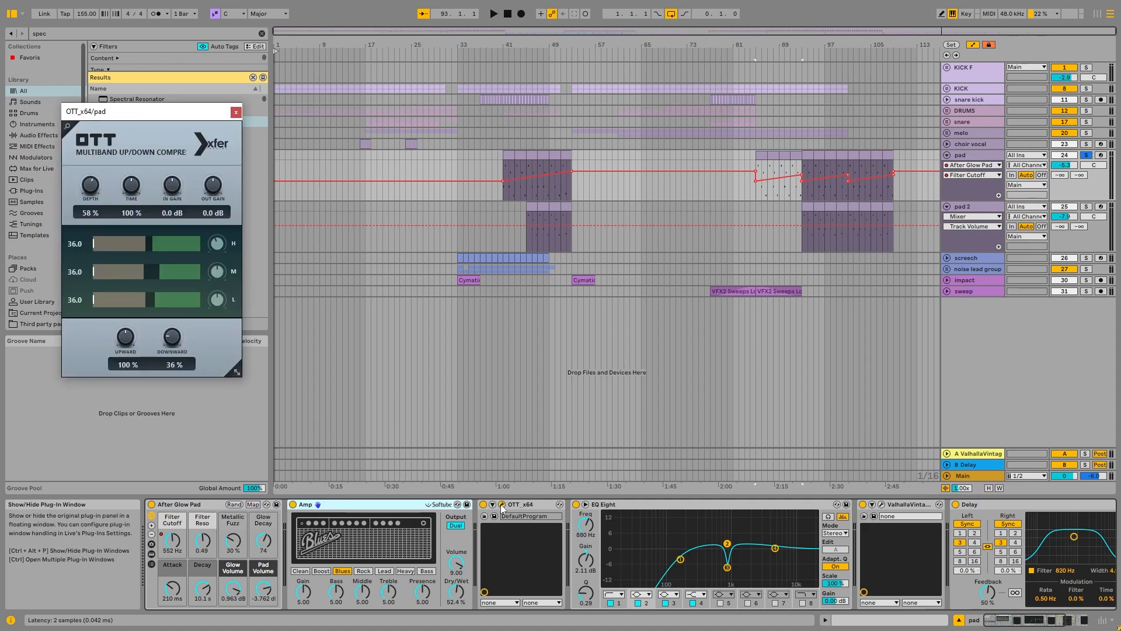
pyautogui.moveTo(164, 111); pyautogui.dragTo(391, 94)
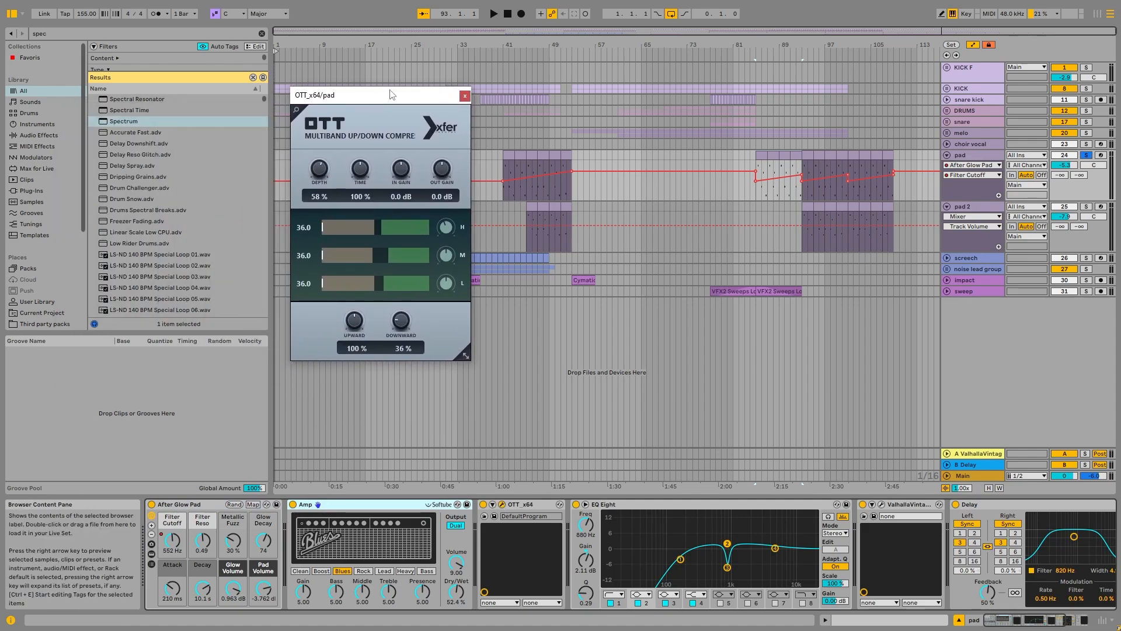
pyautogui.click(465, 97)
pyautogui.click(1041, 621)
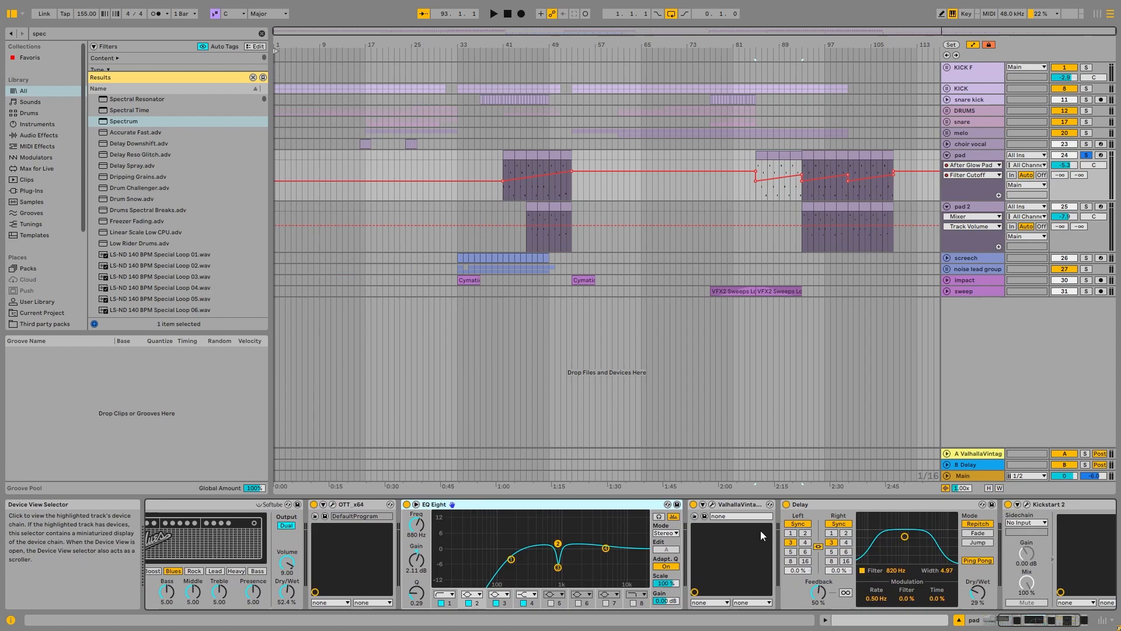
# Step: Show the pad 2 track's device chain and fold both the pad and pad 2 tracks
pyautogui.click(985, 208)
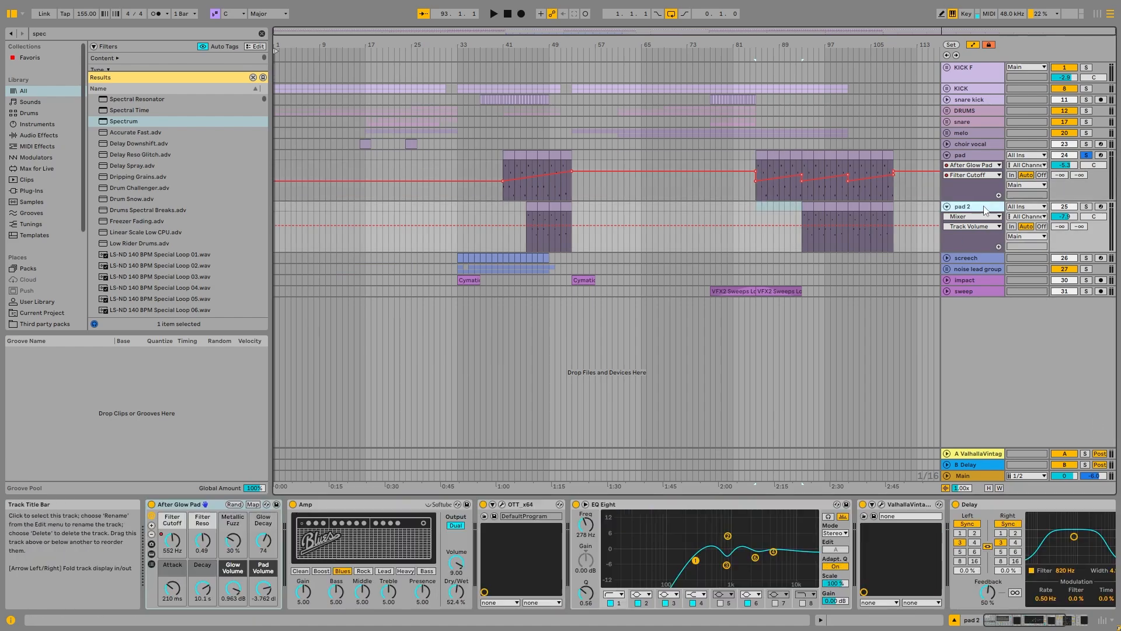
pyautogui.click(948, 155)
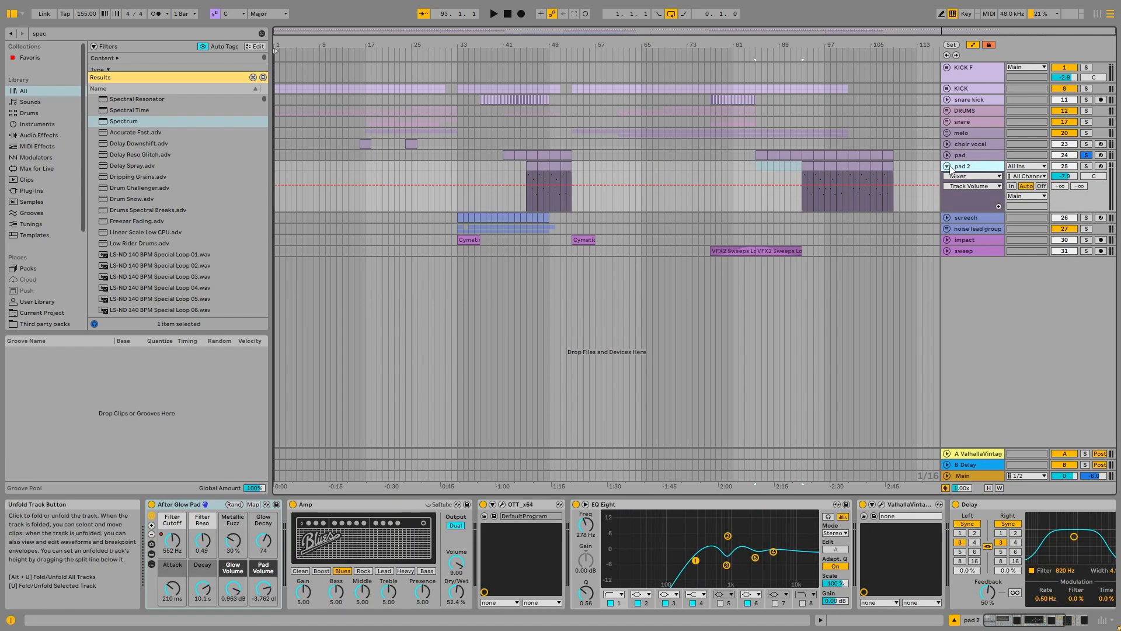
pyautogui.click(947, 165)
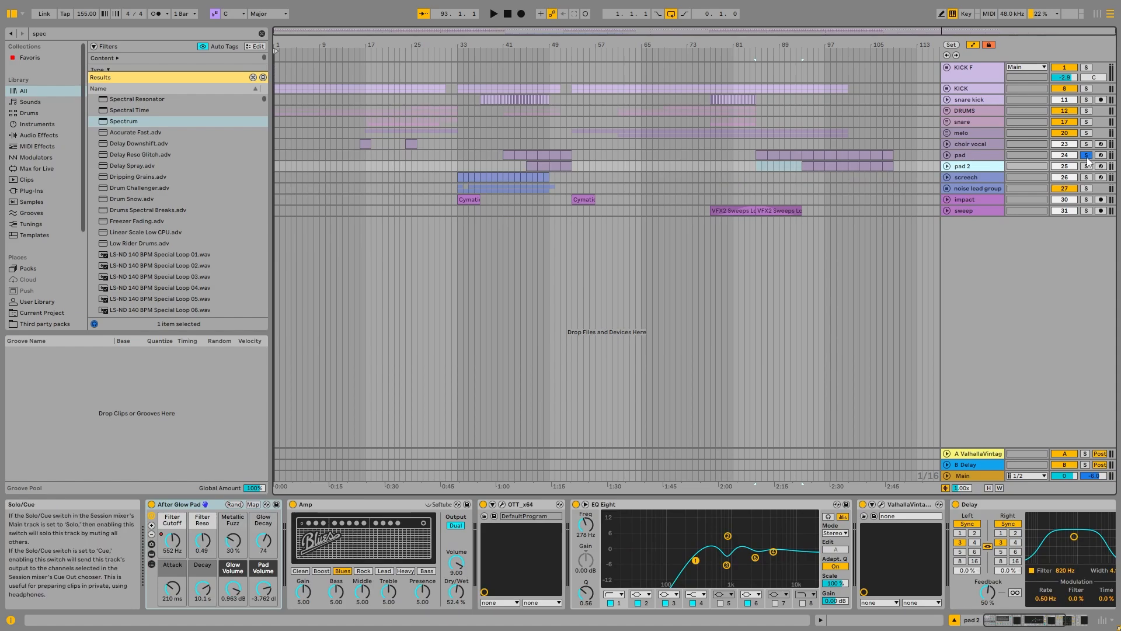
# Step: Unfold the screech track, select its first clip at bar 33 and solo the track
pyautogui.keyDown('shift'); pyautogui.click(981, 131); pyautogui.keyUp('shift')
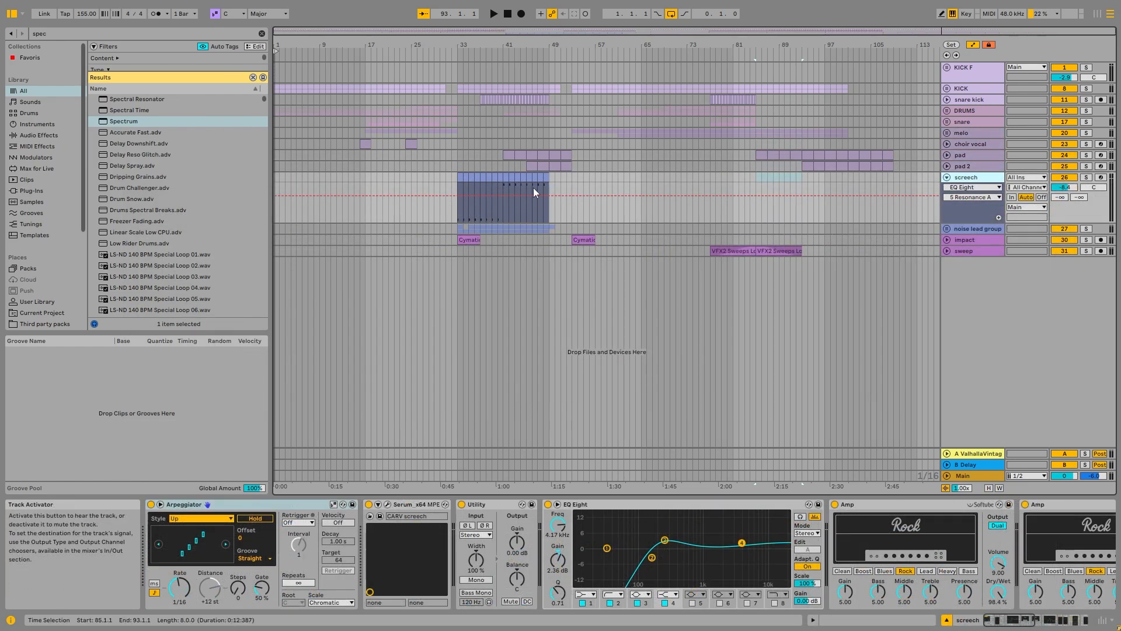
pyautogui.click(465, 177)
pyautogui.click(460, 177)
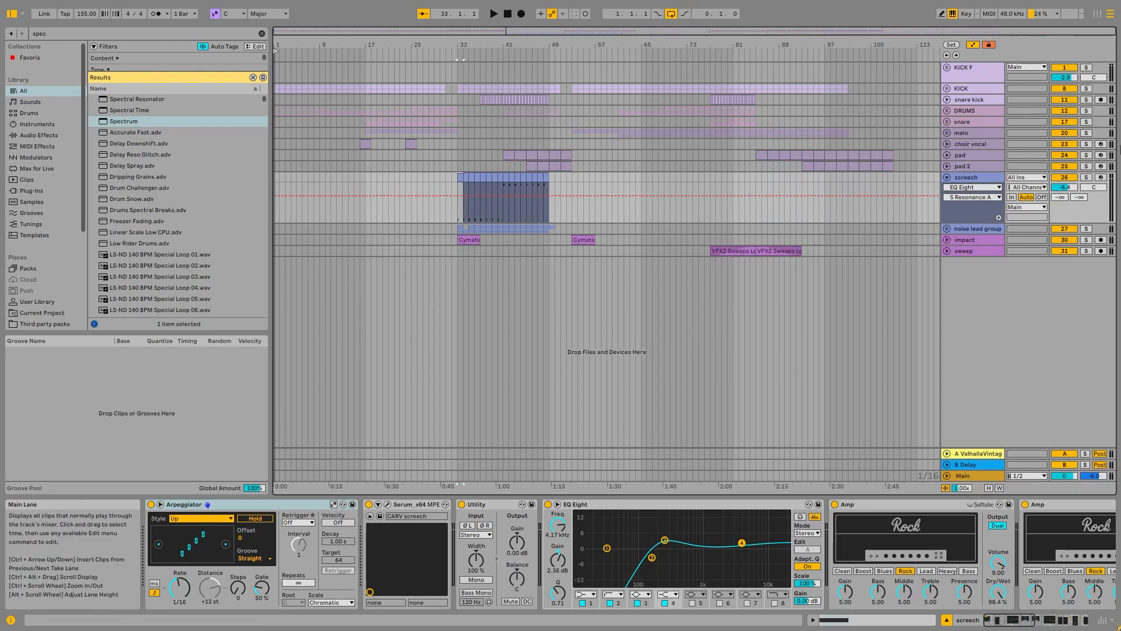
pyautogui.click(1086, 176)
# Step: Open the screech clip at bar 33 and audition its single F2 note
pyautogui.doubleClick(491, 203)
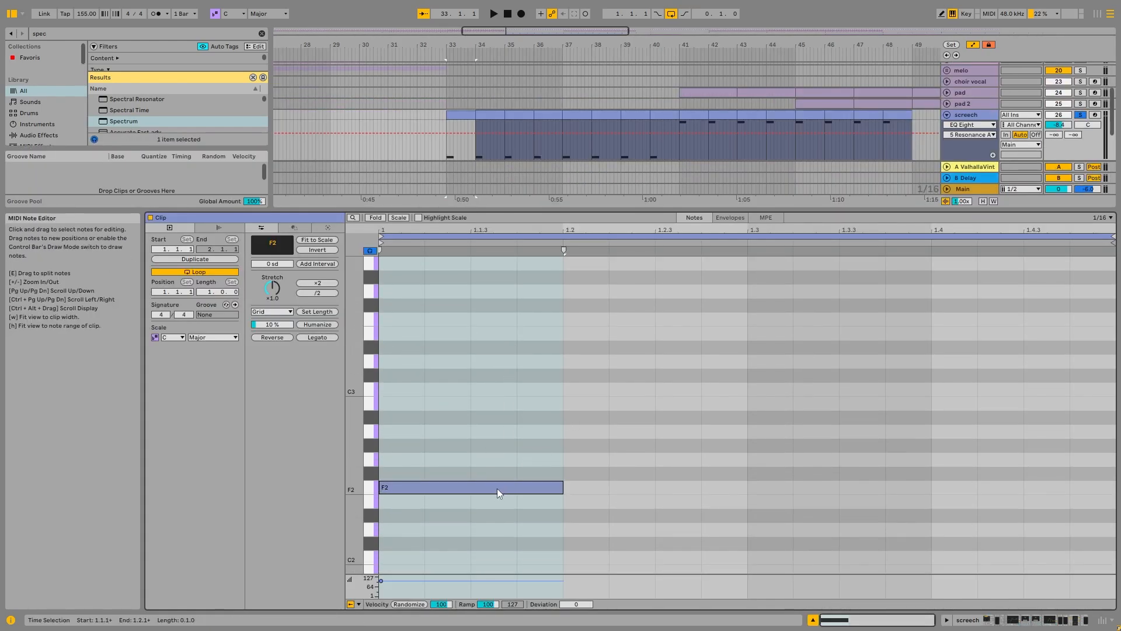
pyautogui.press('space')
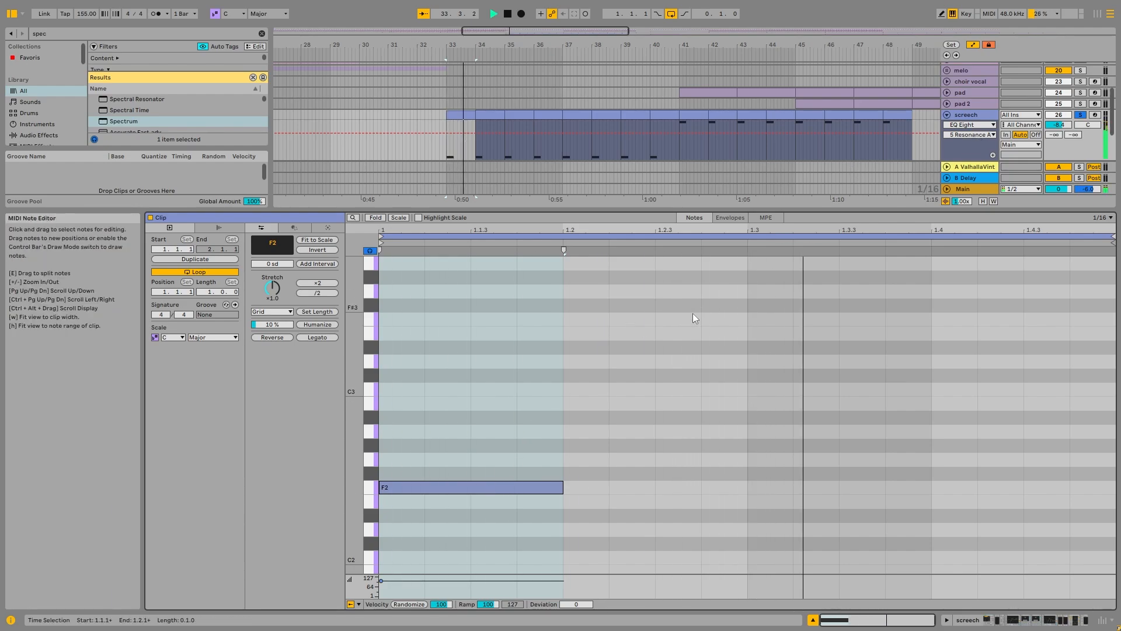
pyautogui.press('space')
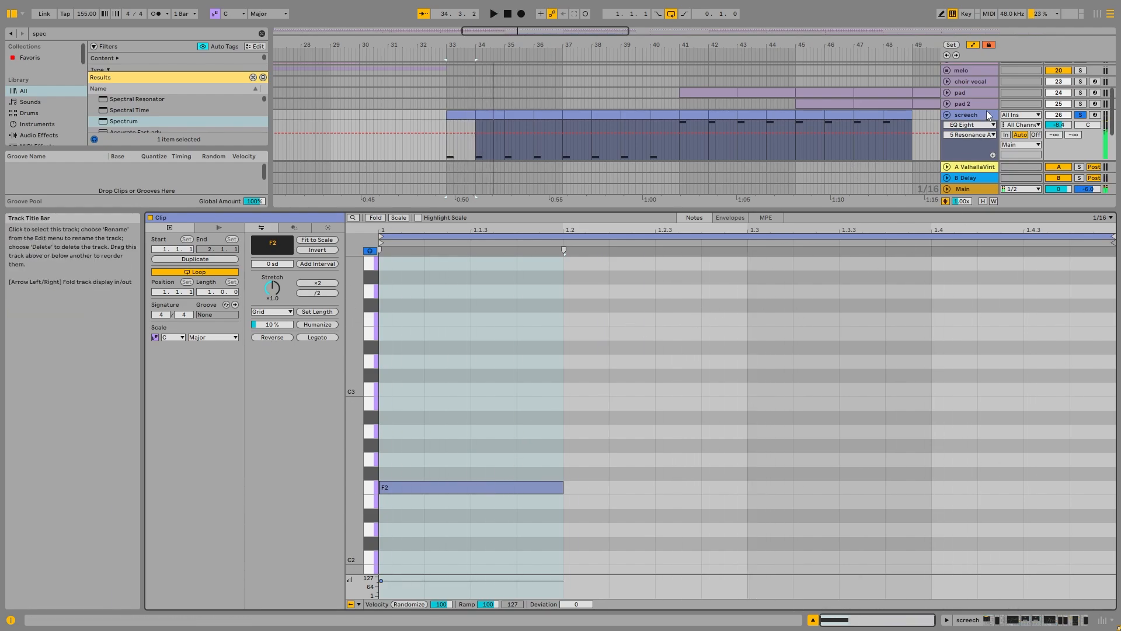
# Step: Open Serum with the CARV screech preset on the screech track and examine its oscillator, noise, filter and LFO 1 settings while auditioning
pyautogui.click(986, 112)
pyautogui.click(378, 504)
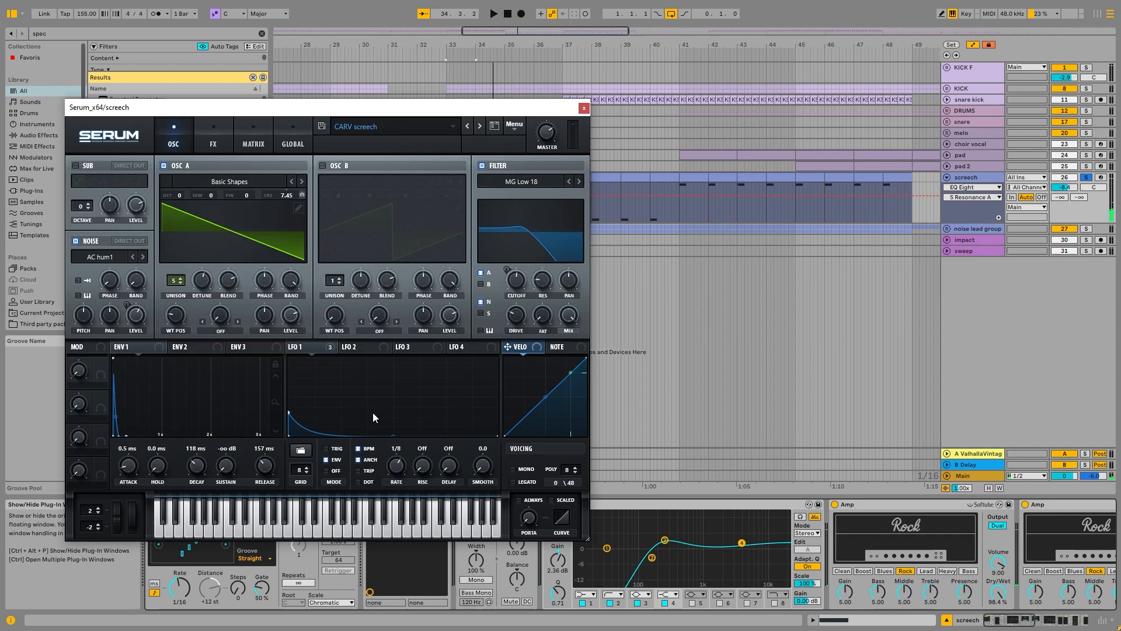
pyautogui.moveTo(406, 106); pyautogui.dragTo(539, 60)
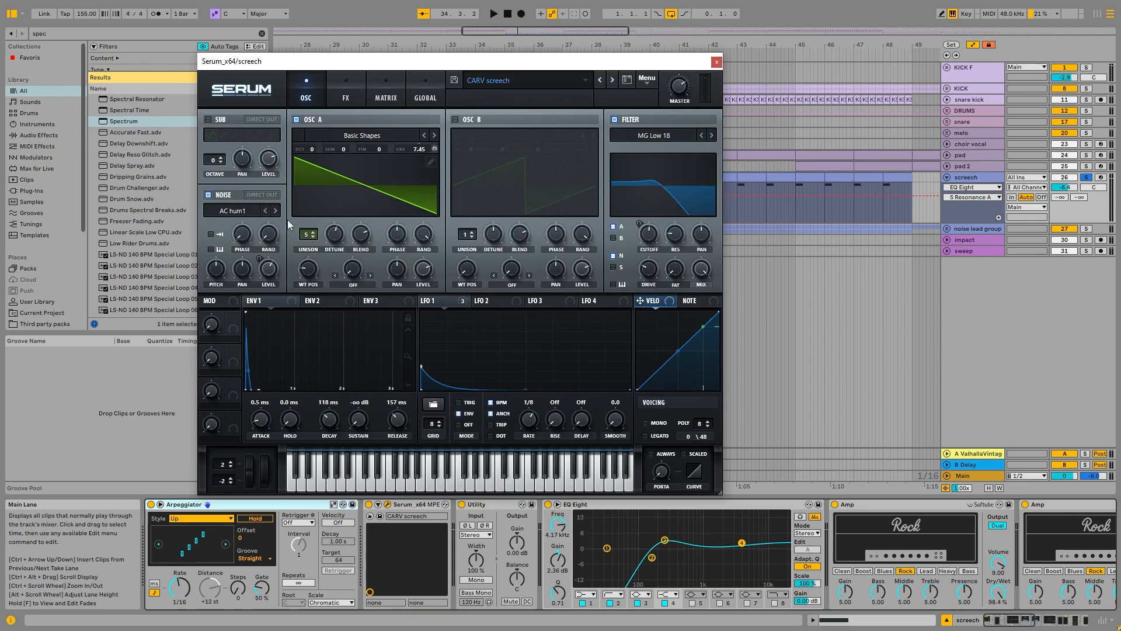
pyautogui.click(353, 189)
pyautogui.click(406, 195)
pyautogui.press('space')
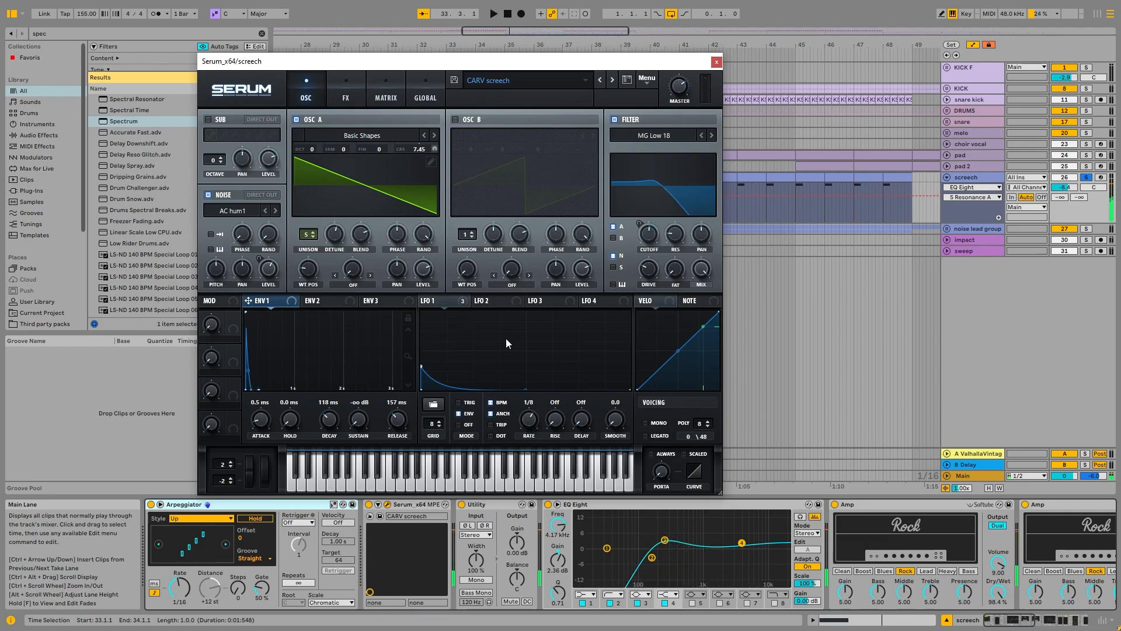
pyautogui.click(446, 298)
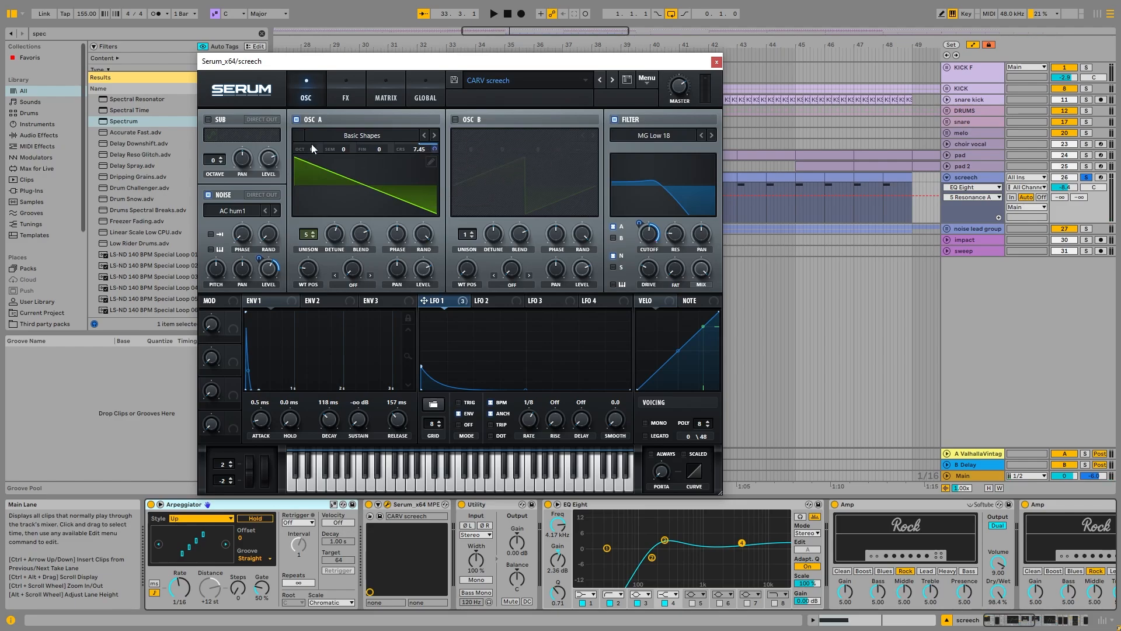
# Step: Examine Serum's LFO 1 routings in the modulation matrix during playback, return to the oscillator page and close Serum
pyautogui.click(348, 96)
pyautogui.click(368, 91)
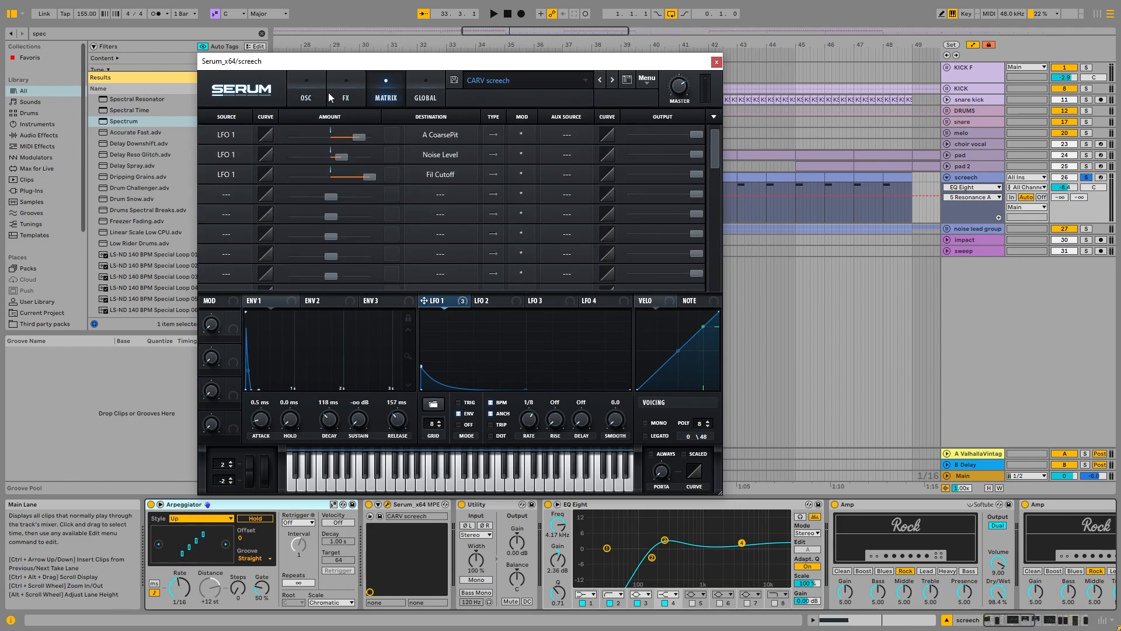
pyautogui.press('space')
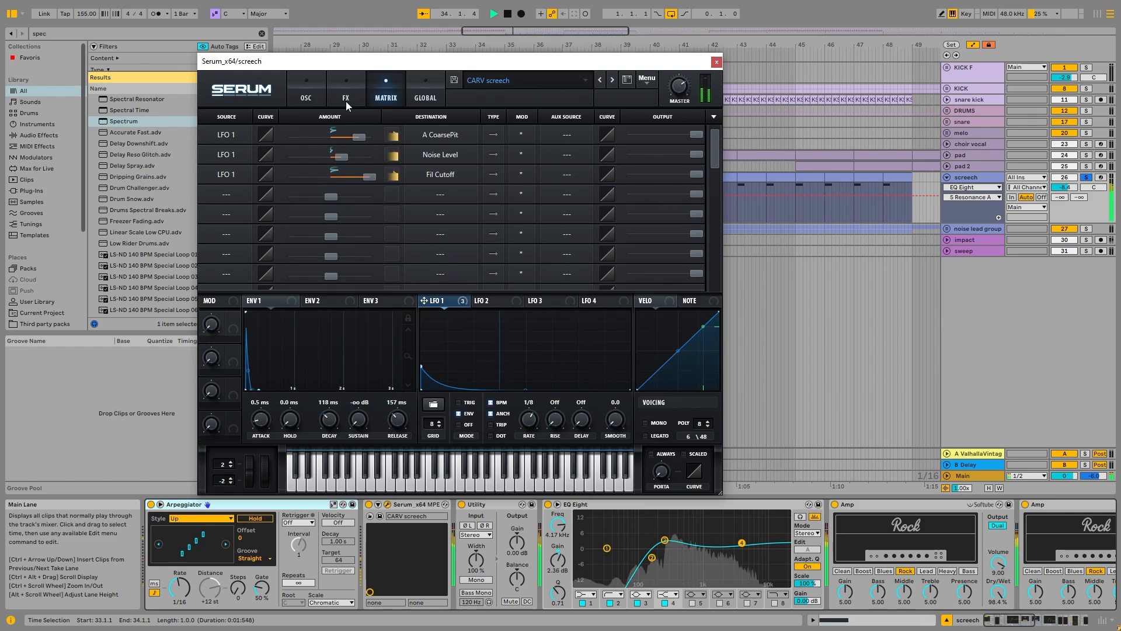
pyautogui.press('space')
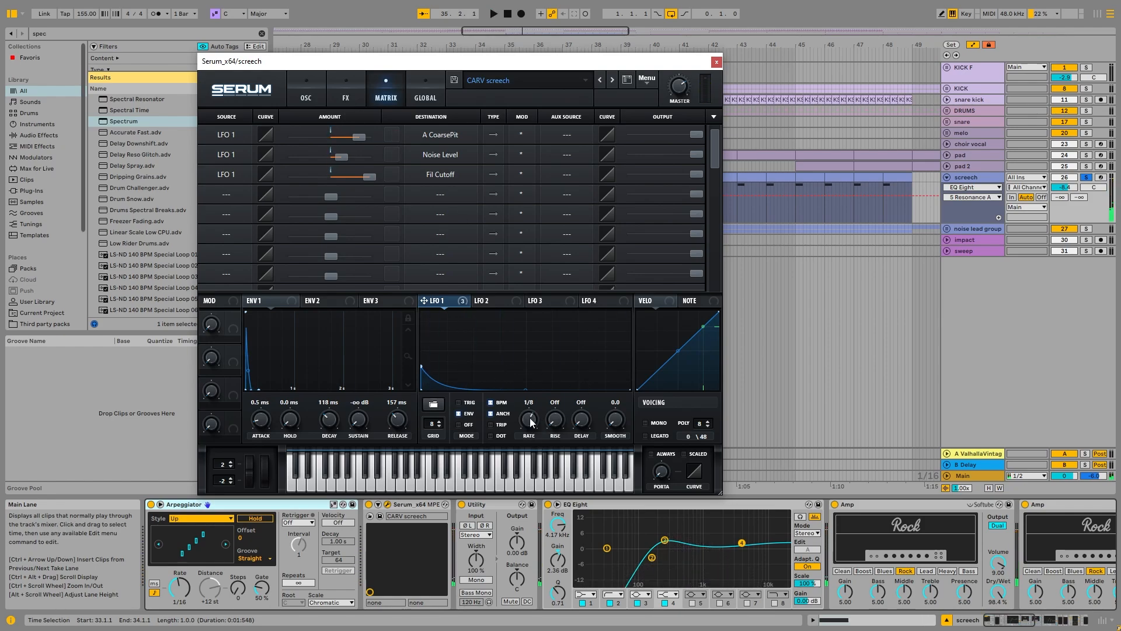
pyautogui.click(301, 91)
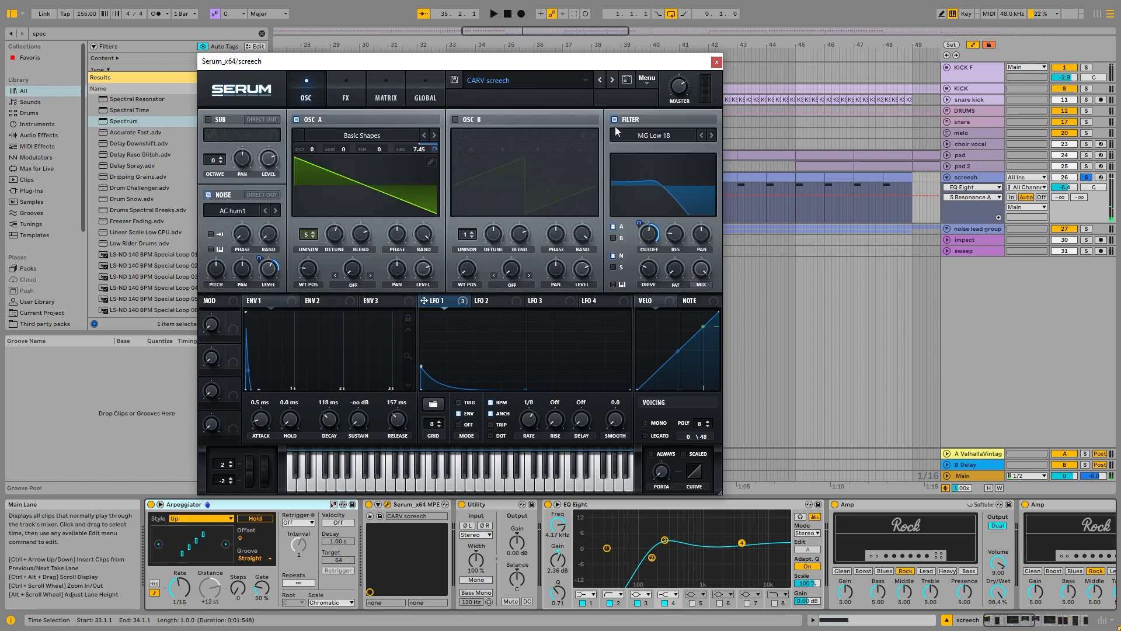
pyautogui.click(716, 62)
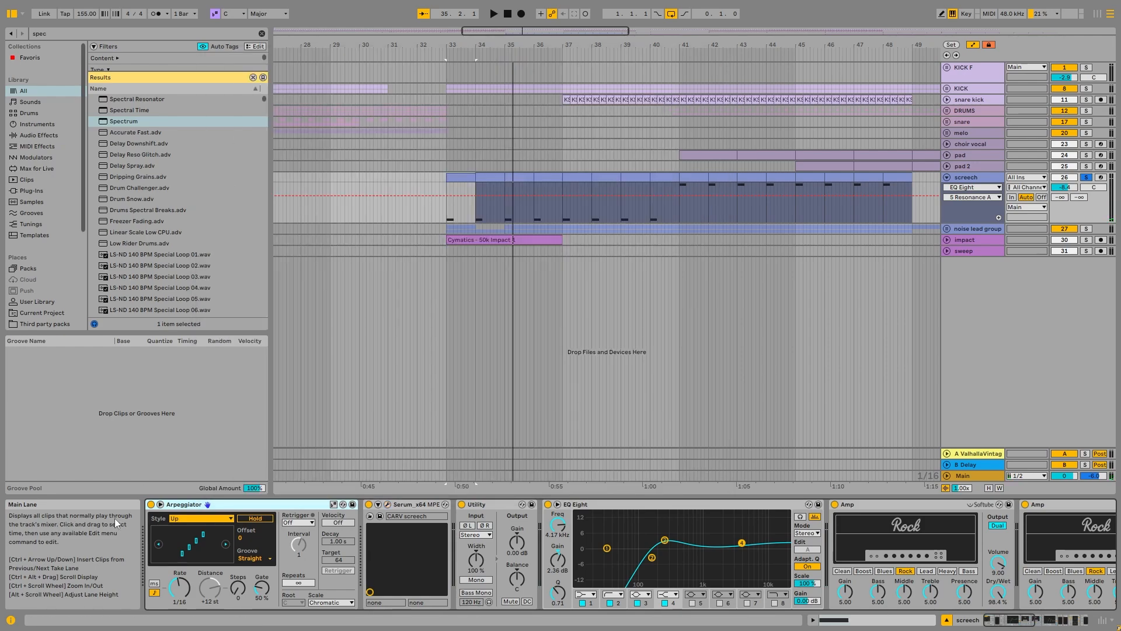
# Step: Toggle the screech track's Arpeggiator off and back on while auditioning the part from bar 33
pyautogui.click(151, 504)
pyautogui.press('space')
pyautogui.click(151, 505)
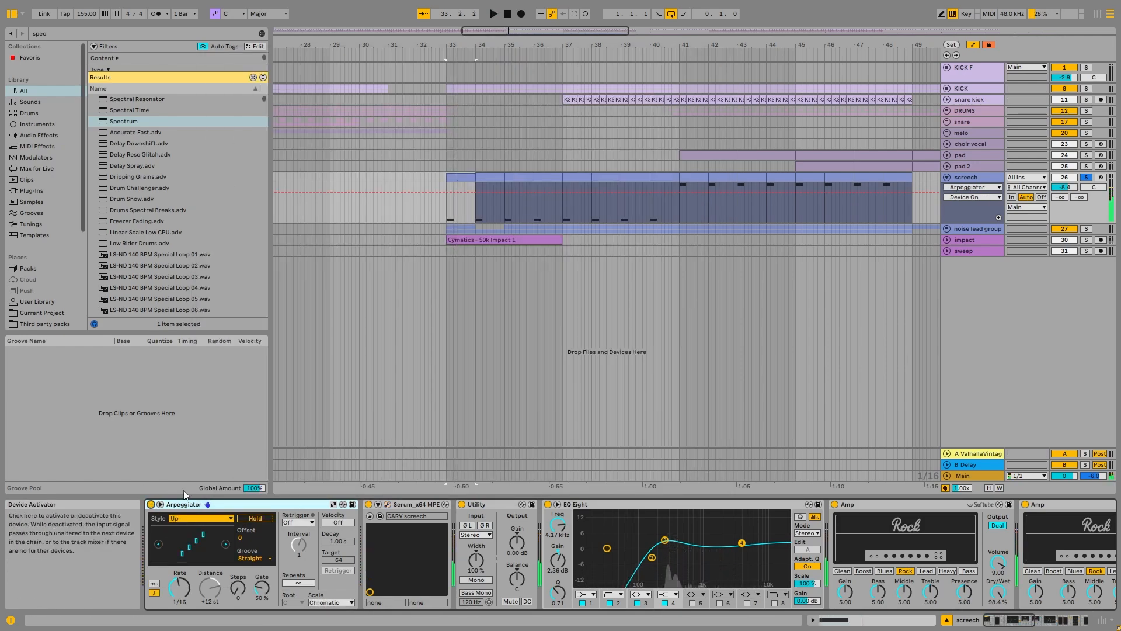
pyautogui.press('space')
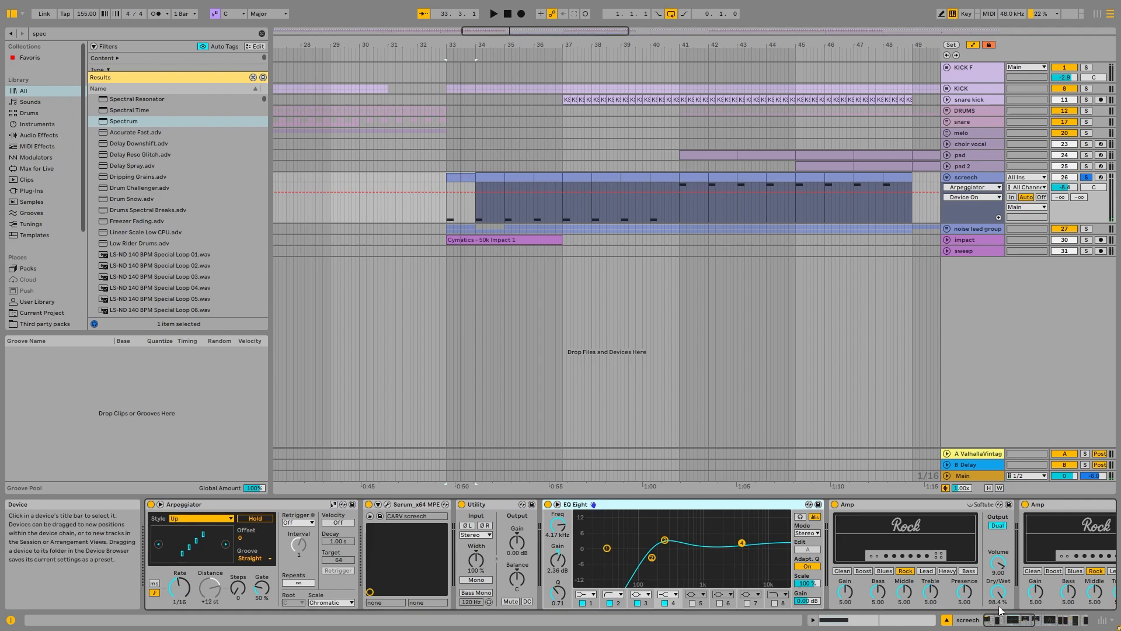
# Step: Look through the screech track's remaining chain: both Rock Amps, EQ Eight, OTT, Valhalla reverb, Delay and Kickstart 2
pyautogui.click(1018, 622)
pyautogui.click(1017, 622)
pyautogui.click(352, 506)
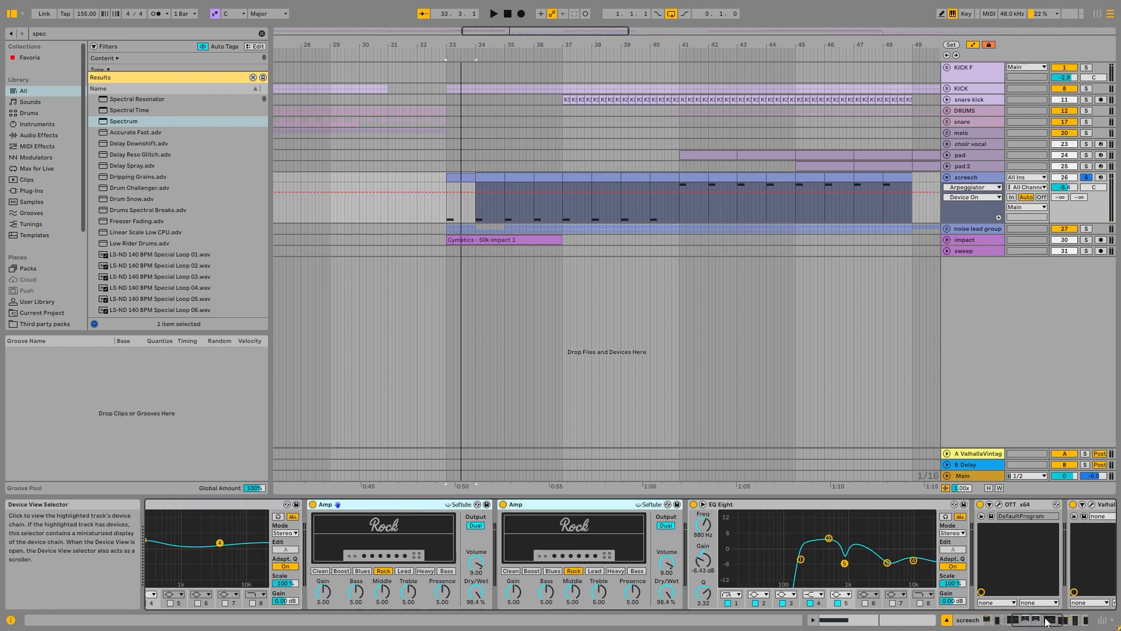
pyautogui.click(1027, 622)
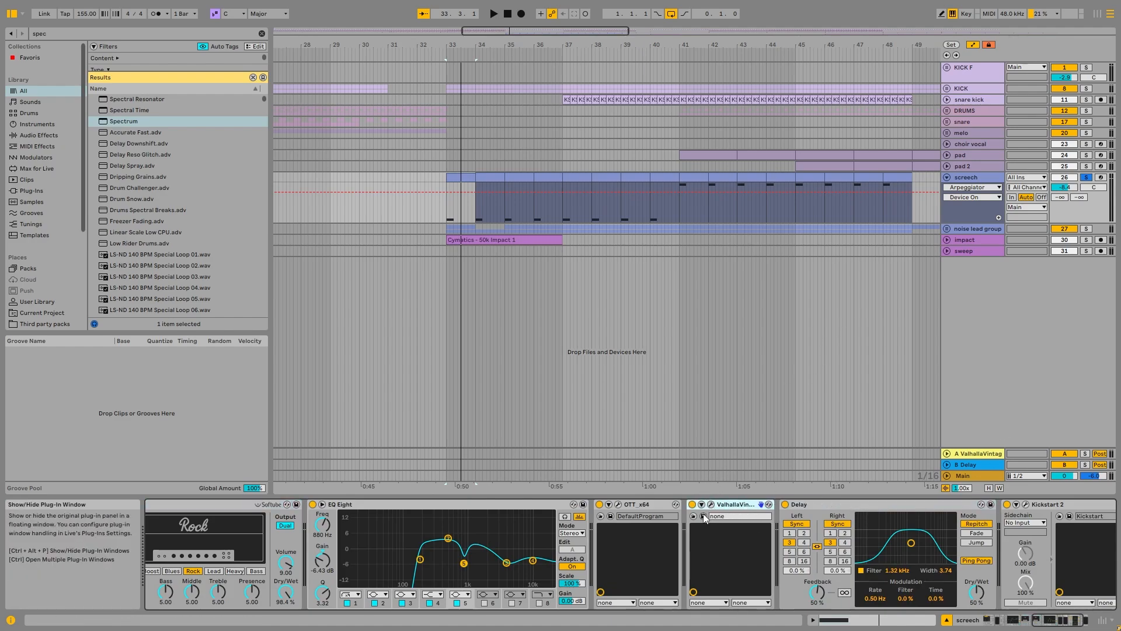
pyautogui.click(1045, 504)
# Step: Fold the screech track, expand the noise lead group and open its MIDI clip at bar 33
pyautogui.click(947, 177)
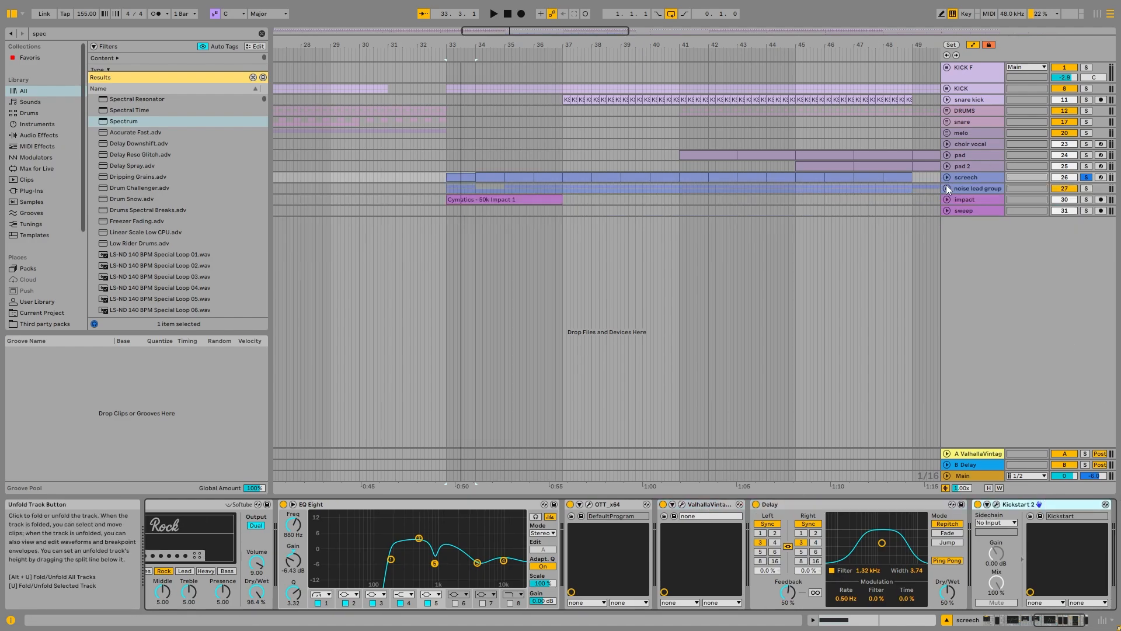
pyautogui.click(946, 187)
pyautogui.click(968, 189)
pyautogui.doubleClick(461, 230)
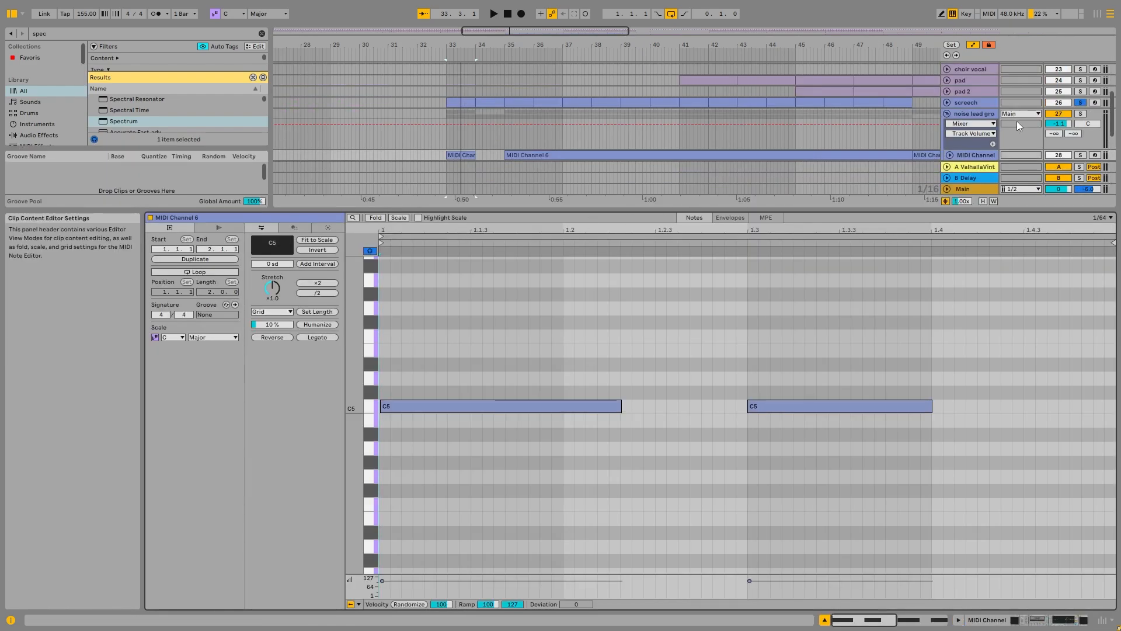
# Step: Show the noise lead devices, solo the noise lead group together with the screech track and play both from bar 33
pyautogui.doubleClick(984, 155)
pyautogui.click(990, 188)
pyautogui.click(1086, 189)
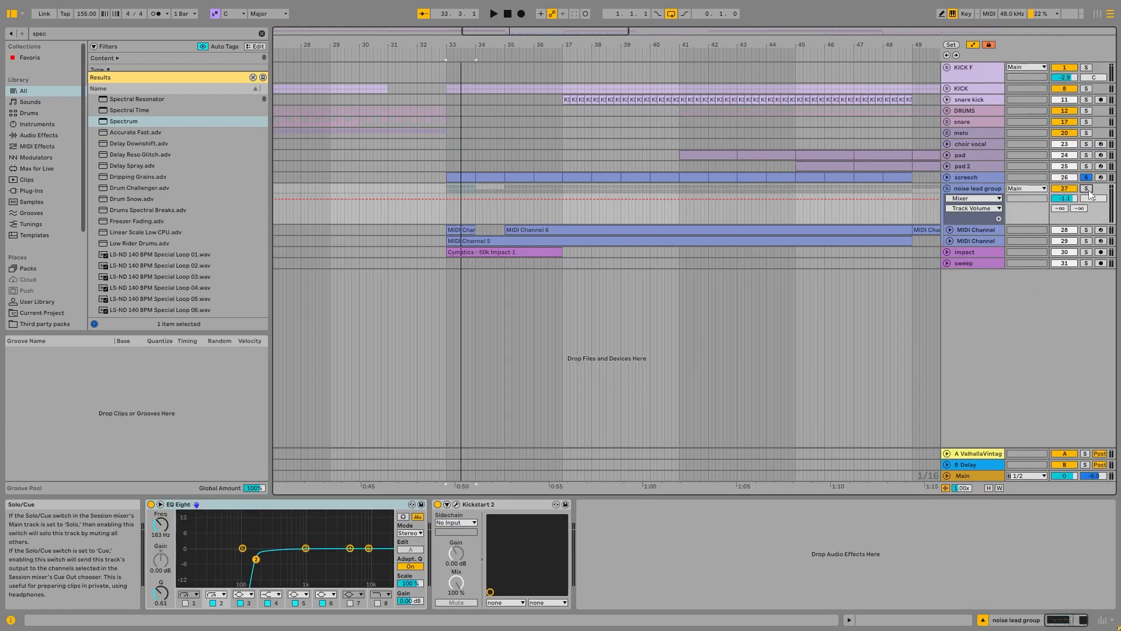
pyautogui.click(458, 231)
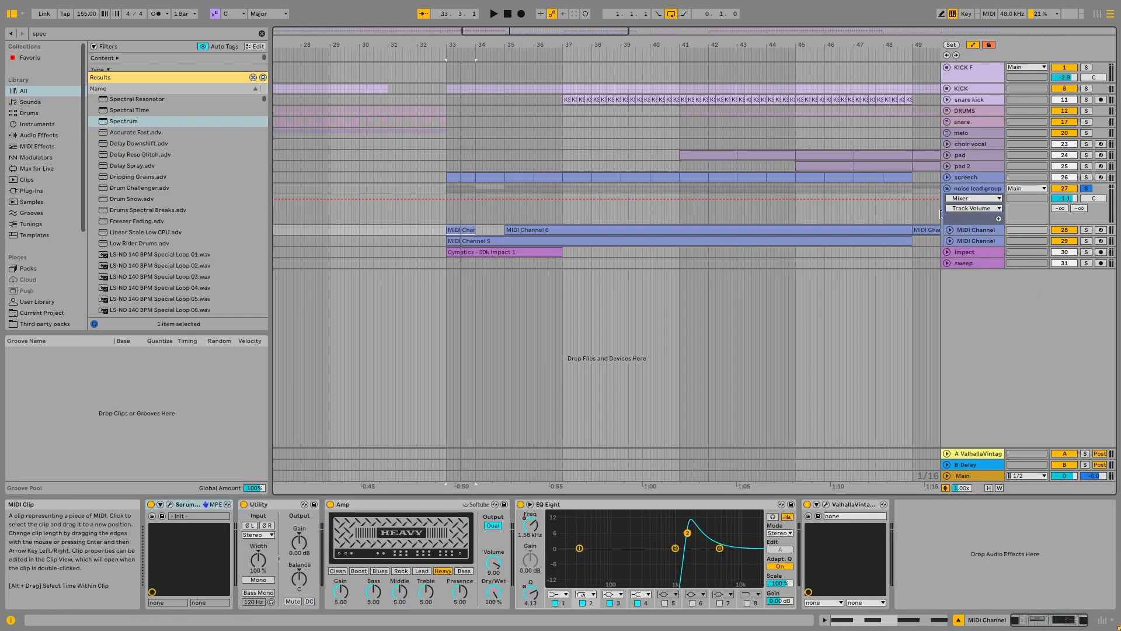
pyautogui.keyDown('ctrl'); pyautogui.click(1085, 178); pyautogui.keyUp('ctrl')
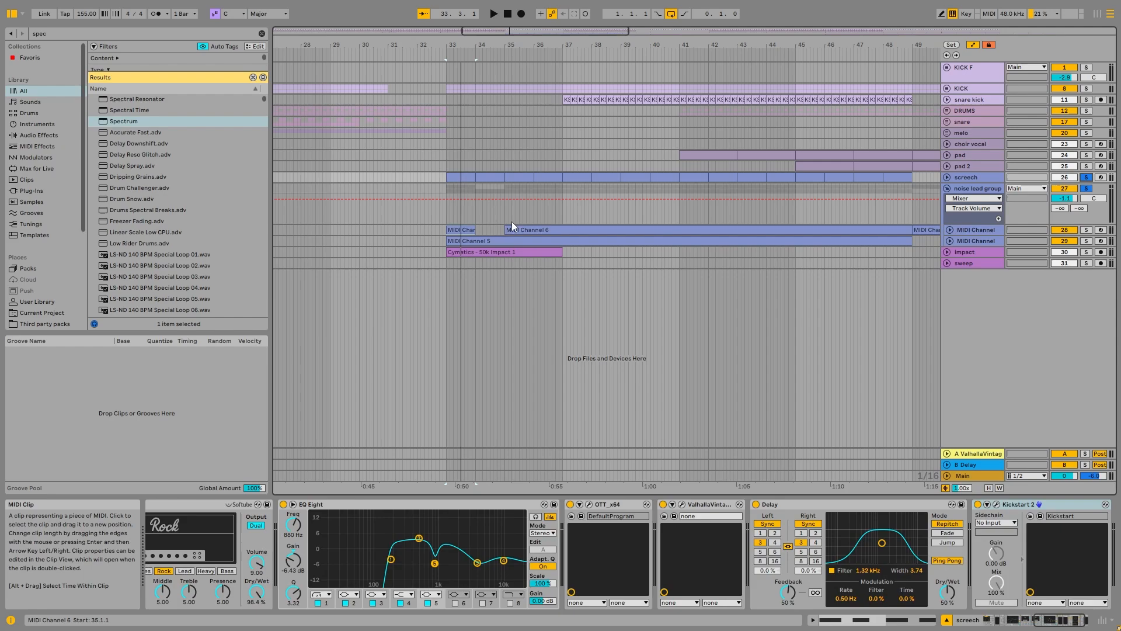
pyautogui.press('space')
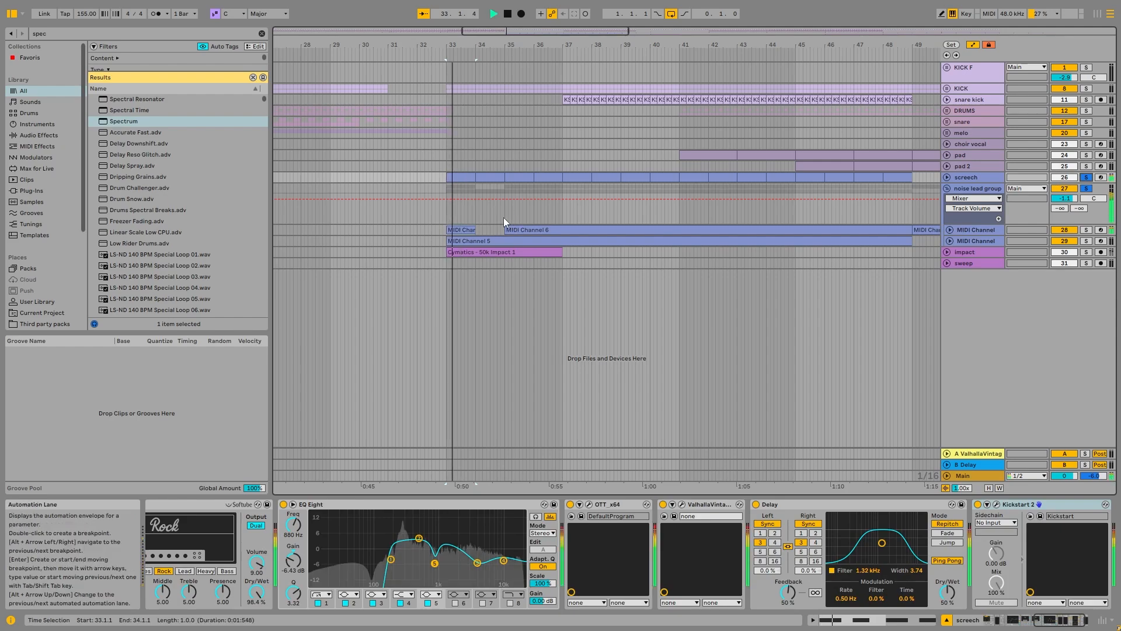
# Step: Unfold both MIDI channel tracks in the noise lead group and leave only the group soloed
pyautogui.click(950, 230)
pyautogui.click(950, 281)
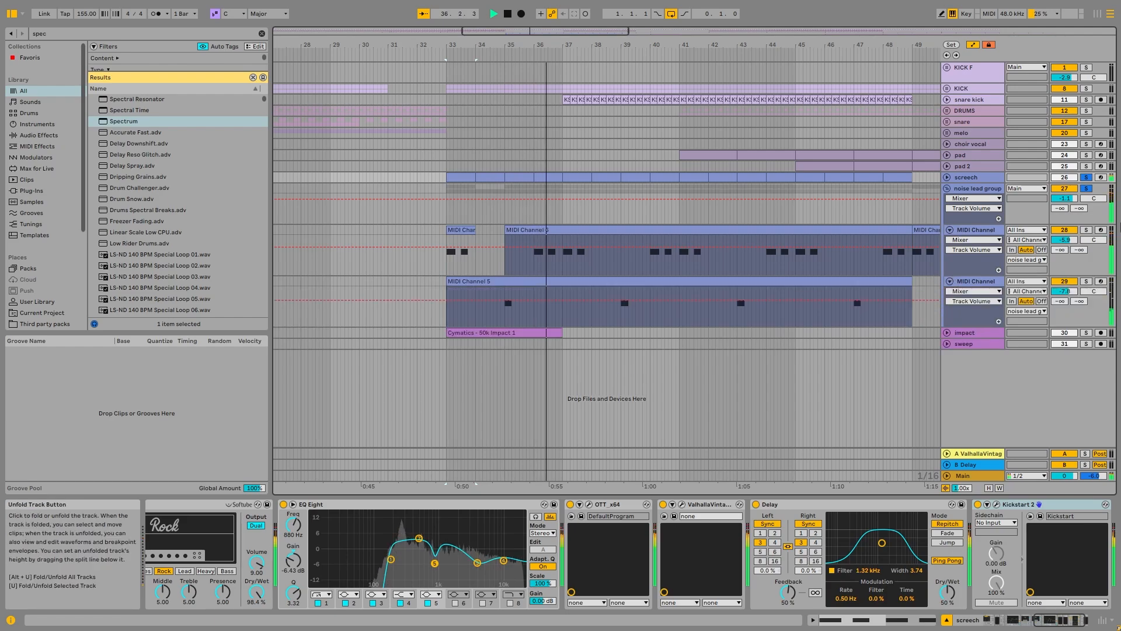
pyautogui.click(1086, 189)
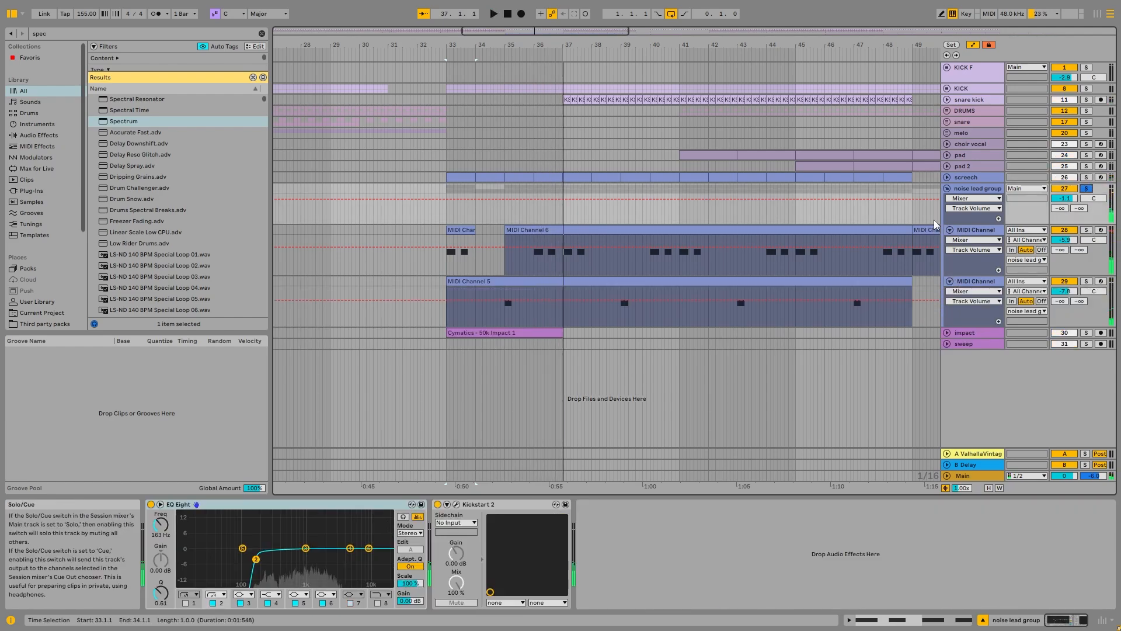
# Step: Consolidate the first noise lead track's clips from bar 33 to 49 and open the joined clip's C5 note pattern
pyautogui.click(506, 230)
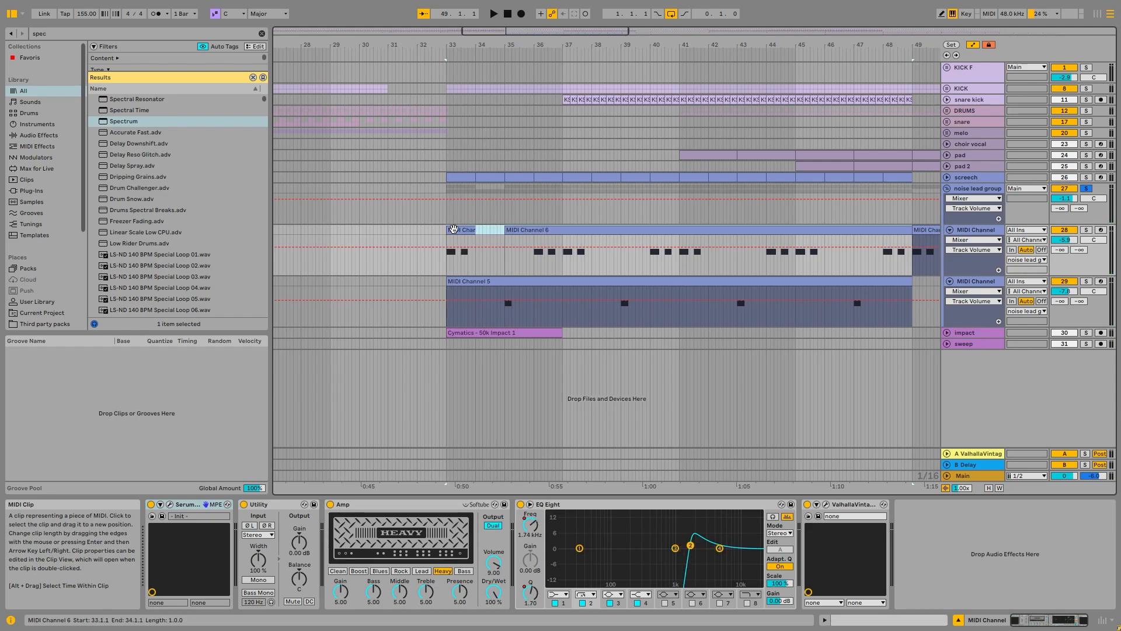
pyautogui.doubleClick(506, 230)
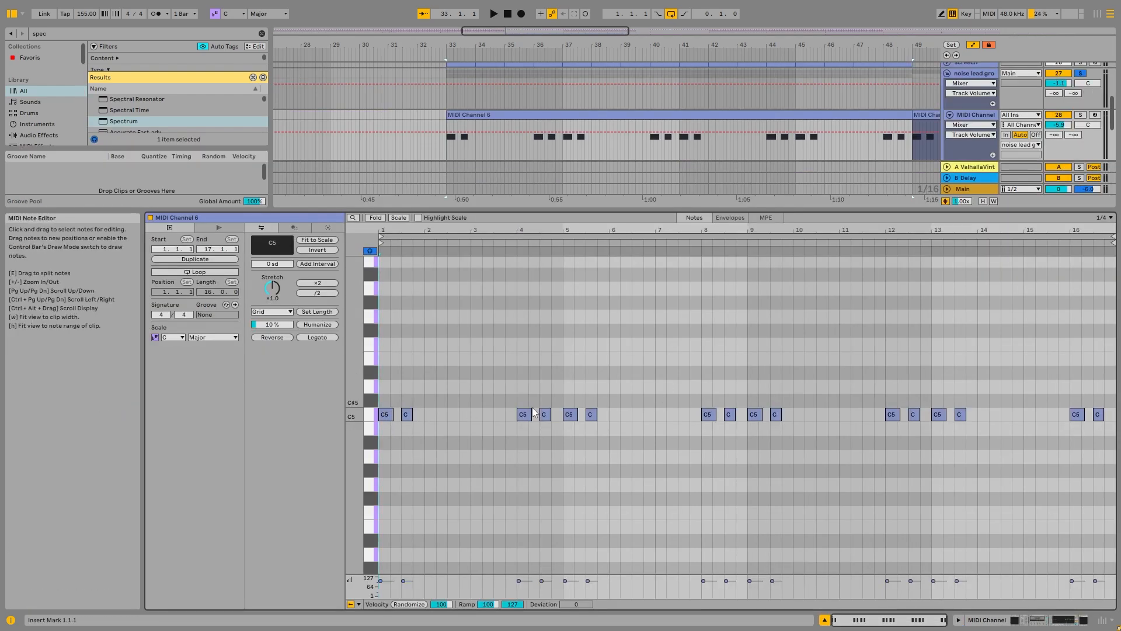
# Step: Show the upper noise lead track's device chain and open its Serum instrument, moving the window clear of the devices
pyautogui.doubleClick(978, 115)
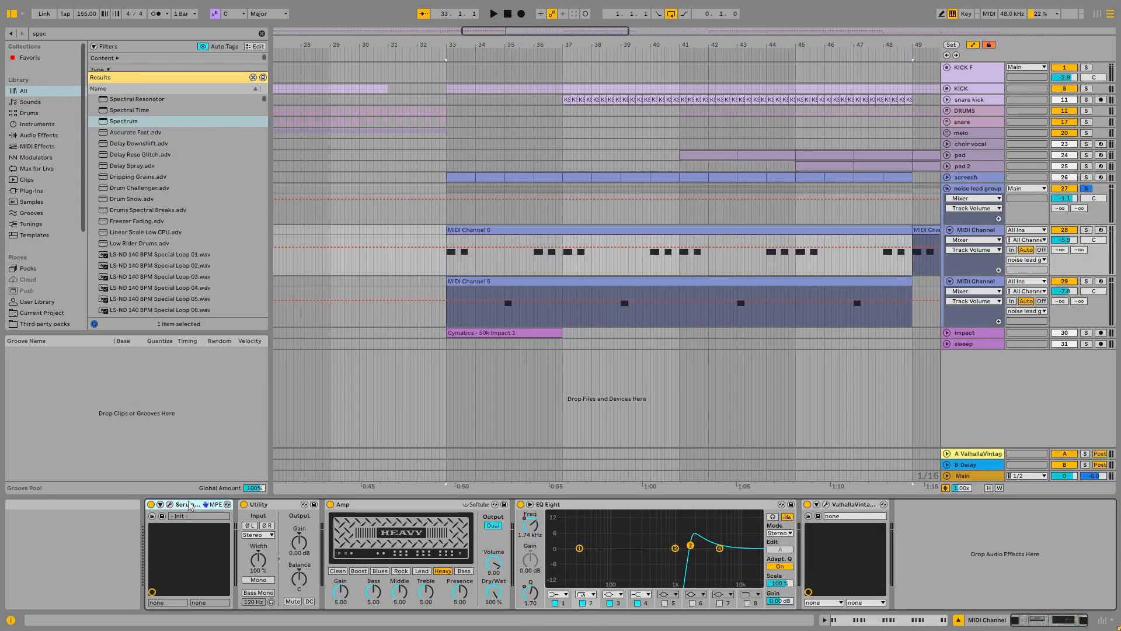
pyautogui.click(169, 505)
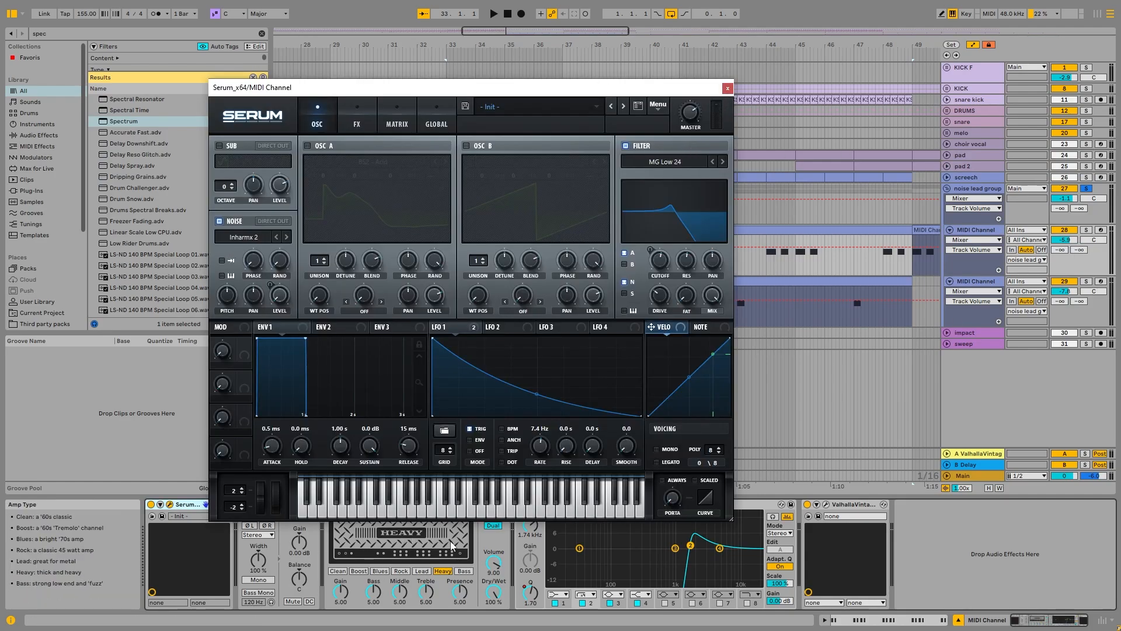
pyautogui.moveTo(530, 91); pyautogui.dragTo(571, 18)
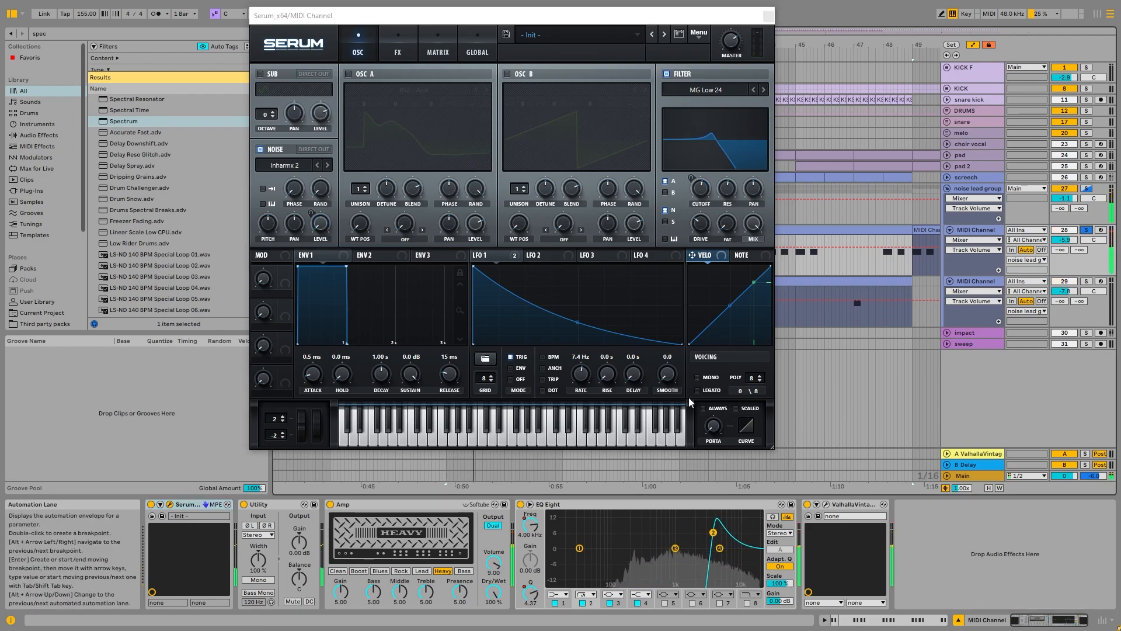
# Step: Show the EQ Eight 2 Frequency automation on the upper noise lead track, close Serum and audition the filter movement
pyautogui.rightClick(528, 525)
pyautogui.click(574, 426)
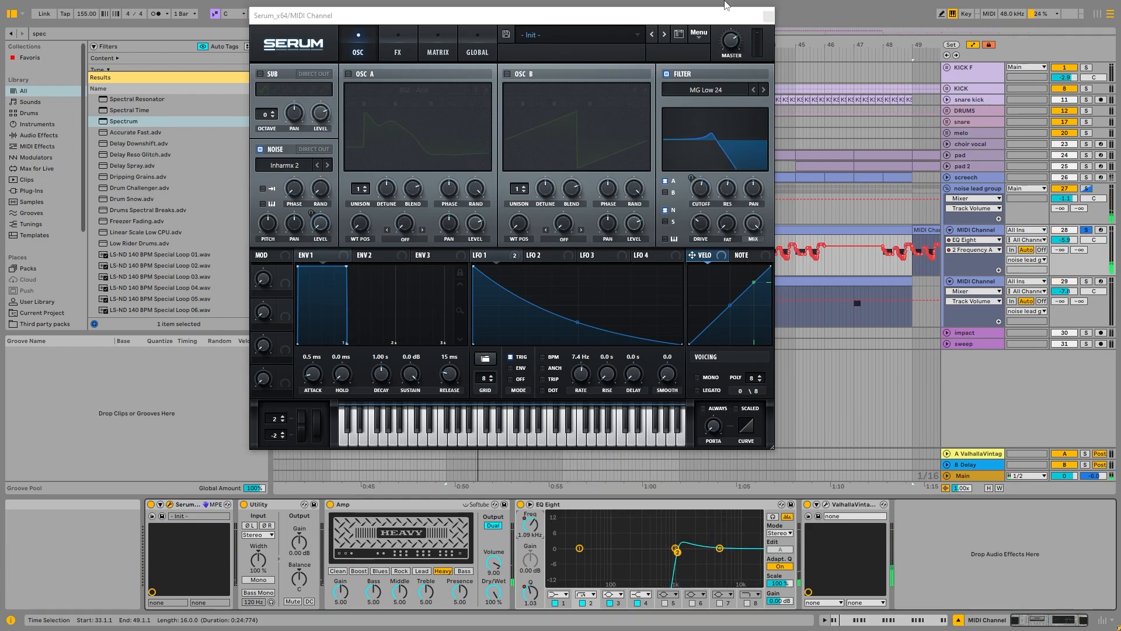
pyautogui.click(767, 17)
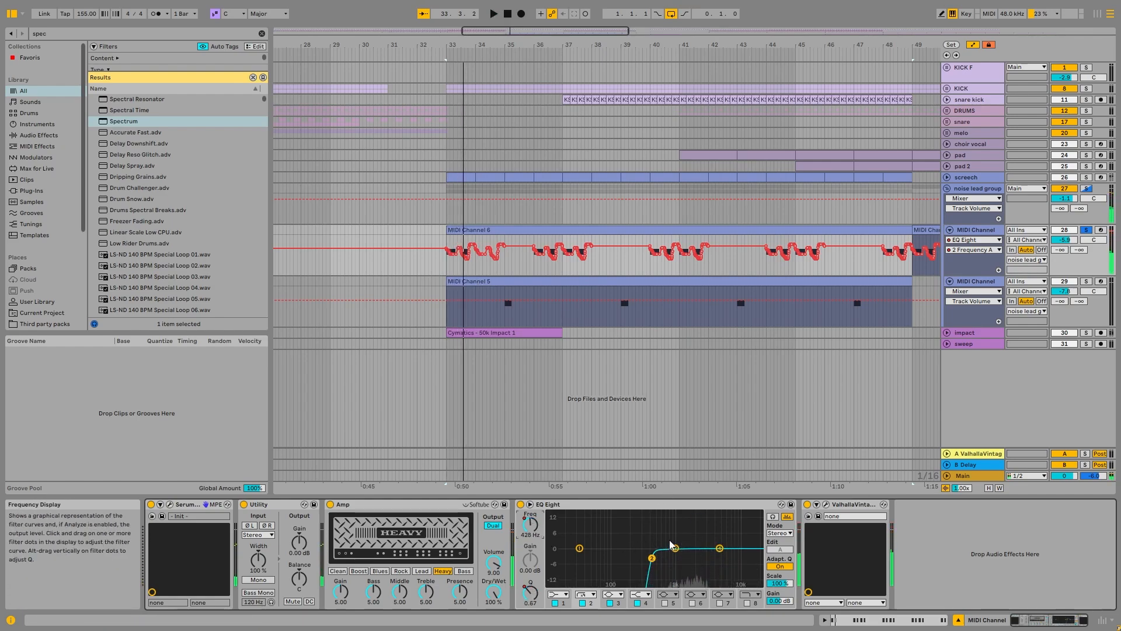
pyautogui.press('space')
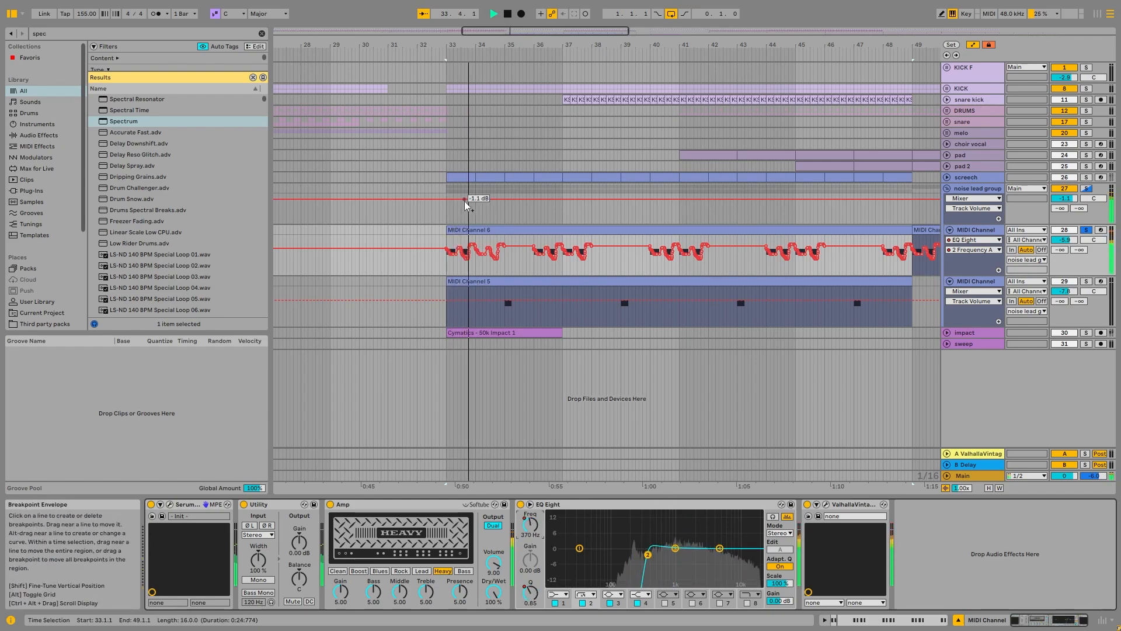
pyautogui.press('space')
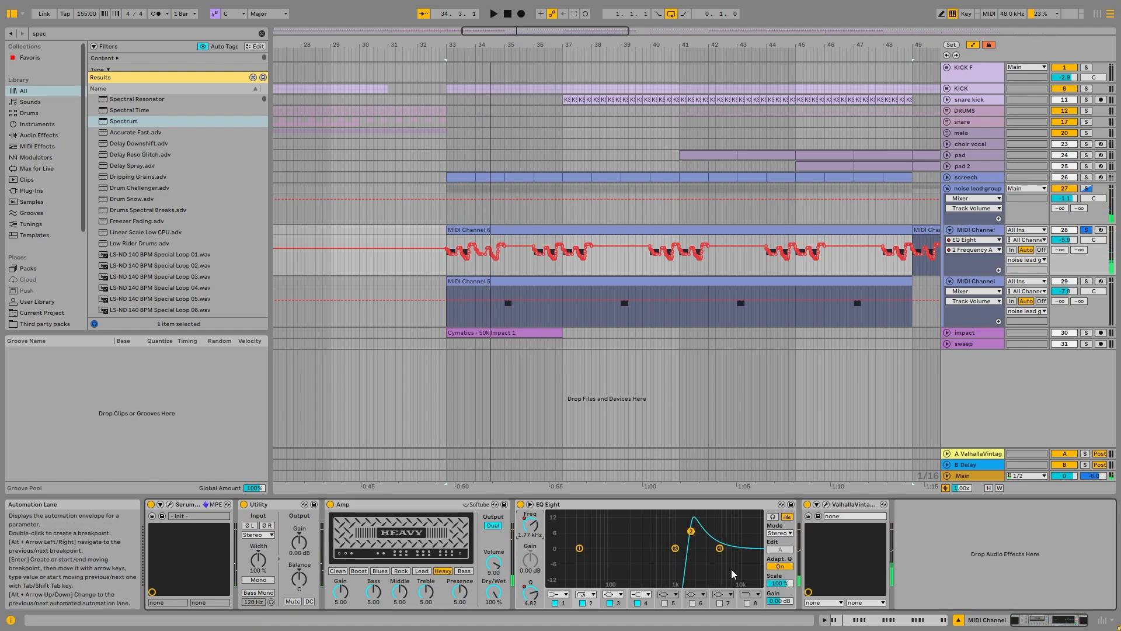
# Step: Solo the lower noise lead track, play its note near bar 35 and inspect its Serum patch
pyautogui.click(974, 272)
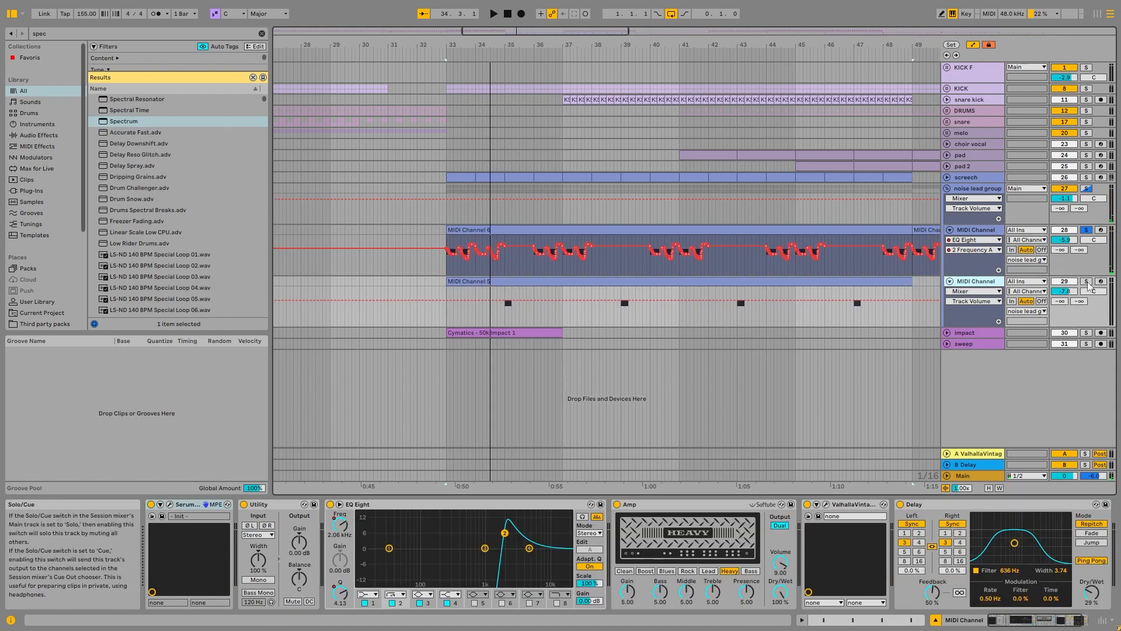
pyautogui.click(1086, 280)
pyautogui.press('space')
pyautogui.click(503, 292)
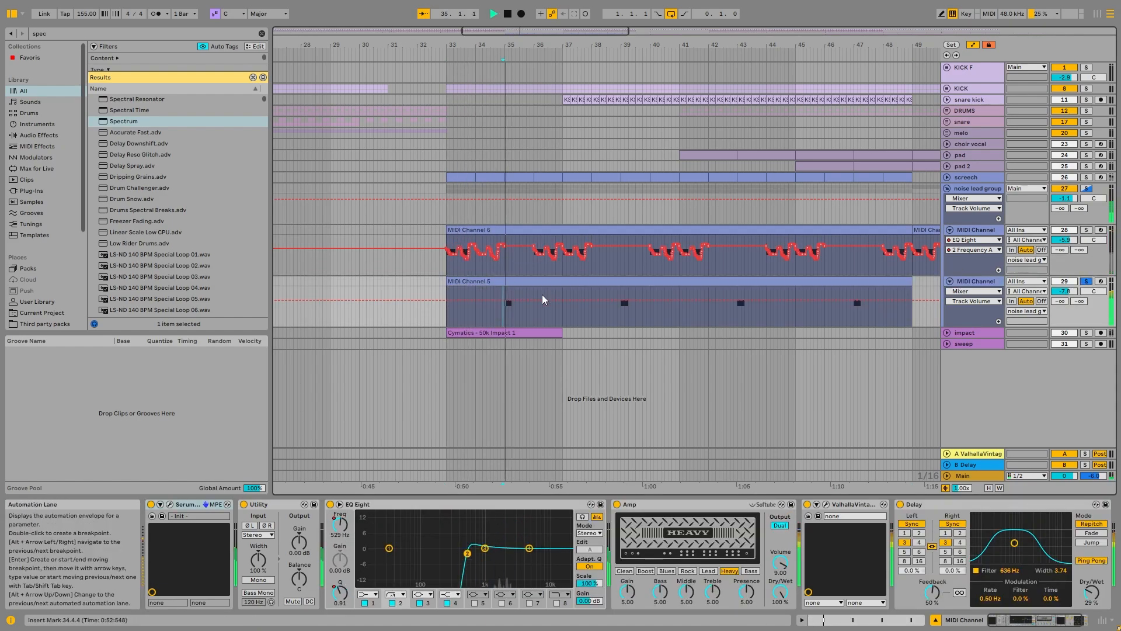
pyautogui.press('space')
pyautogui.click(169, 504)
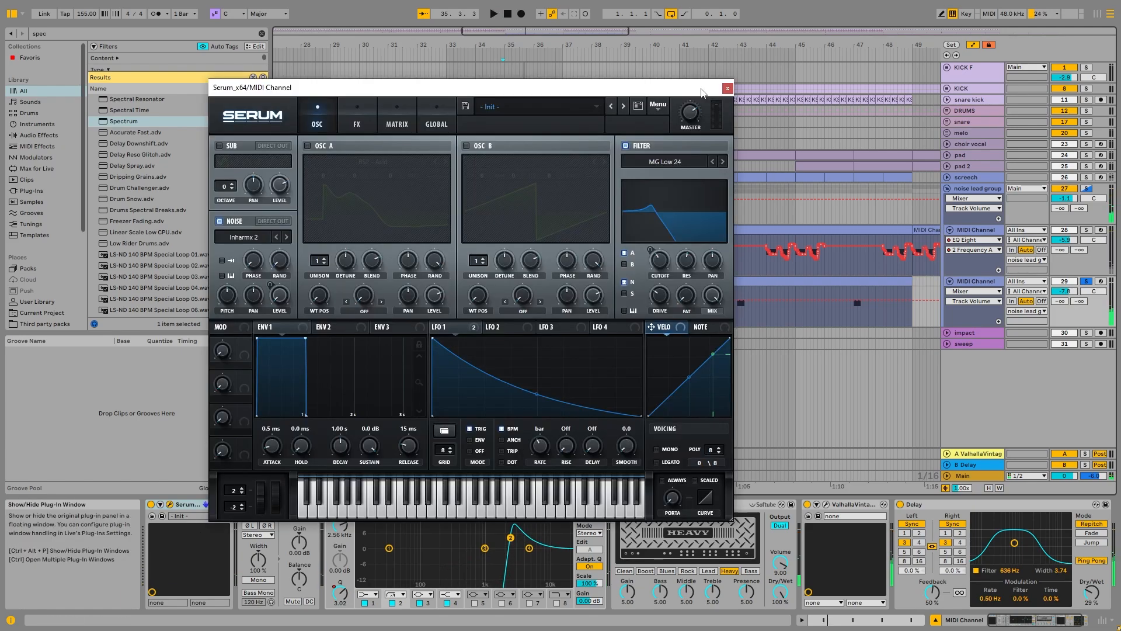
pyautogui.click(728, 88)
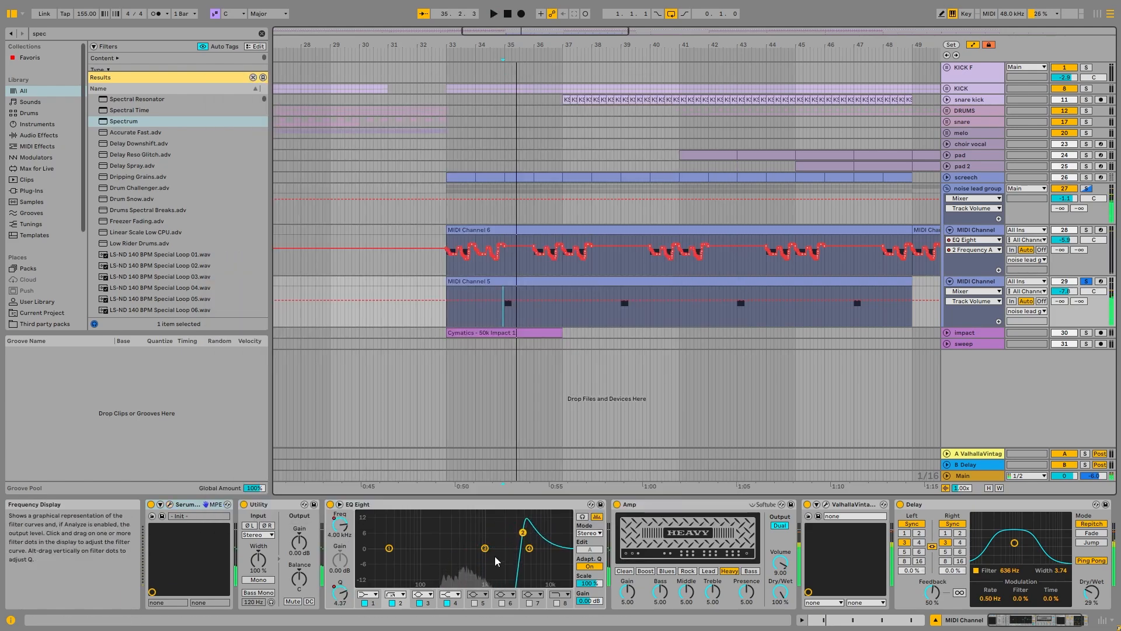
# Step: Show the EQ Eight 2 Frequency automation on the lower noise lead track and play it
pyautogui.rightClick(340, 523)
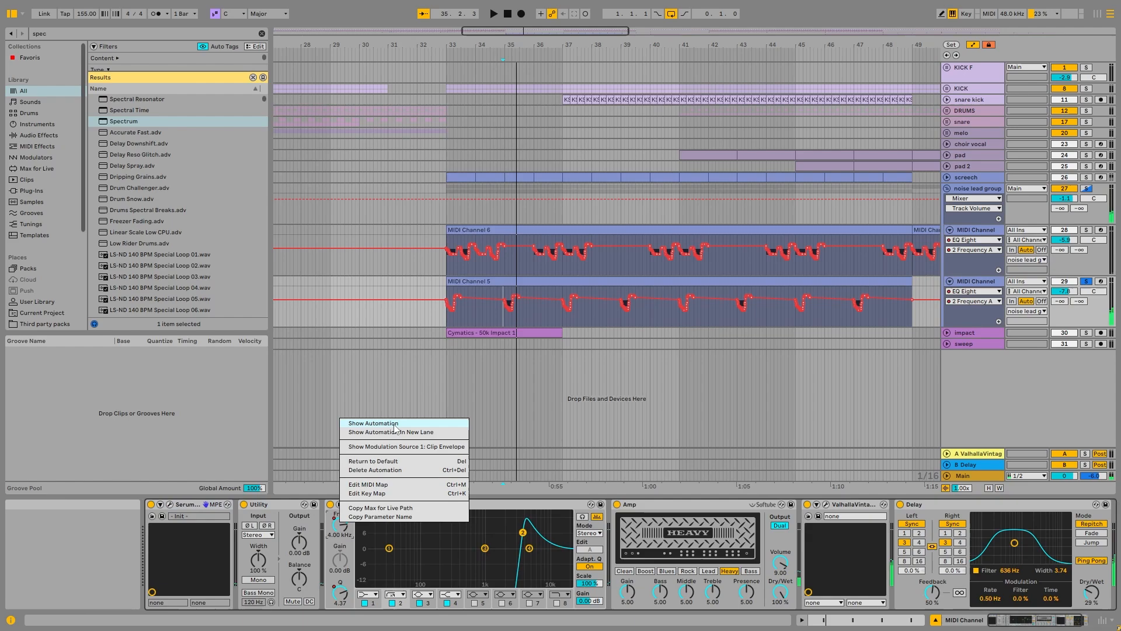
pyautogui.click(374, 422)
pyautogui.press('space')
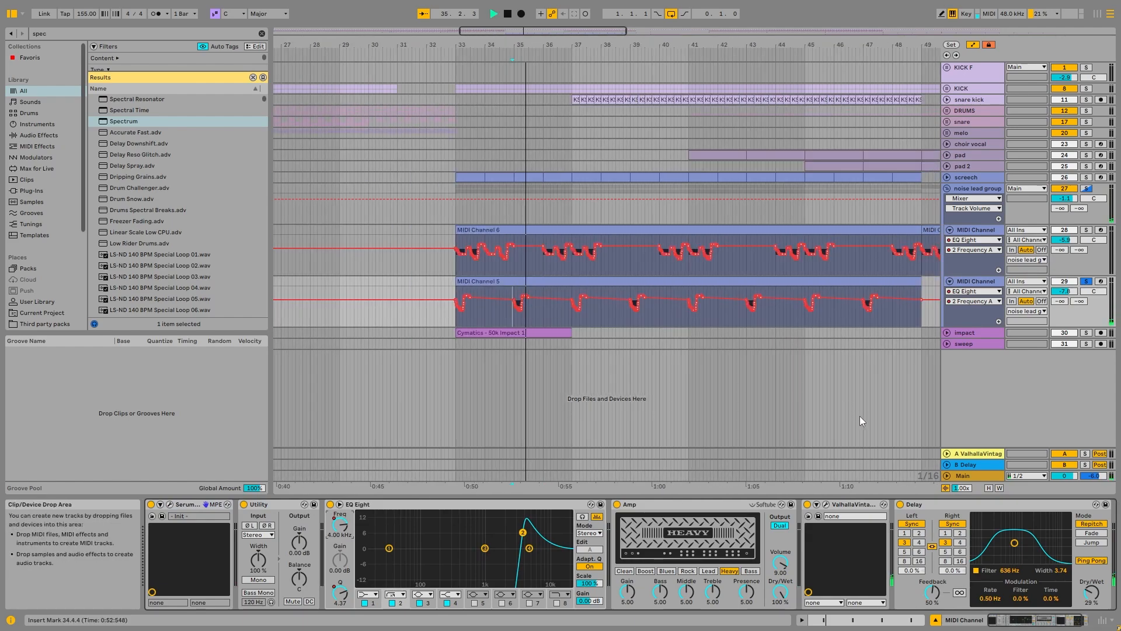
pyautogui.press('space')
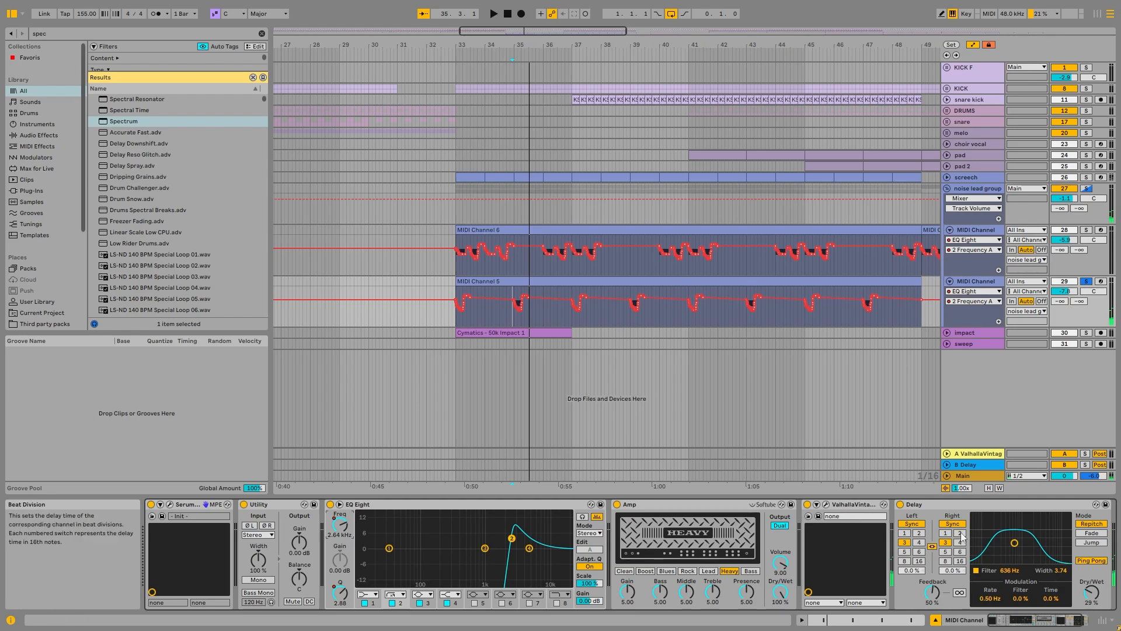
# Step: Review the upper noise lead track's devices, then fold the noise lead group and show the whole arrangement
pyautogui.scroll(-1, 964, 507)
pyautogui.click(992, 189)
pyautogui.click(983, 231)
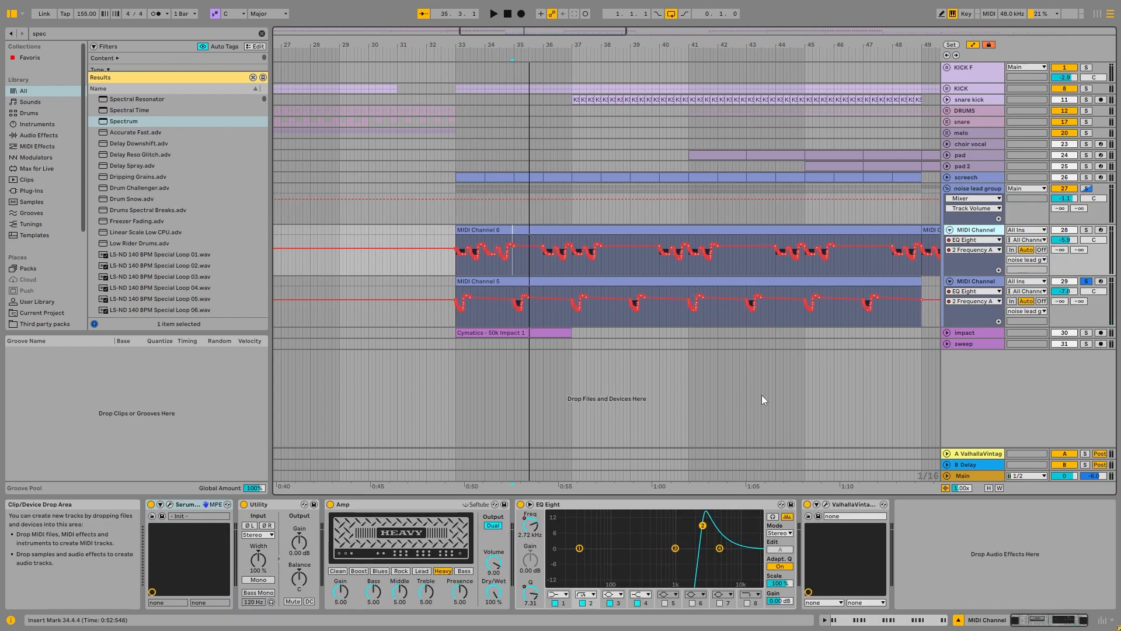
pyautogui.click(974, 188)
pyautogui.click(947, 189)
pyautogui.press('w')
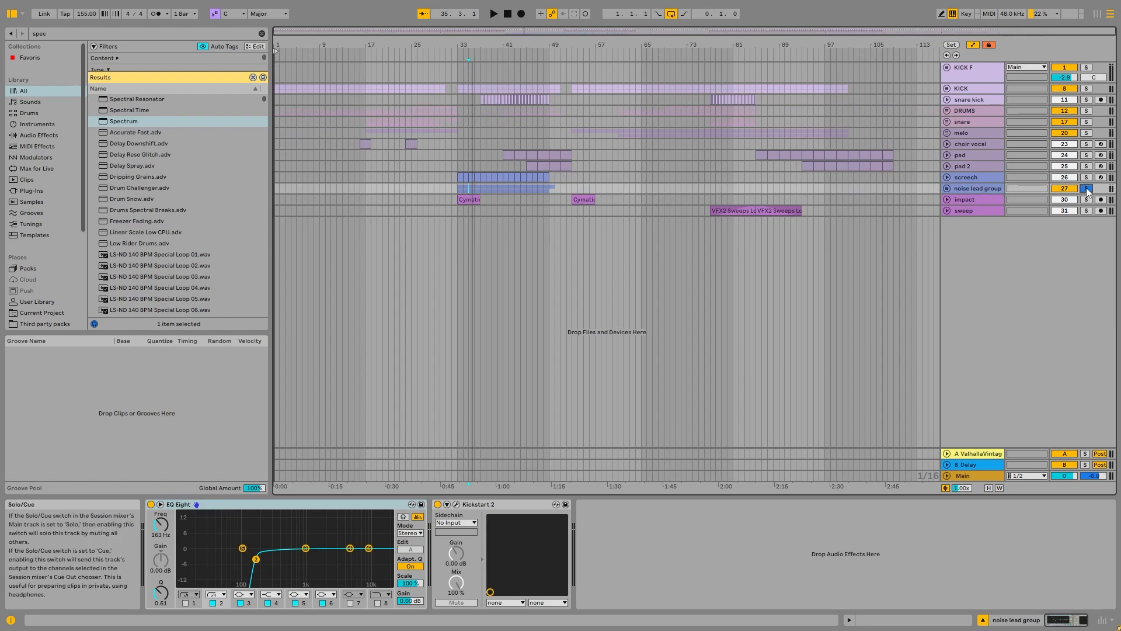
# Step: Show the impact track's devices, unfold the track and audition its Cymatics impact clip soloed from bar 33
pyautogui.click(971, 200)
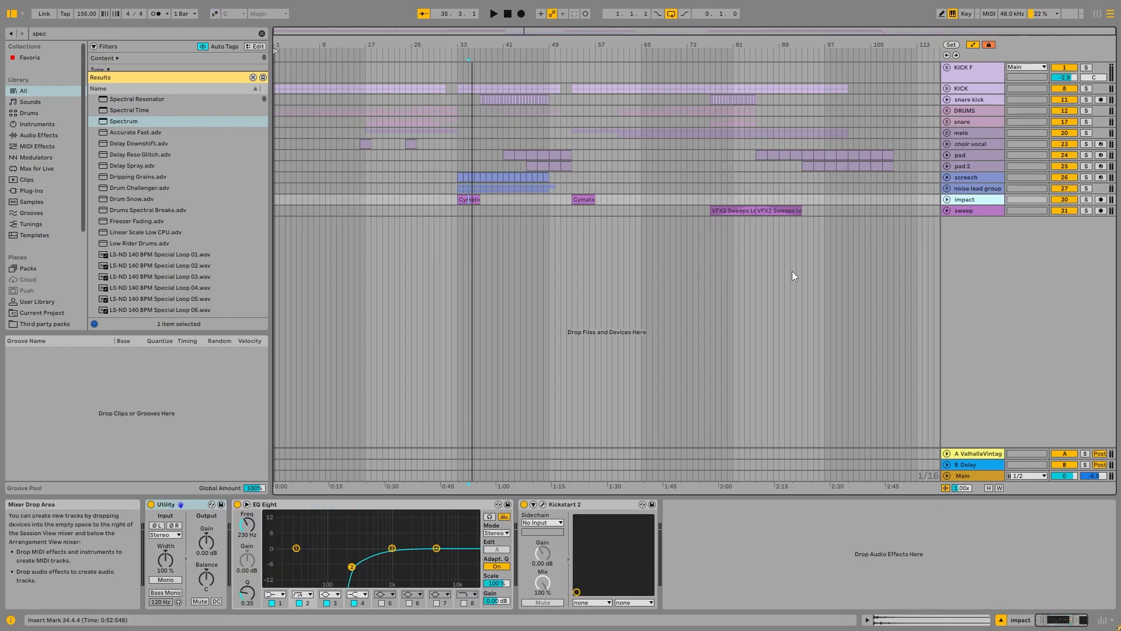
pyautogui.scroll(5, 452, 198)
pyautogui.click(506, 199)
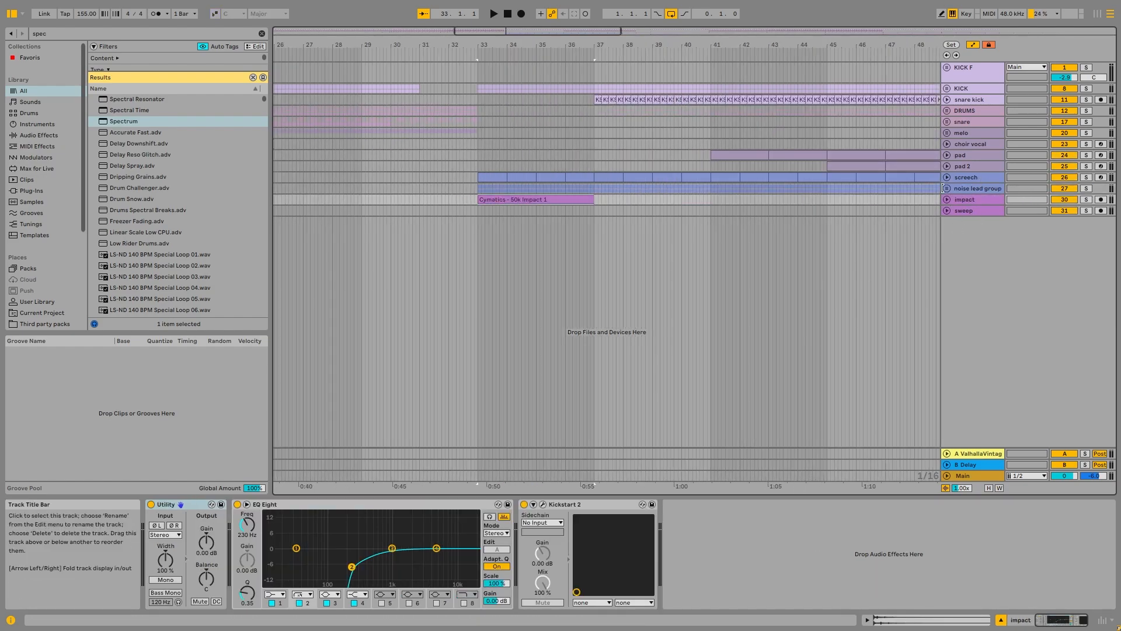
pyautogui.click(946, 199)
pyautogui.press('space')
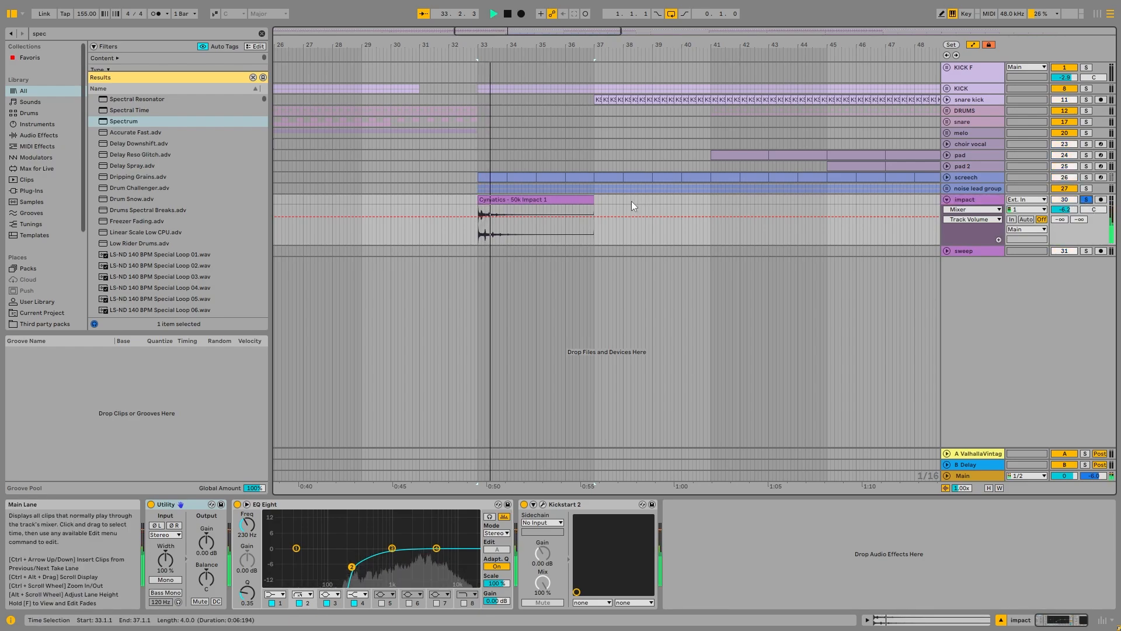
pyautogui.scroll(-5, 634, 205)
pyautogui.press('space')
# Step: Show the sweep track's devices, solo and unfold it, and play around the join of its two VFX2 Sweeps clips
pyautogui.click(732, 251)
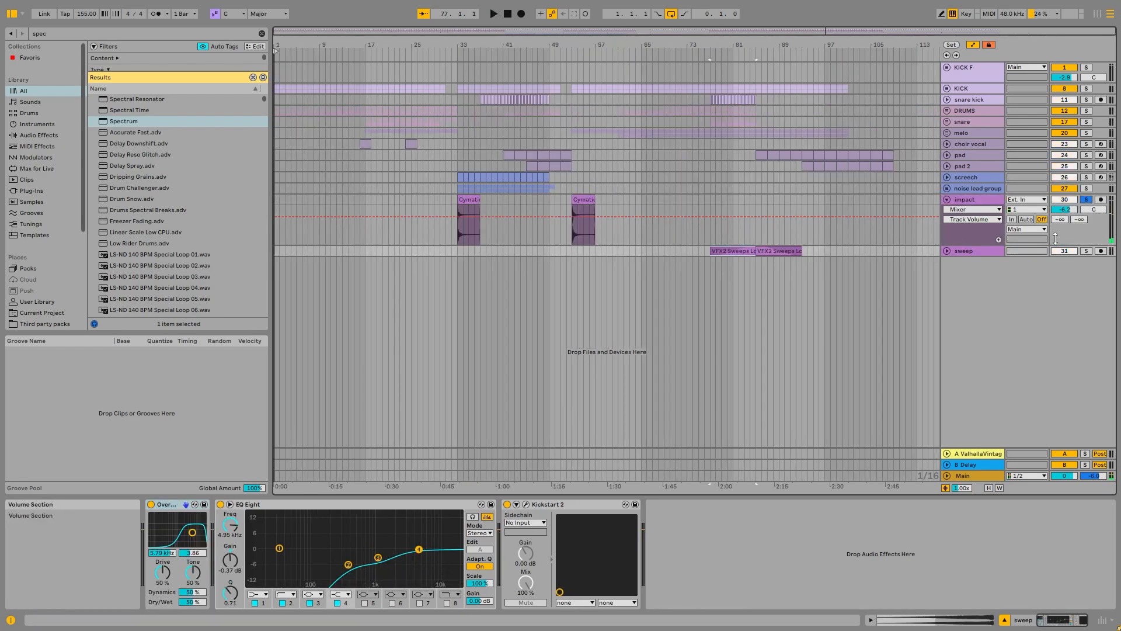
pyautogui.click(1087, 251)
pyautogui.click(947, 251)
pyautogui.click(747, 279)
pyautogui.press('space')
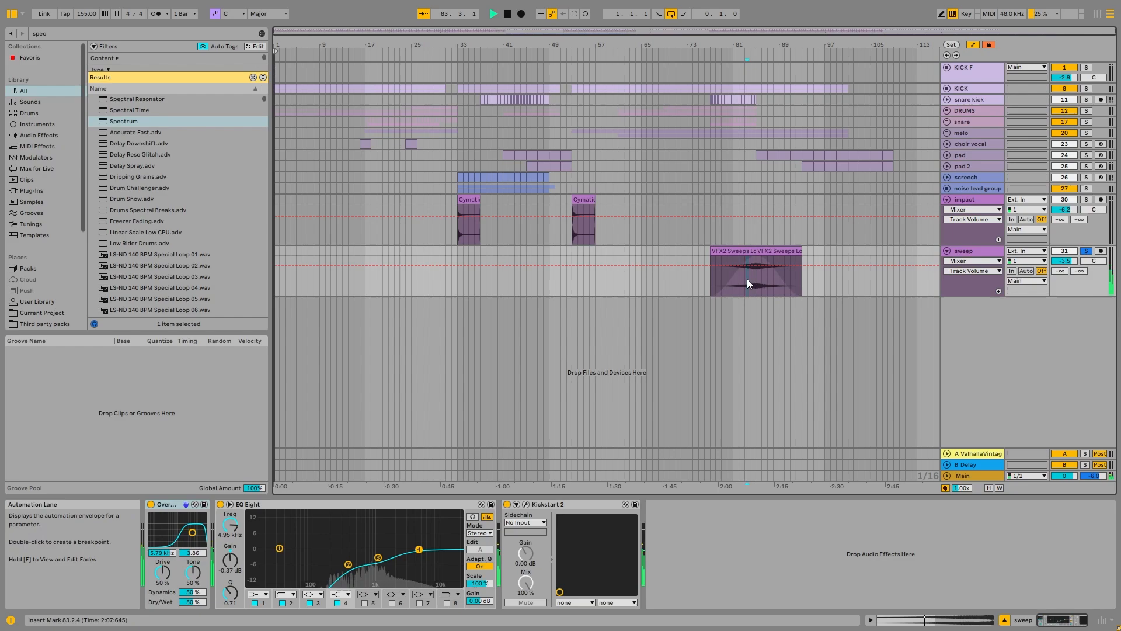
pyautogui.press('space')
# Step: Fold the sweep and impact tracks, unsolo the sweep and place the insert marker at 65.4.4 on the screech track
pyautogui.click(947, 251)
pyautogui.click(947, 199)
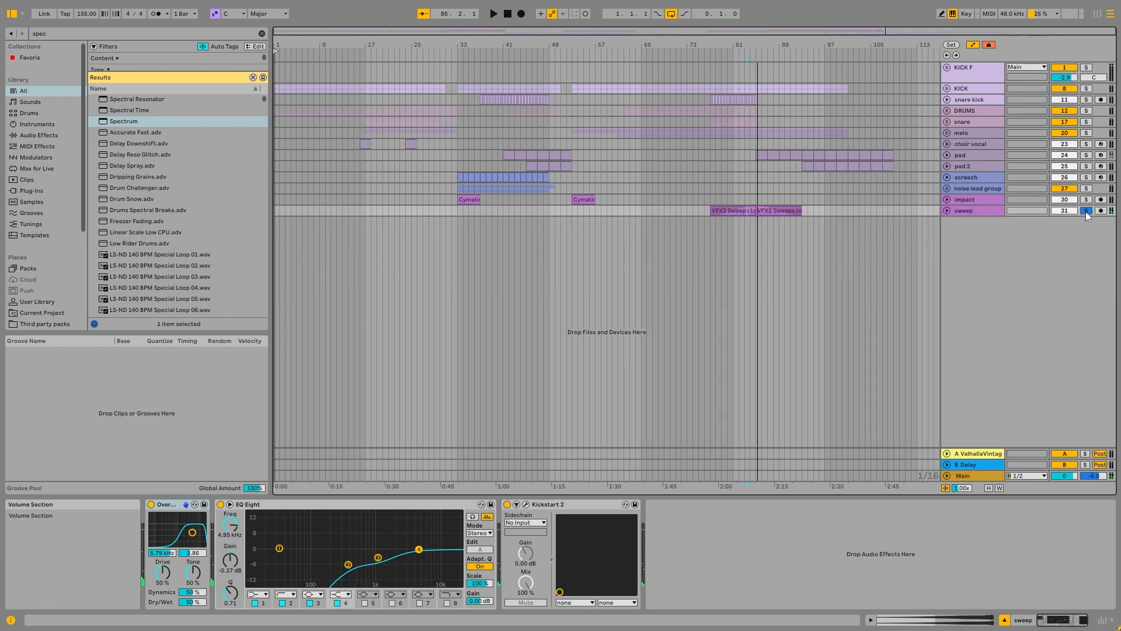
pyautogui.click(1085, 211)
pyautogui.click(646, 177)
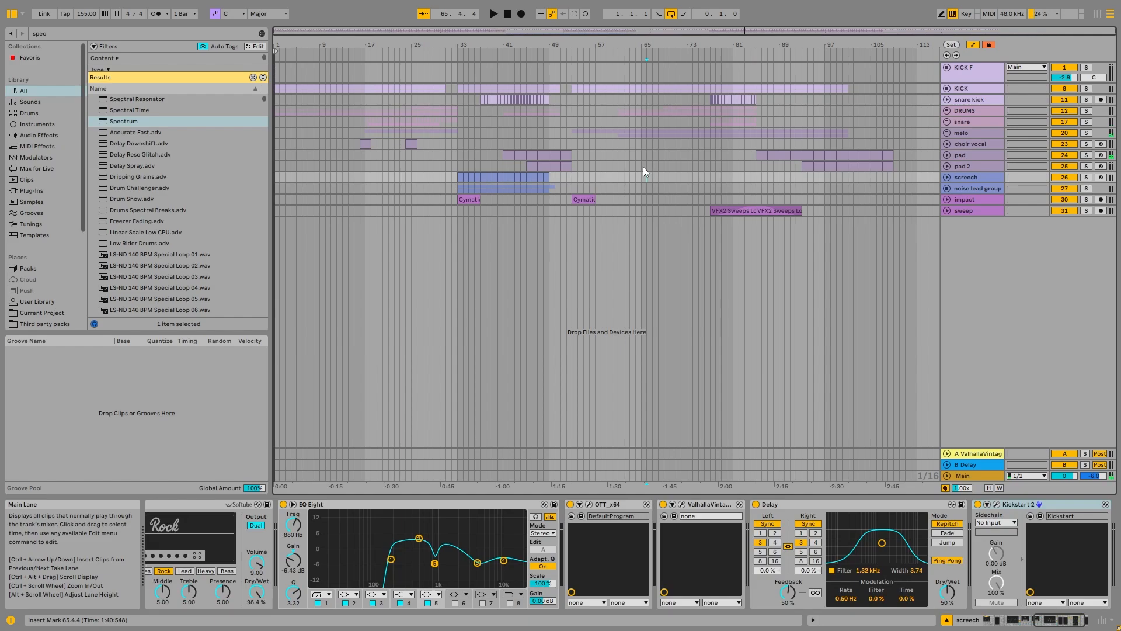